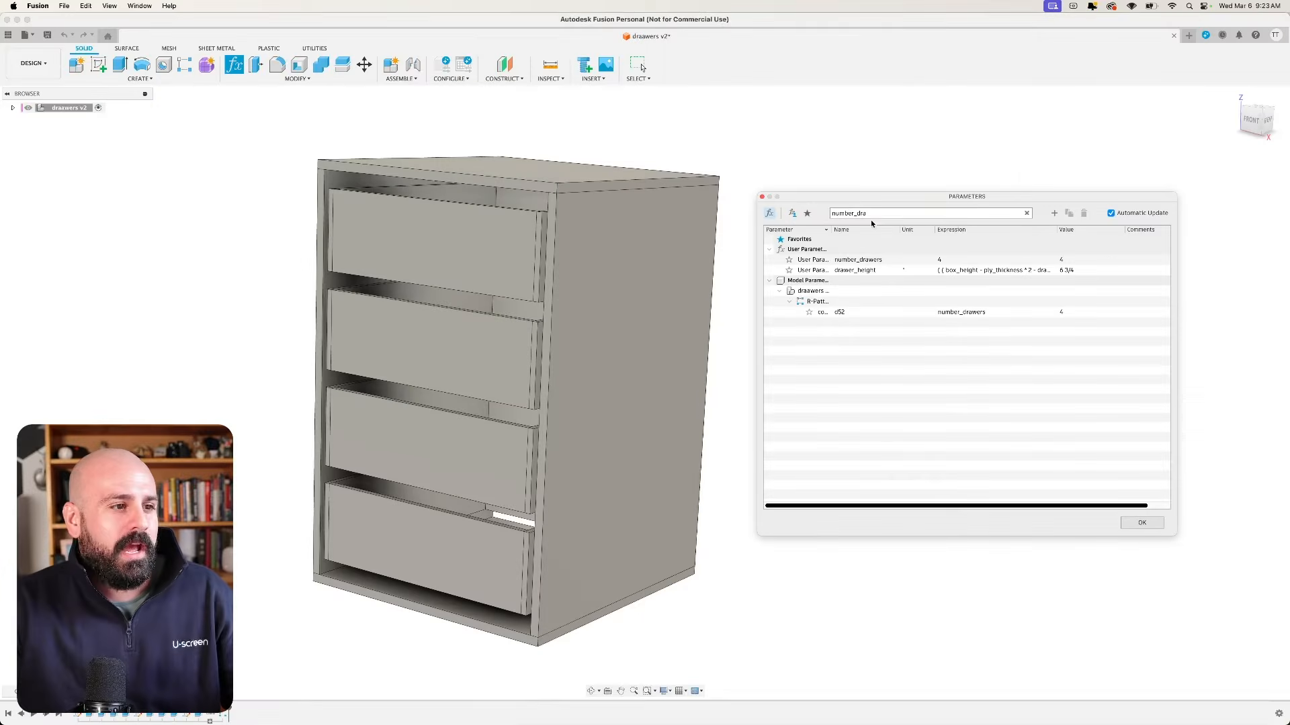
Set the number_drawers user parameter of the drawer cabinet to 5.
double_click(946, 260)
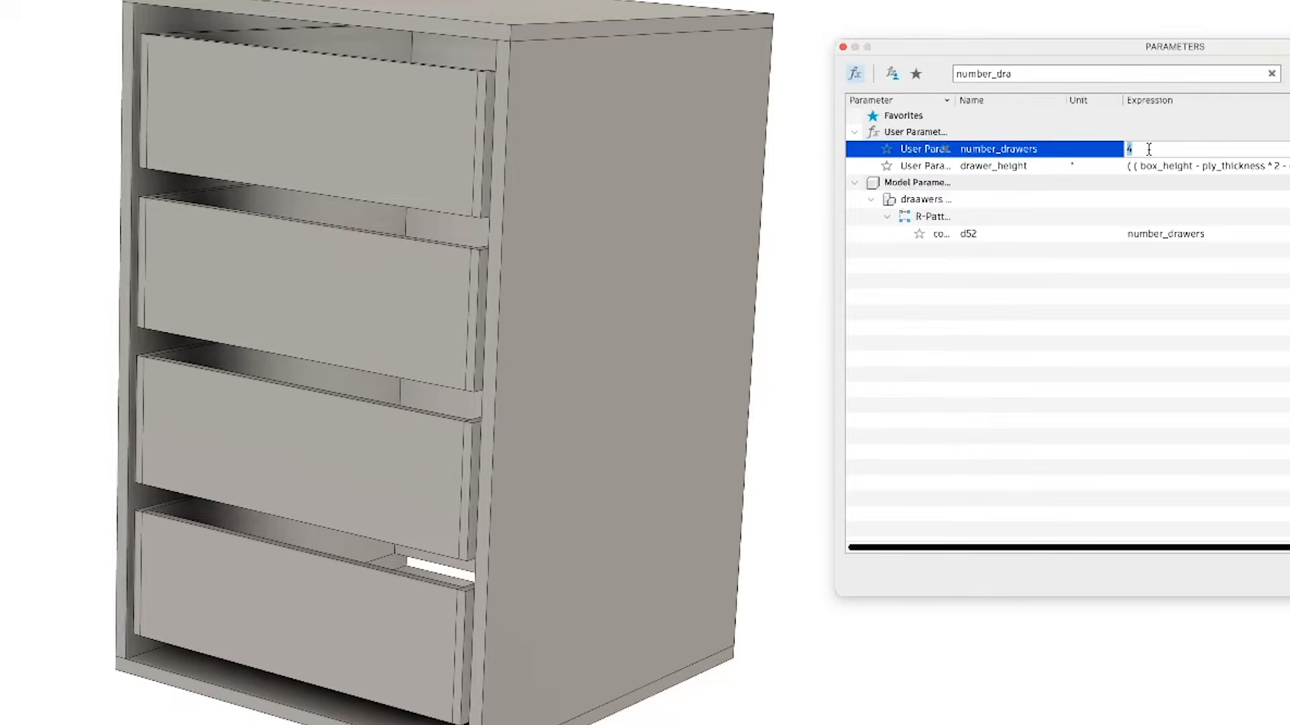
text(5)
key(Return)
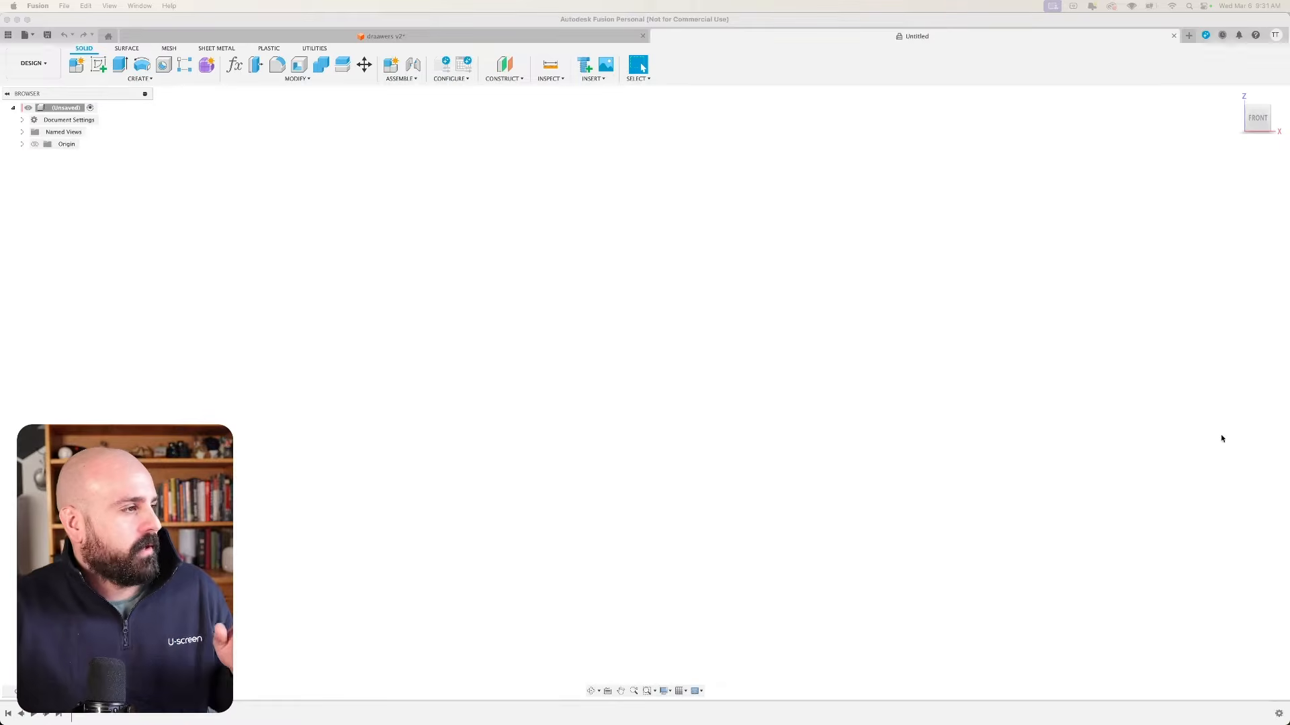
Add a user parameter box_width of 24 inches to the new empty design.
click(301, 80)
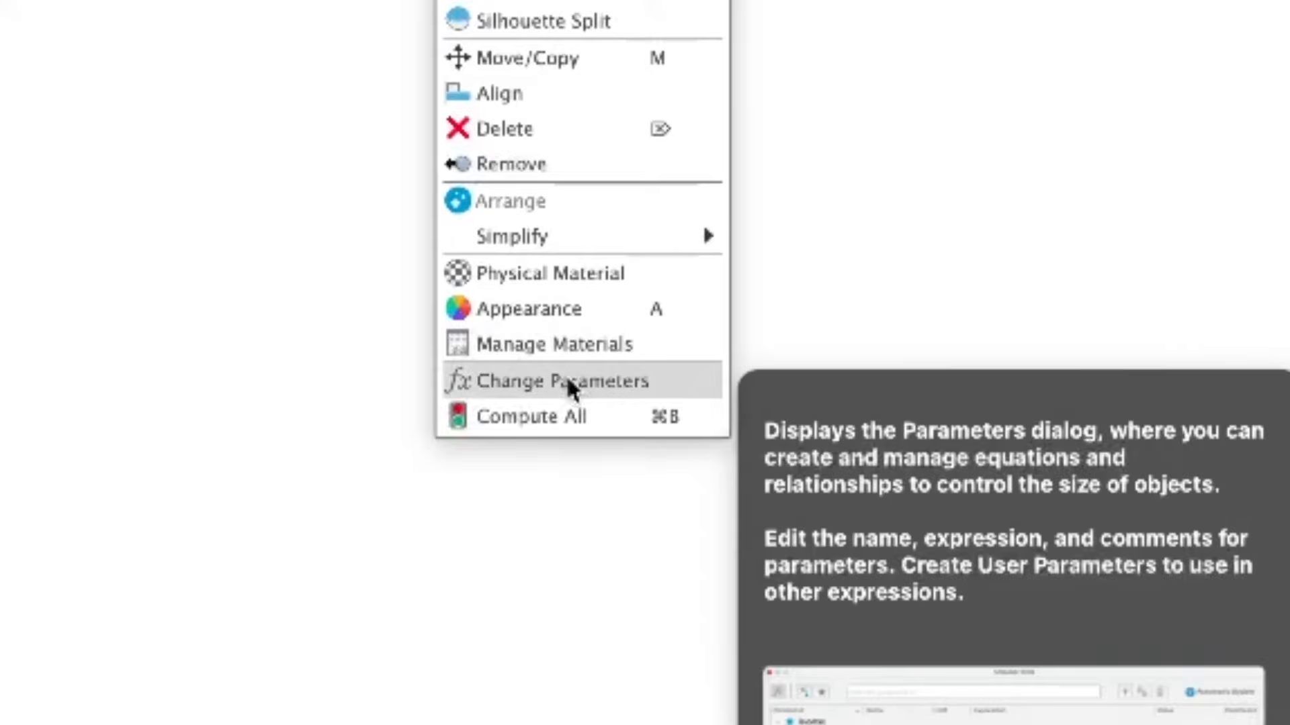
click(571, 380)
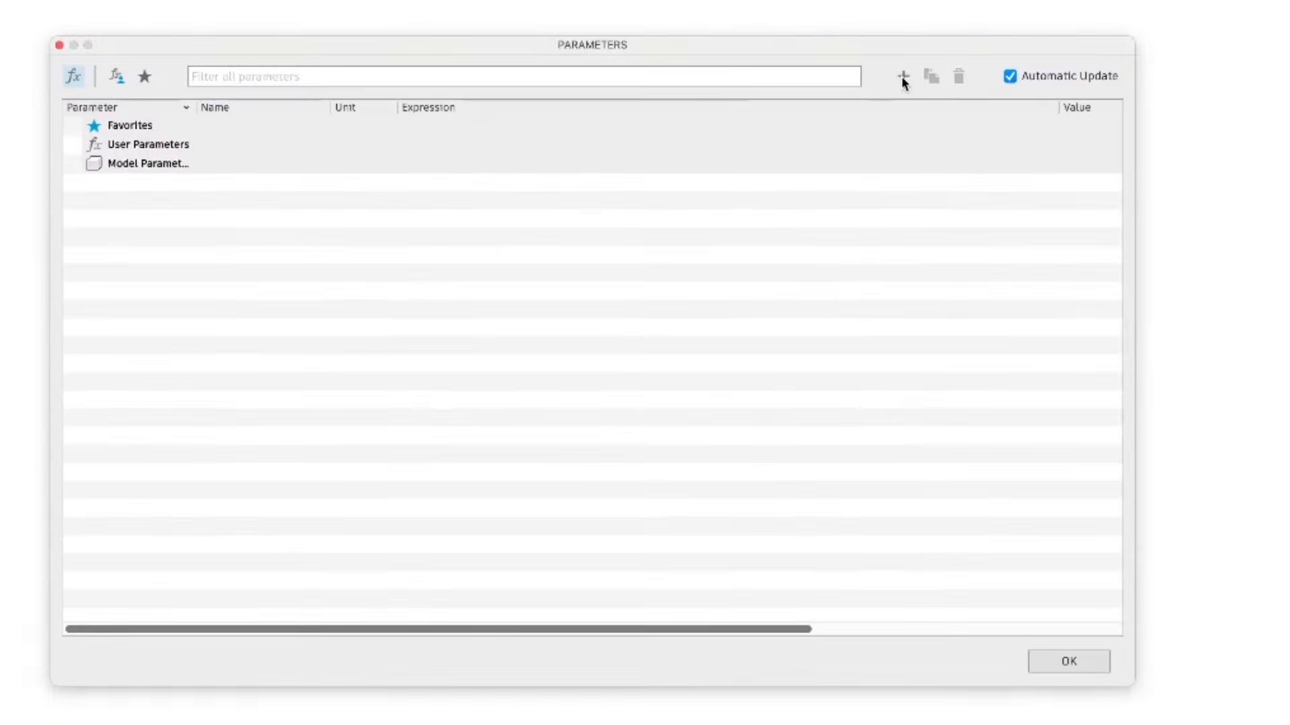
click(727, 211)
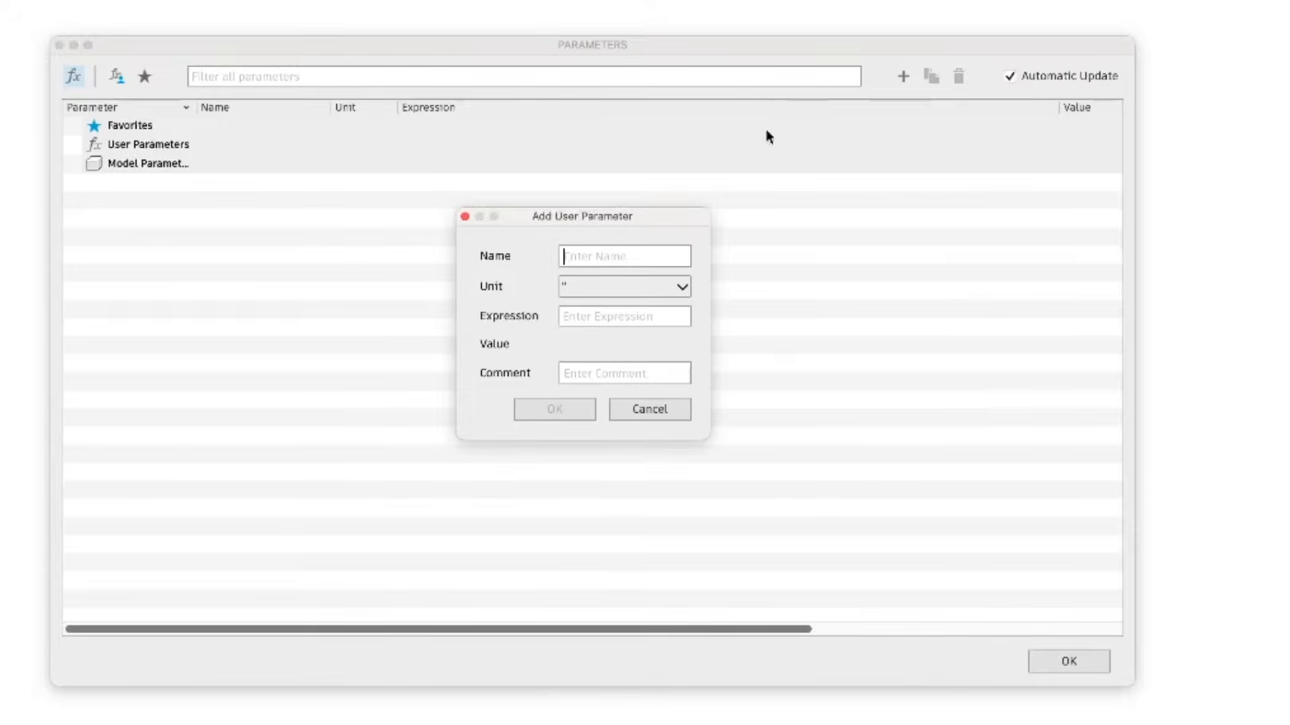
text(box_width)
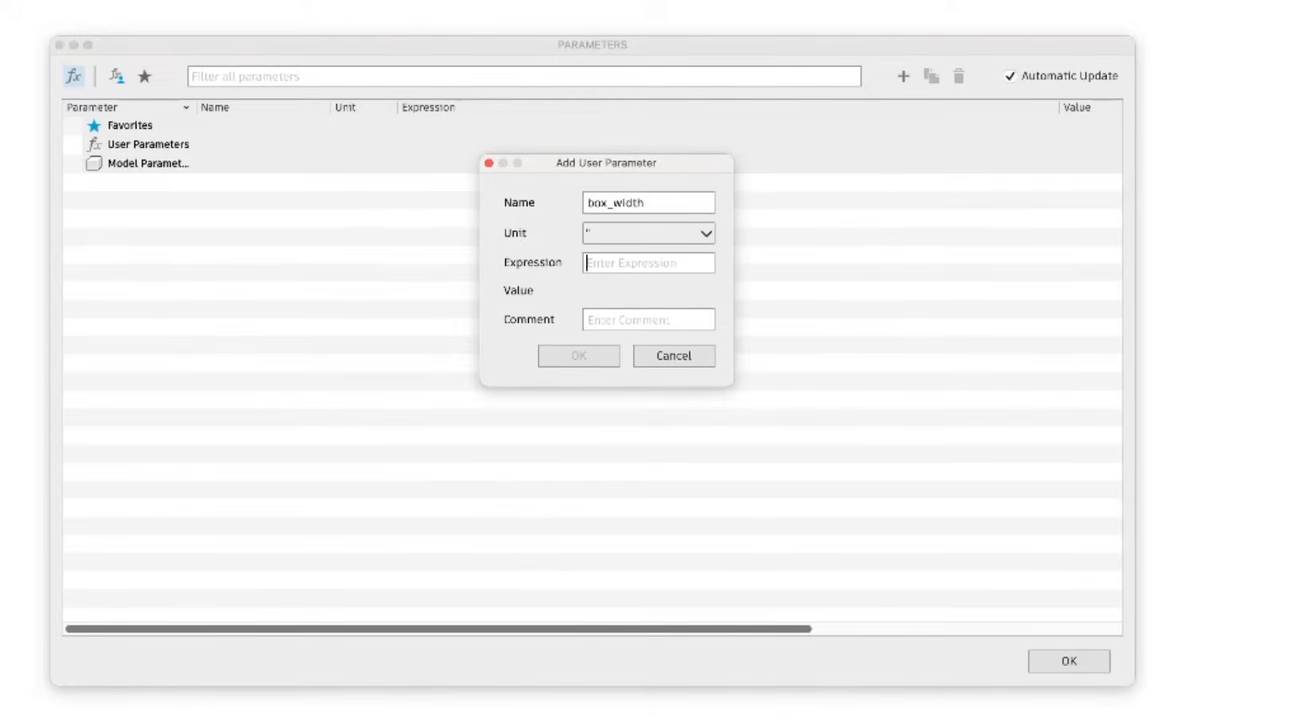
text(24)
key(Return)
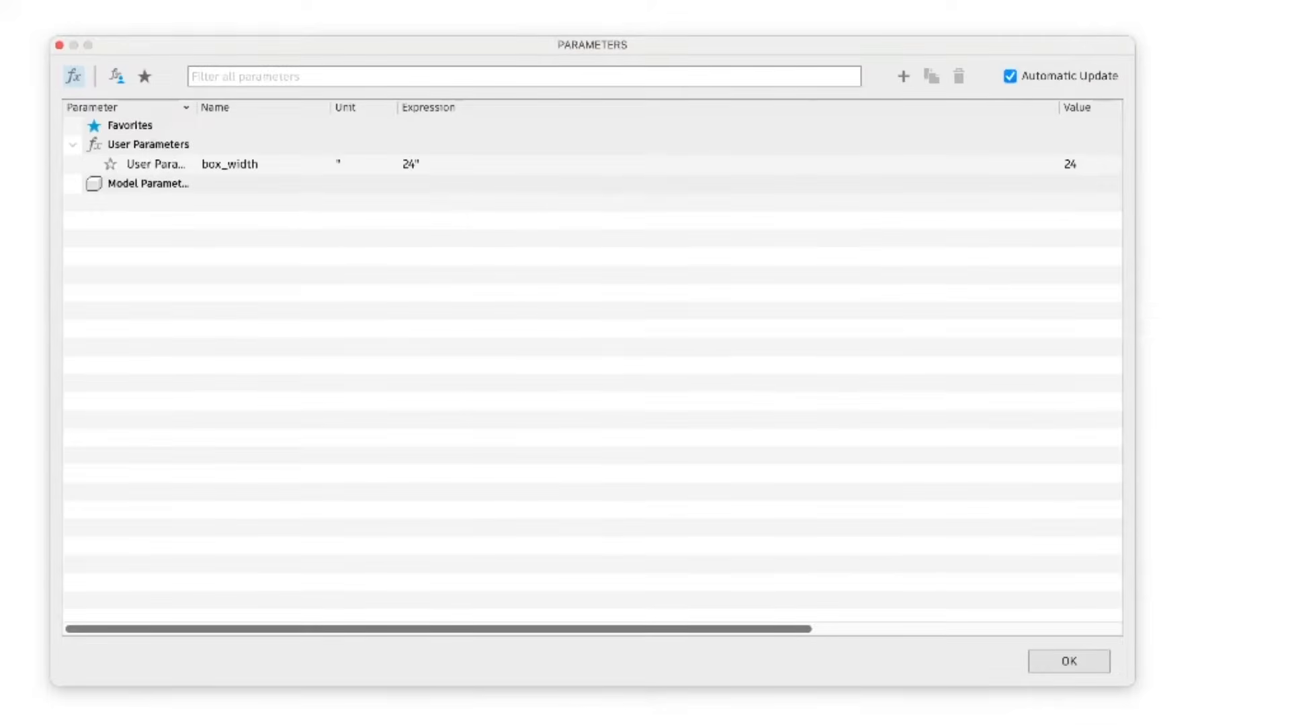
Add the user parameters box_height of 36 inches and box_depth of 24 inches.
click(903, 77)
text(box_)
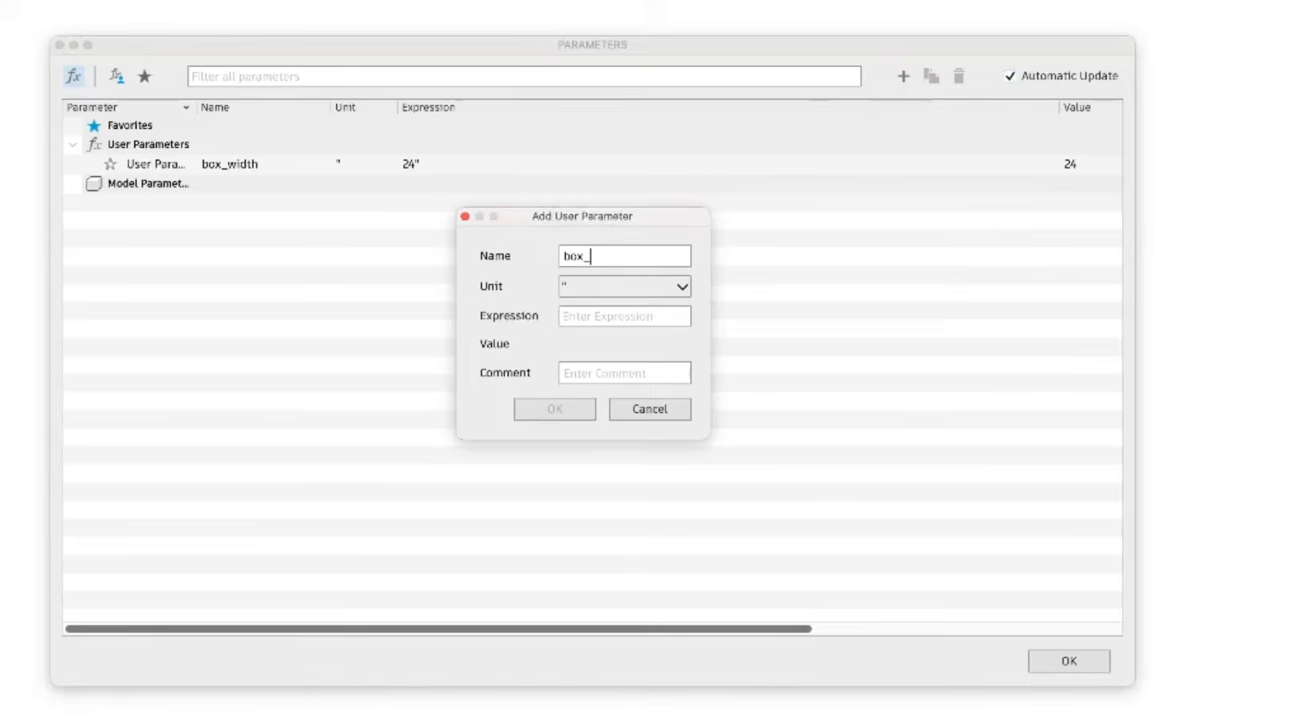
text(height)
text(36)
key(Return)
click(903, 76)
text(box_depth)
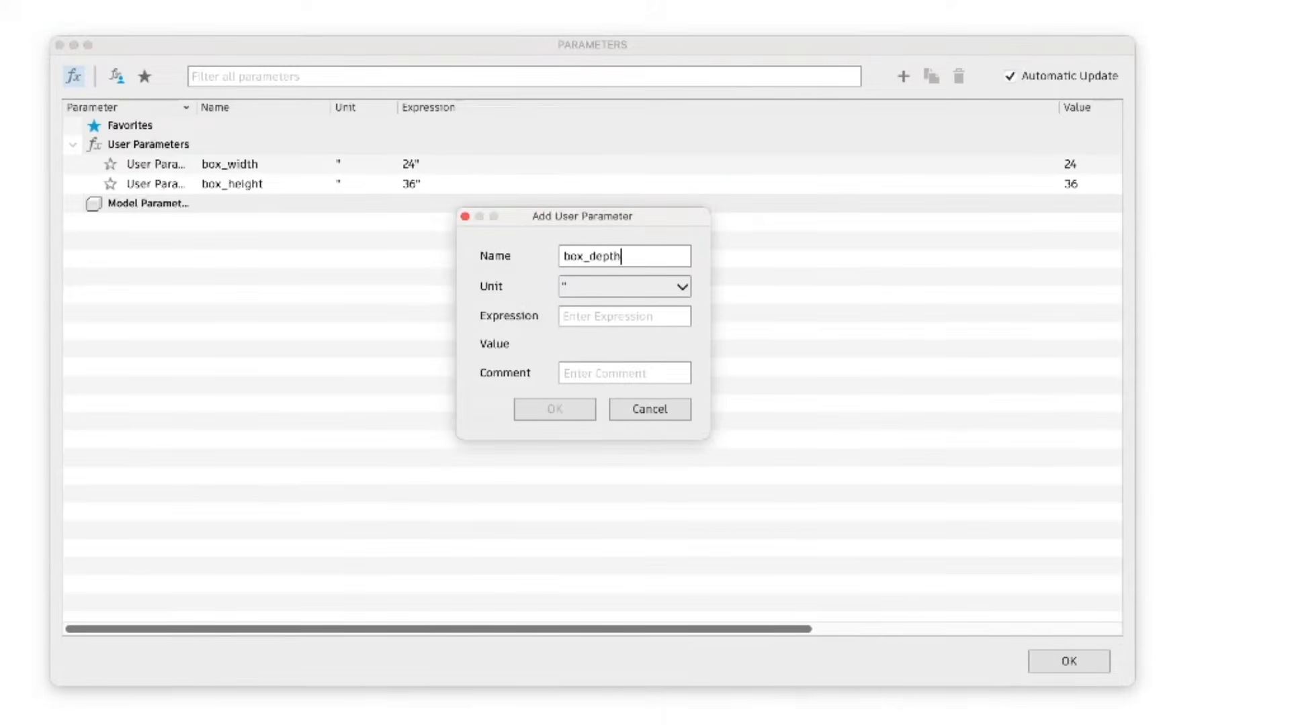
text(24)
key(Return)
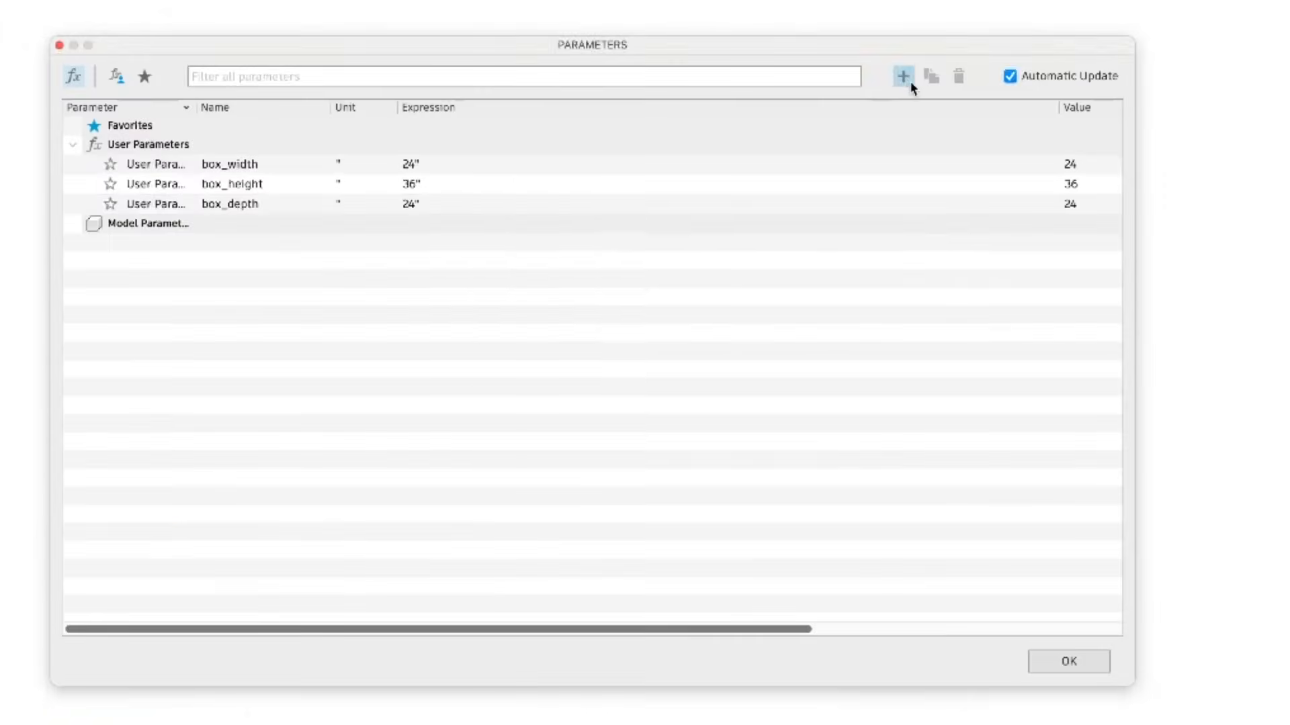
Add the user parameters ply_thickness of 0.75 inches and ply_thickness_drawers of 0.5 inches.
click(903, 76)
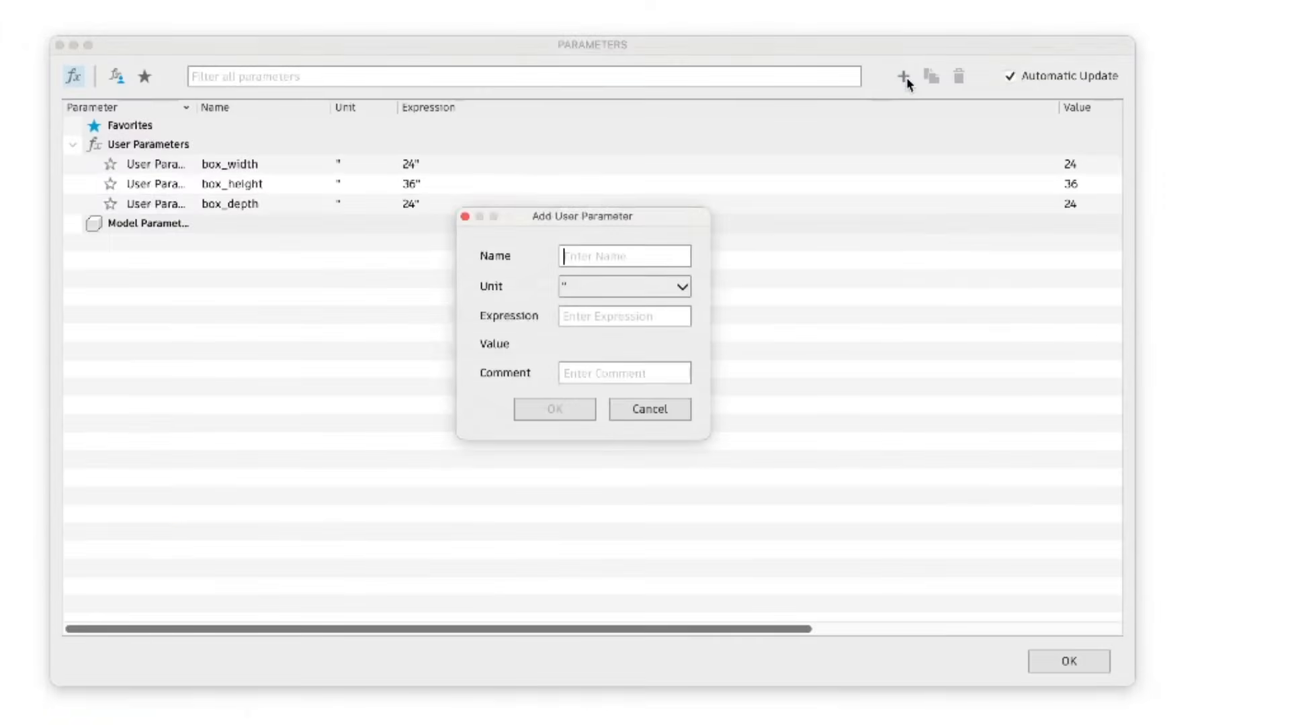
text(ply_thickness)
text(.75)
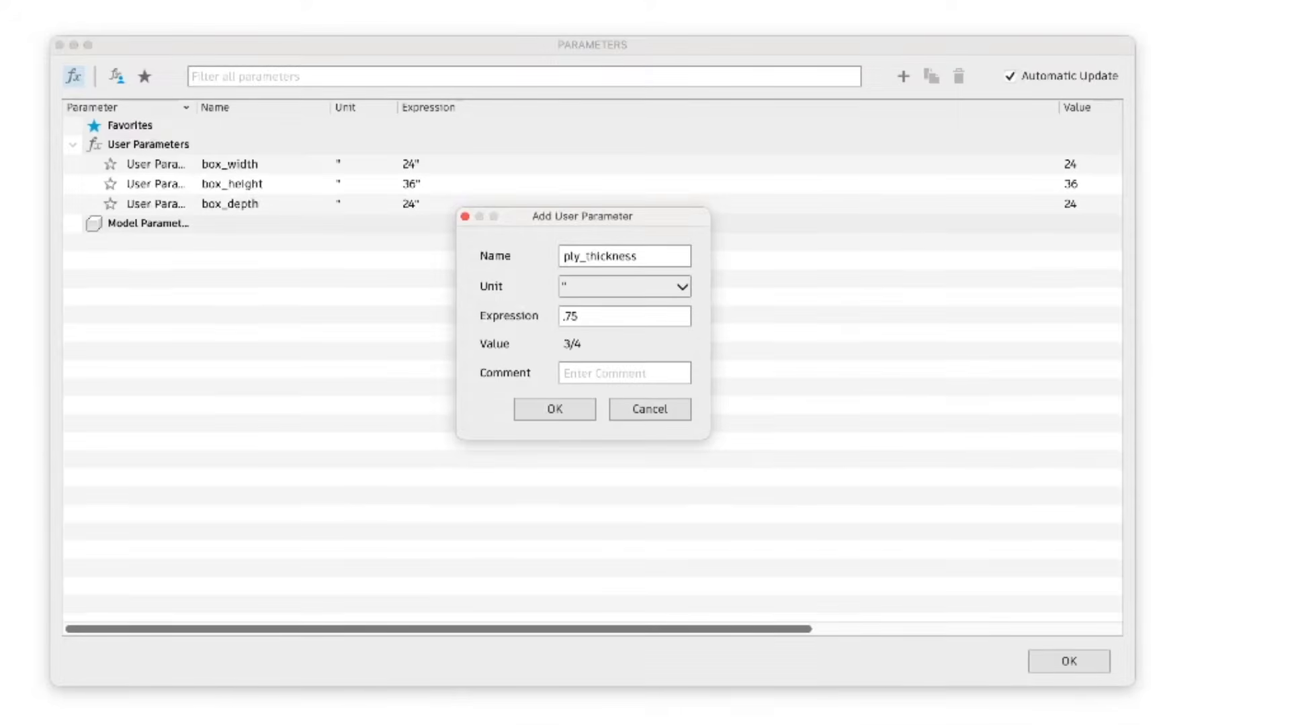
key(Return)
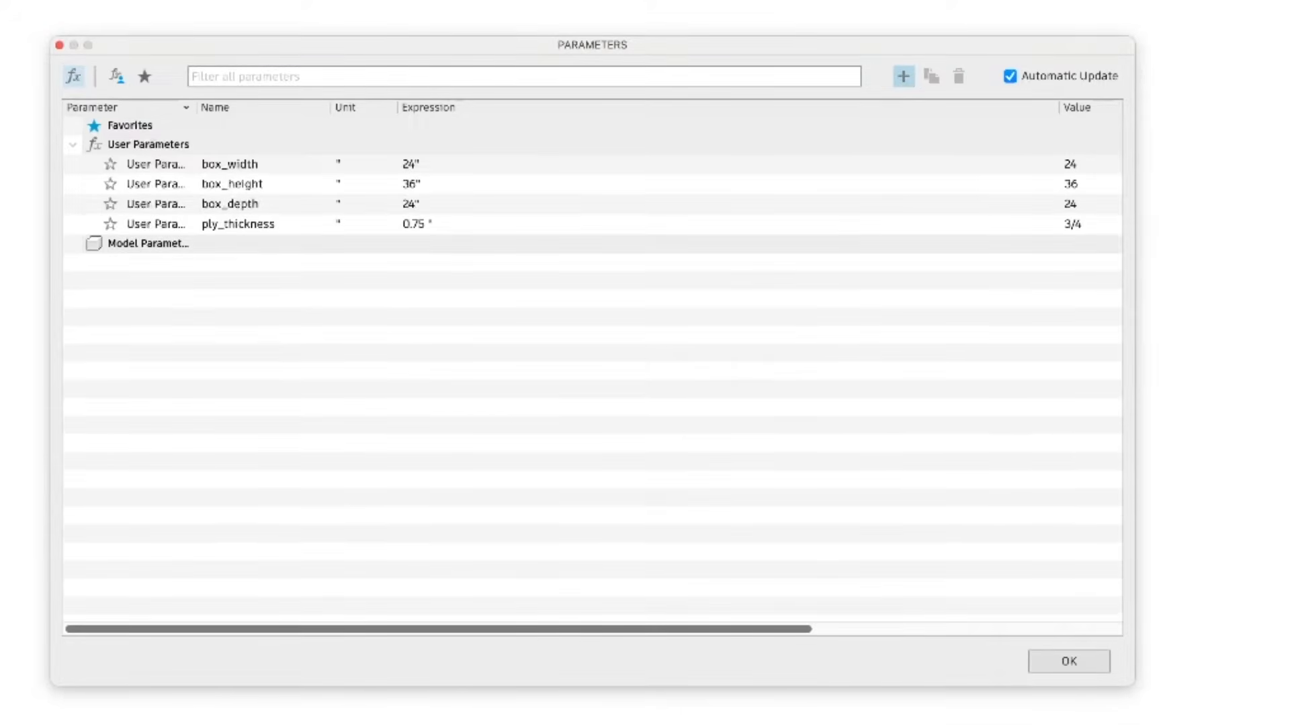
click(904, 76)
text(ply_thickness)
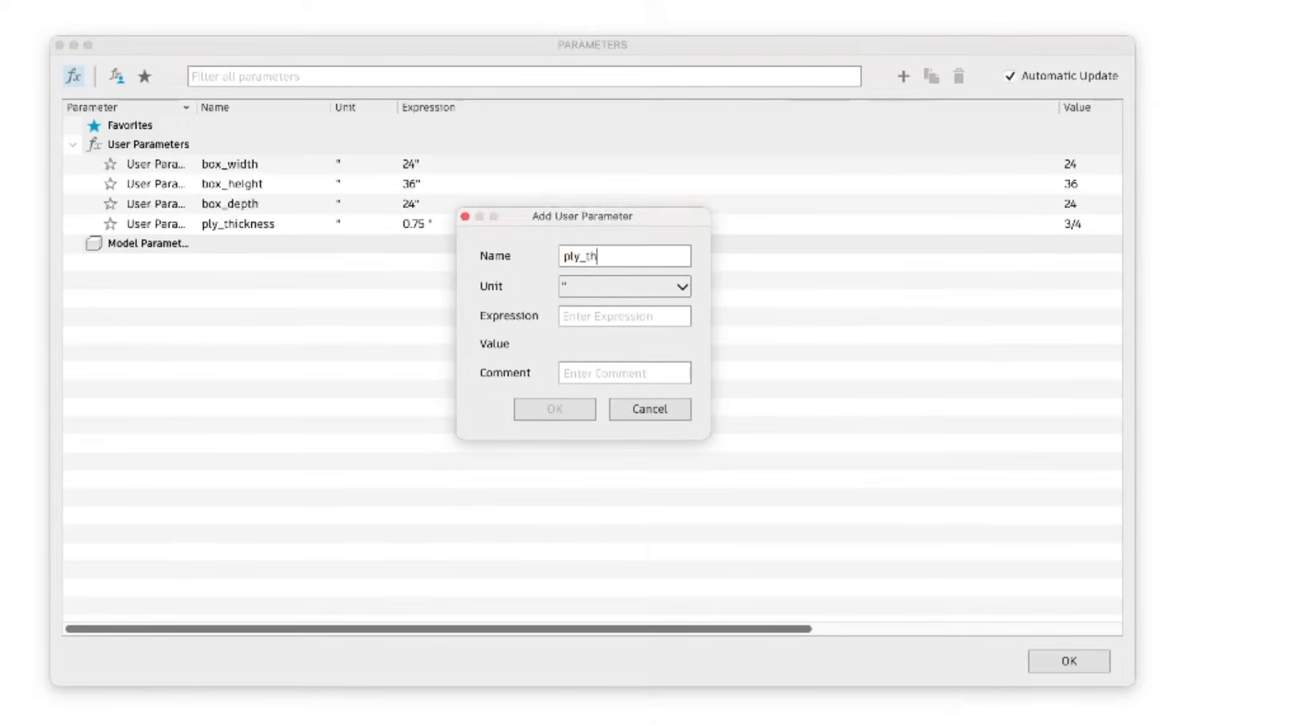
text(_drawers)
key(Tab)
text(0.5)
key(Return)
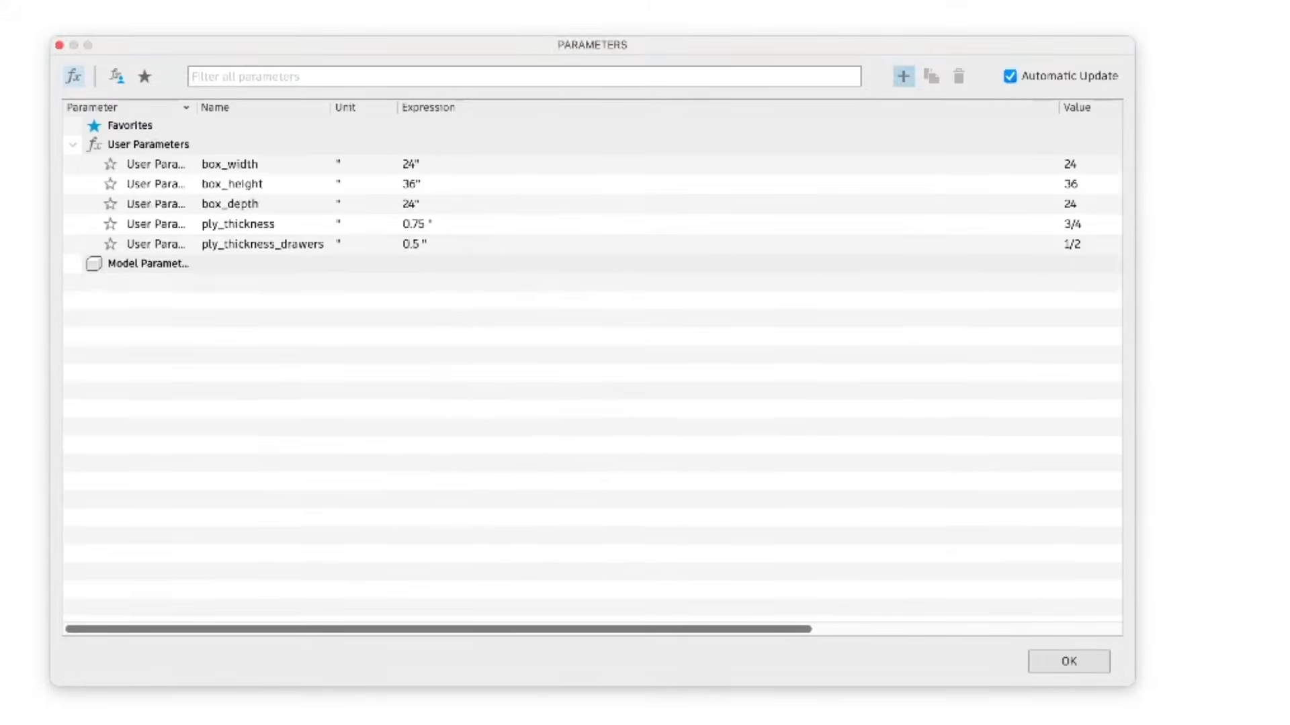
Add the user parameters slide_thickness and drawer_space, each set to 0.5 inches.
click(903, 77)
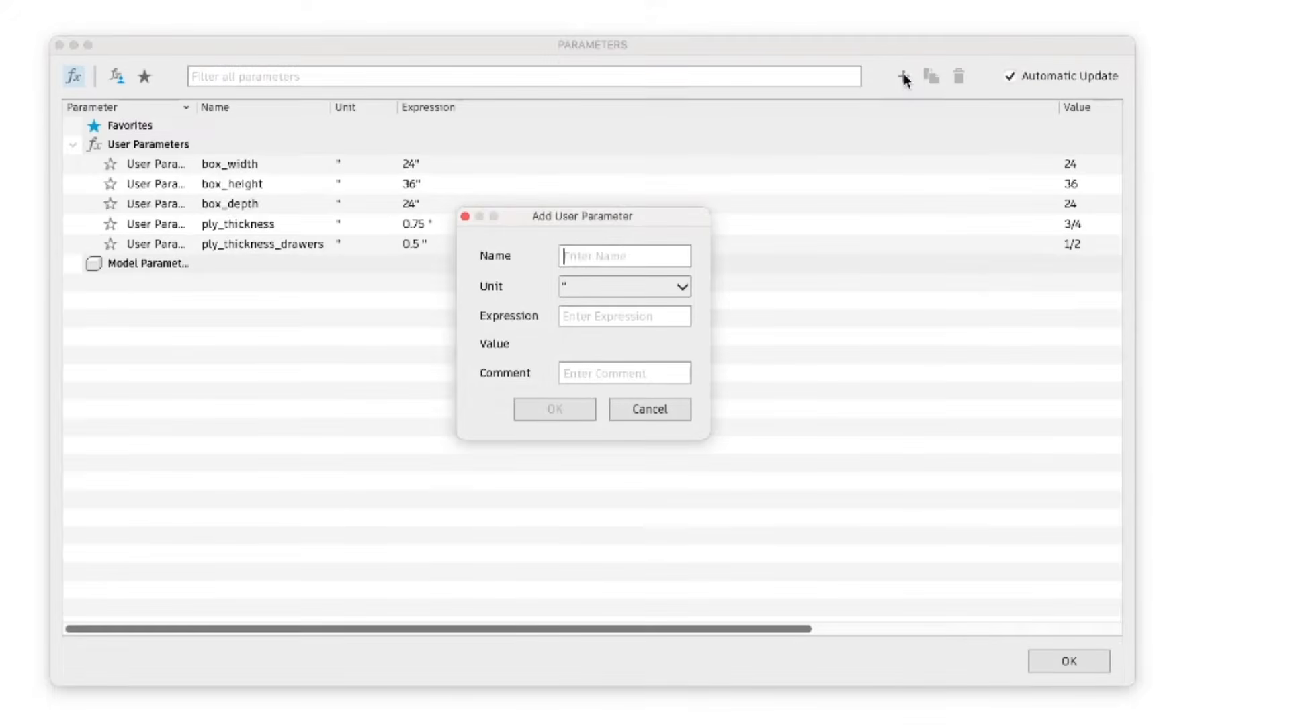
text(slide_thickne0.5)
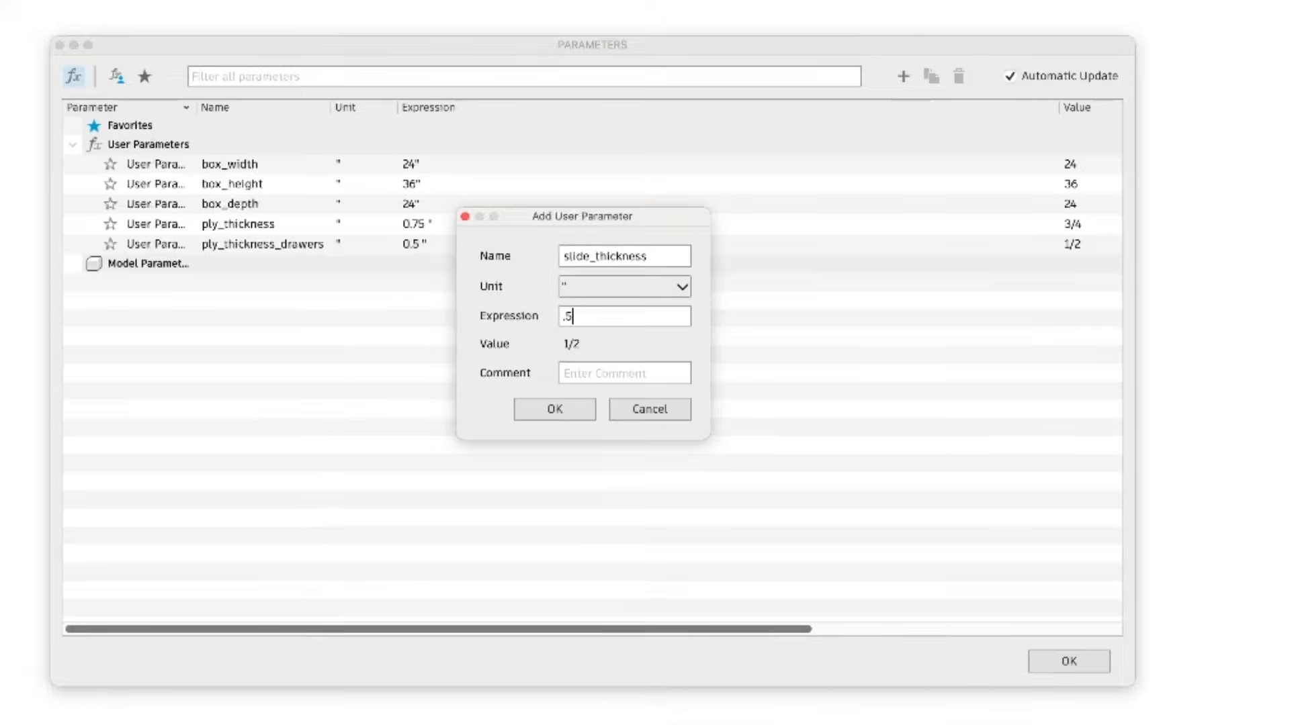
key(Return)
click(904, 76)
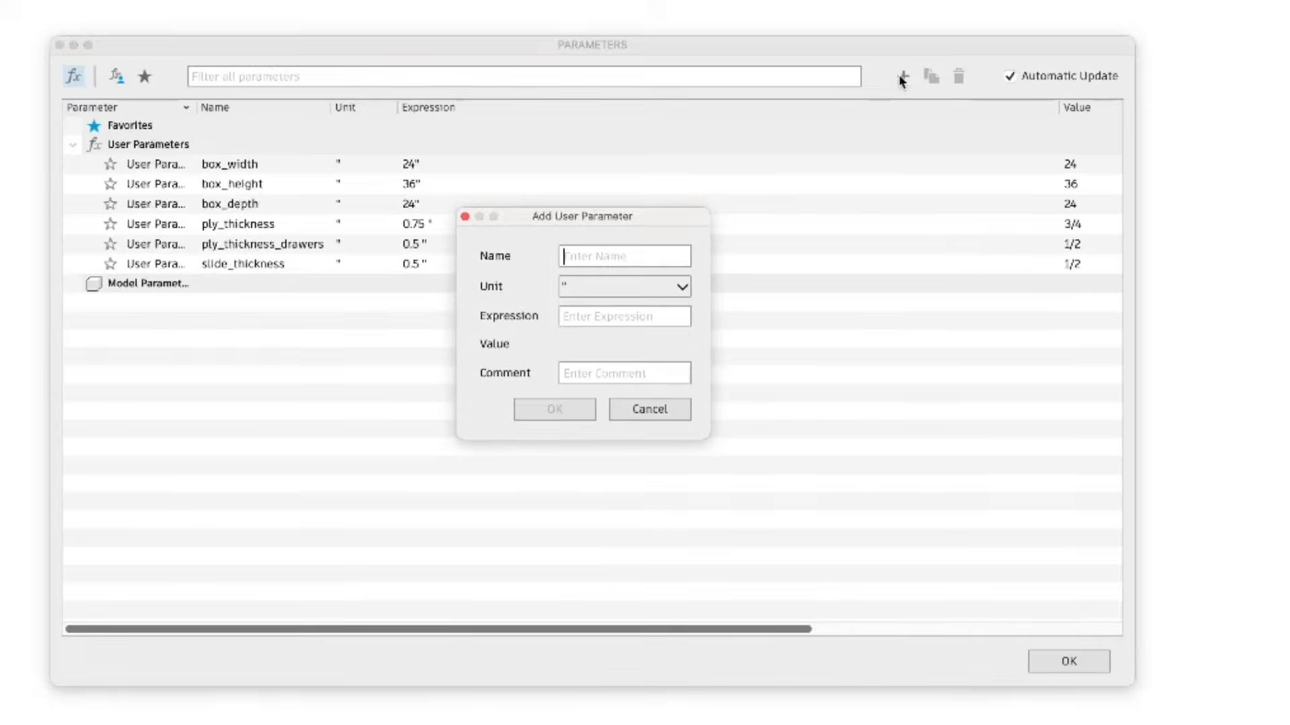
text(drawer_space)
text(.5)
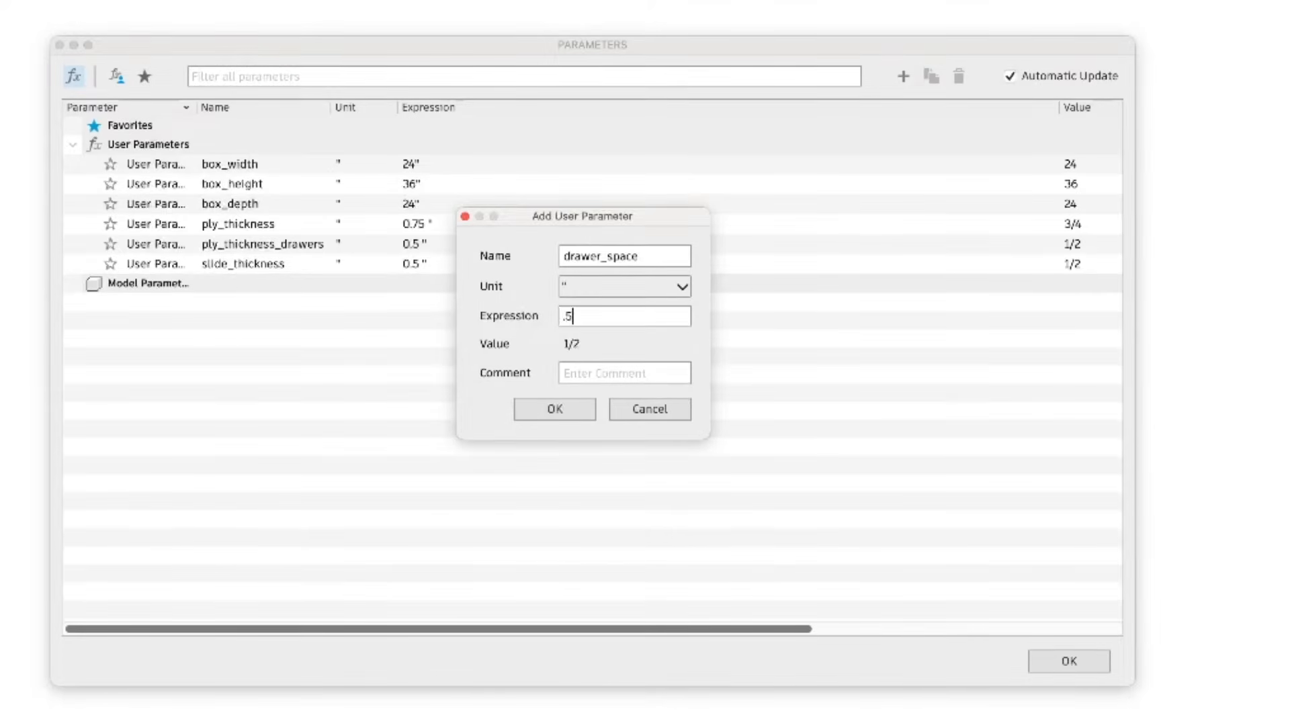
key(Return)
Add a user parameter number_drawers with No Units and a value of 4.
click(907, 76)
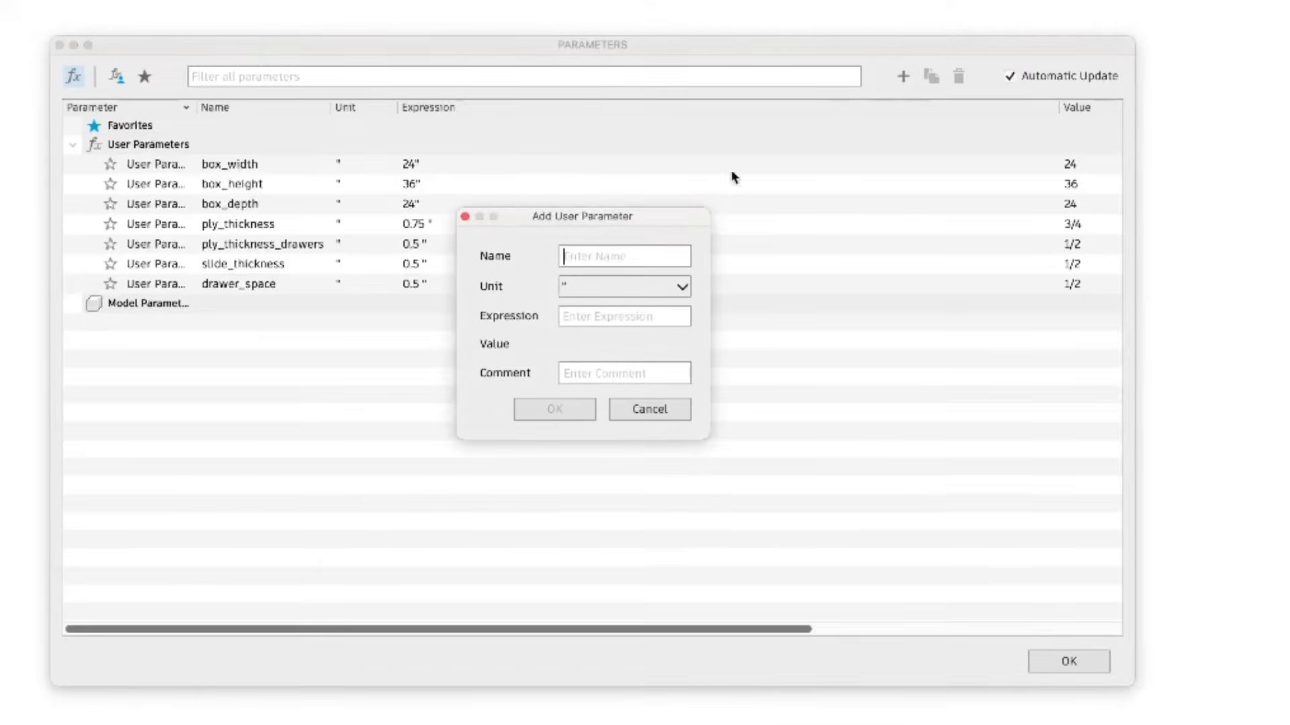
text(number_drawers)
click(600, 287)
click(511, 287)
click(572, 285)
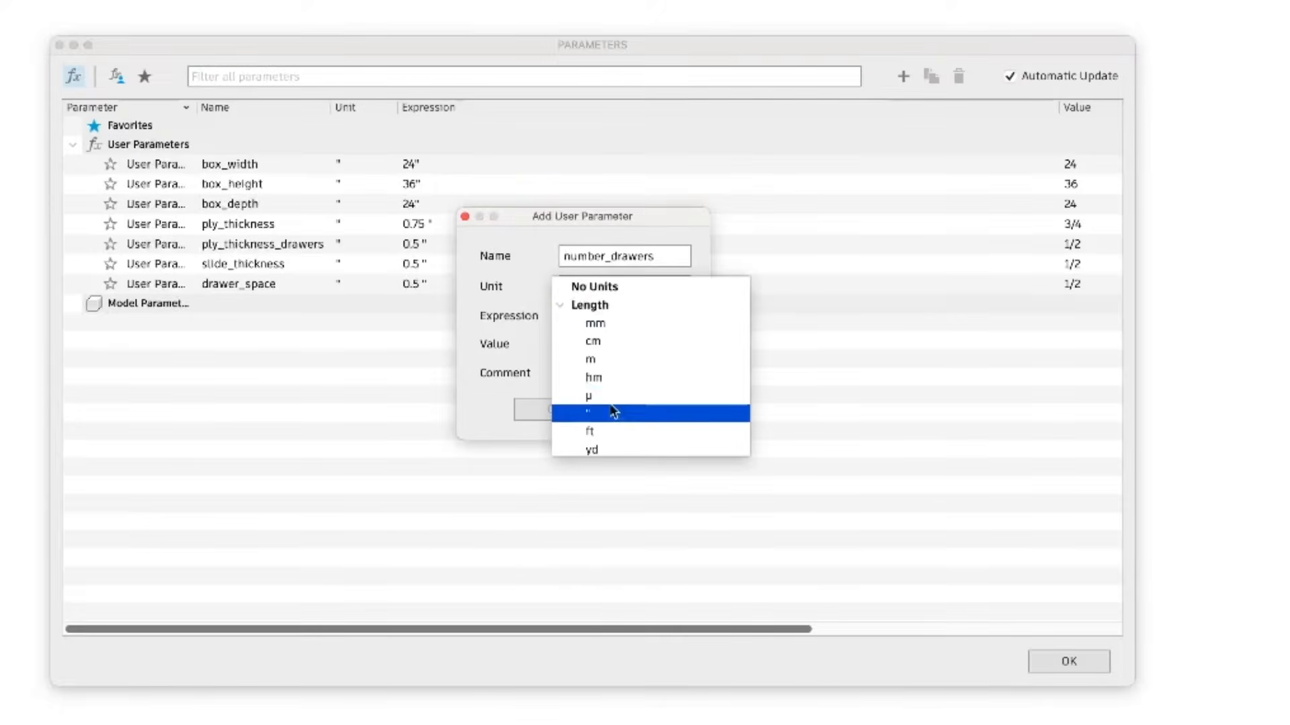
click(606, 287)
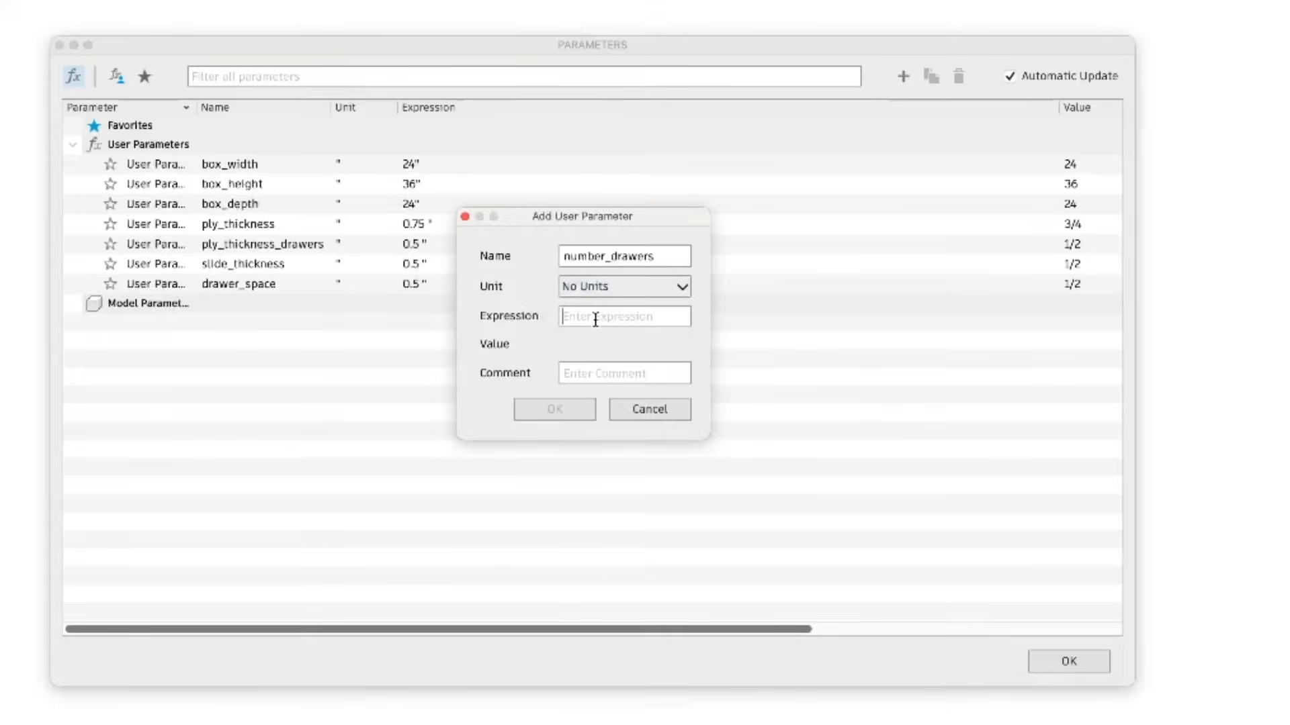
text(4)
key(Return)
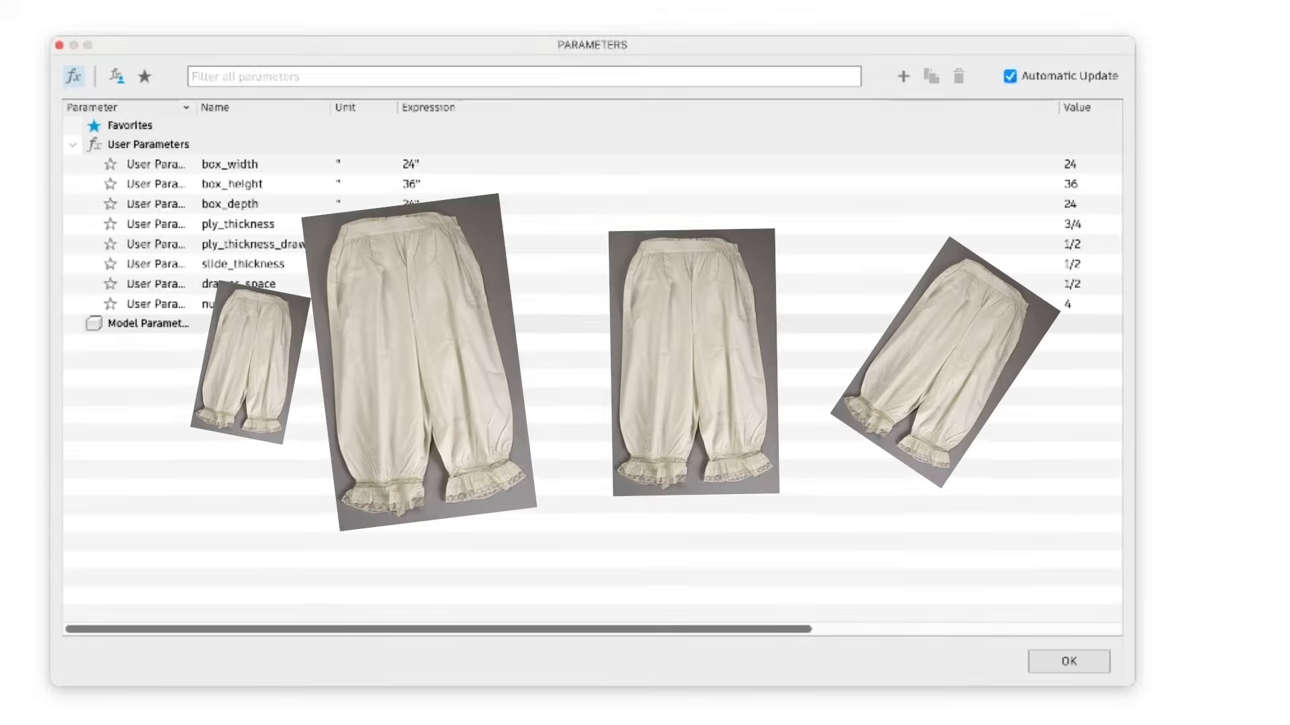
Add a user parameter drawer_depth in inches with the expression box_depth-2.
click(904, 77)
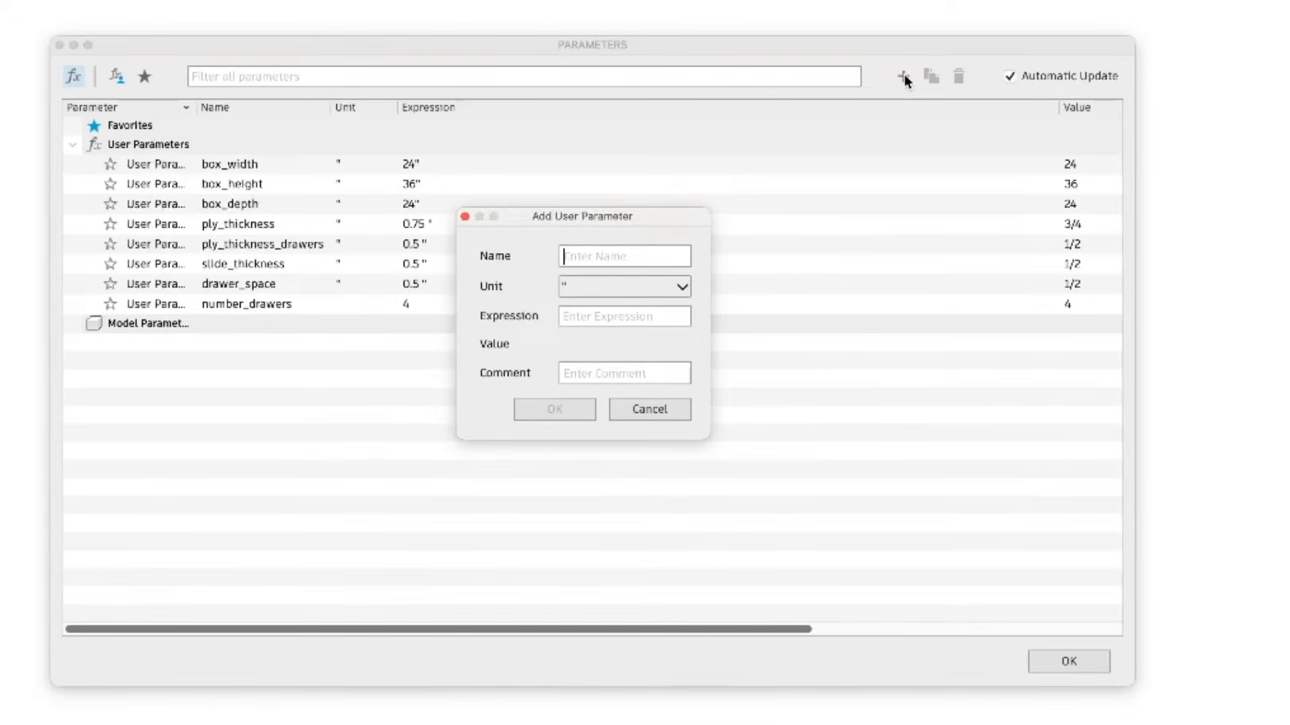
text(drawer)
text(_depth)
text(box)
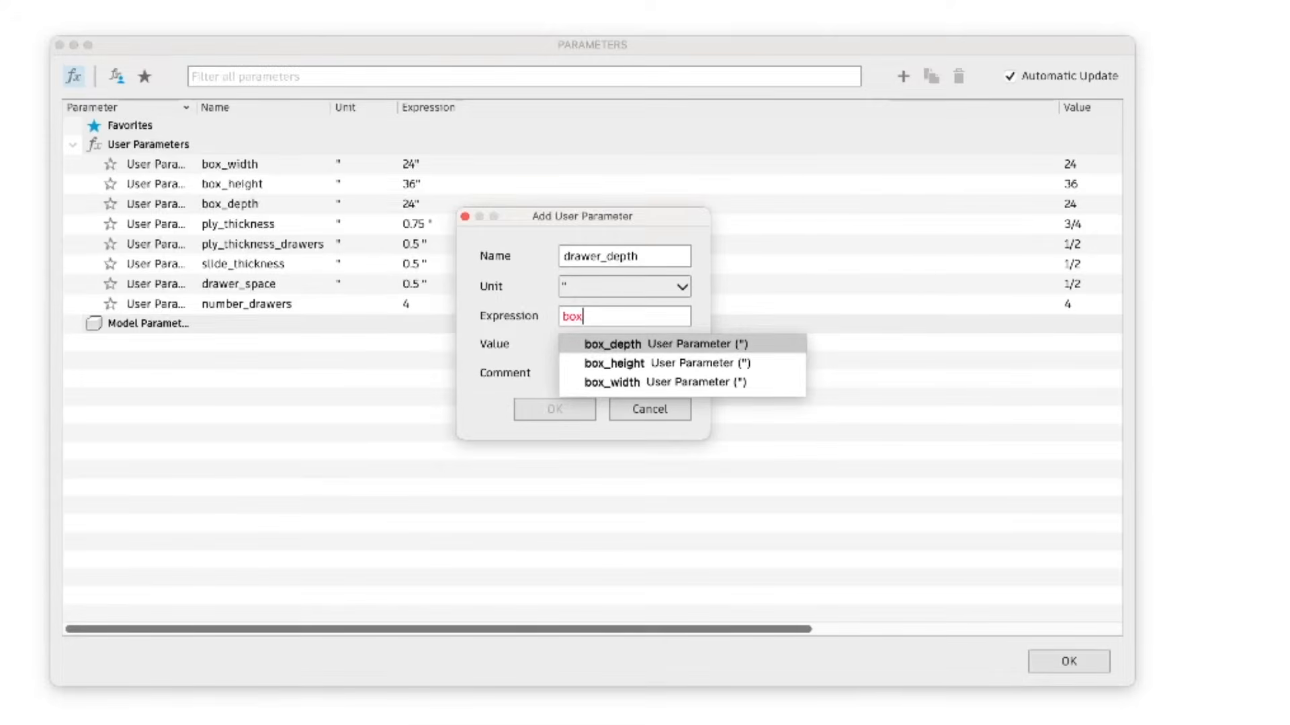
key(Return)
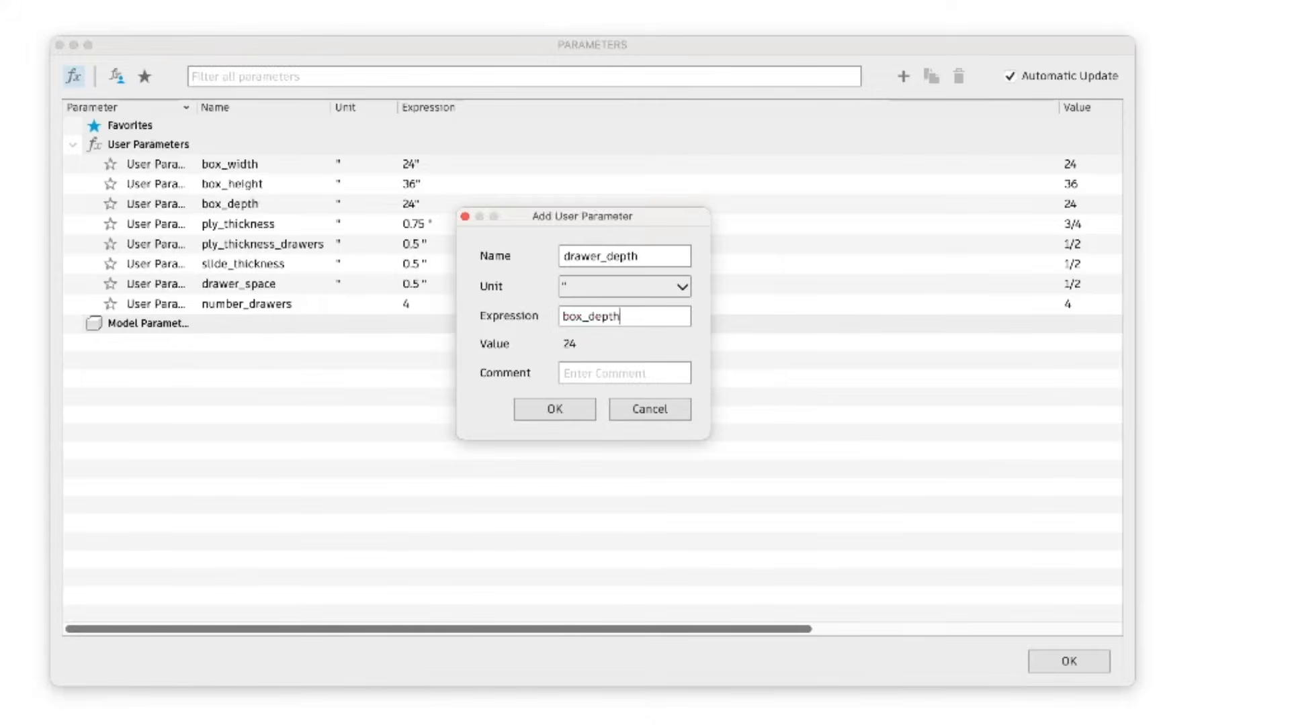
text(-2)
key(Return)
Add a user parameter drawer_width in inches with the expression box_width-ply_thickness*2-slide_thickness*2-ply_thickness_drawers*2.
click(903, 79)
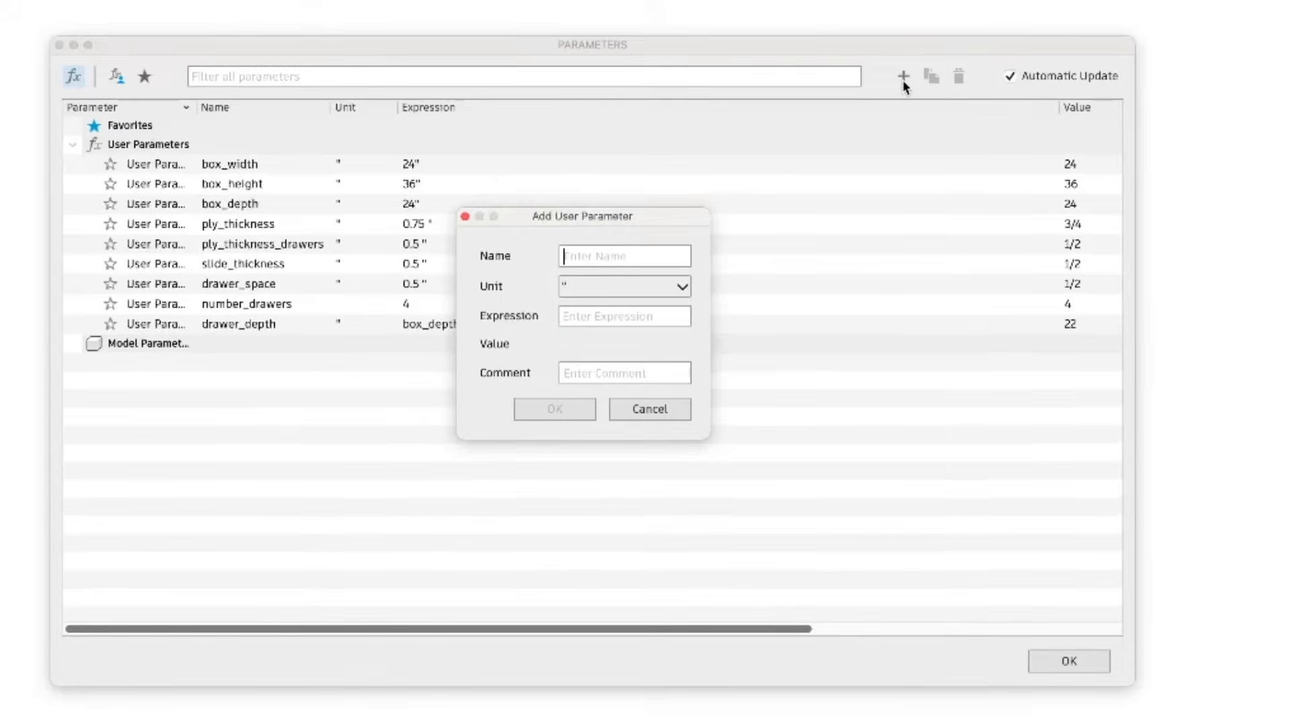
text(d)
text(box)
key(Down)
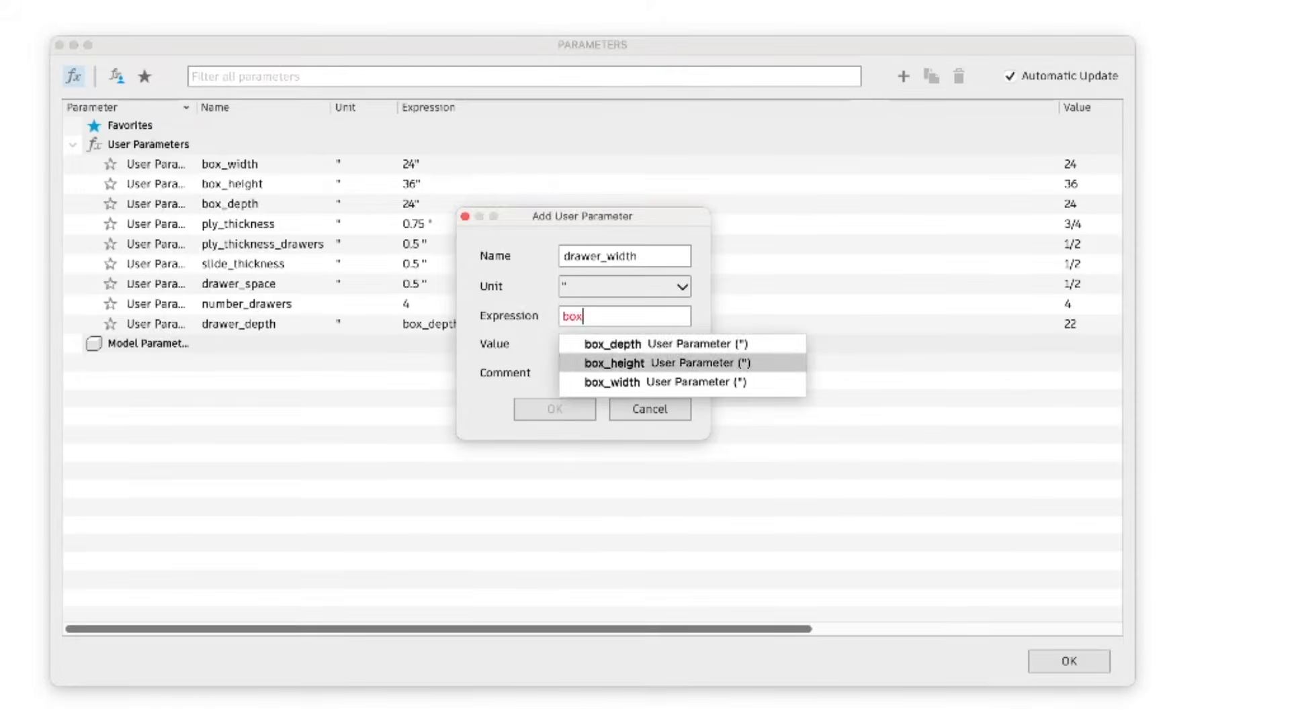
key(Down)
key(Return)
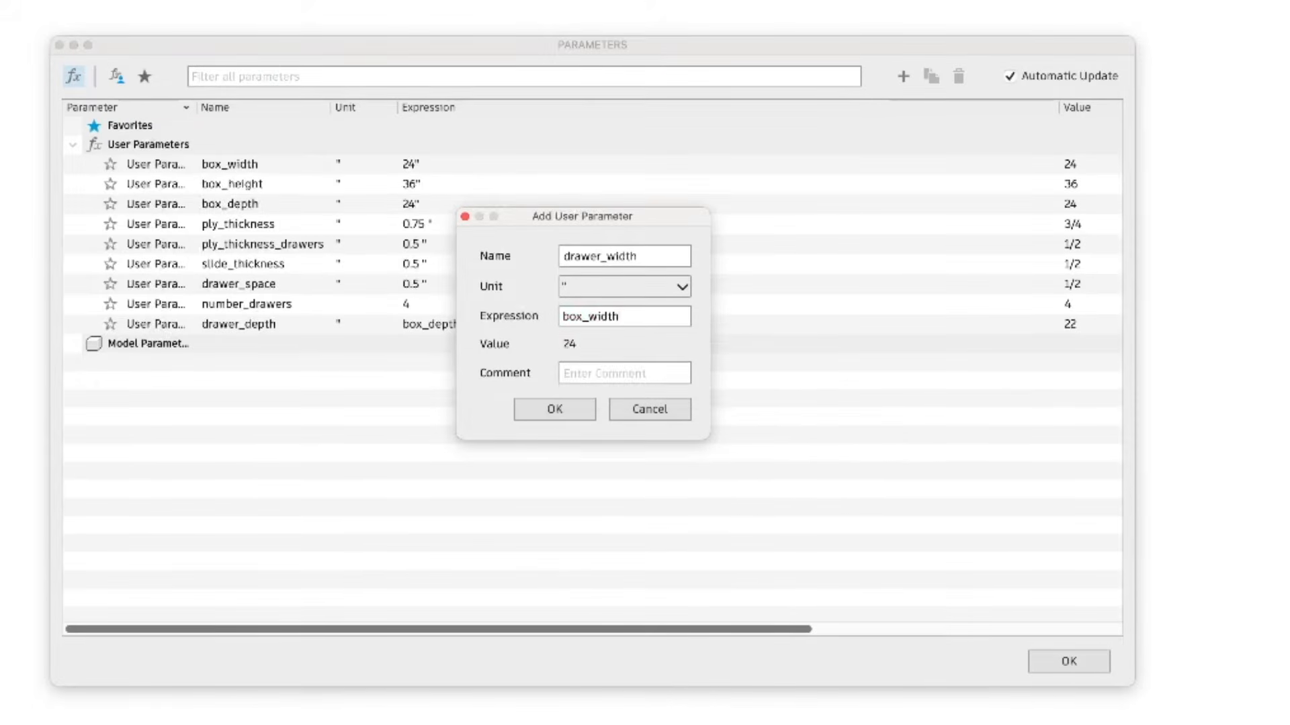
text(-ply)
key(Return)
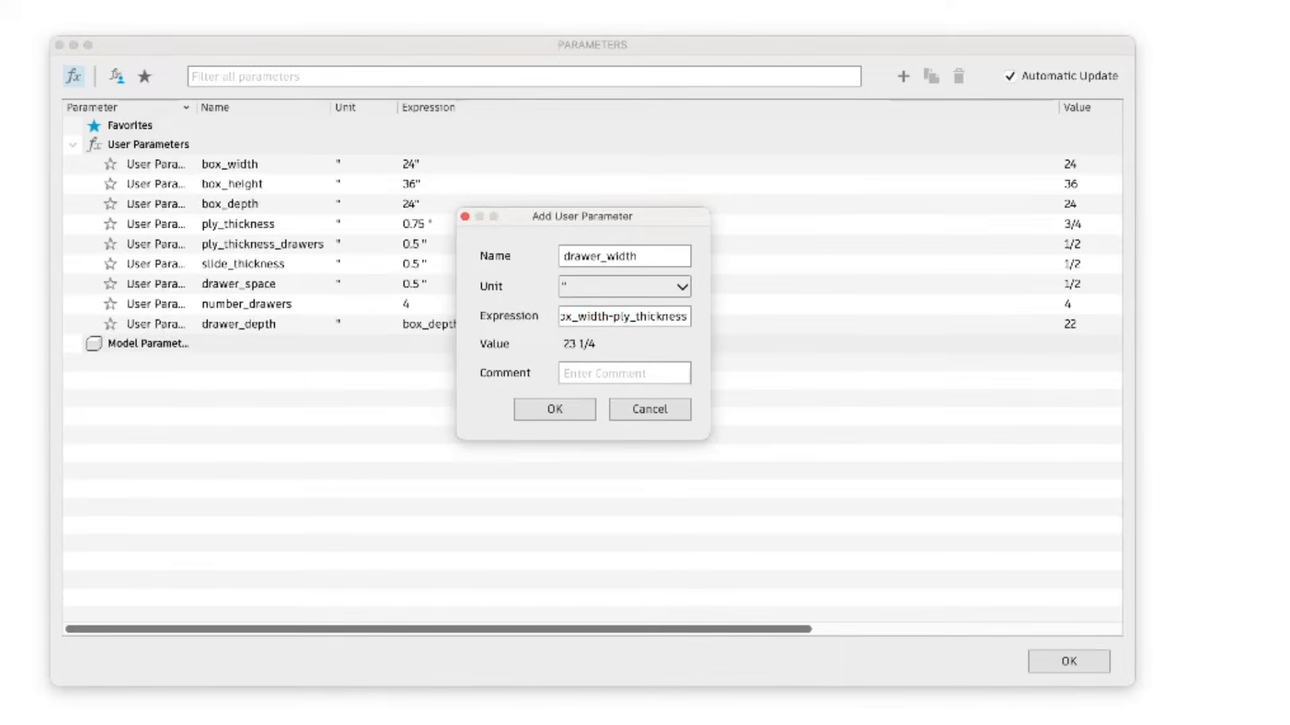
text(*2-slid)
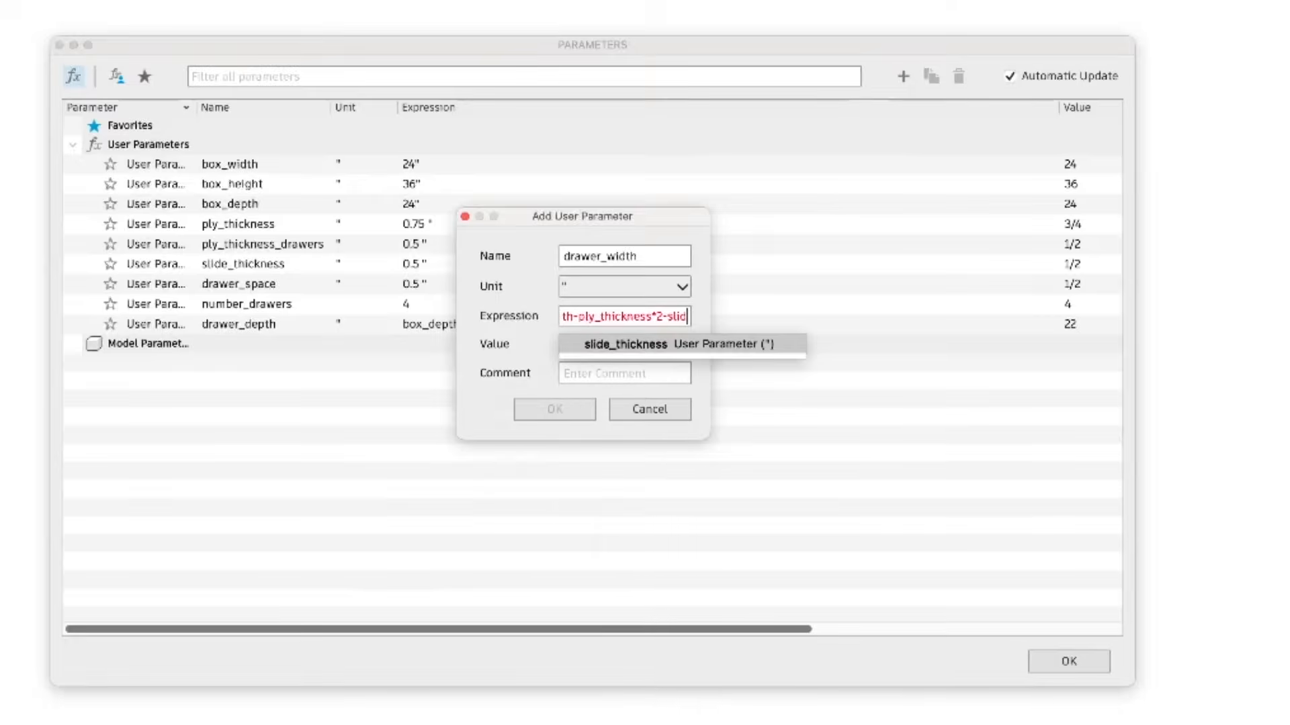
key(Return)
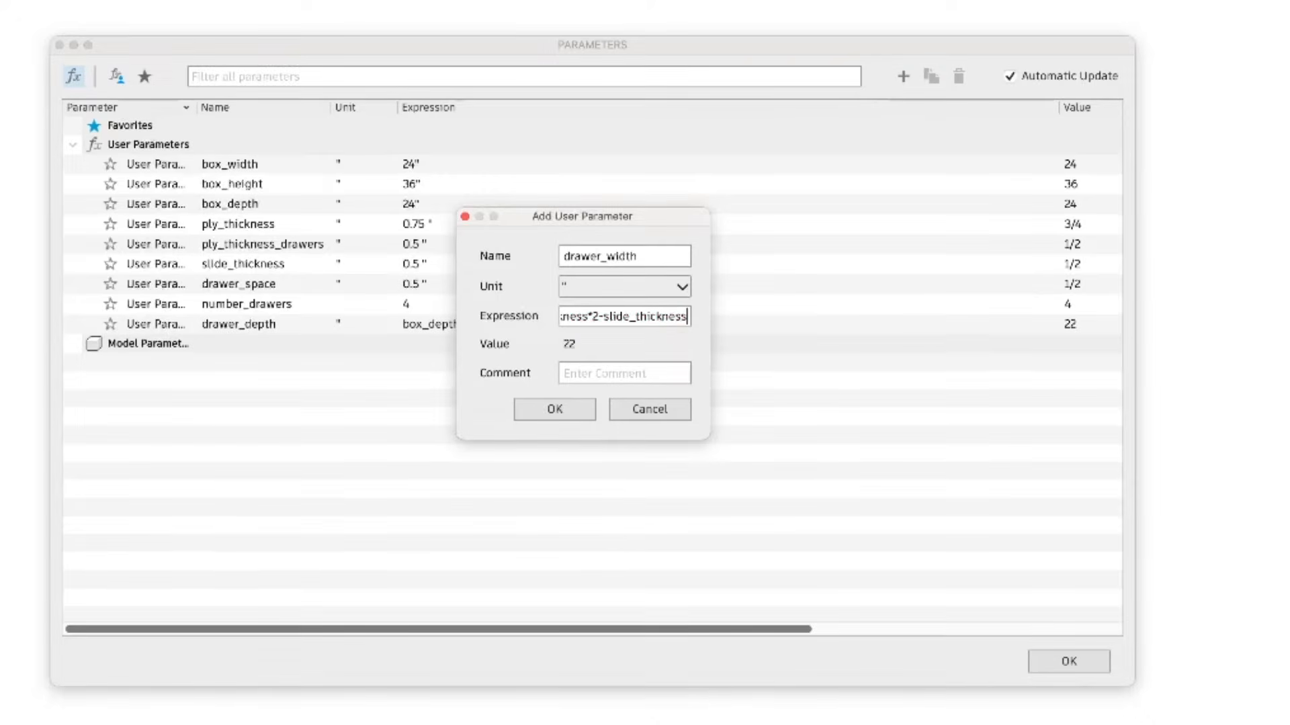
text(*2)
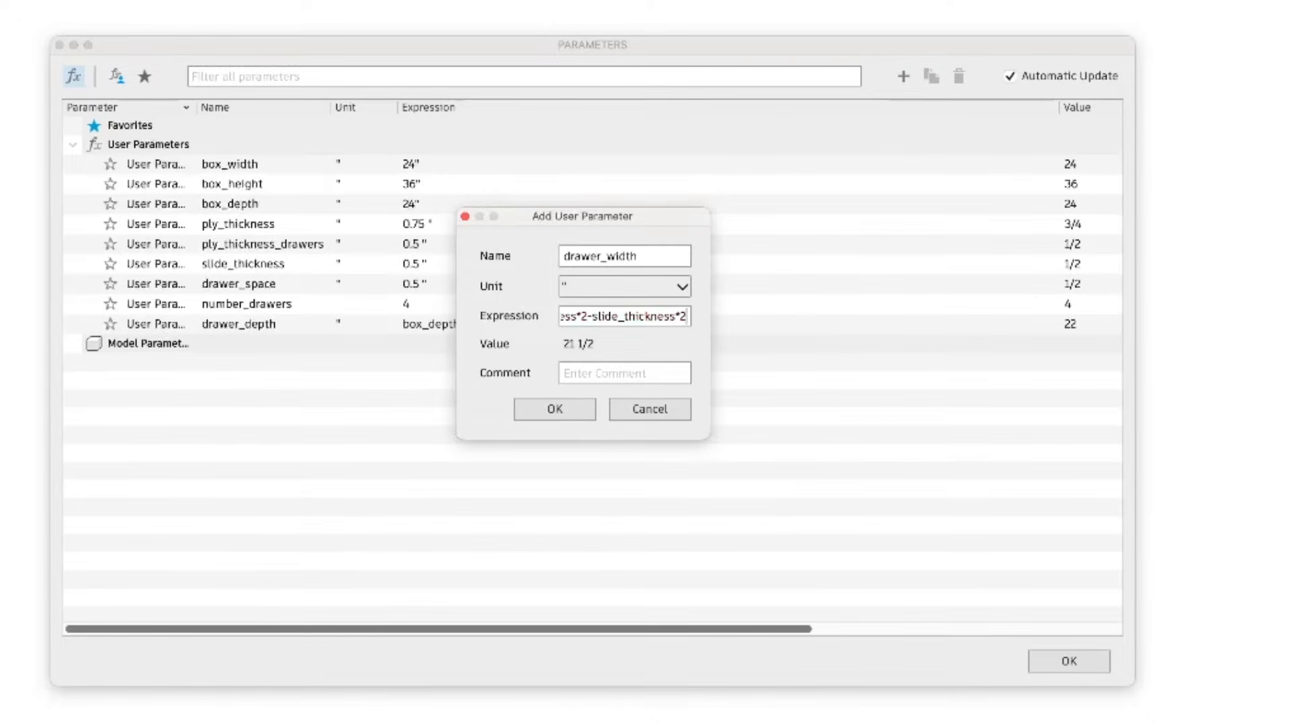
text(-)
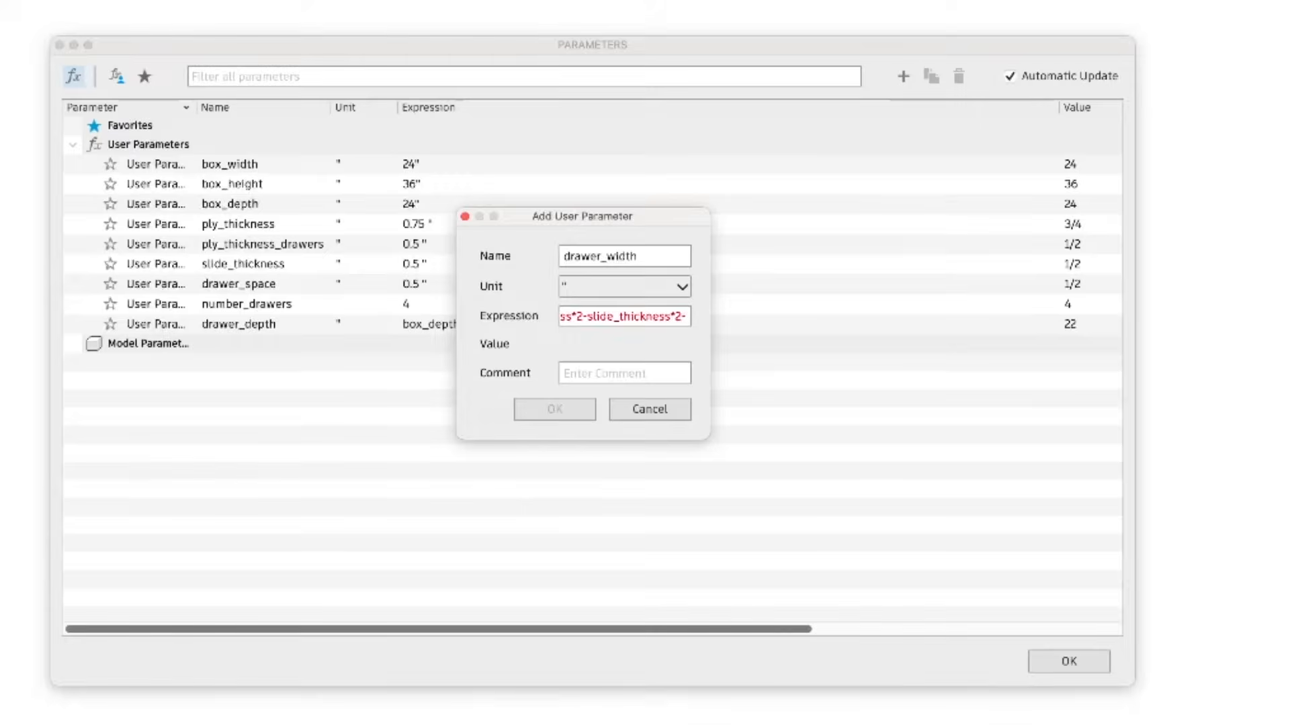
text(ply)
key(Down)
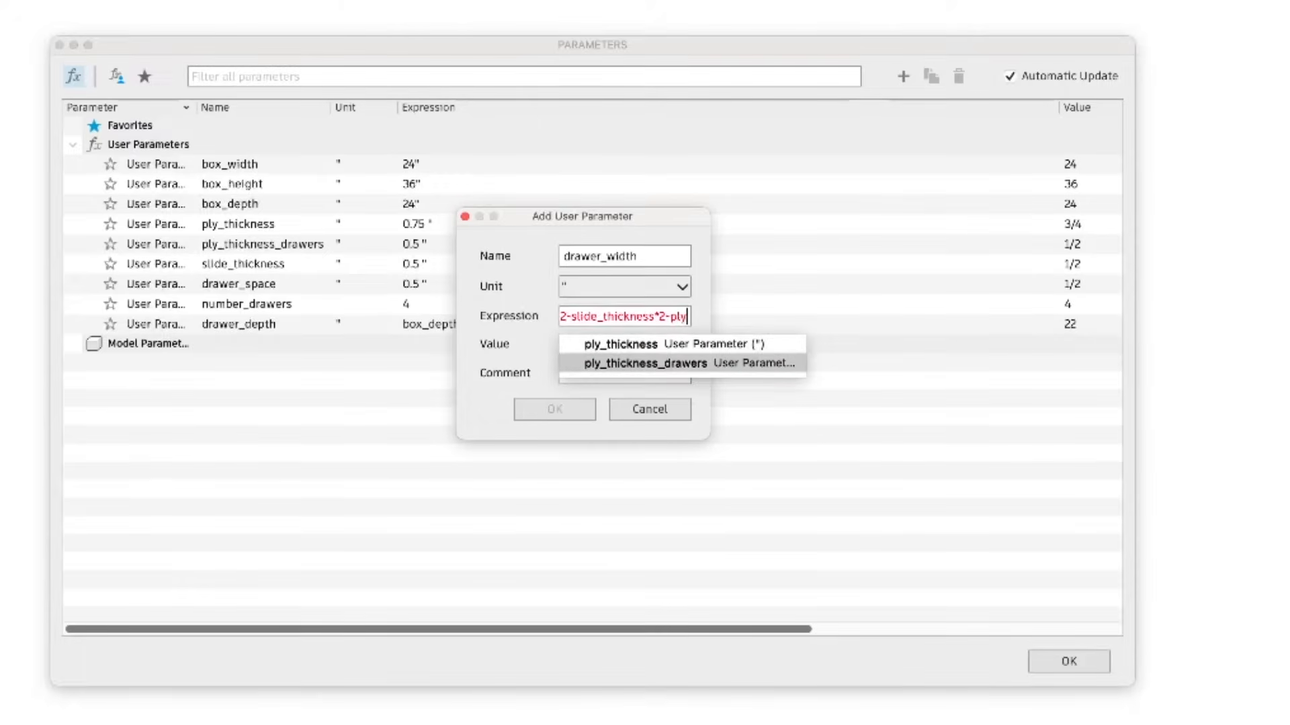
key(Return)
text(*2)
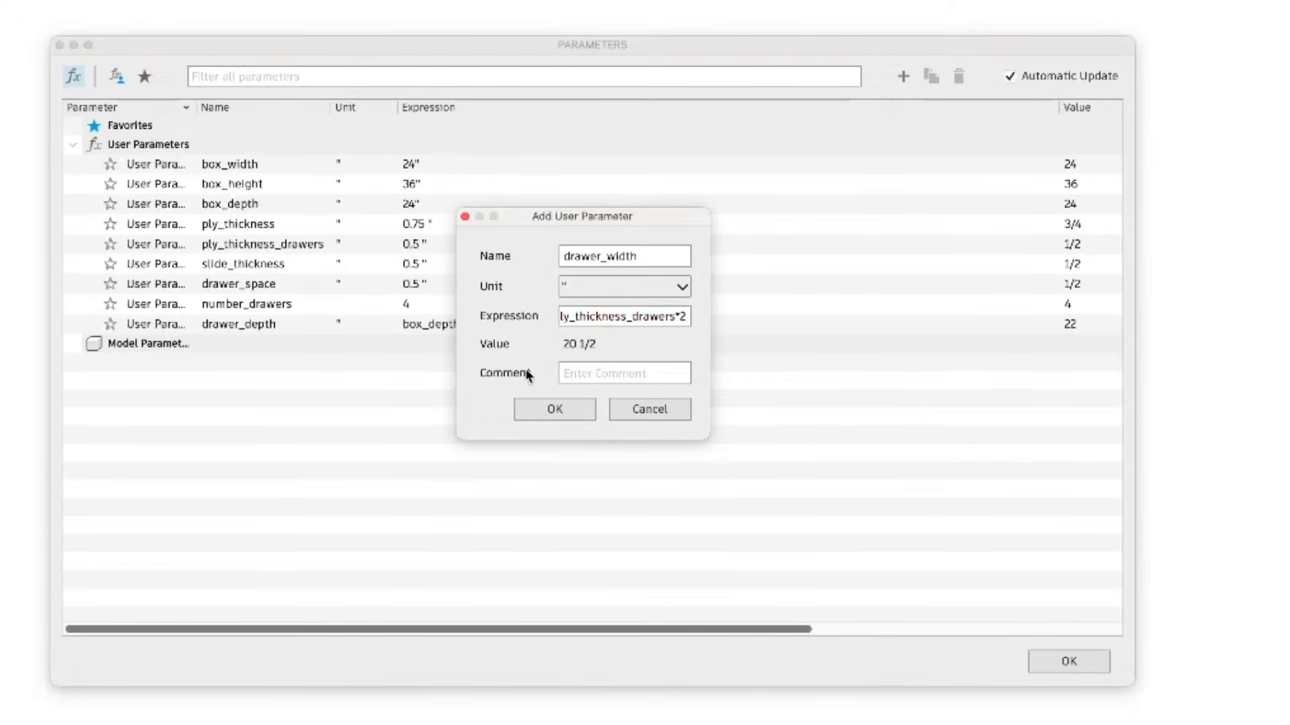
click(538, 411)
Add a user parameter drawer_height in inches with a value of 4.
click(902, 77)
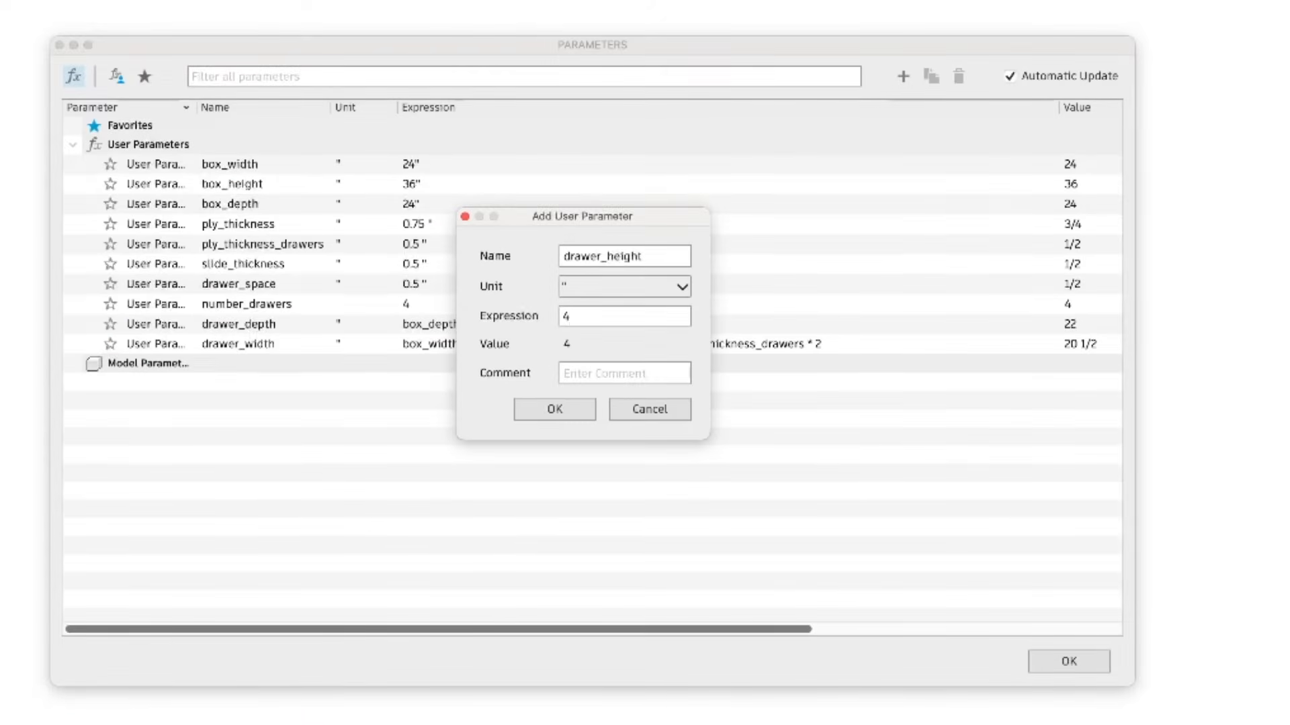
key(Return)
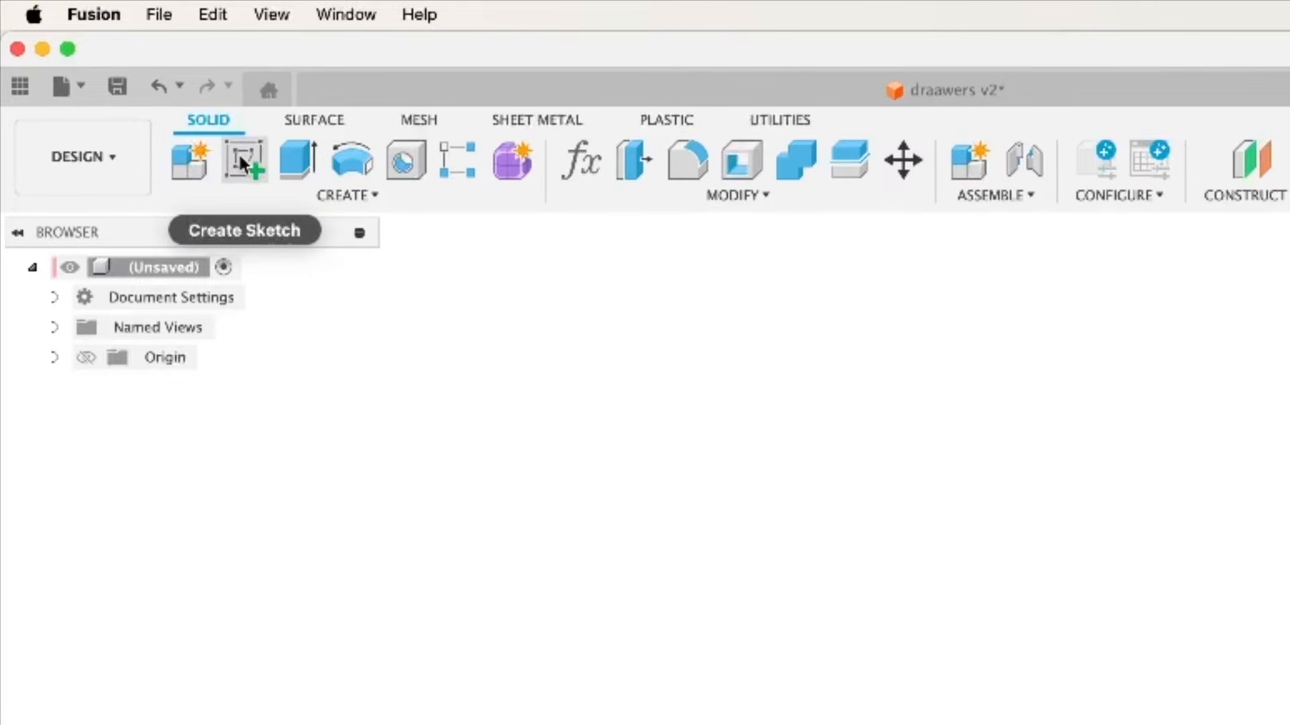
Create a sketch on the front plane and draw the bottom panel as a rectangle from the origin, ply_thickness high and box_width wide.
click(239, 159)
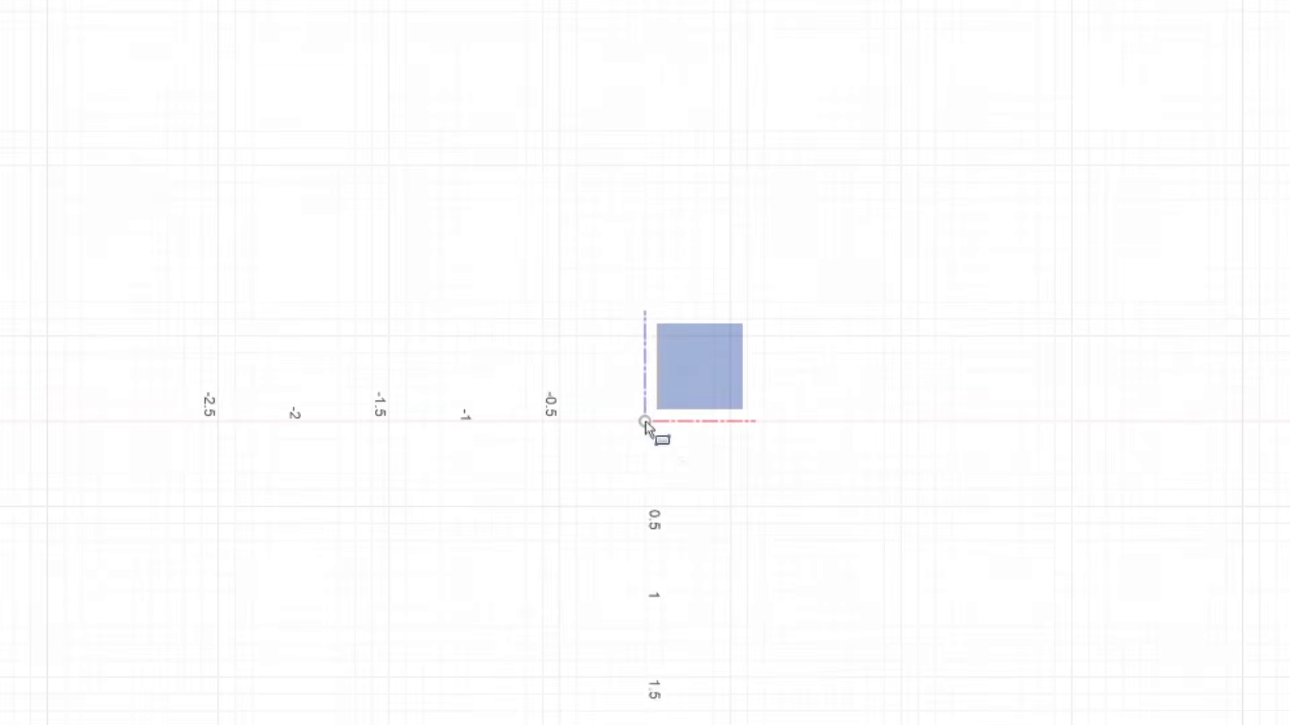
click(645, 423)
click(645, 421)
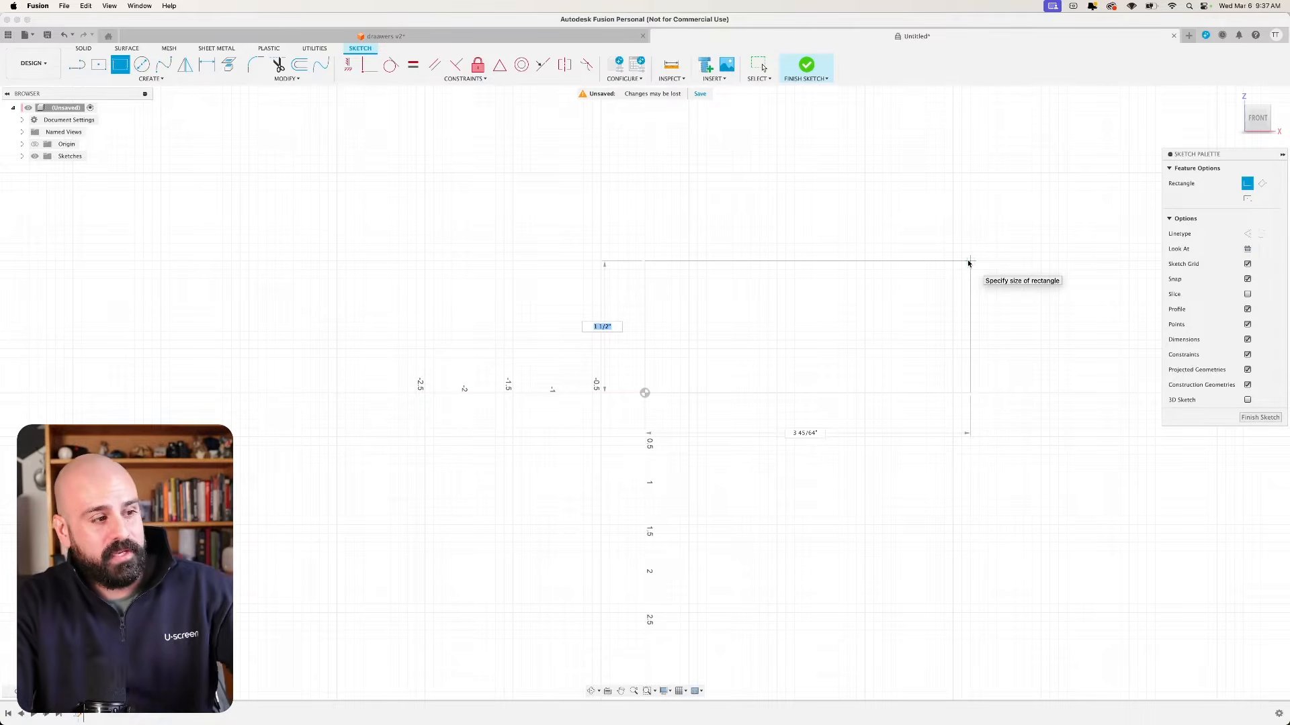
text(ply)
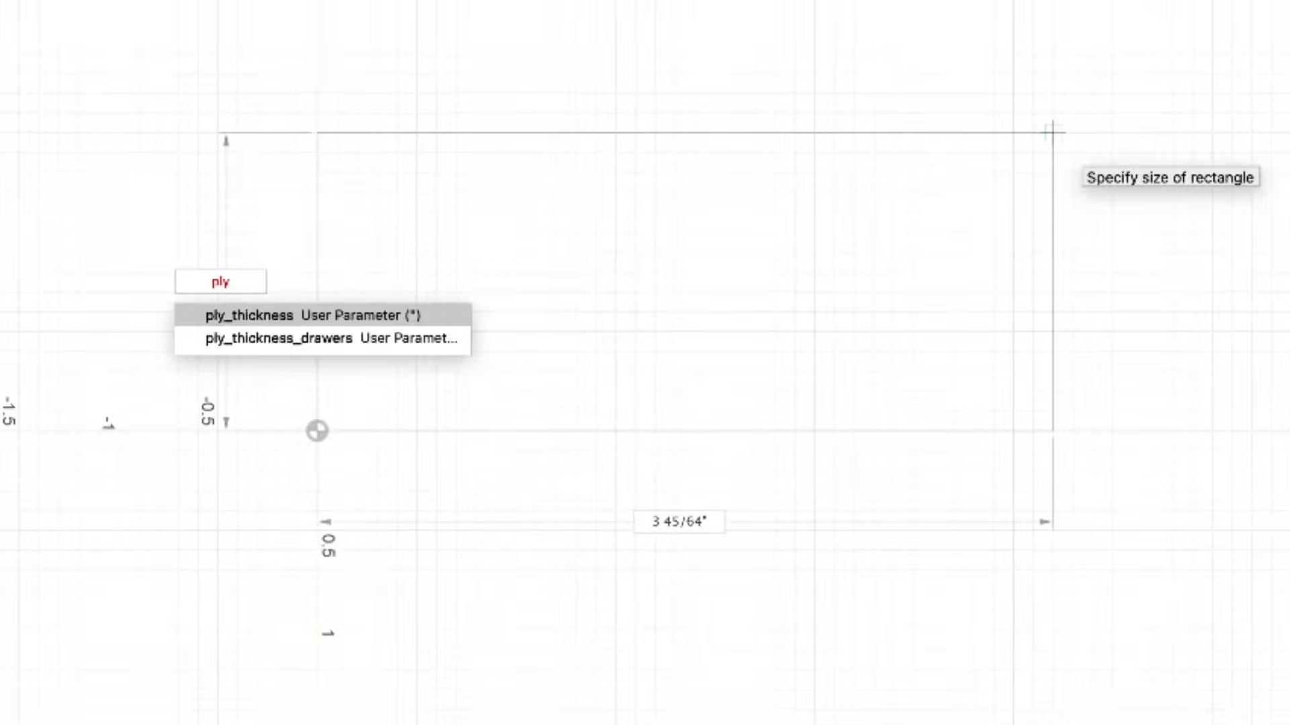
key(Return)
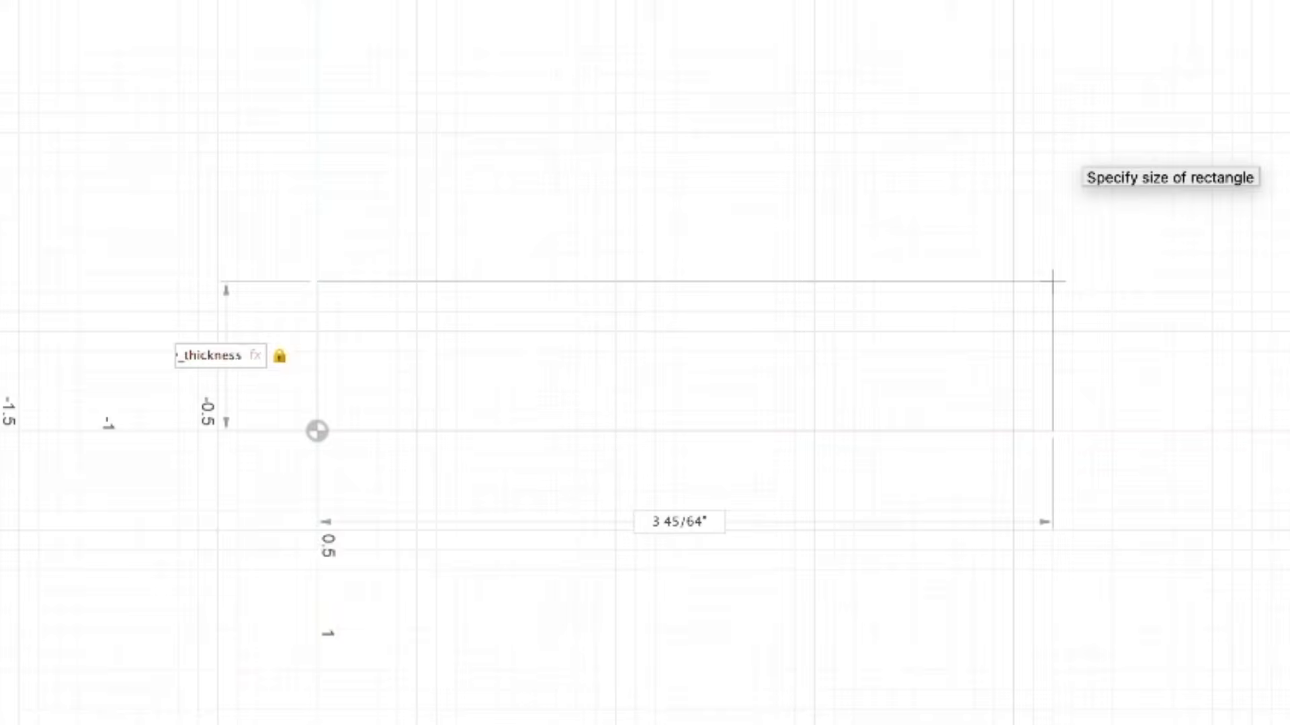
key(Tab)
text(box)
key(Down)
key(Down)
key(Return)
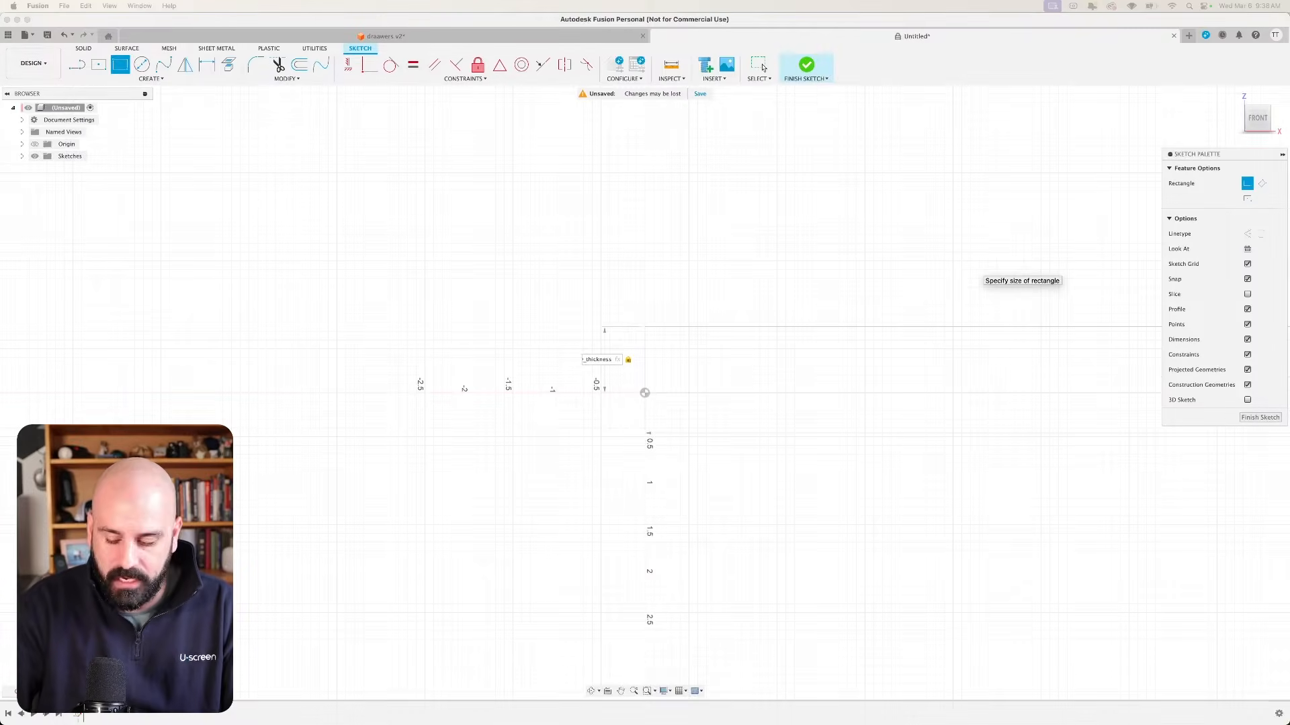
key(Return)
Sketch the left side panel as a rectangle up from the bottom panel's upper-left corner, box_height-ply_thickness*2 high and ply_thickness wide.
scroll(990, 368, up, 3)
scroll(992, 368, down, 5)
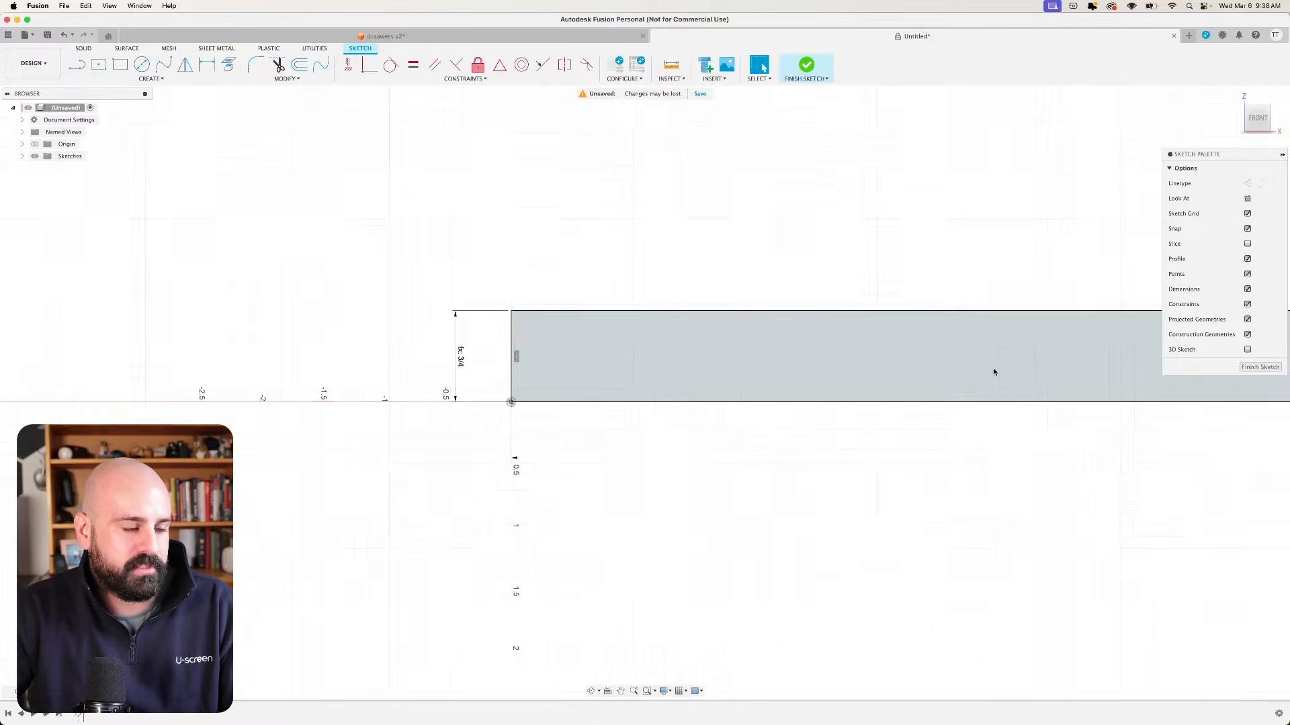
shift+middle_drag(974, 287, 720, 308)
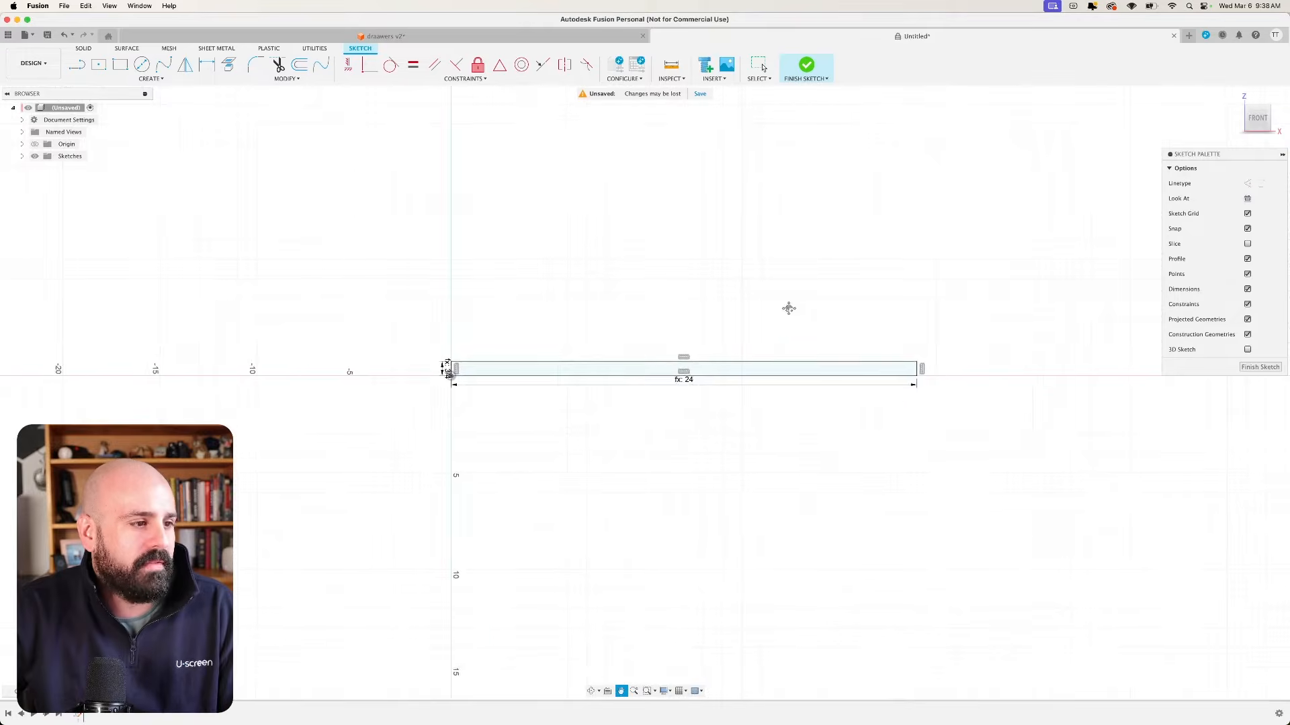
middle_drag(789, 308, 771, 336)
drag(771, 336, 768, 339)
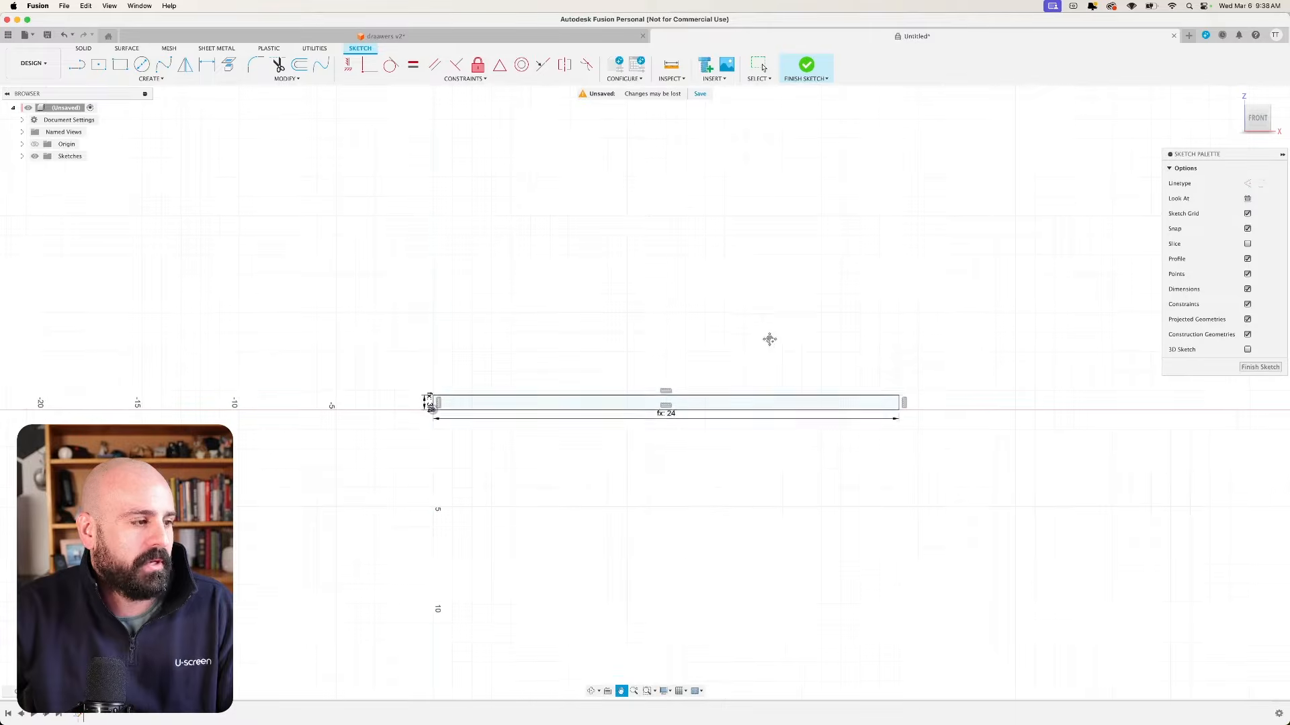
key(Escape)
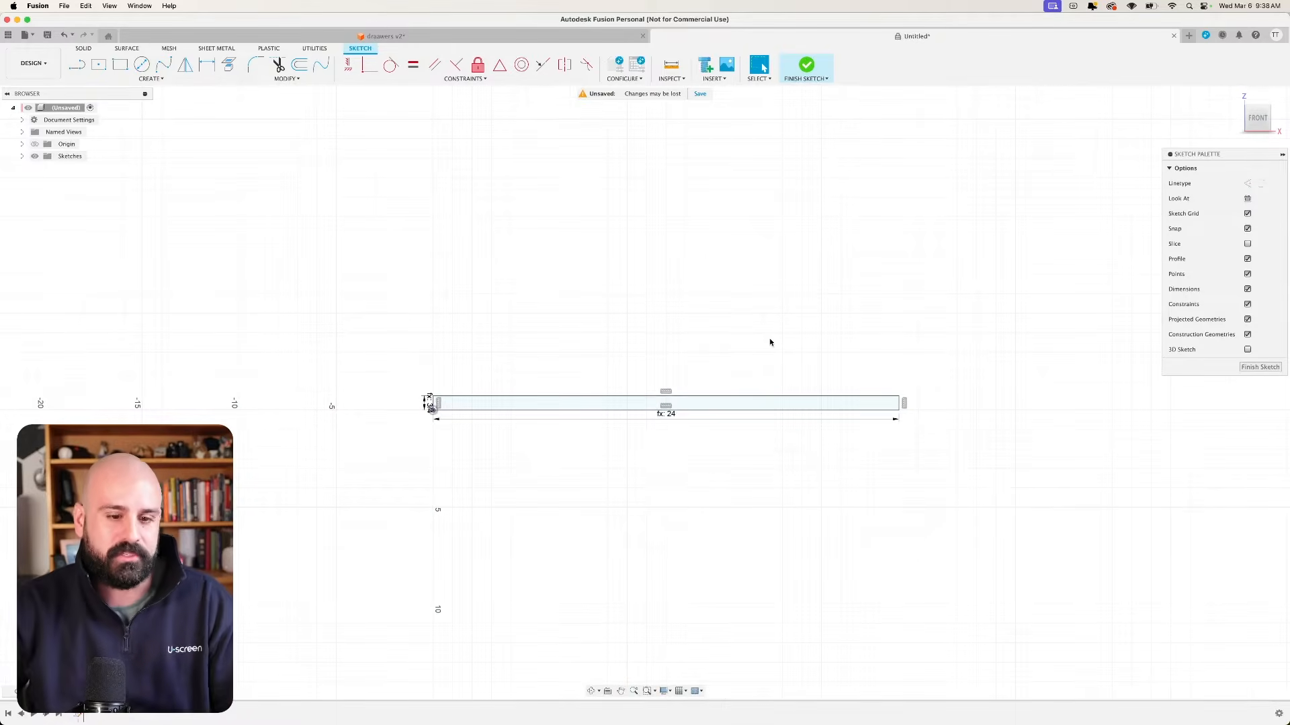
key(r)
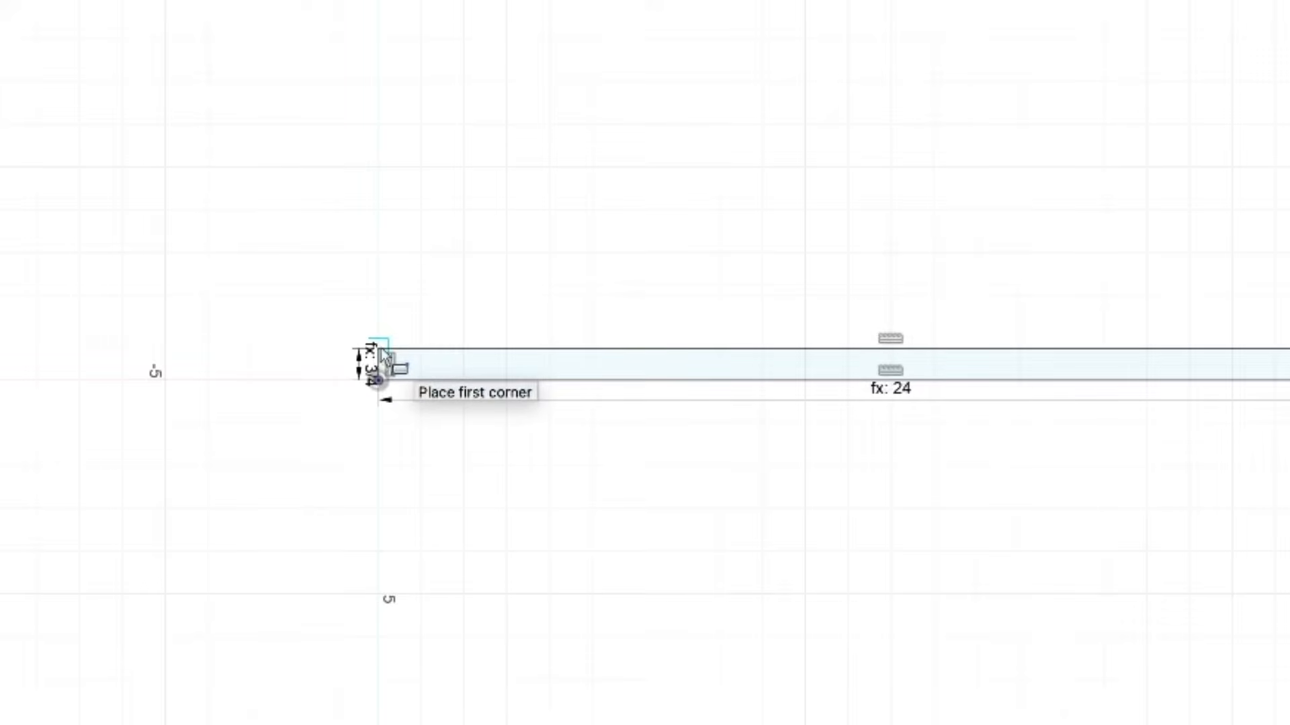
click(379, 348)
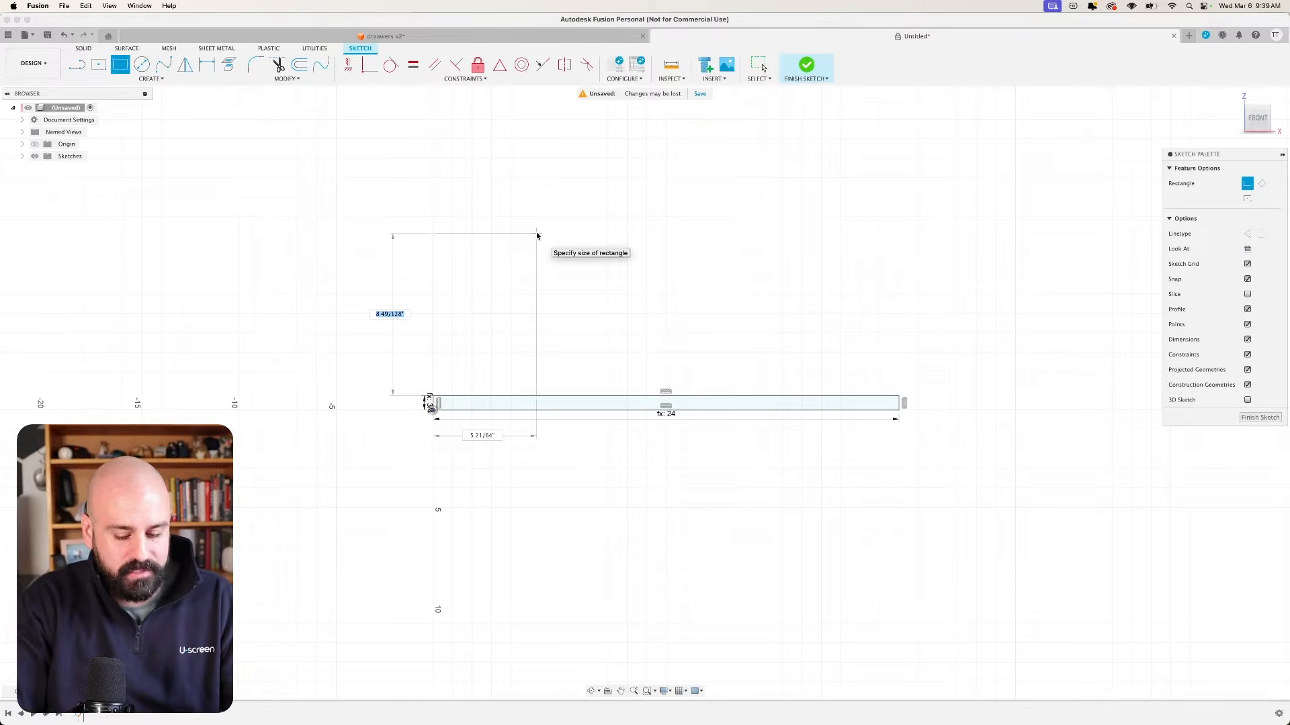
text(box_height)
key(Tab)
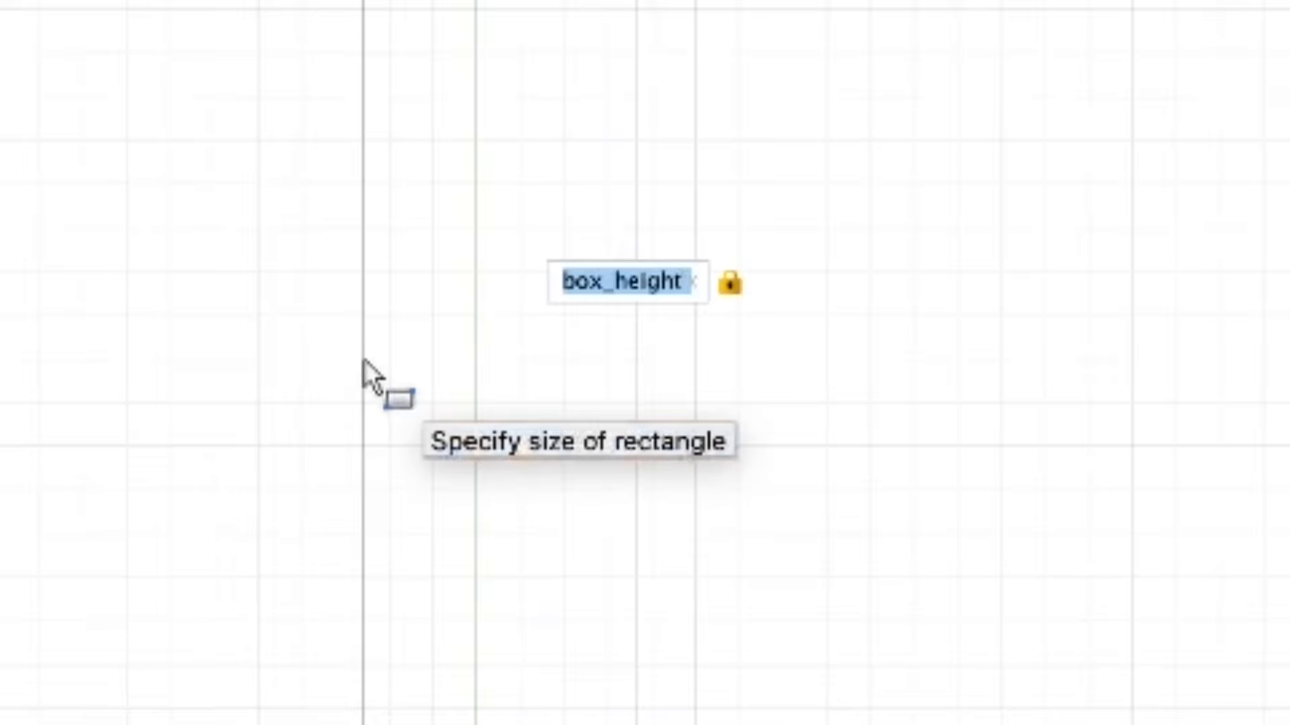
key(Right)
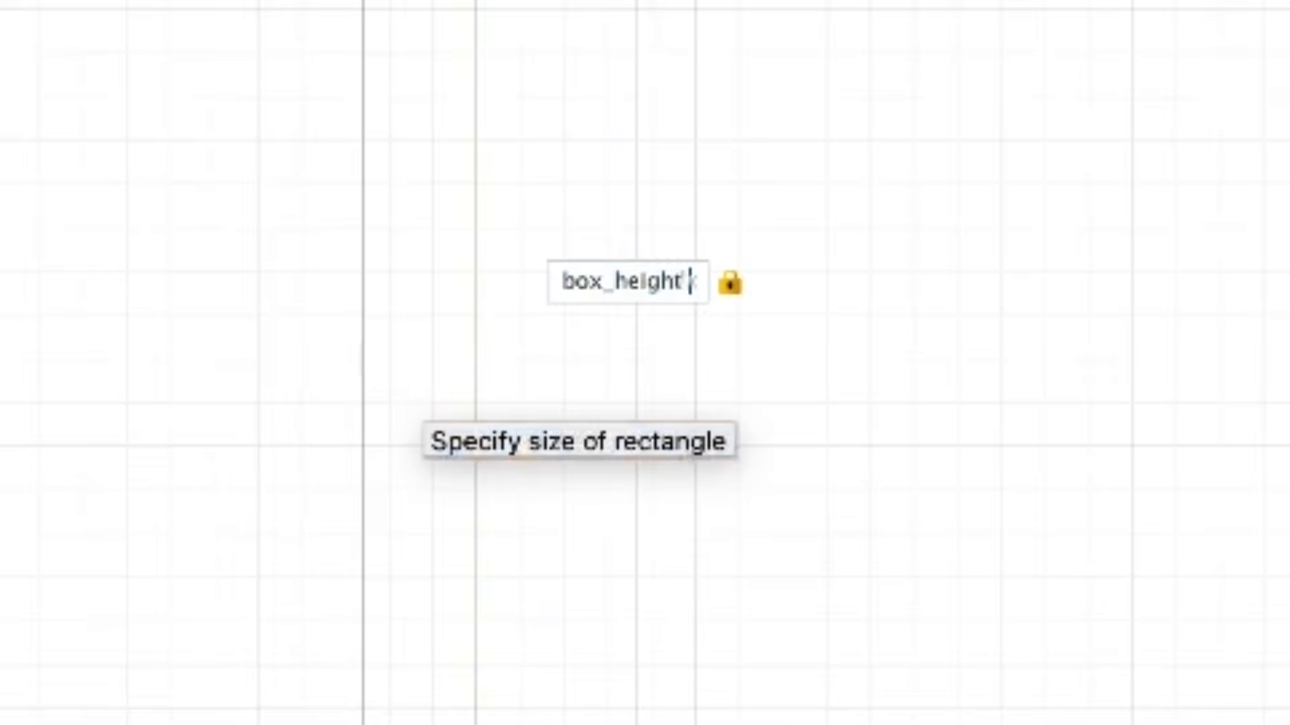
text(-)
key(BackSpace)
key(BackSpace)
text(-pl)
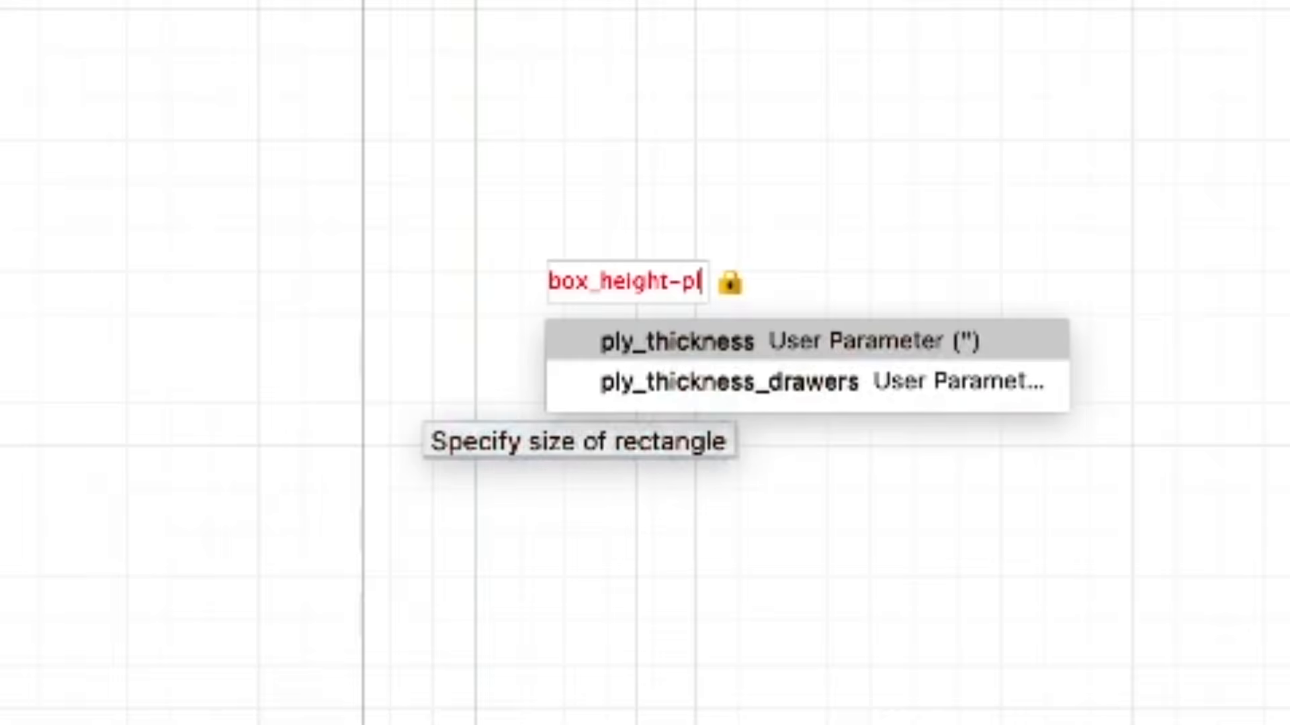
key(Return)
text(*2)
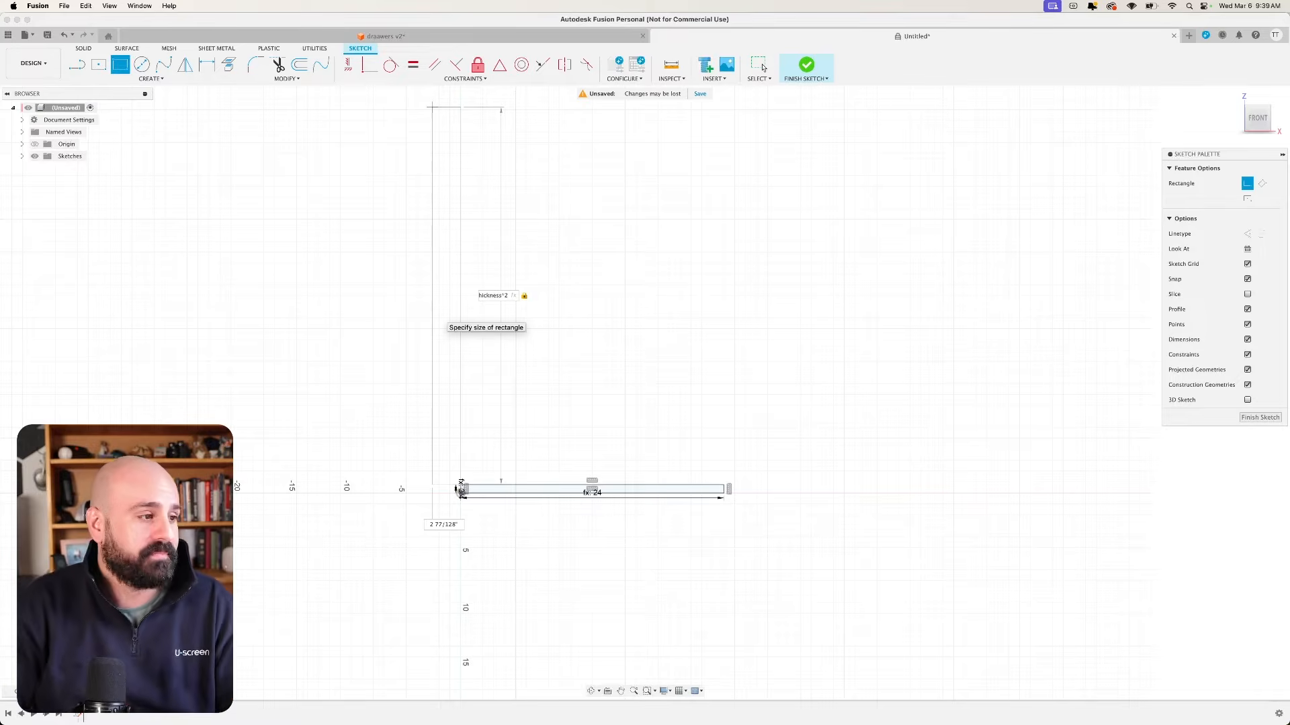
key(Tab)
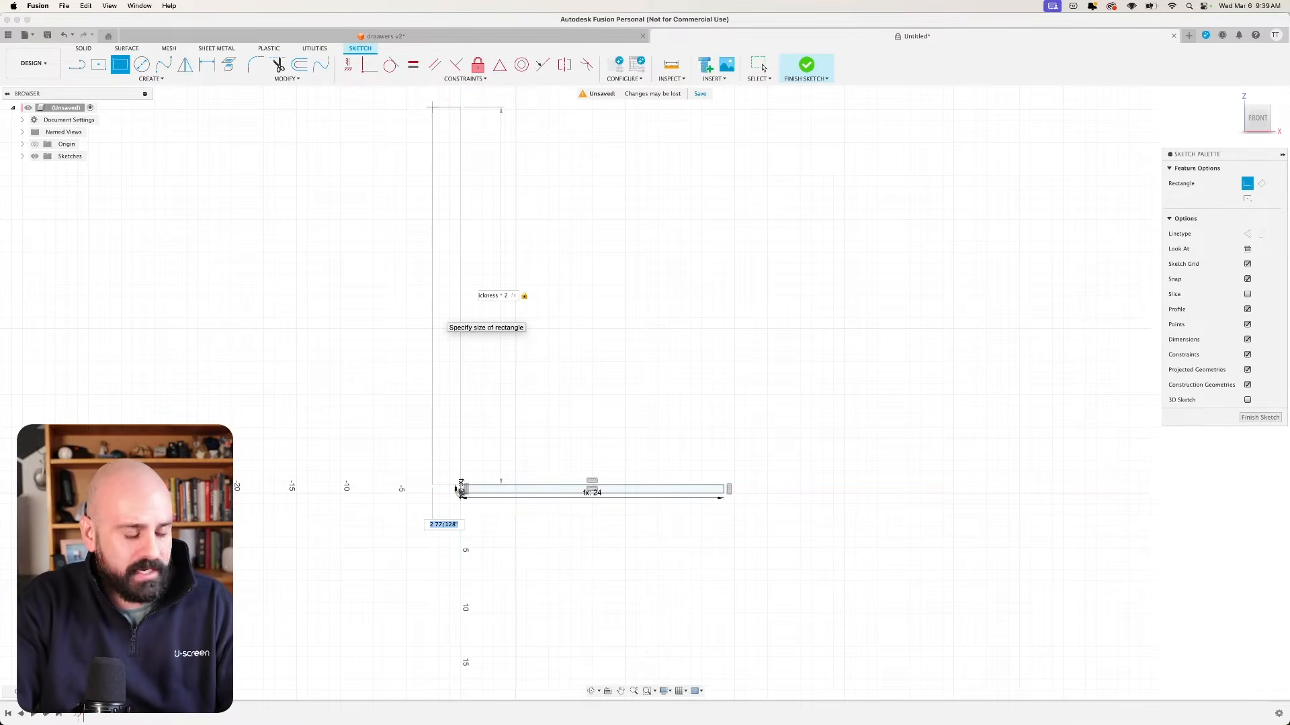
text(ply)
key(Return)
key(Return)
key(Escape)
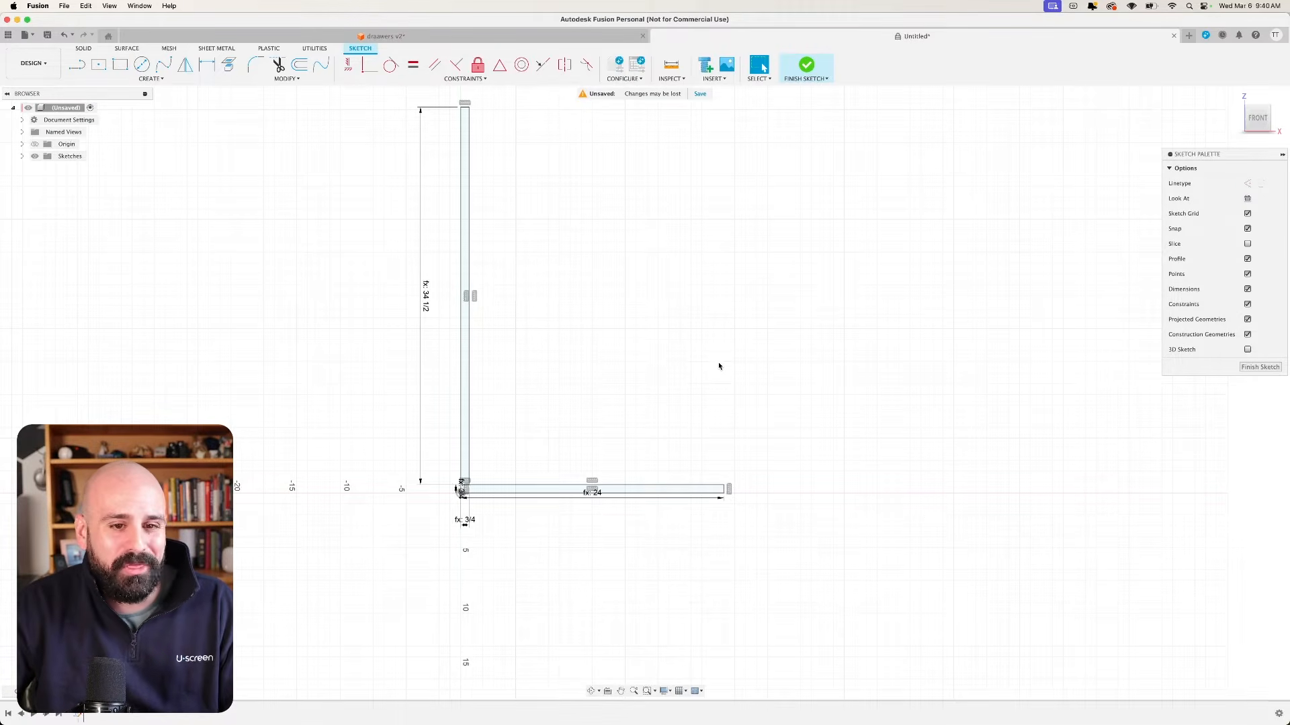
Sketch the right side panel as a rectangle above the bottom panel's right end, with the same parametric height and thickness as the left side panel.
key(r)
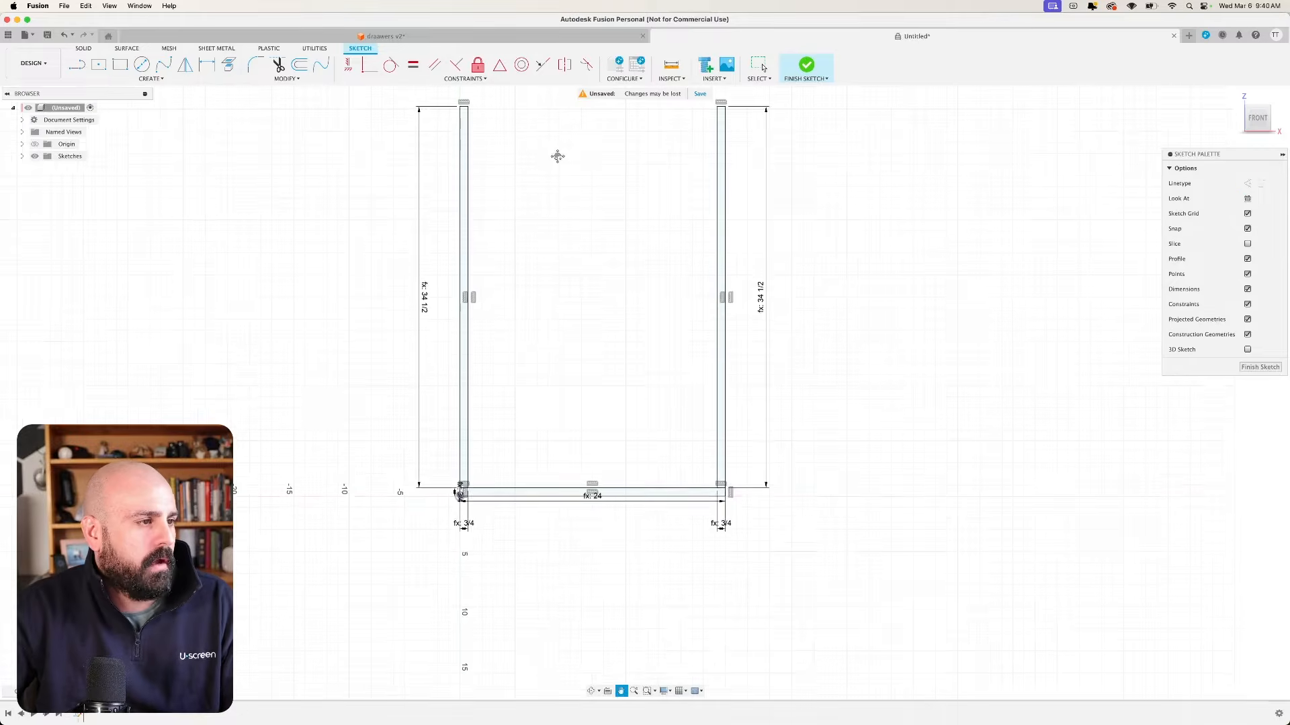
Sketch the top panel as a rectangle from the left side panel's upper-left corner, ply_thickness high and box_width wide.
middle_drag(556, 155, 546, 252)
key(r)
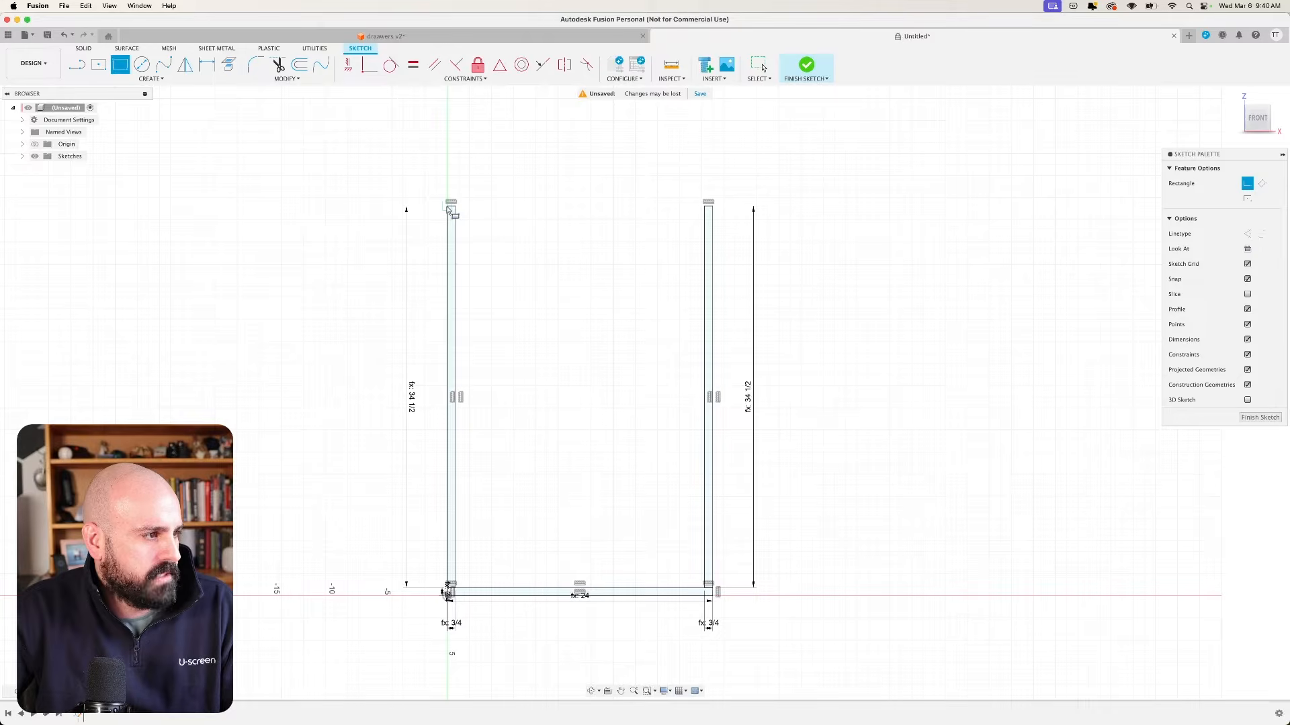
click(449, 209)
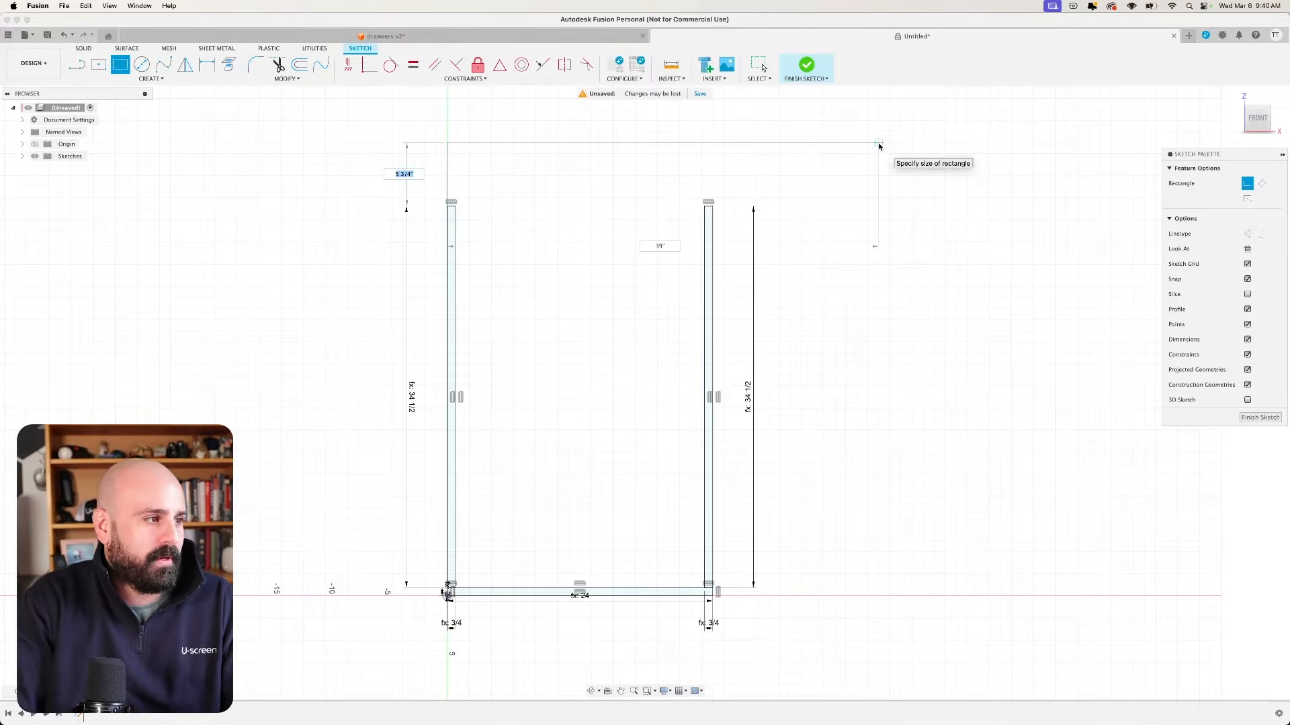
text(pl)
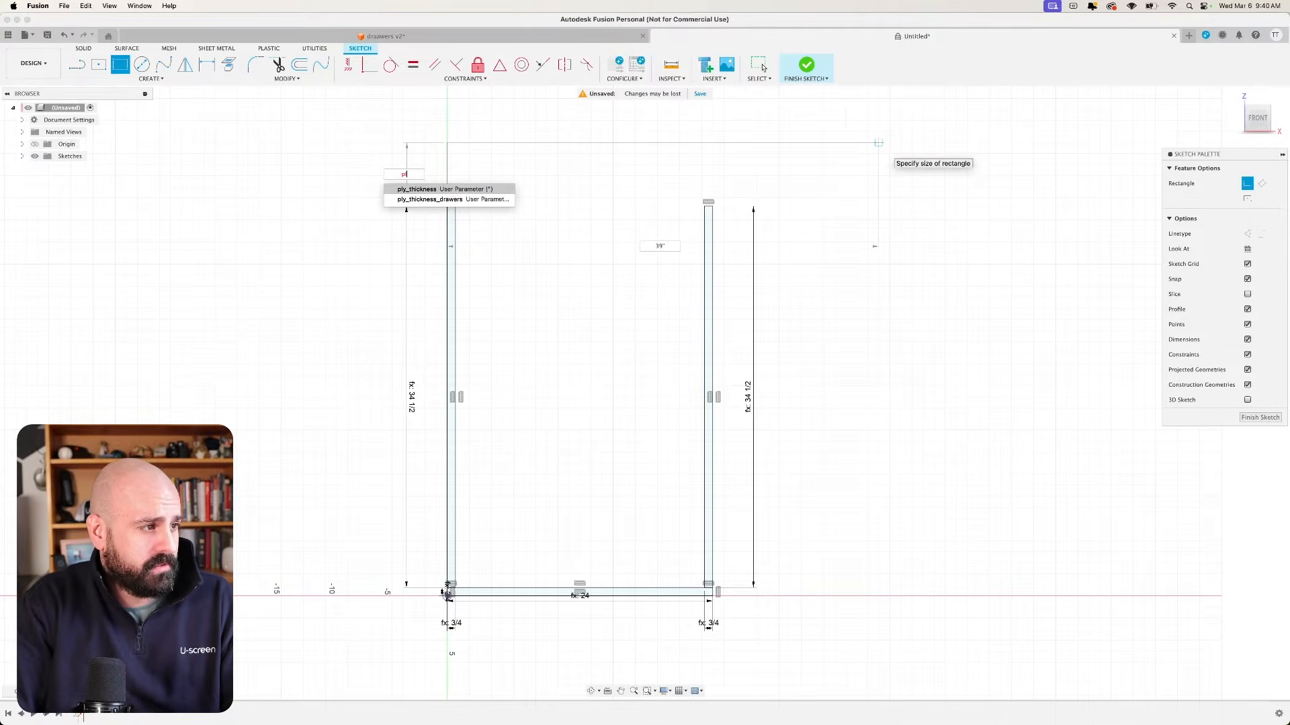
key(Return)
key(Tab)
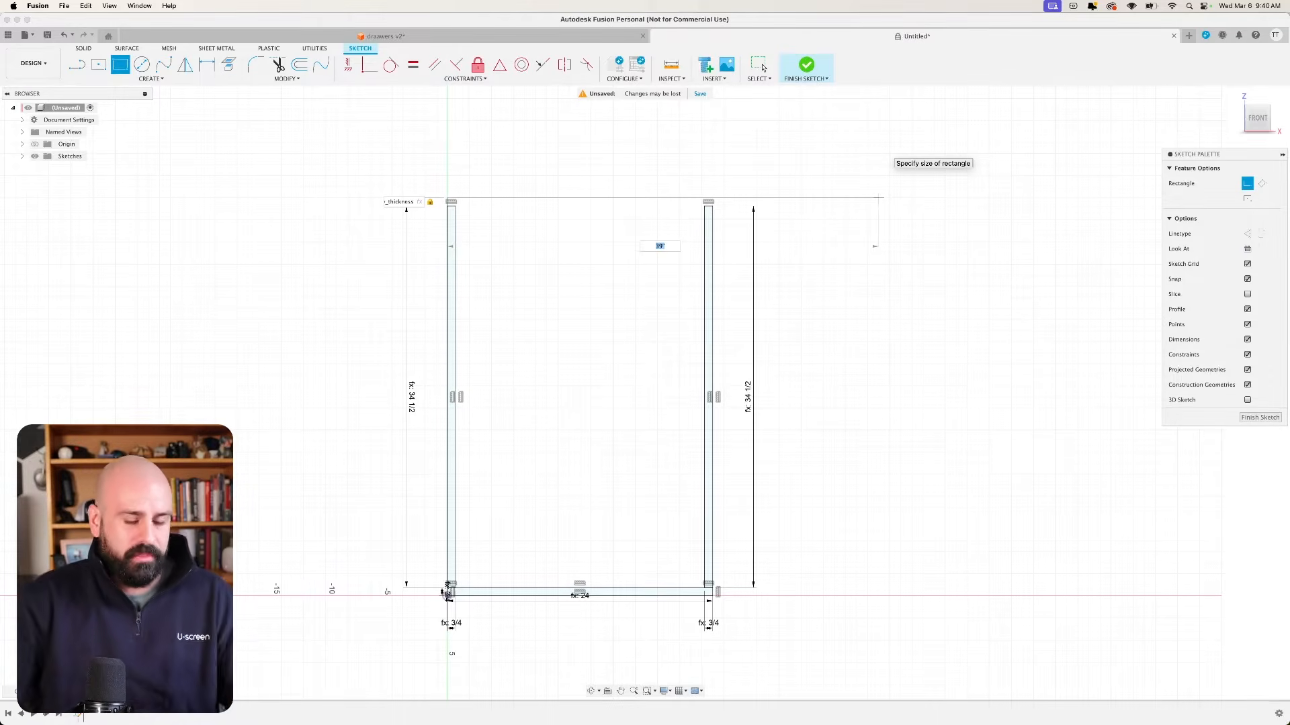
text(box_width)
key(Return)
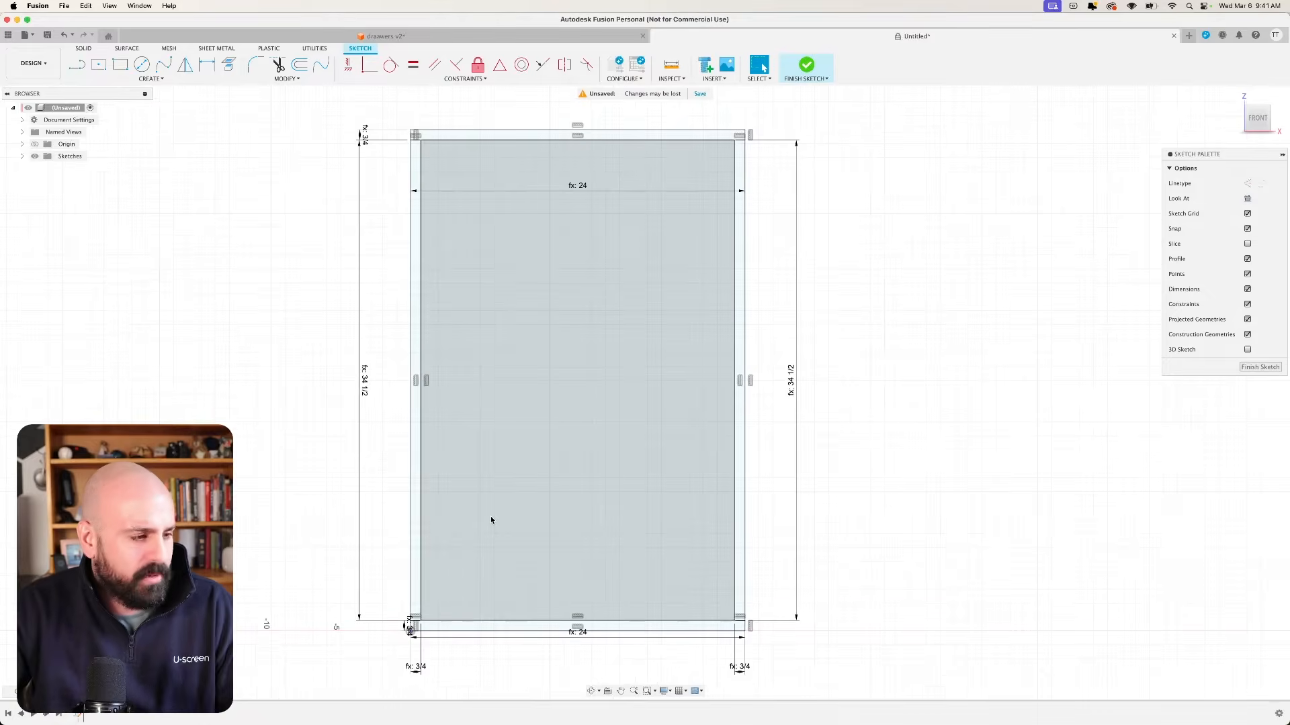
Sketch the left slide clearance as a rectangle from the left side panel's lower inner corner, box_height-ply_thickness*2 high and slide_thickness wide.
key(r)
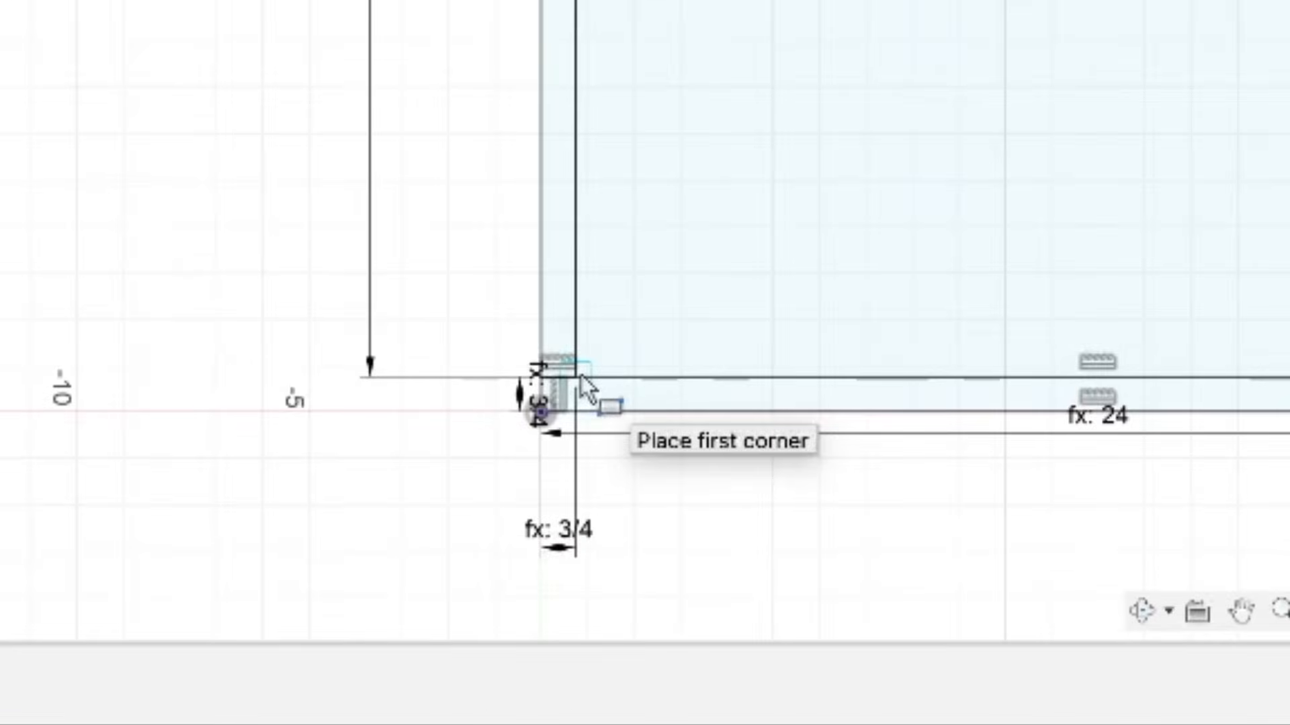
click(581, 375)
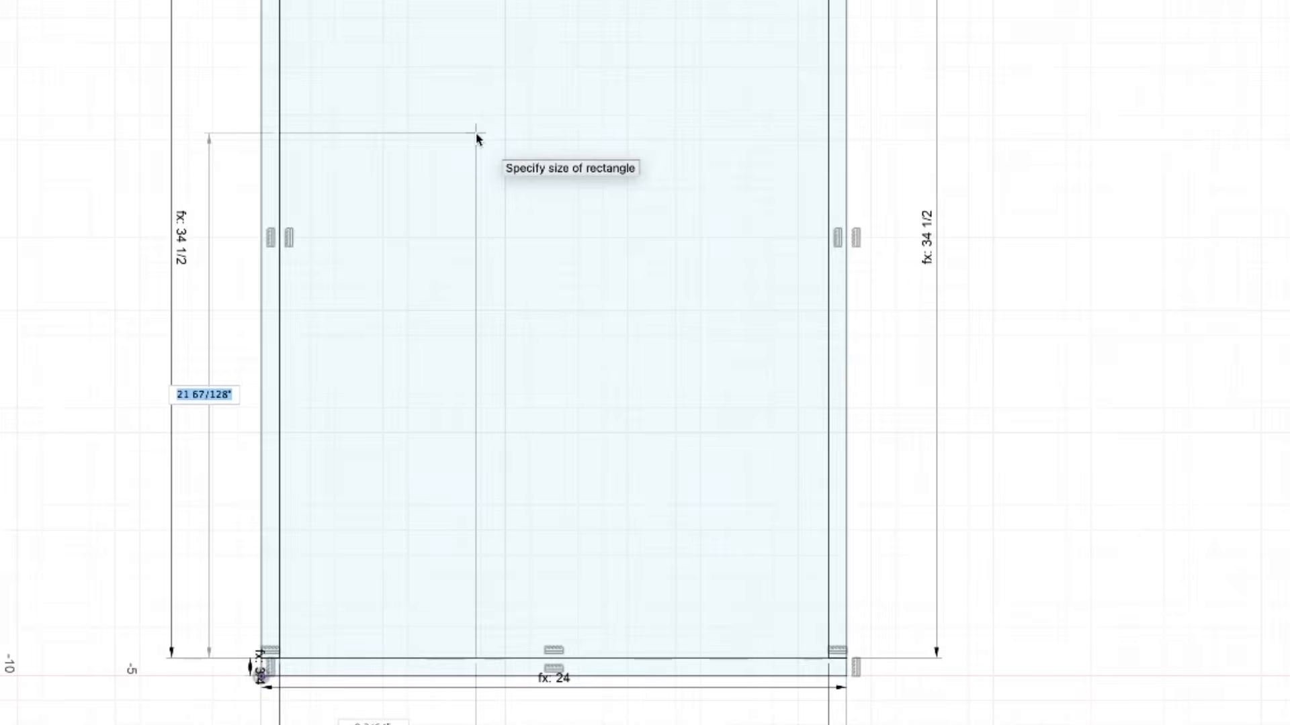
text(box)
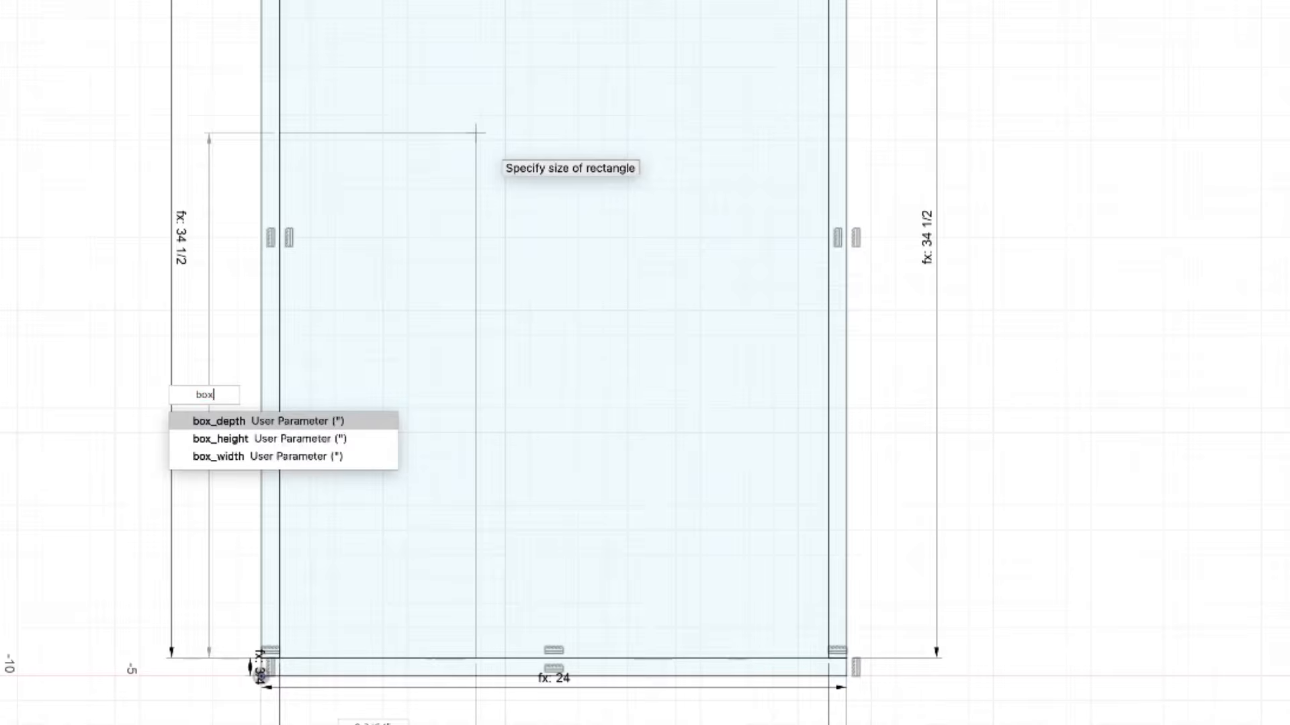
key(Down)
key(Return)
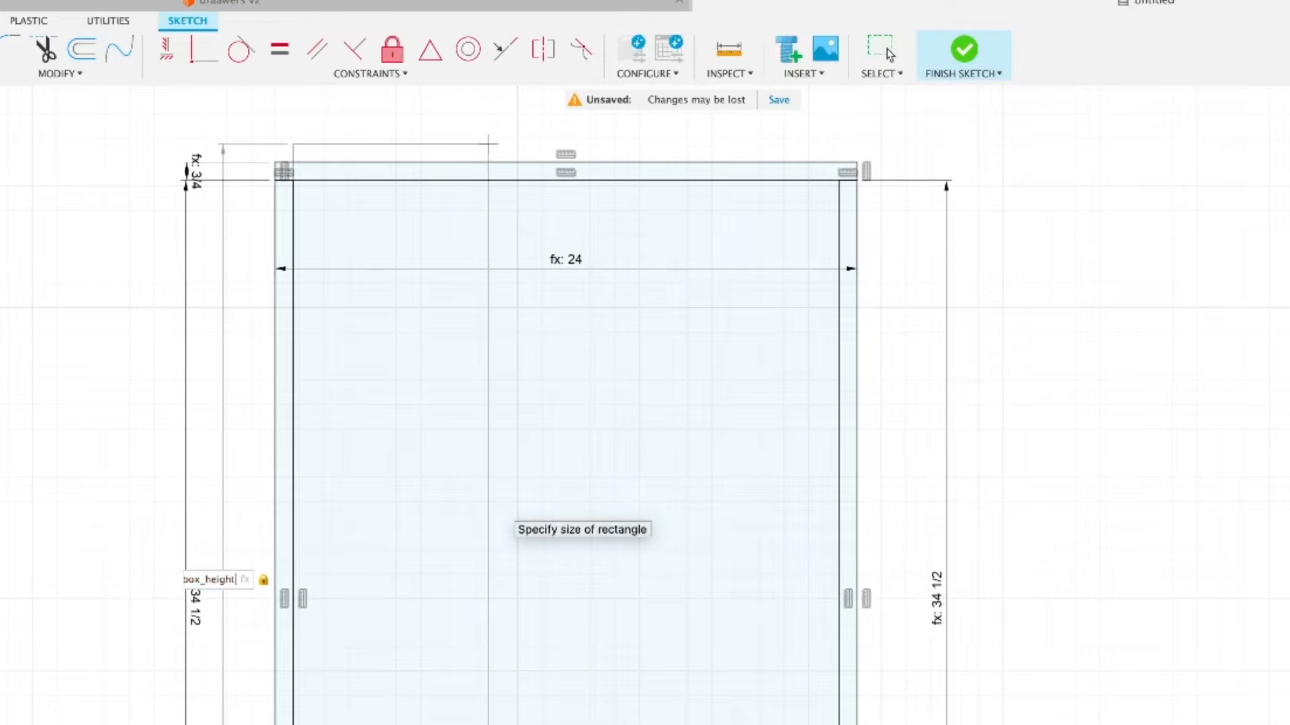
text(-ply)
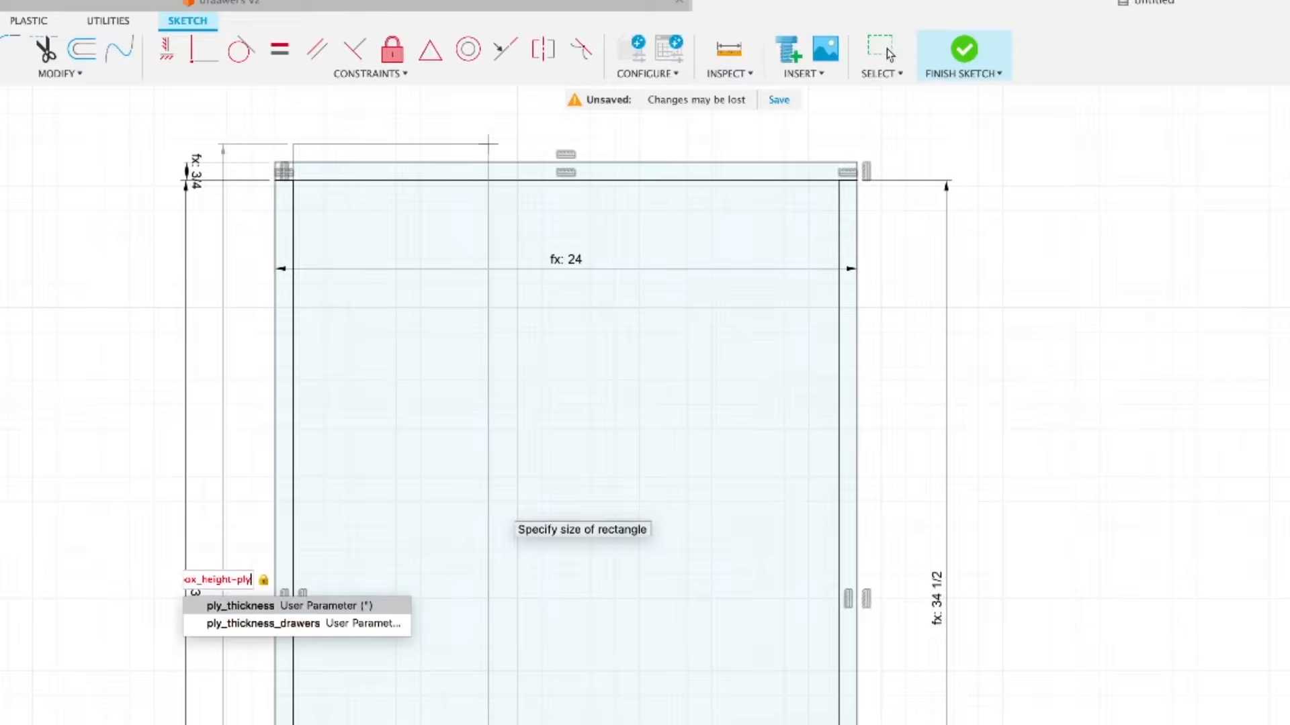
key(Return)
text(*2)
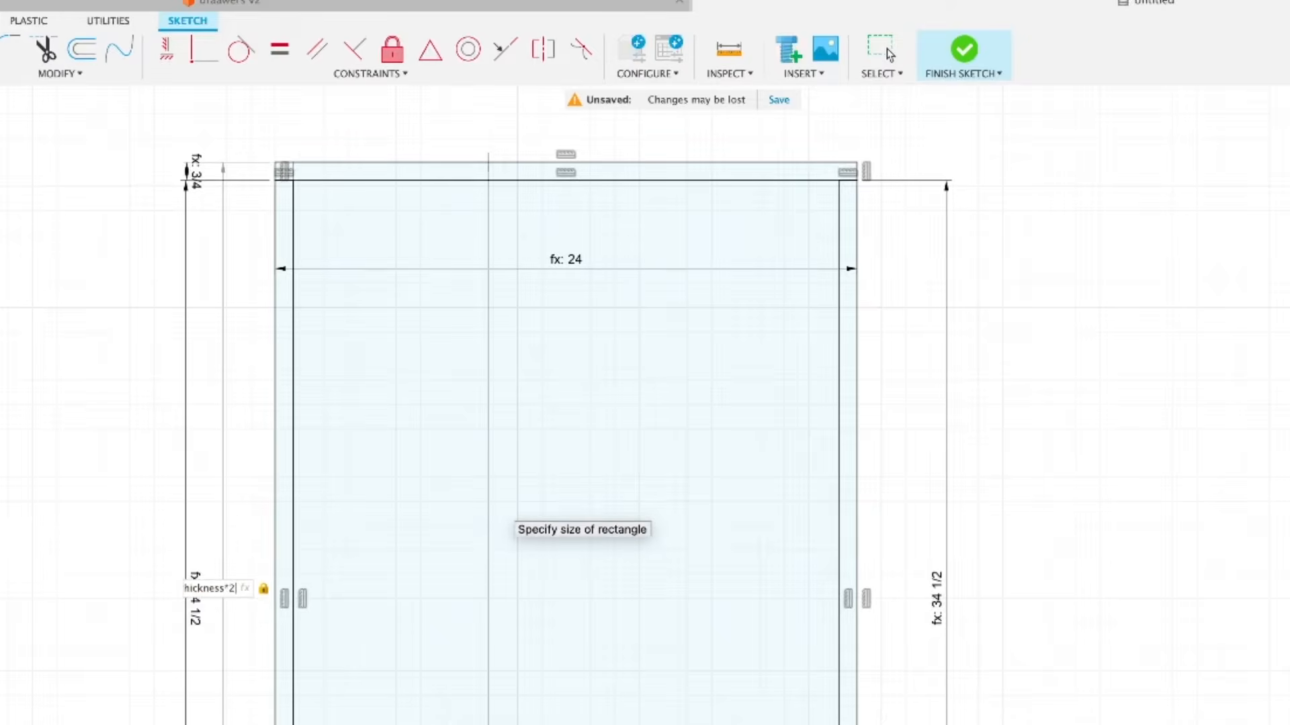
key(Tab)
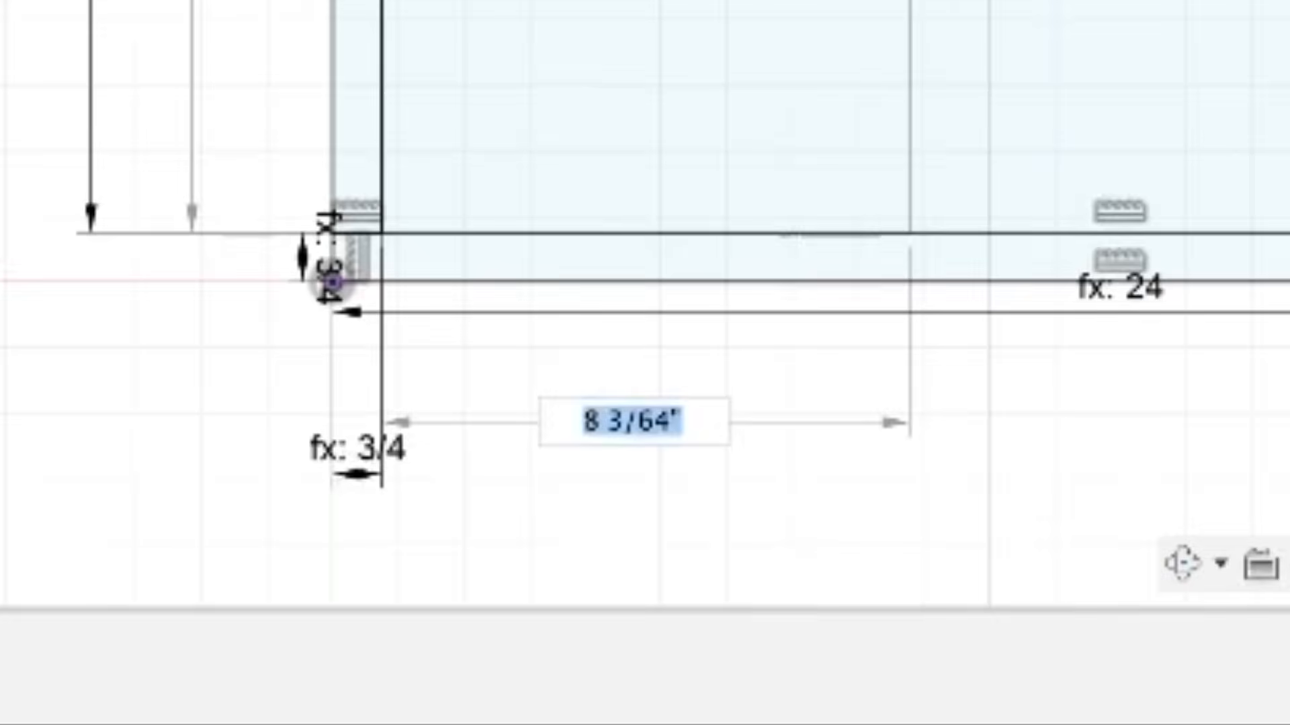
text(slide_thickness)
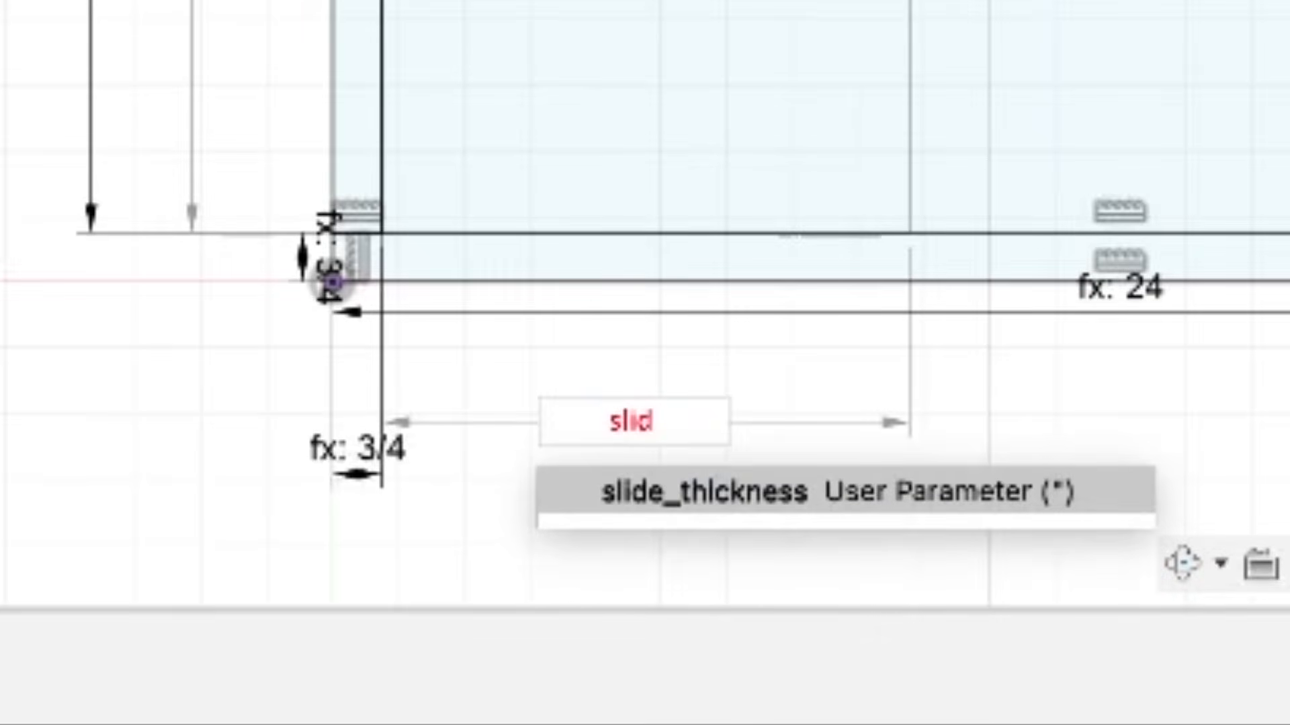
key(Return)
key(Tab)
key(Return)
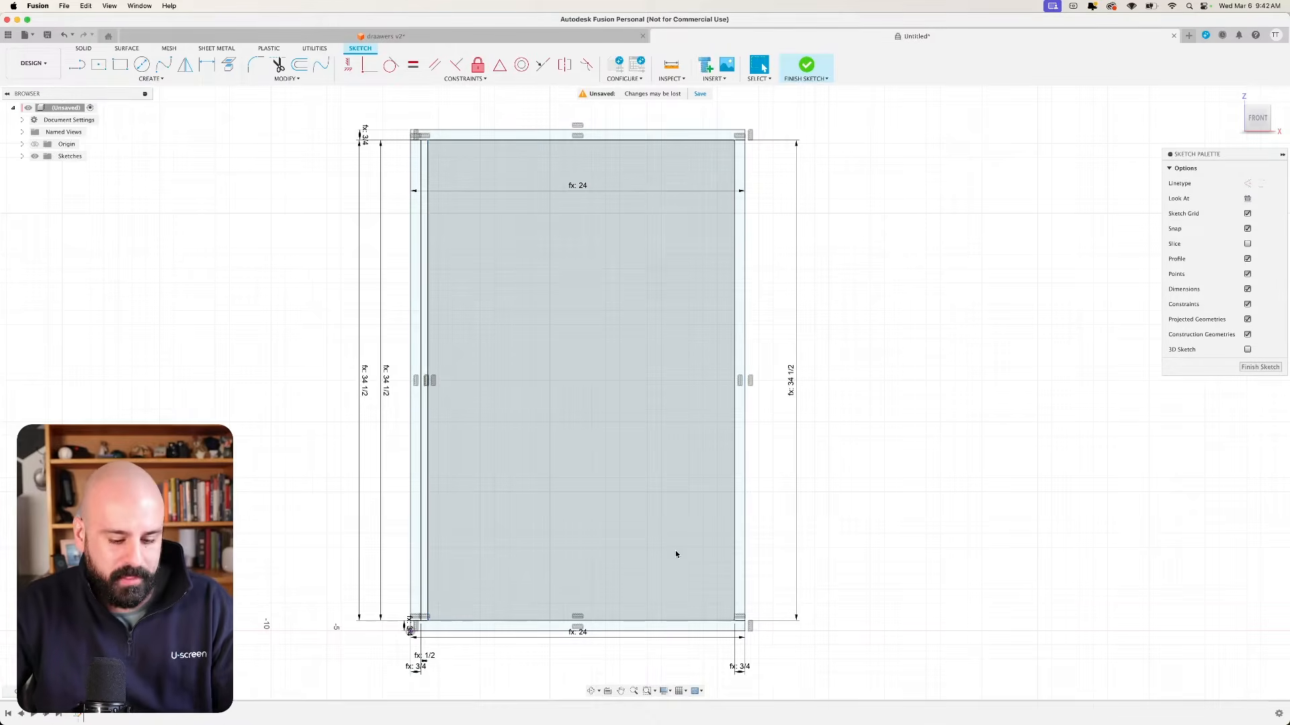
Sketch the right slide clearance as a rectangle along the right side panel's inner edge, with the same parametric height and thickness as the left one.
key(r)
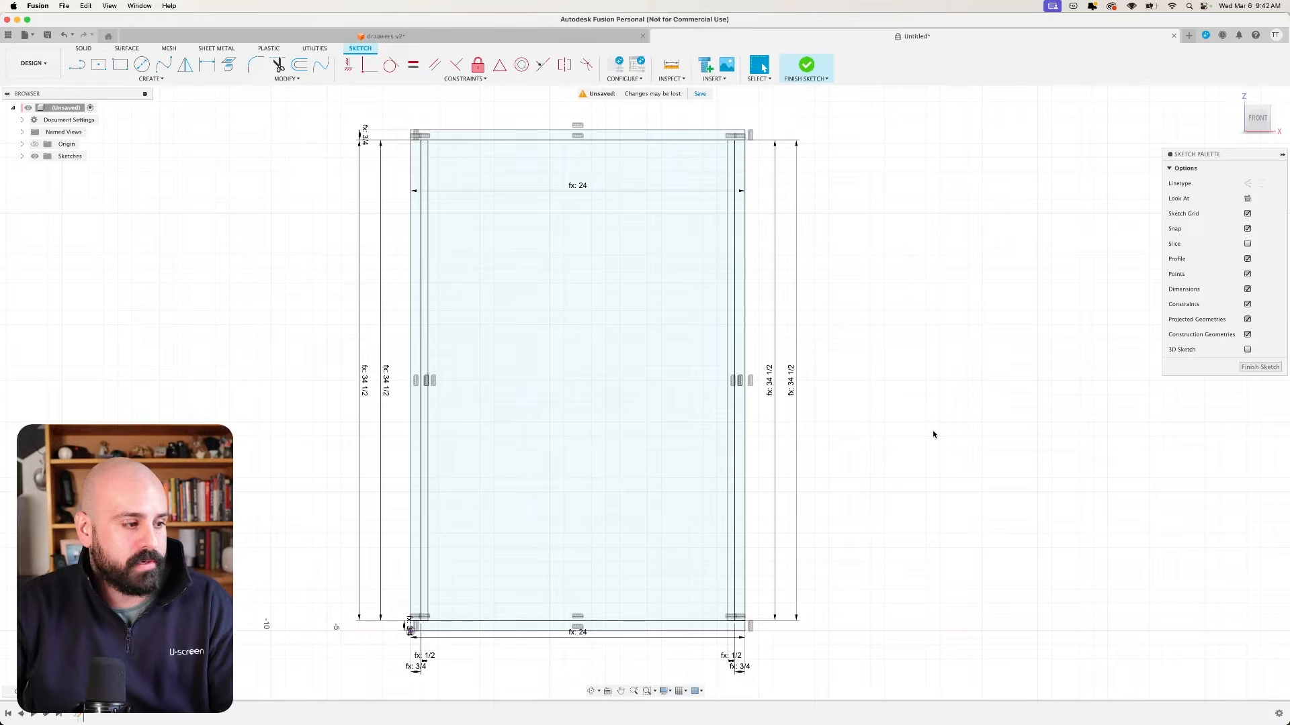
Start the bottom gap rectangle at the left slide clearance's lower inner corner and set its height to drawer_space.
key(r)
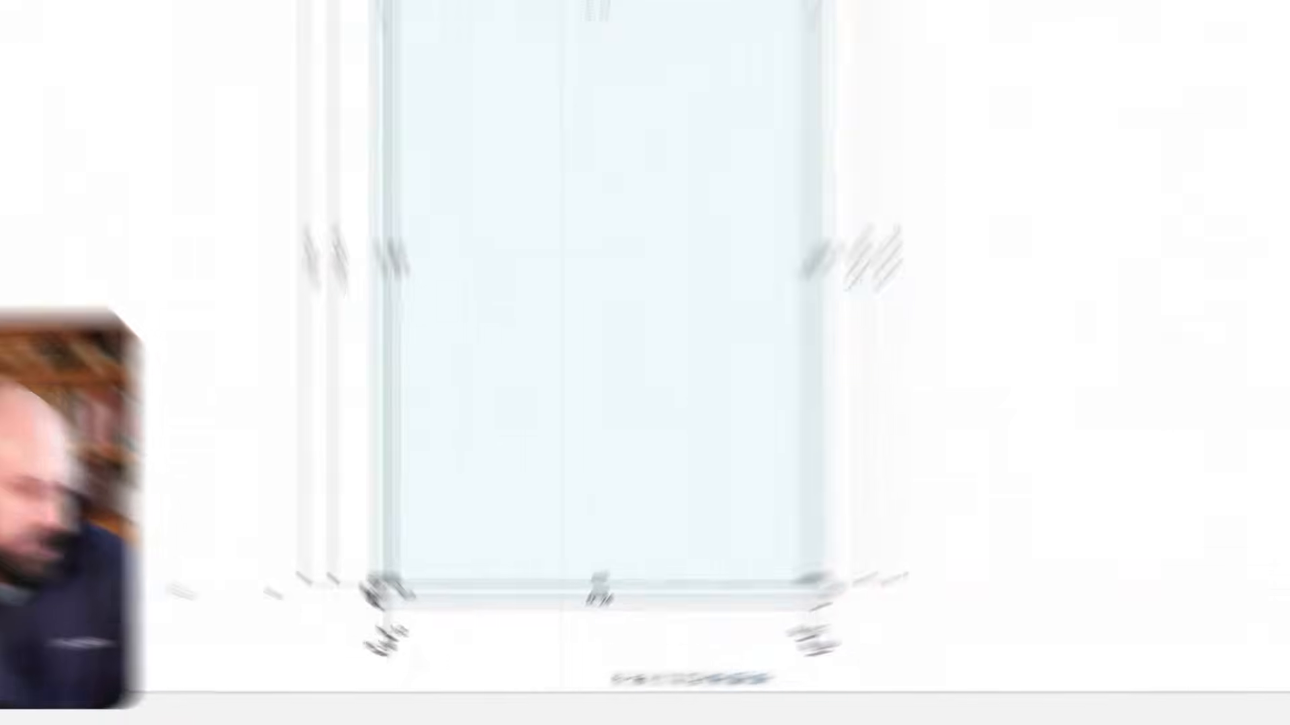
click(428, 620)
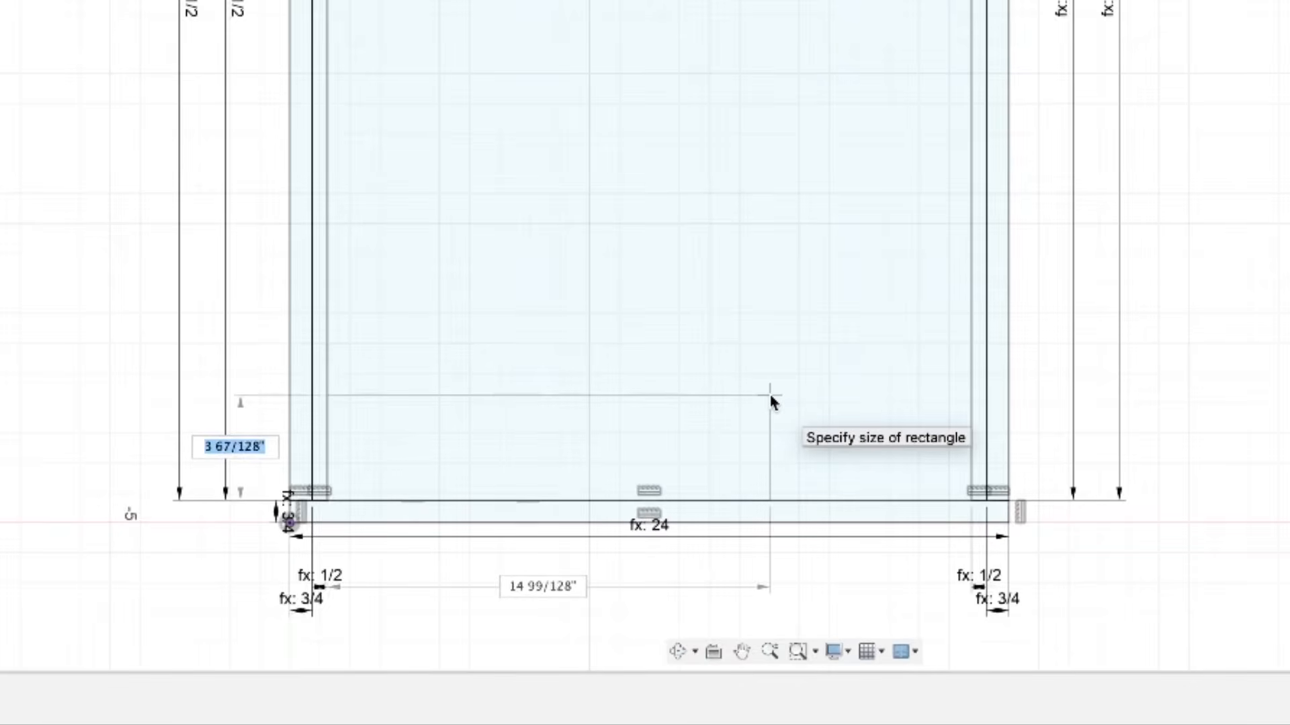
text(draw)
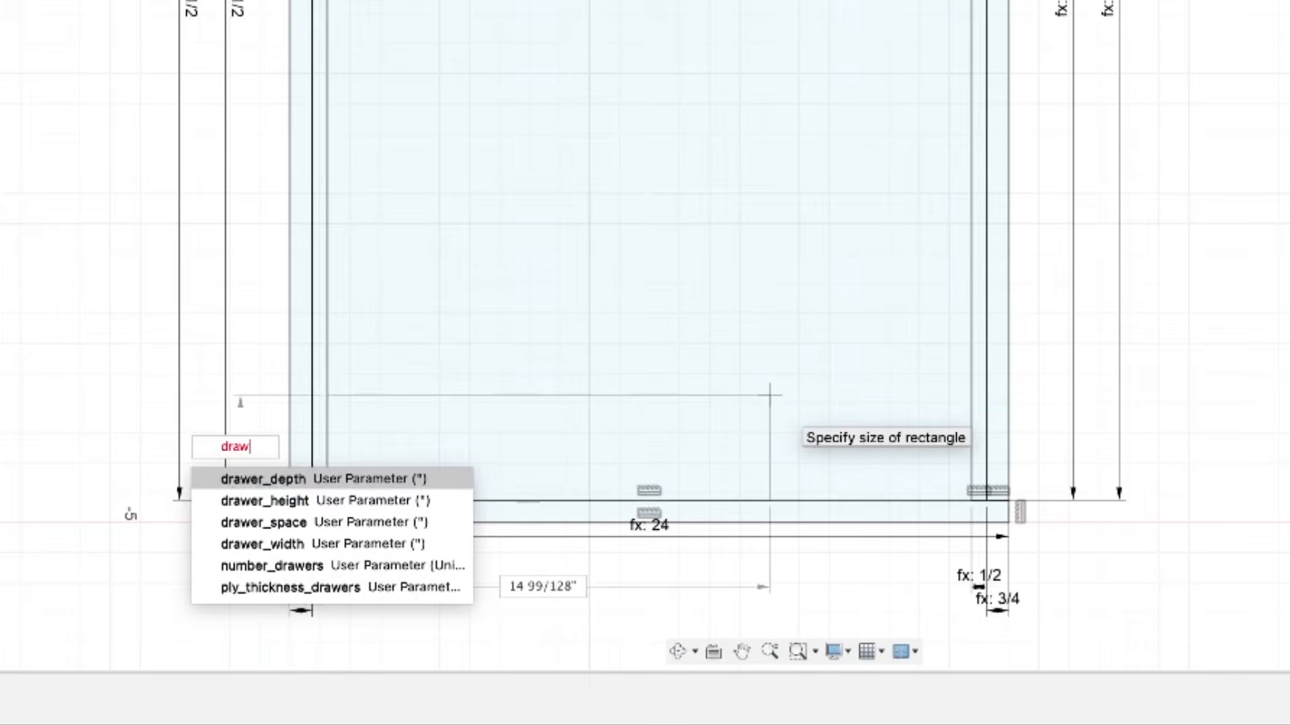
key(Down)
key(Down)
key(Return)
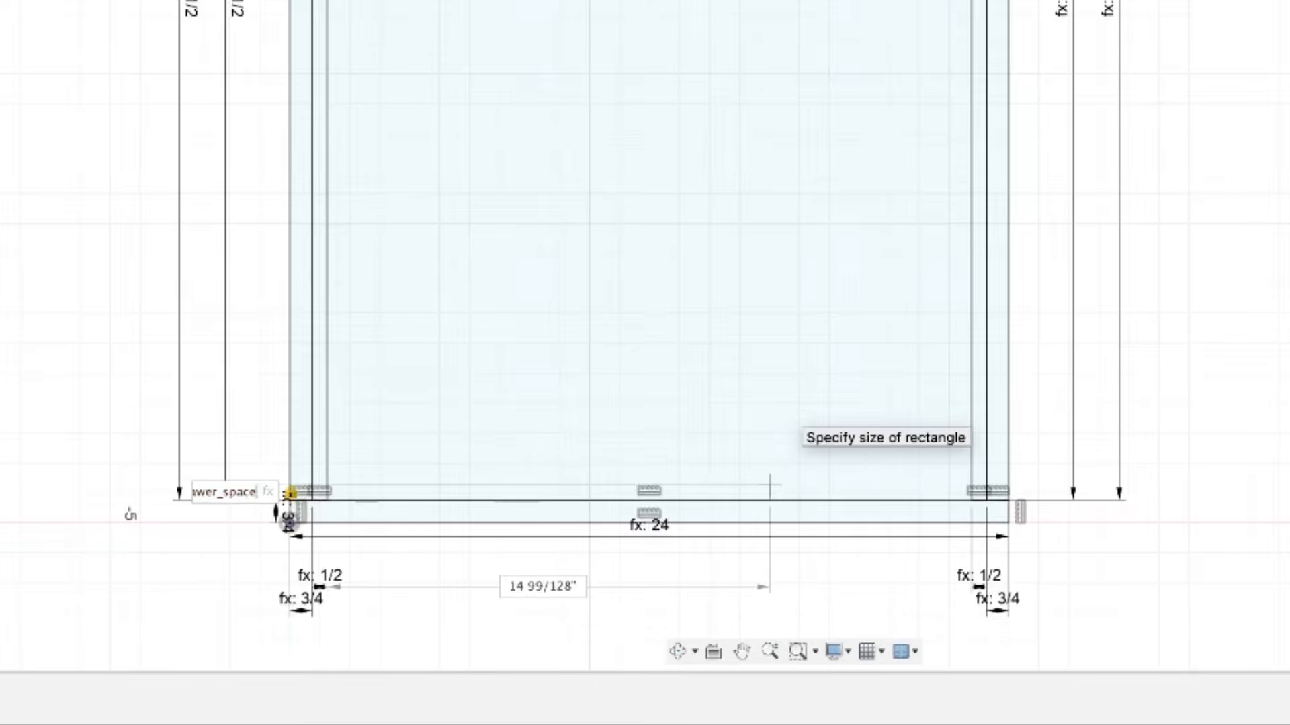
key(Tab)
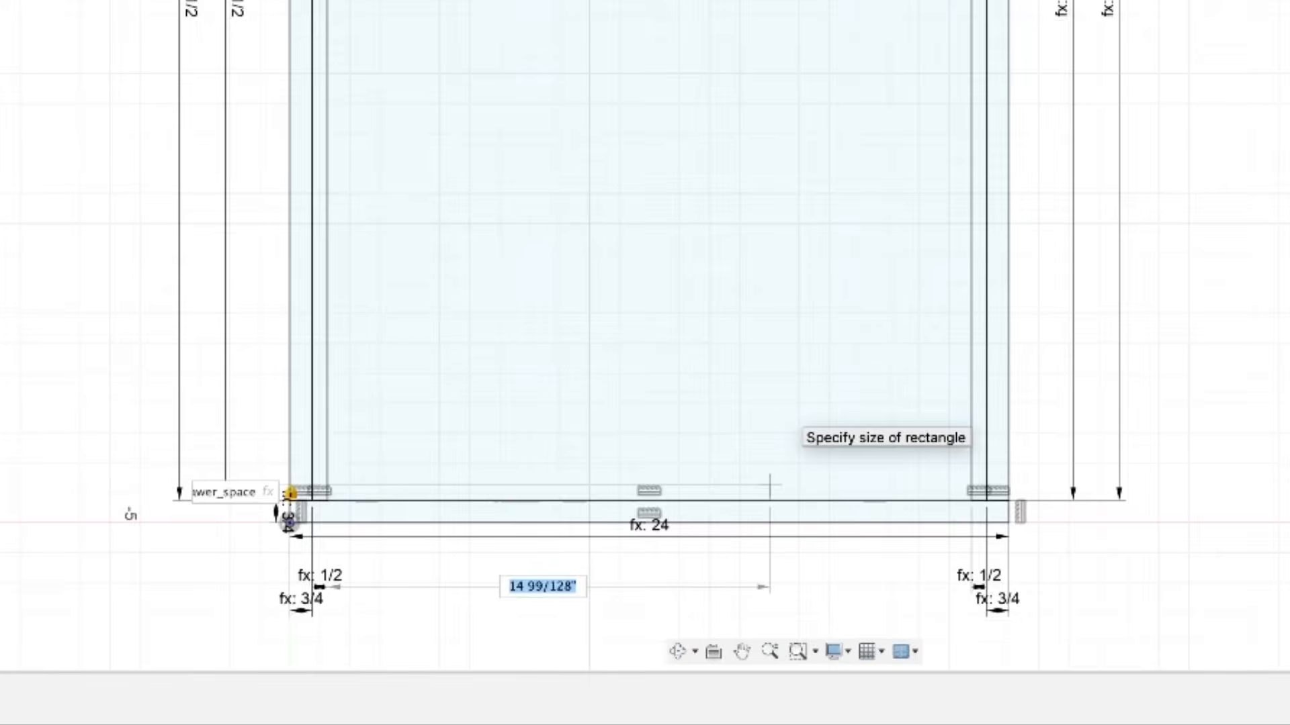
Set the bottom gap rectangle's width to box_width-ply_thickness*2-slide_thickness*2 and complete it.
text(box)
key(Down)
key(Down)
key(Return)
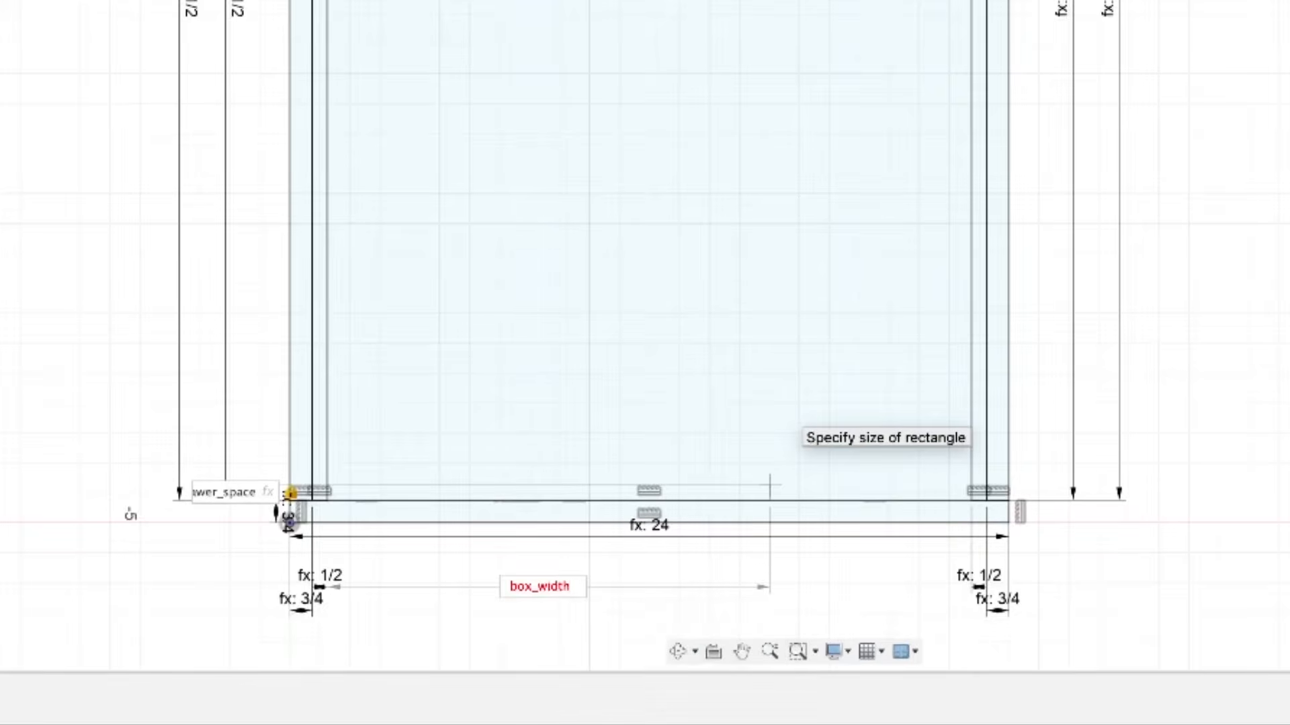
text(-ply)
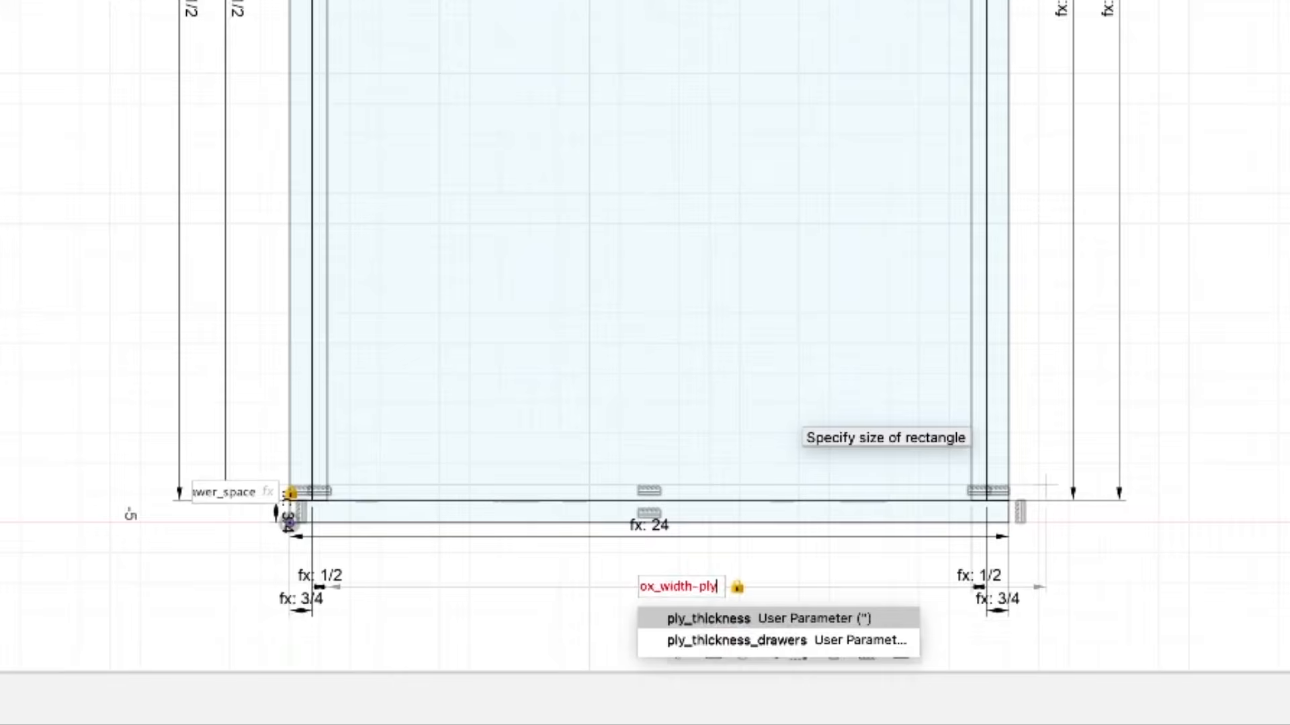
key(Return)
text(*2)
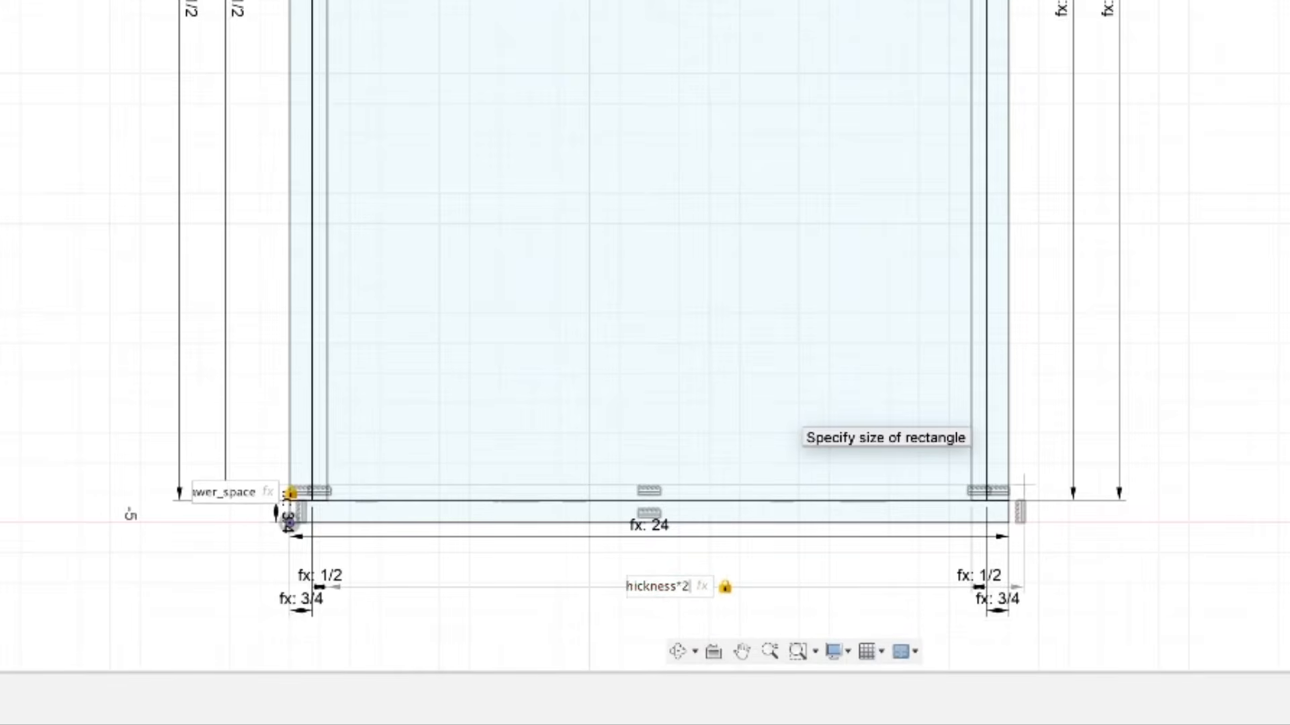
text(-slid)
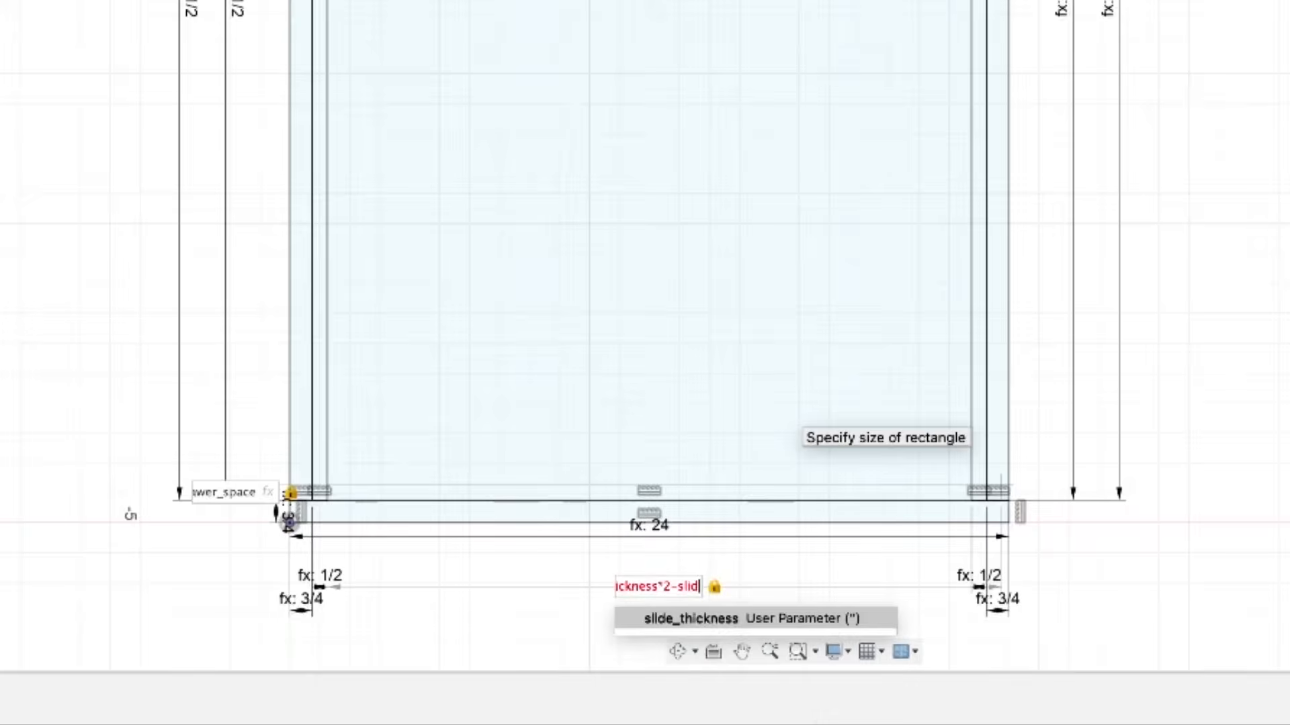
key(Return)
text(*2)
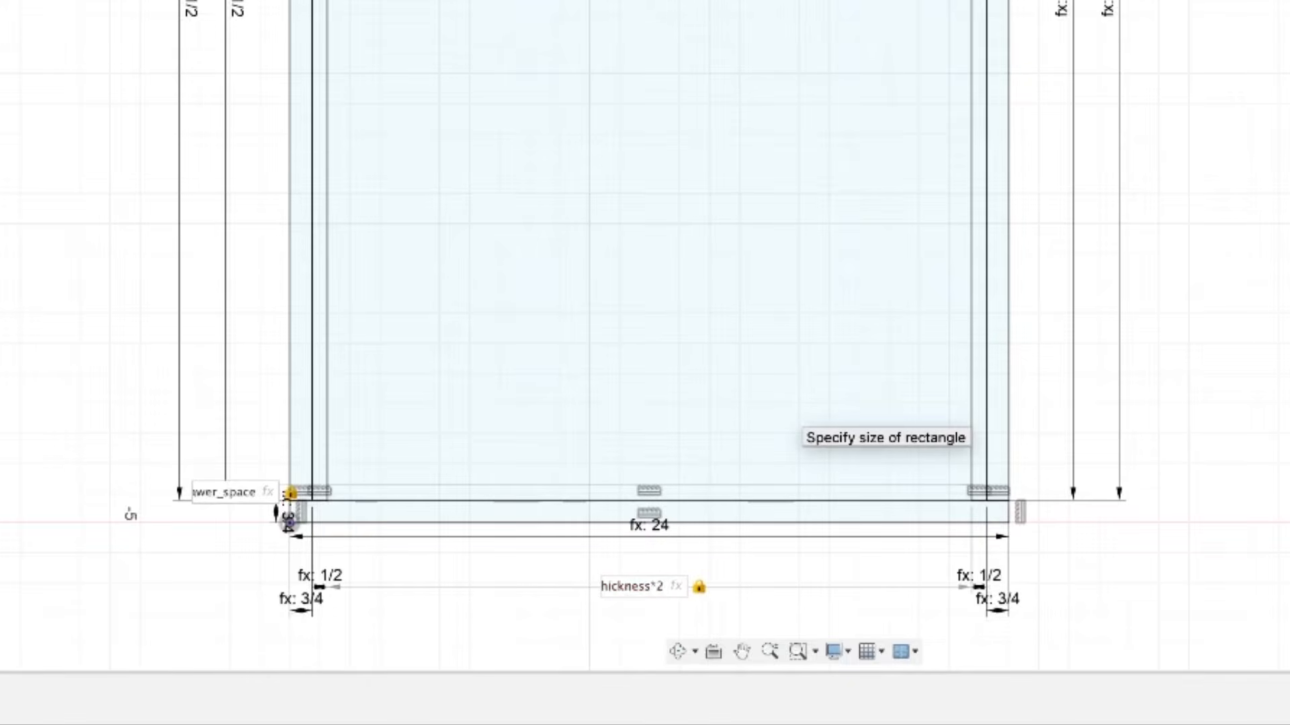
key(Tab)
key(Tab)
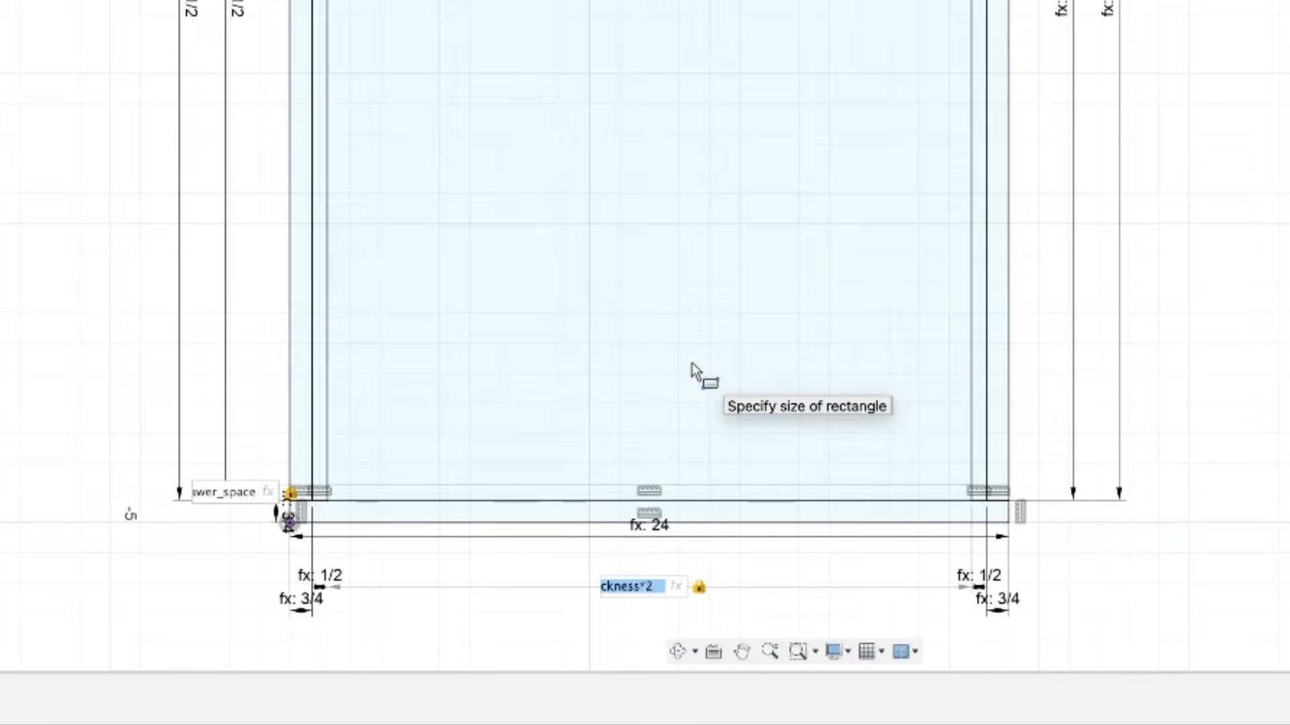
key(Return)
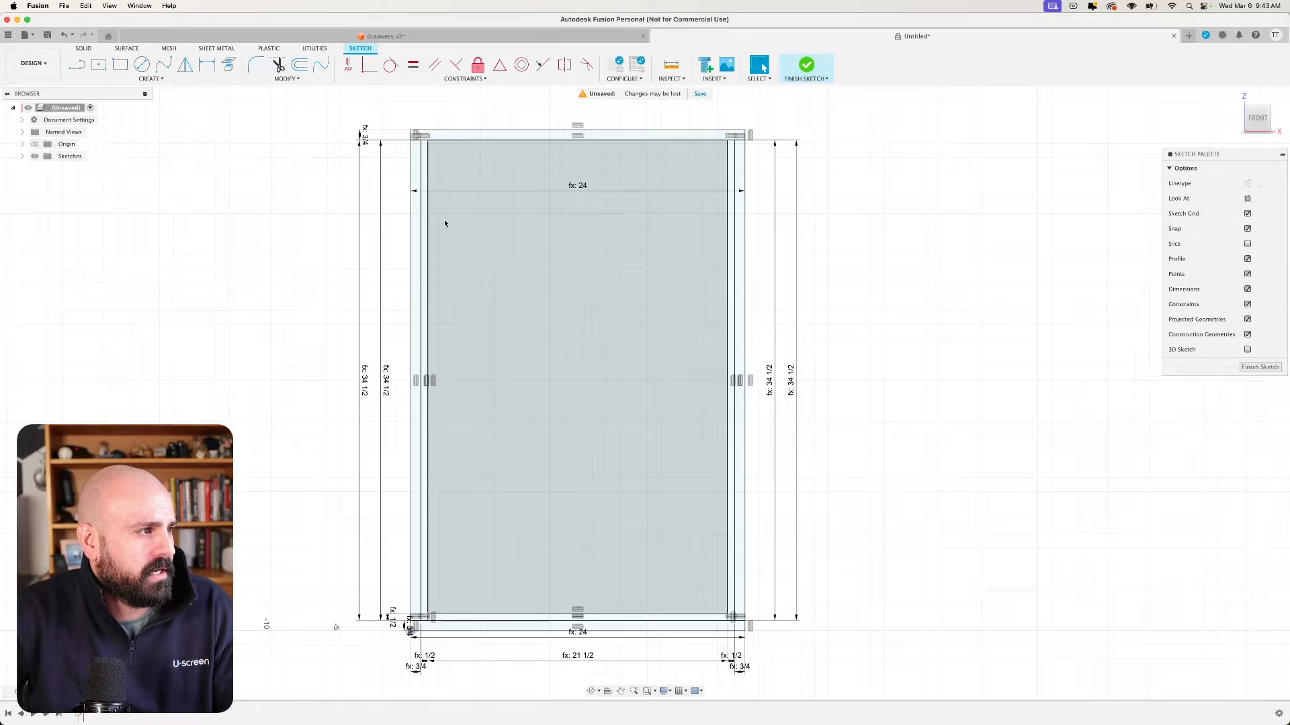
Set the drawer_space user parameter to 1.5 inches.
click(287, 79)
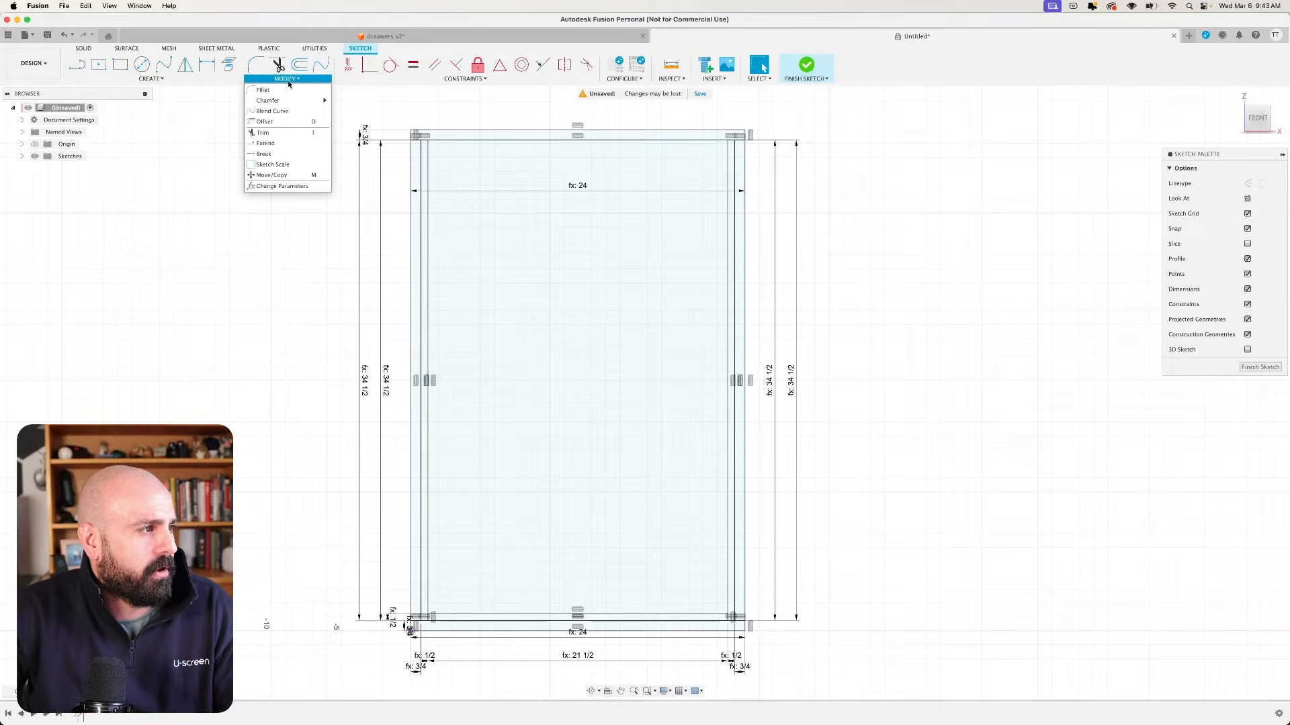
click(284, 187)
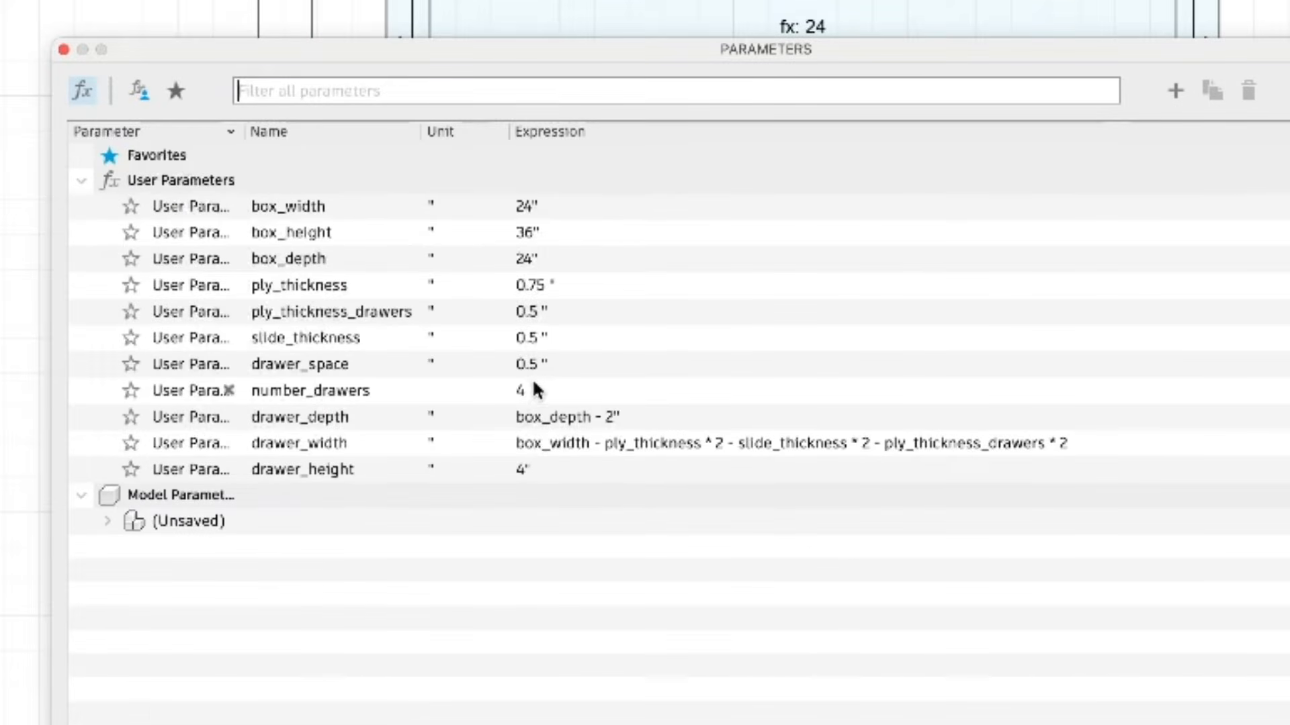
click(551, 361)
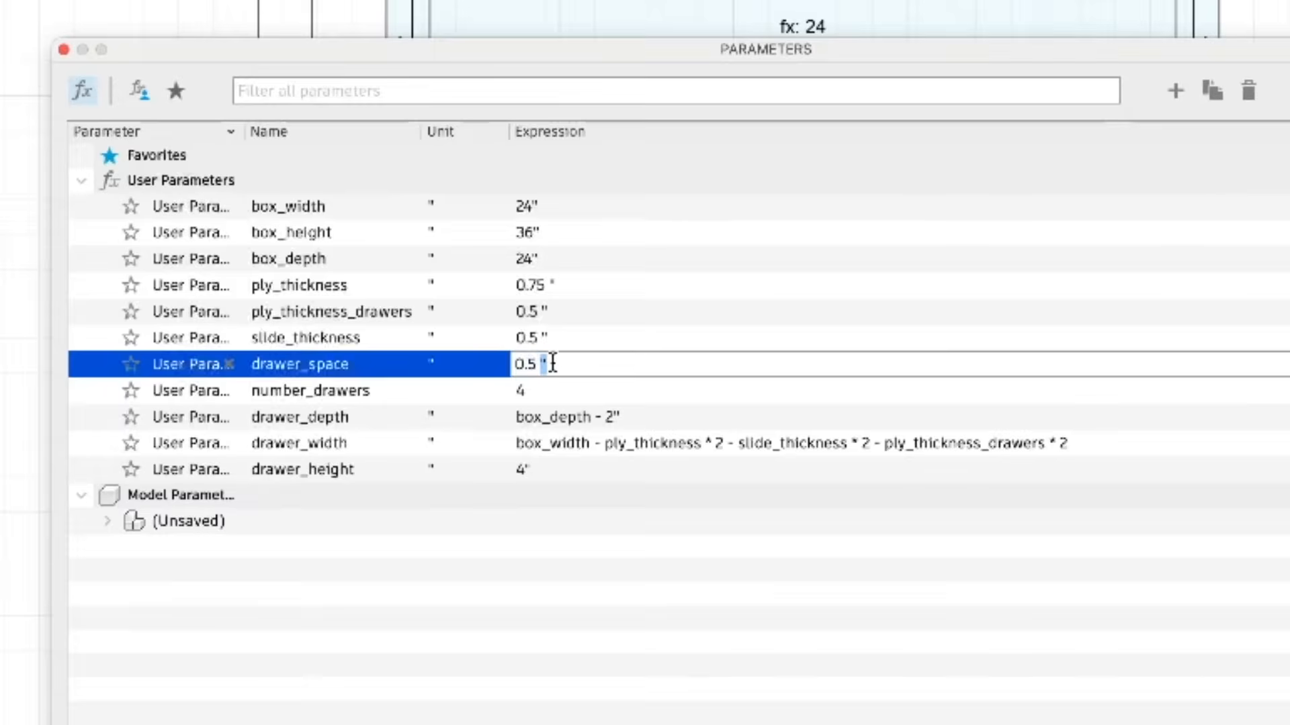
text(1.5)
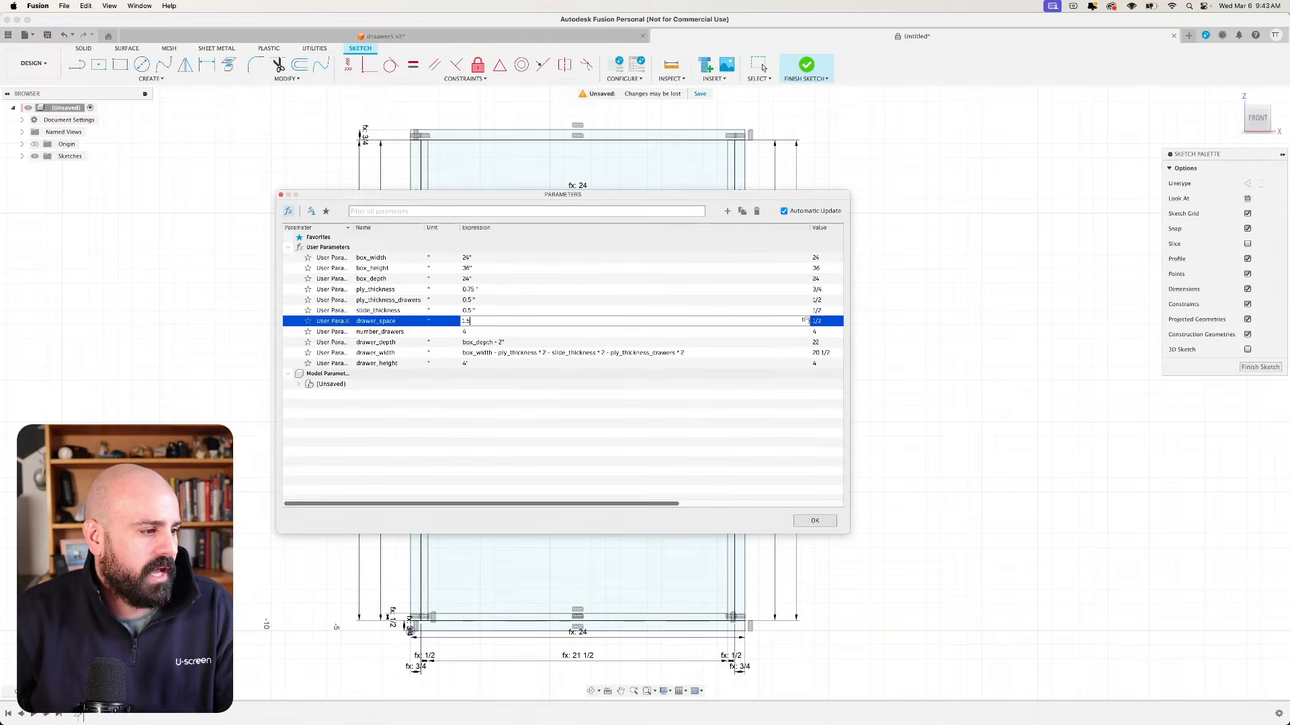
key(Return)
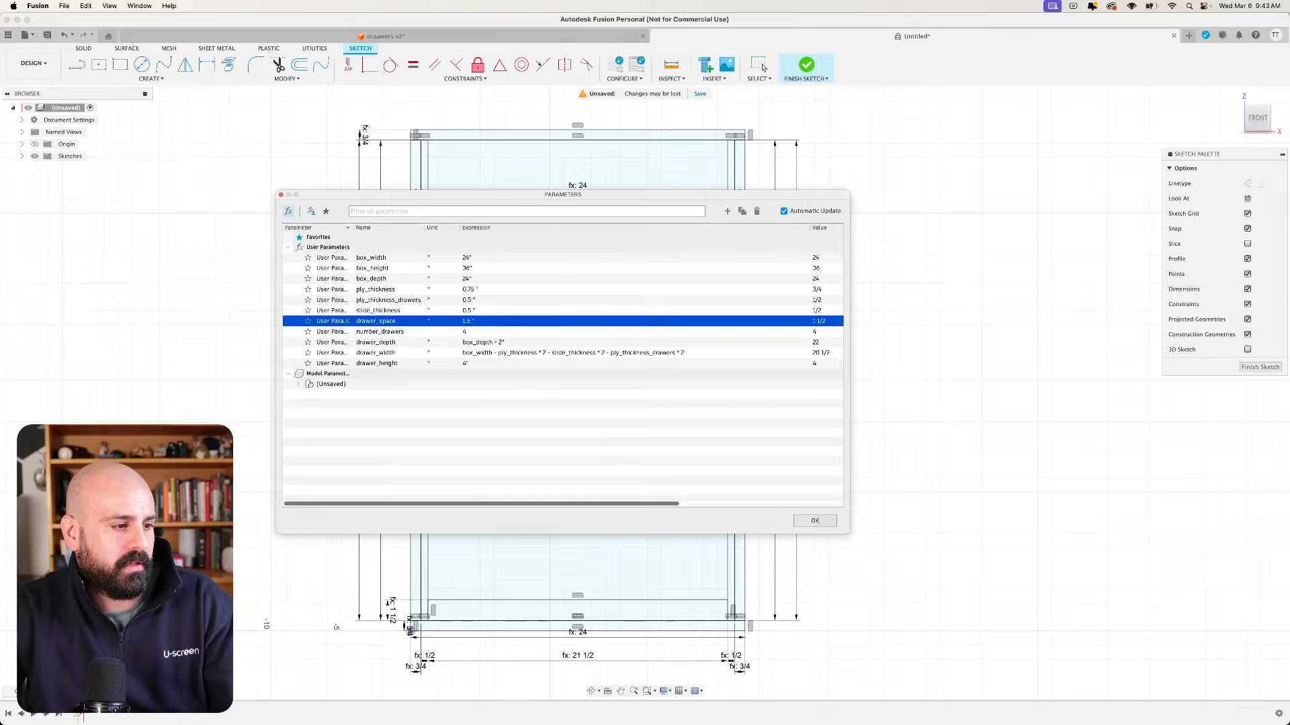
key(Return)
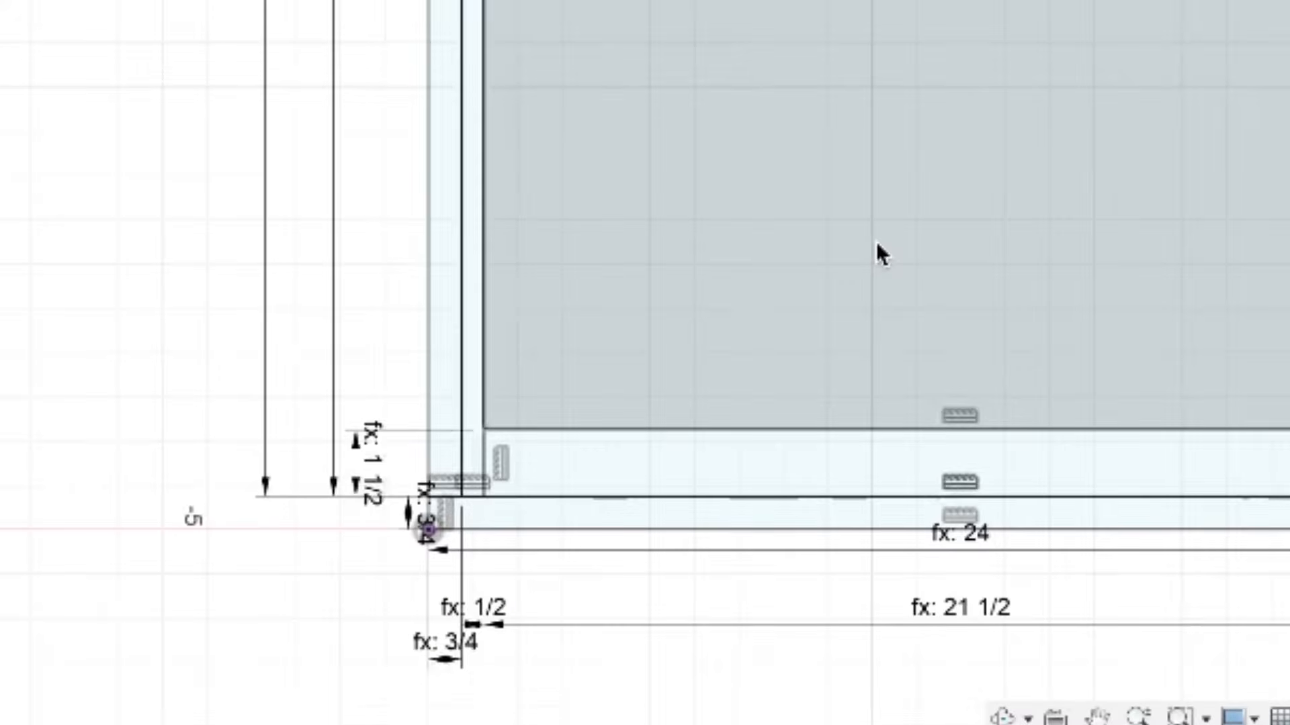
Sketch the bottom drawer's left side as a rectangle from the gap rectangle's upper-left corner, drawer_height high and ply_thickness_drawers wide.
key(r)
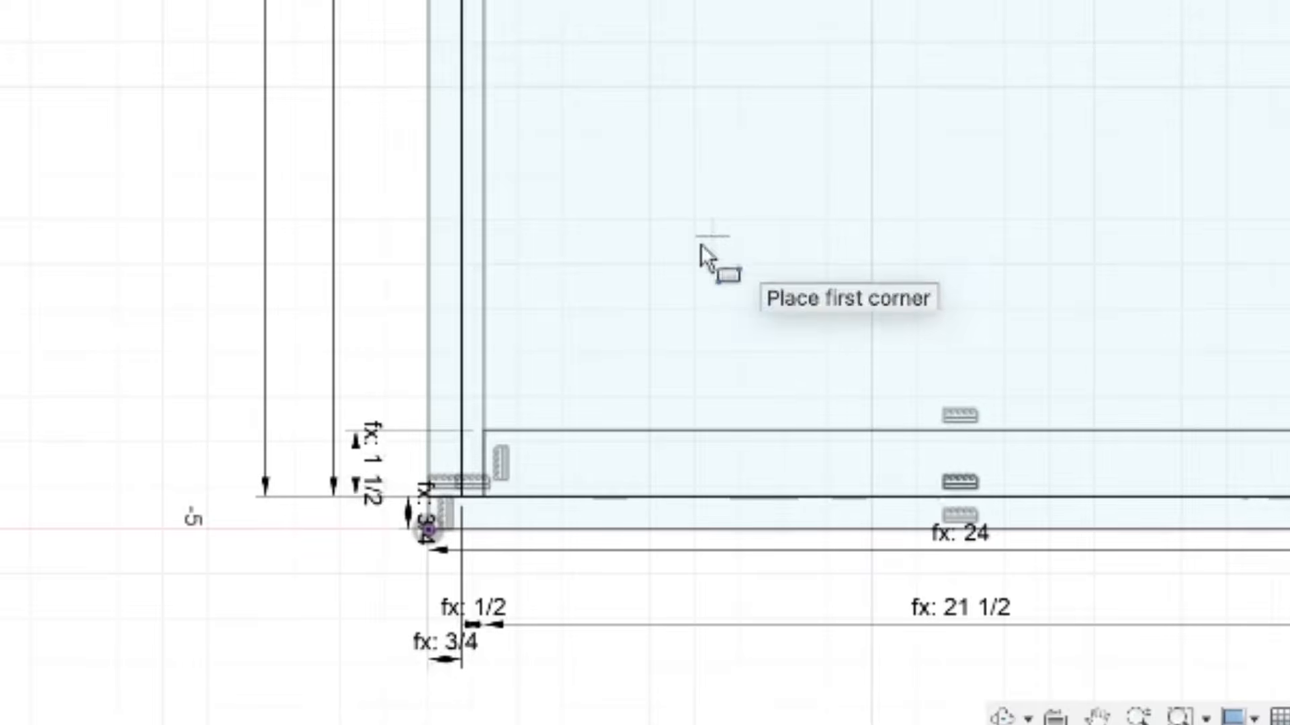
click(485, 428)
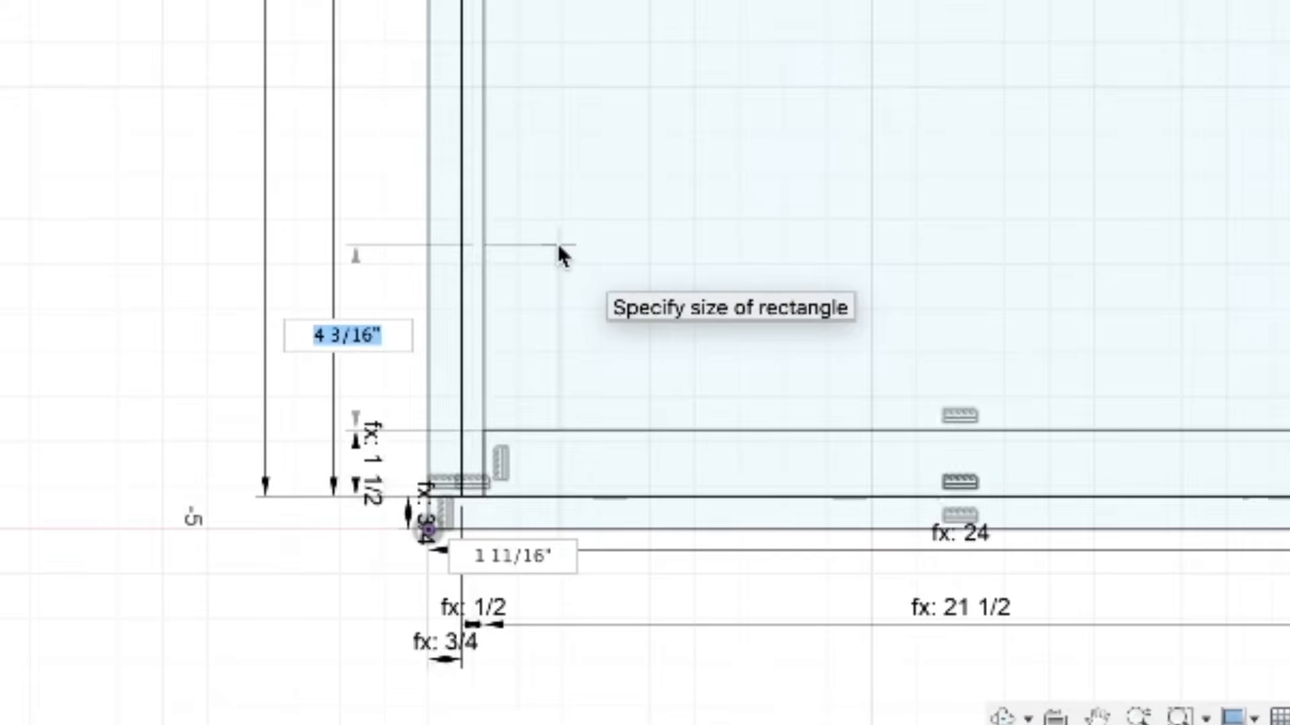
text(draw)
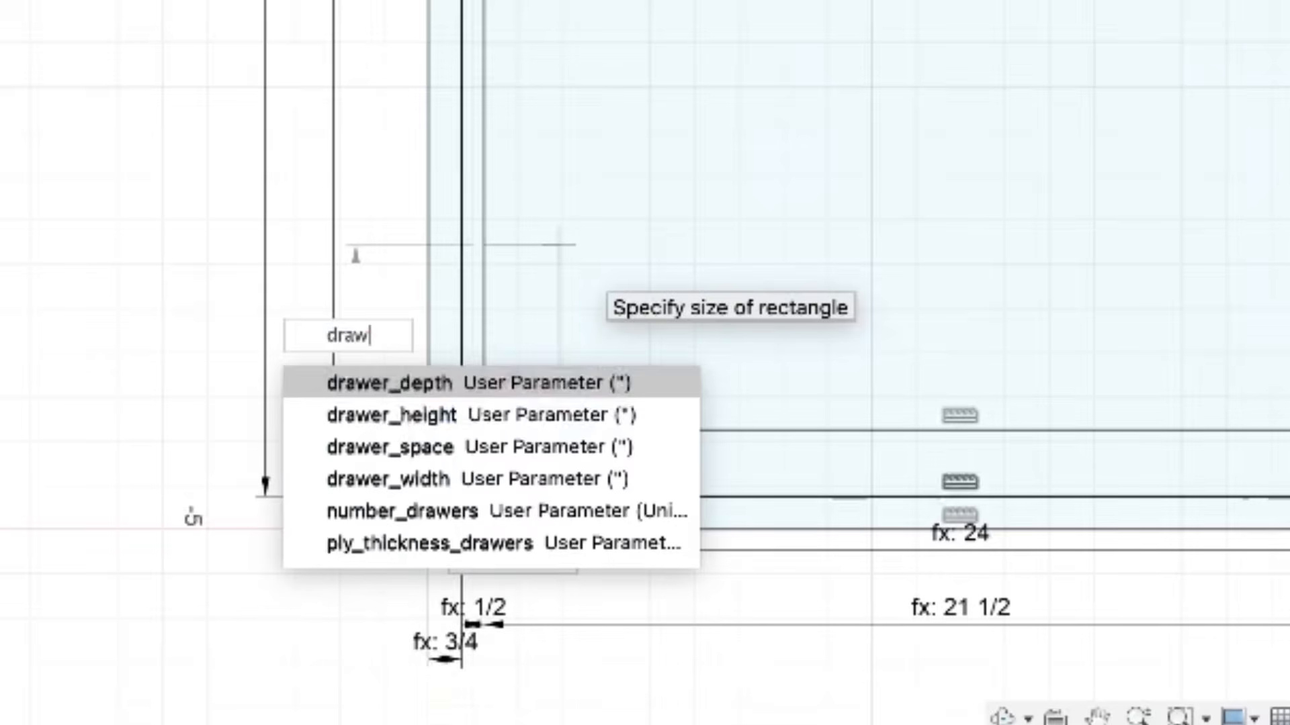
key(Down)
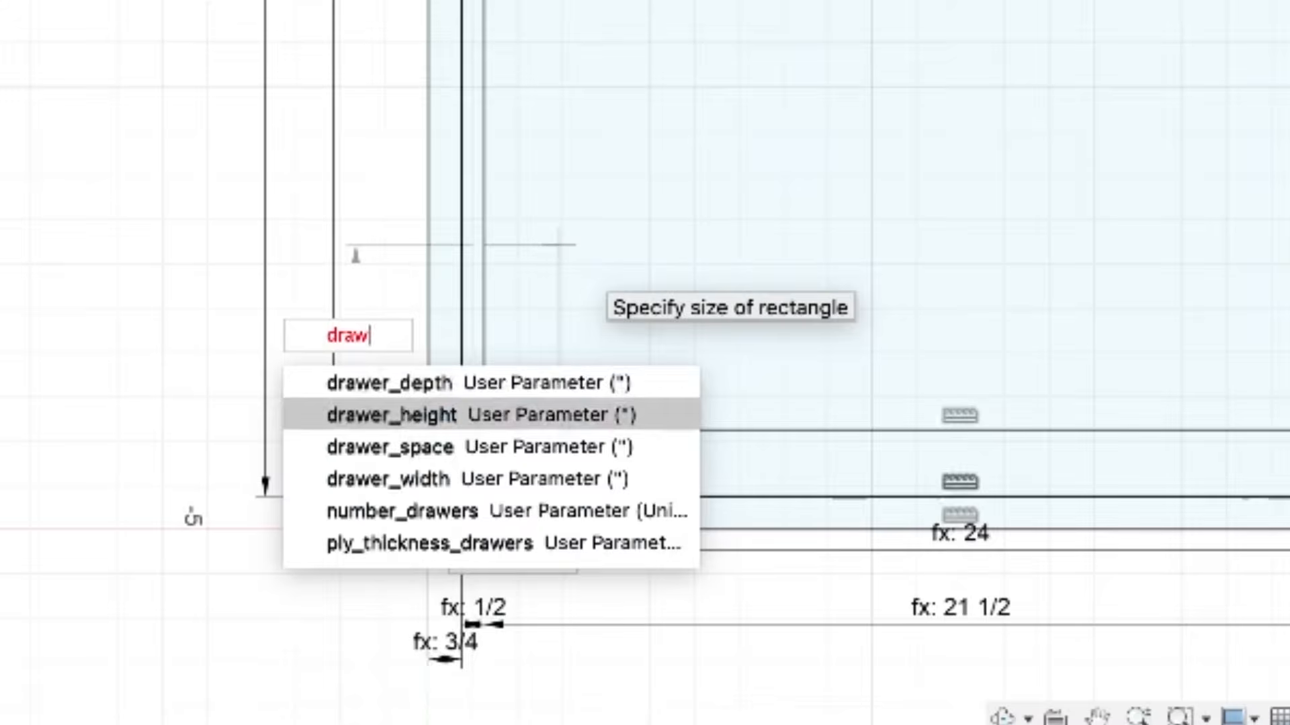
key(Return)
key(Tab)
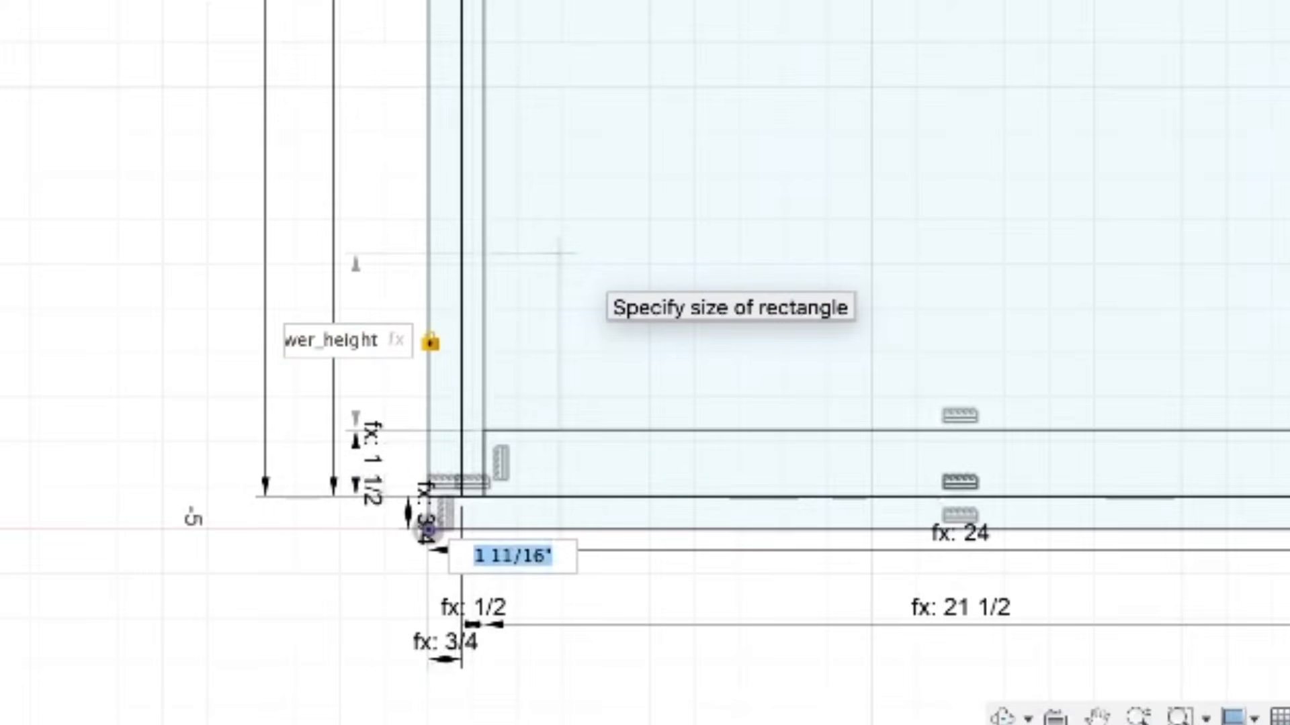
text(ply)
key(Down)
key(Return)
key(Tab)
key(Return)
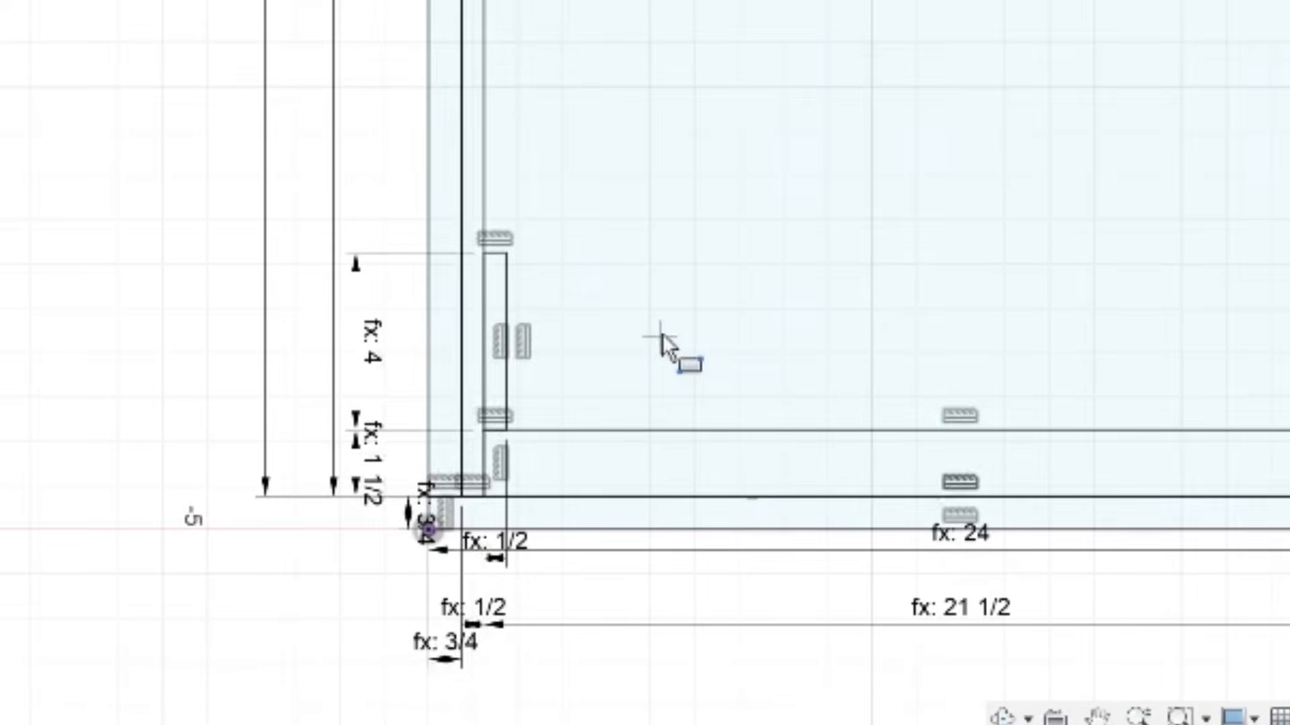
Sketch the bottom drawer's front as a rectangle from the left side's lower inner corner, drawer_height high and drawer_width wide.
click(505, 430)
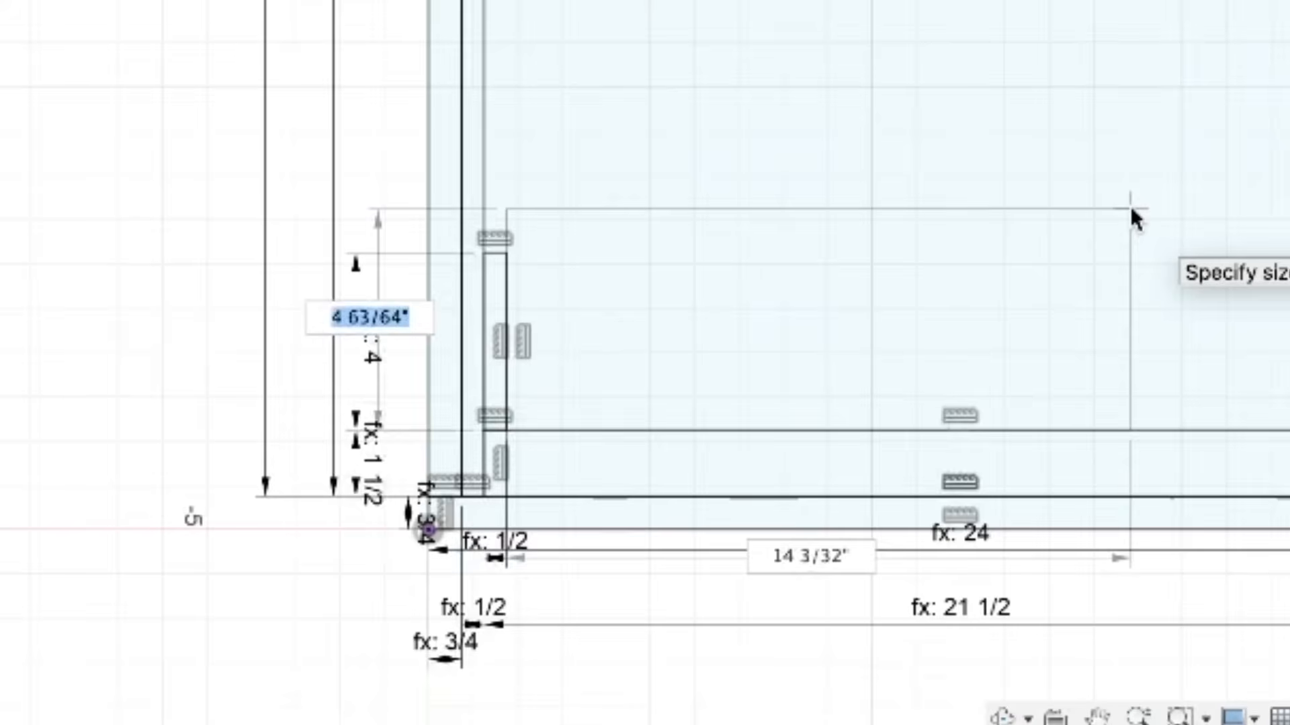
text(draw)
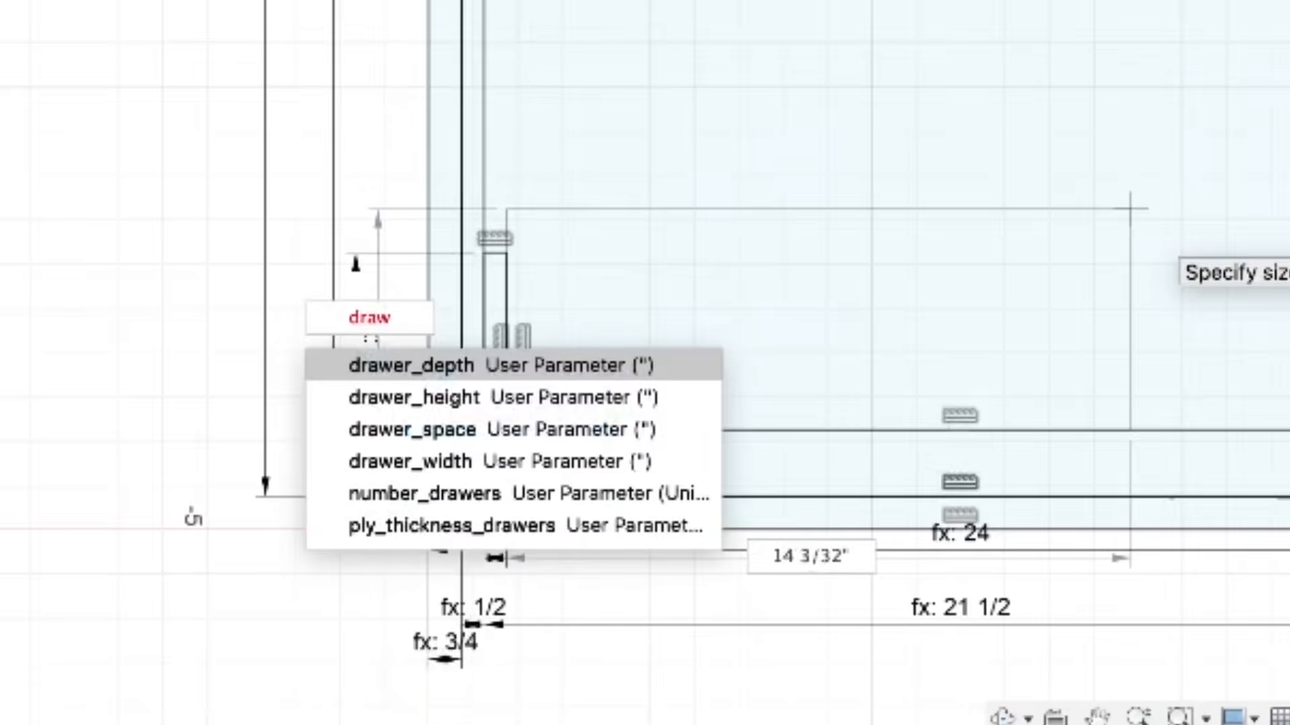
key(Down)
key(Return)
key(Tab)
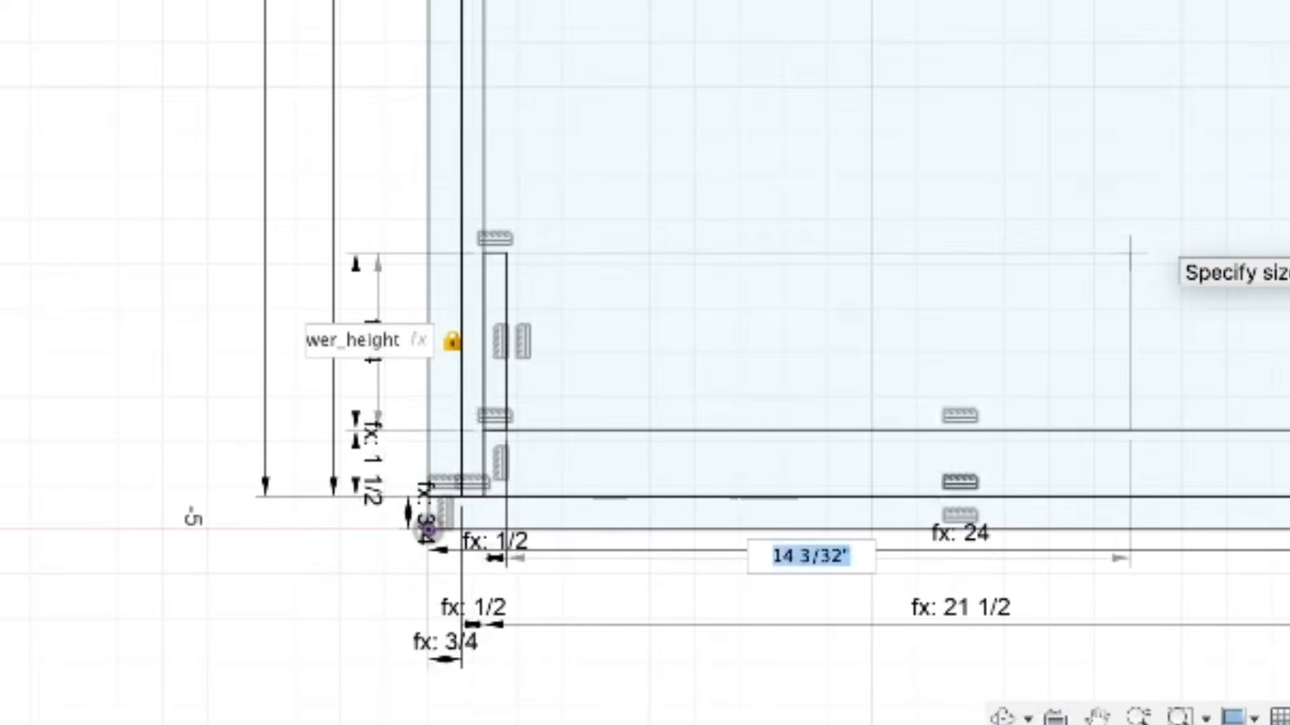
text(draw)
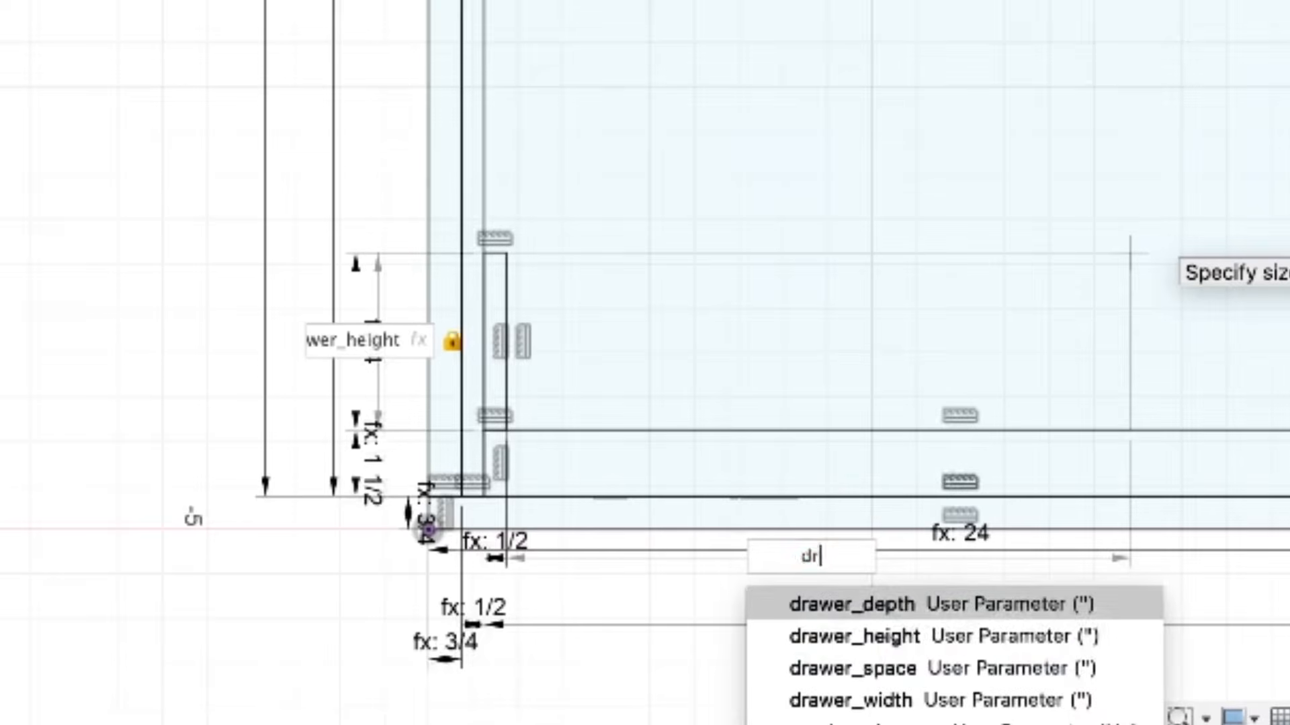
key(Down)
key(Down)
key(Down)
key(Return)
key(Return)
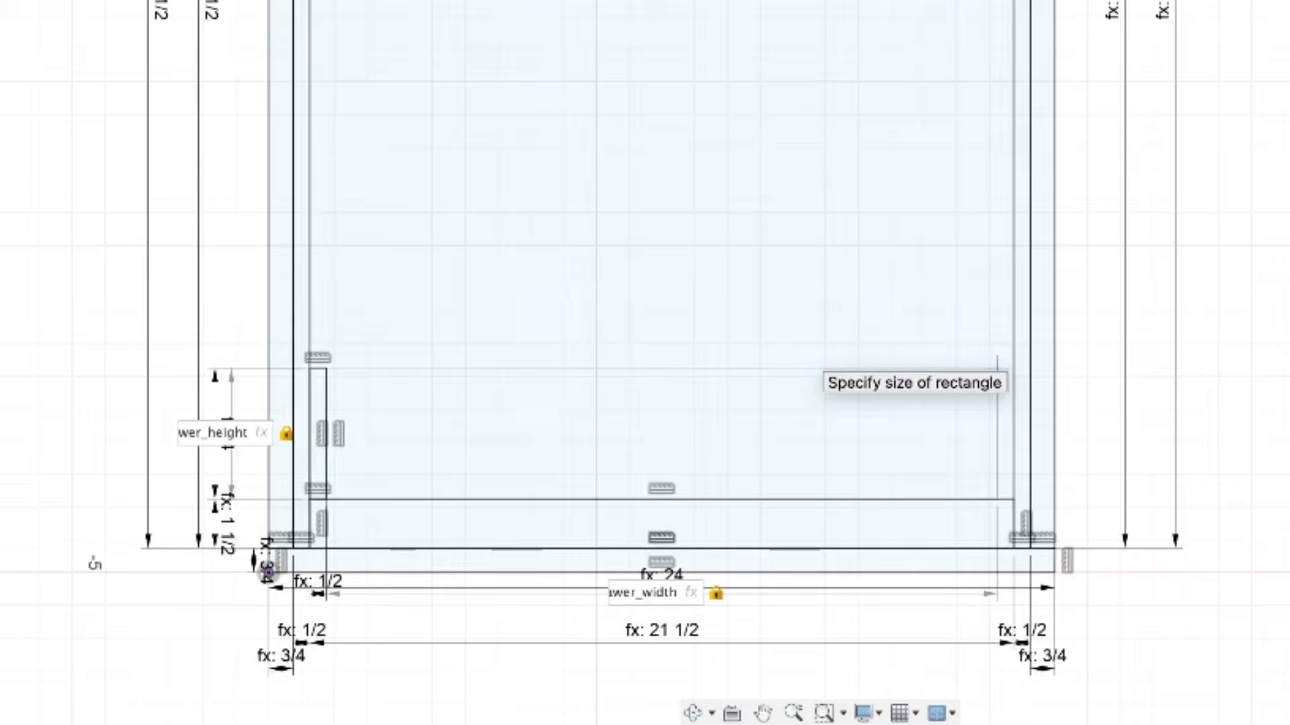
key(Return)
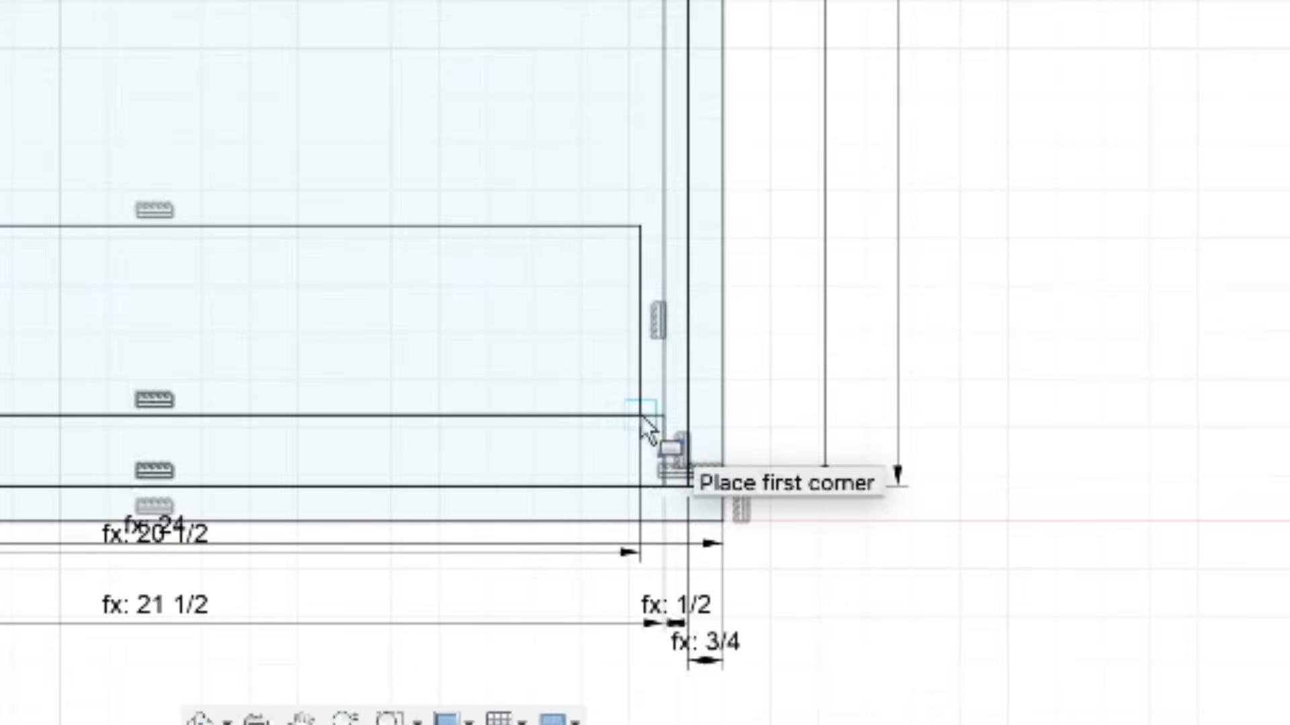
Sketch the bottom drawer's right side as a rectangle from the front's lower-right corner, drawer_height high and ply_thickness_drawers wide.
click(642, 417)
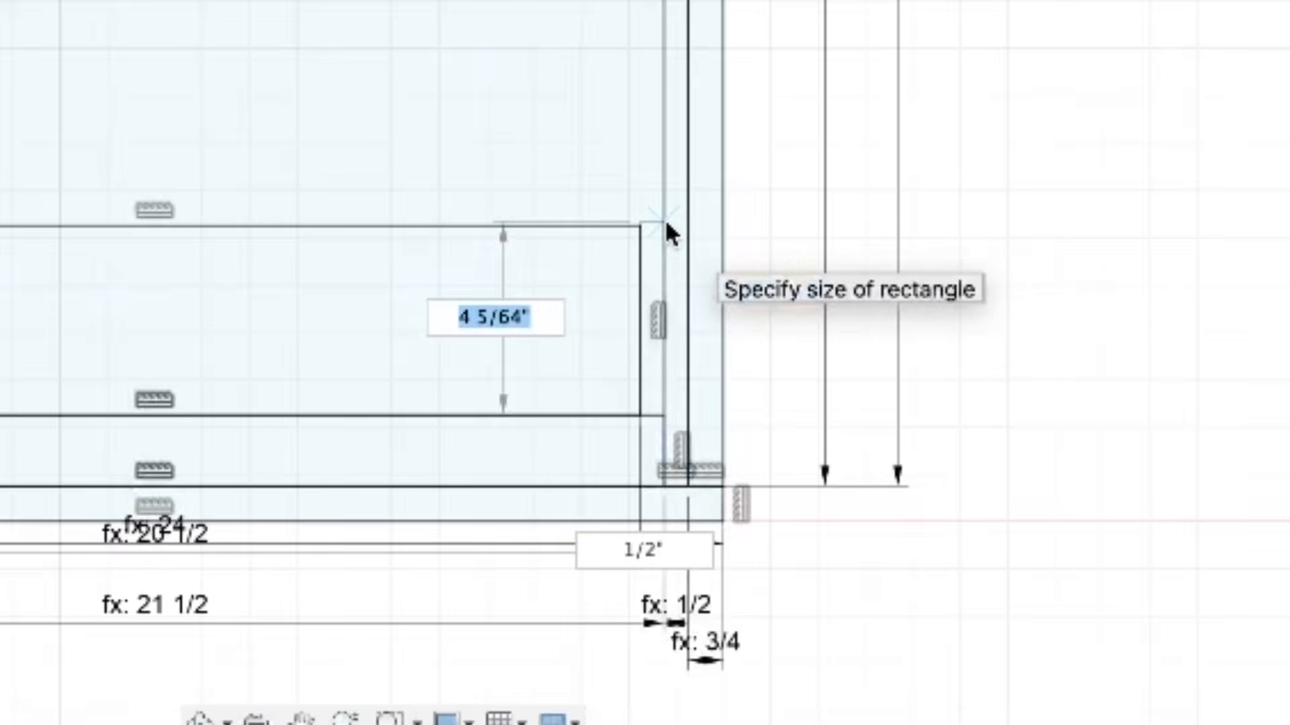
text(draw)
key(Down)
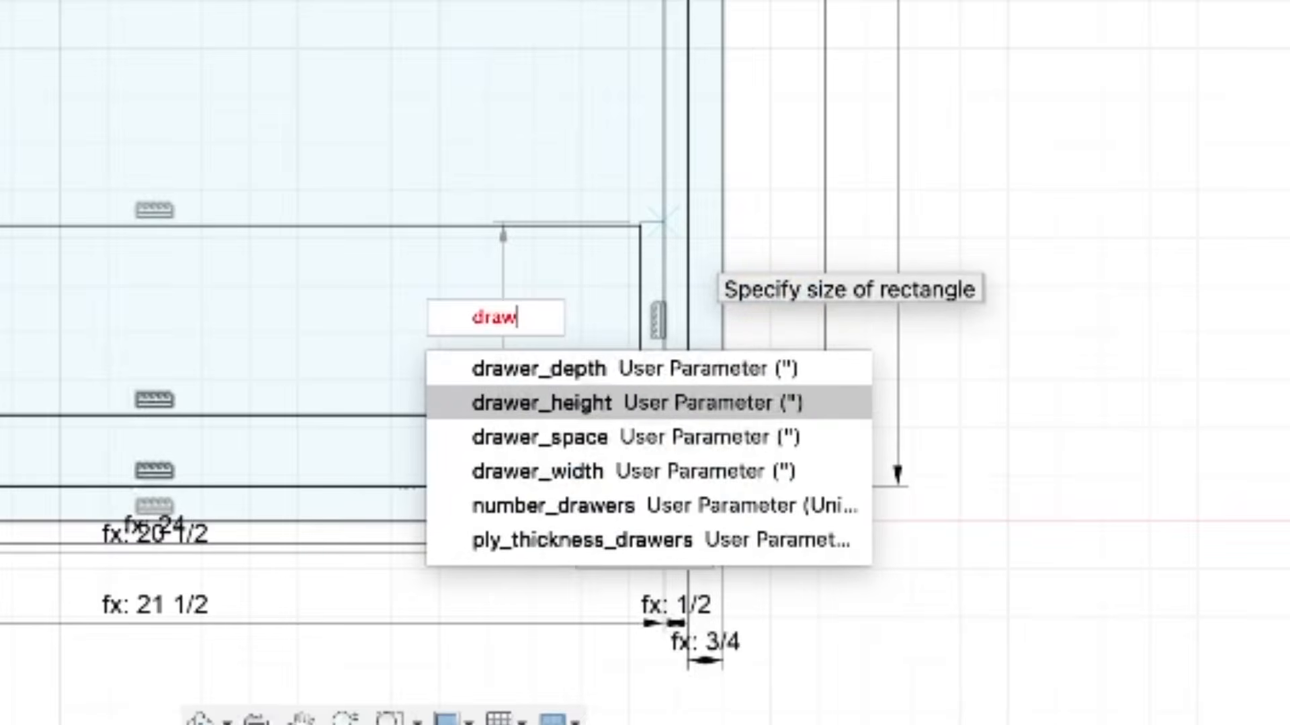
key(Return)
key(Tab)
text(draw)
key(Down)
key(Down)
key(Down)
key(Down)
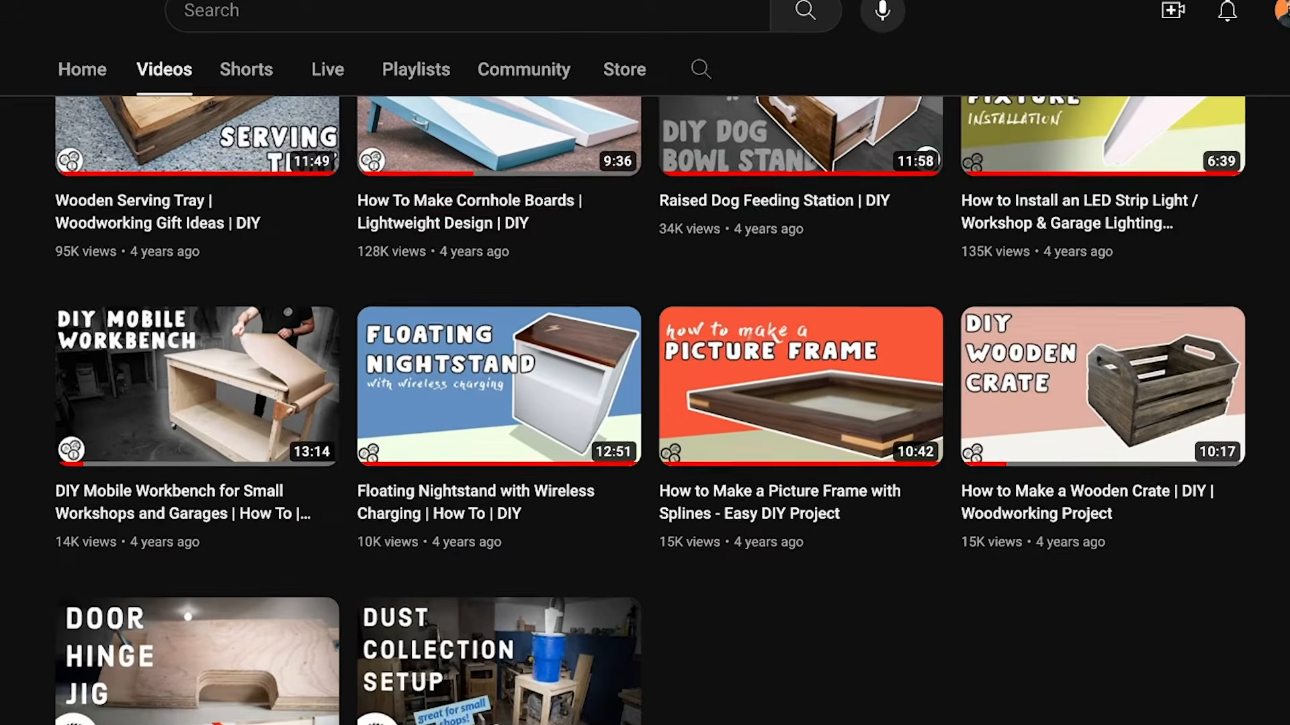
Switch to YouTube and look through the woodworking channel's older videos.
scroll(644, 403, up, 3)
scroll(645, 410, up, 4)
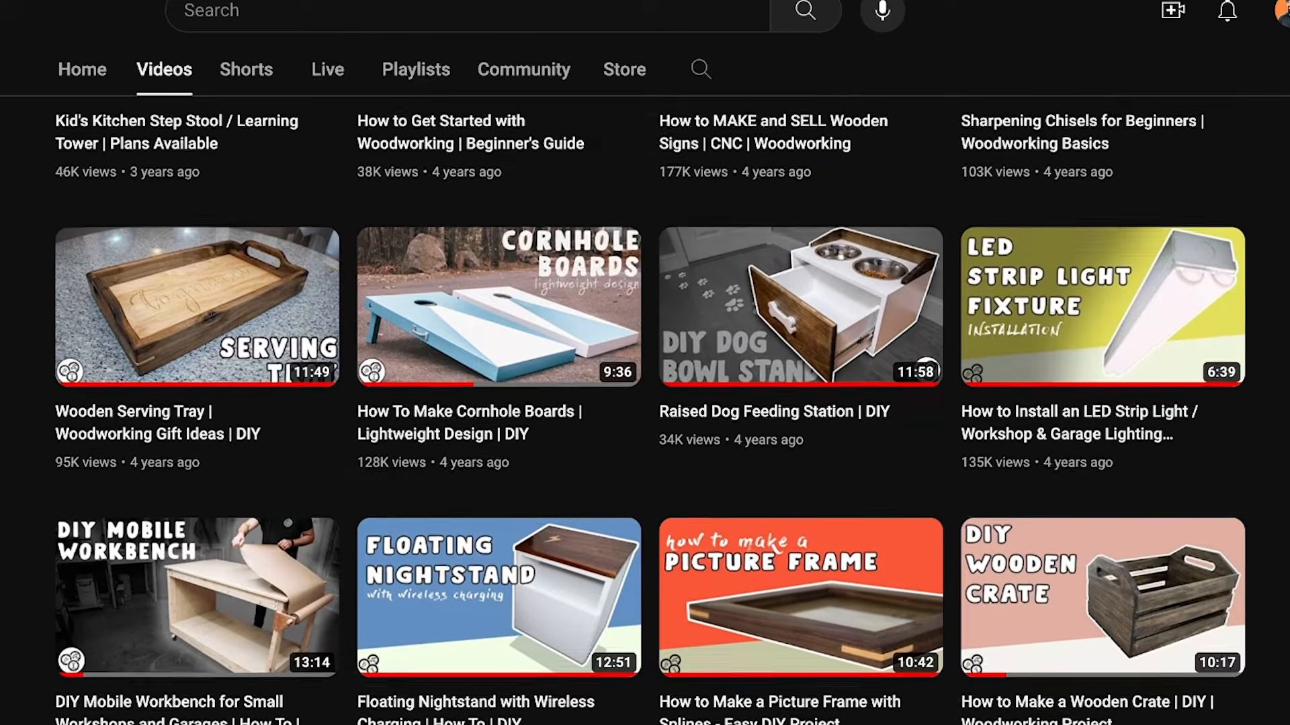
scroll(645, 403, up, 5)
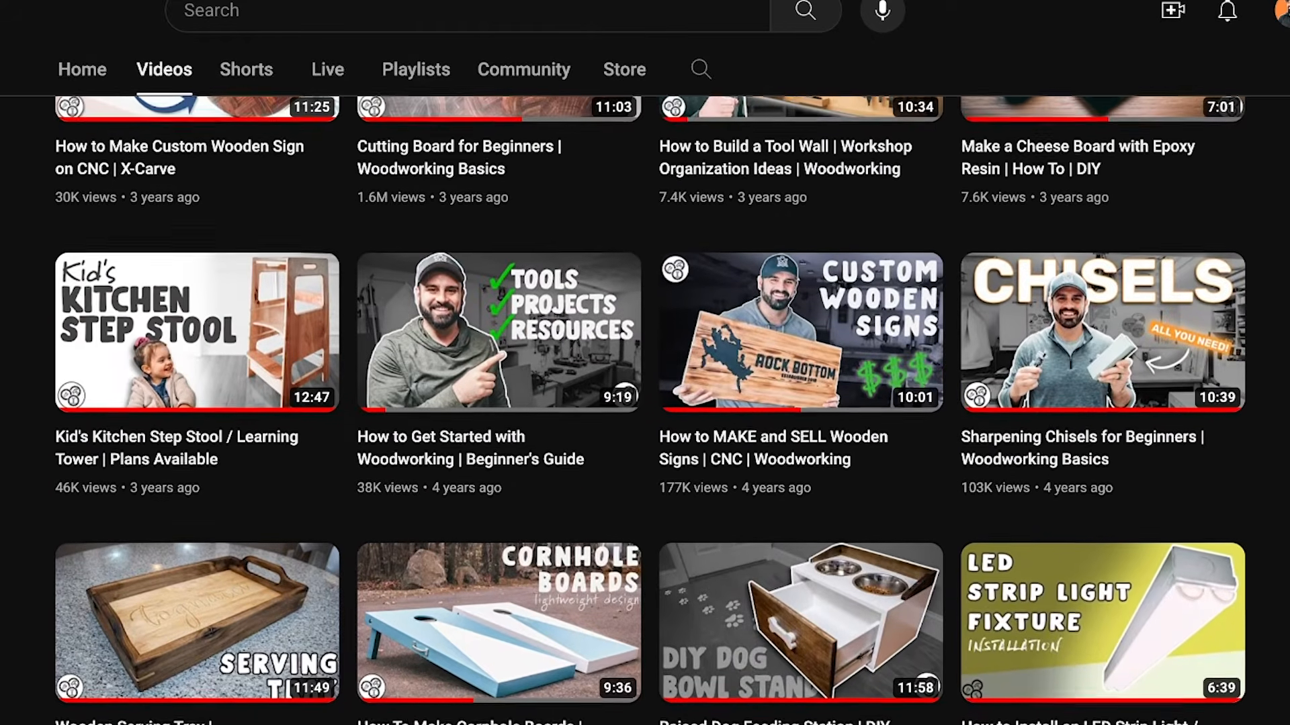
scroll(645, 403, up, 5)
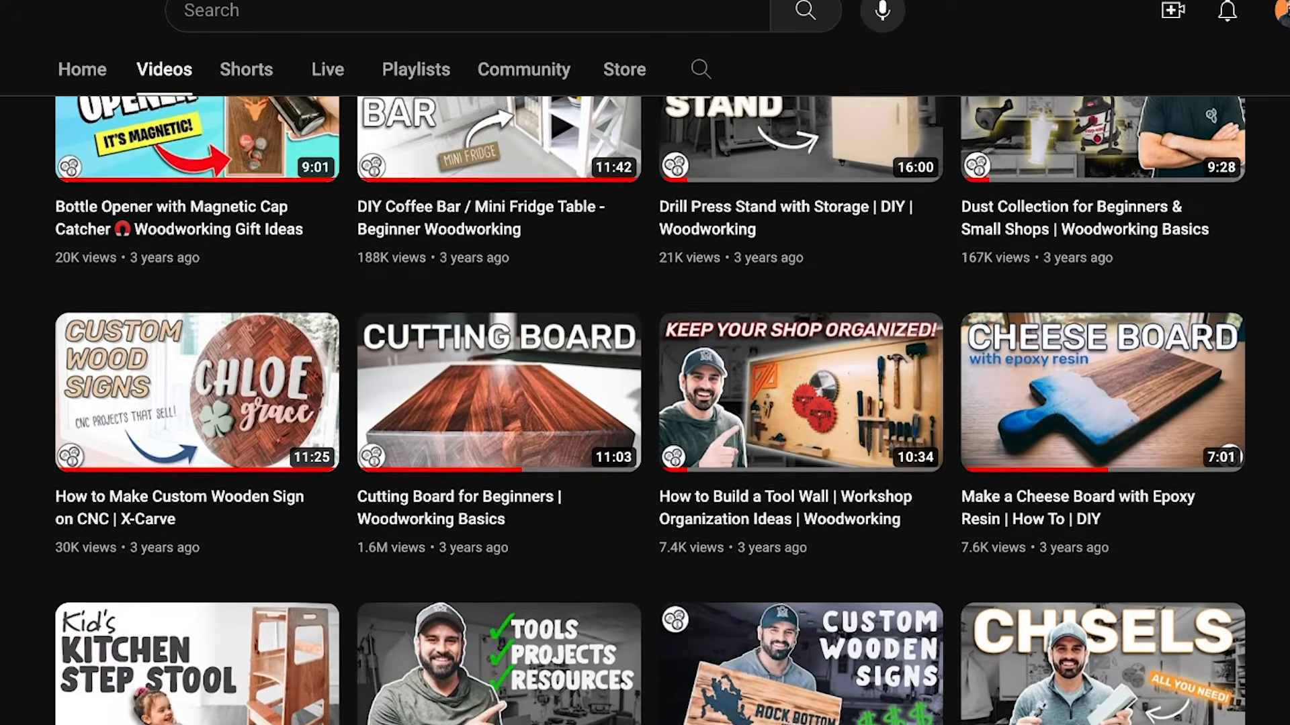
scroll(645, 403, up, 4)
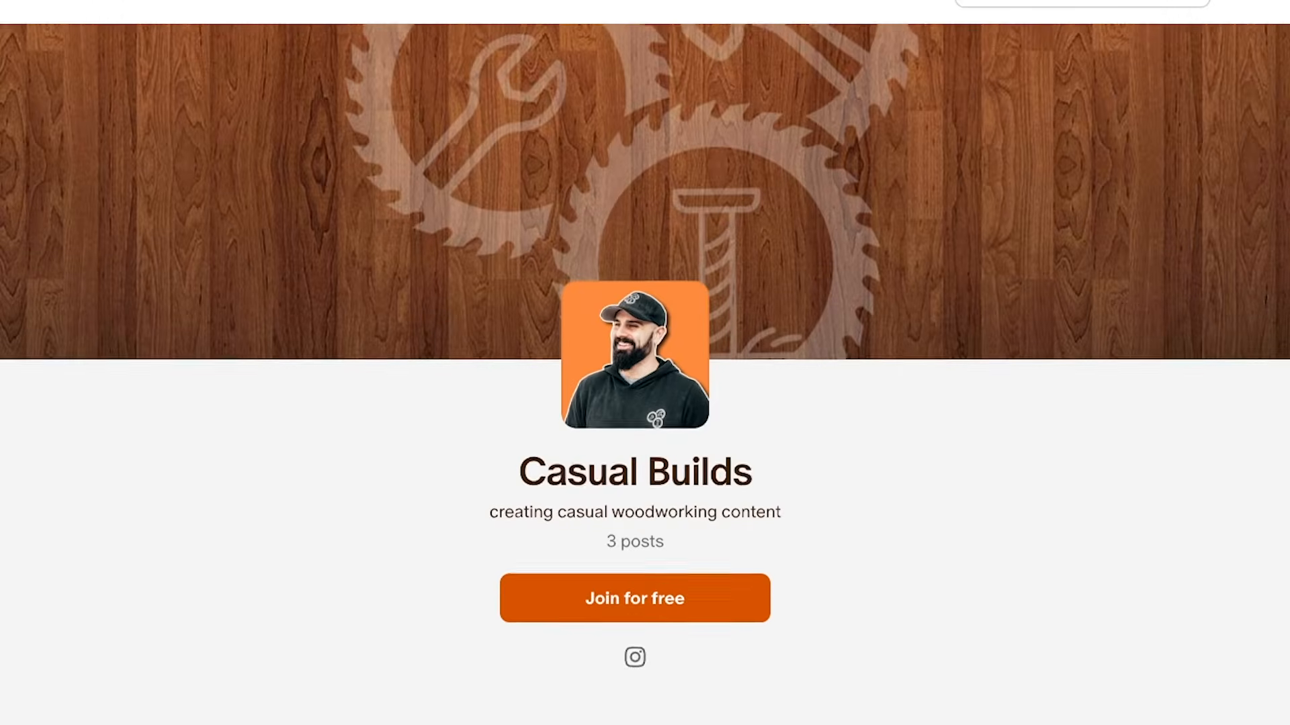
Switch to the Casual Builds Patreon page and review its membership tiers and recent posts.
scroll(645, 376, down, 3)
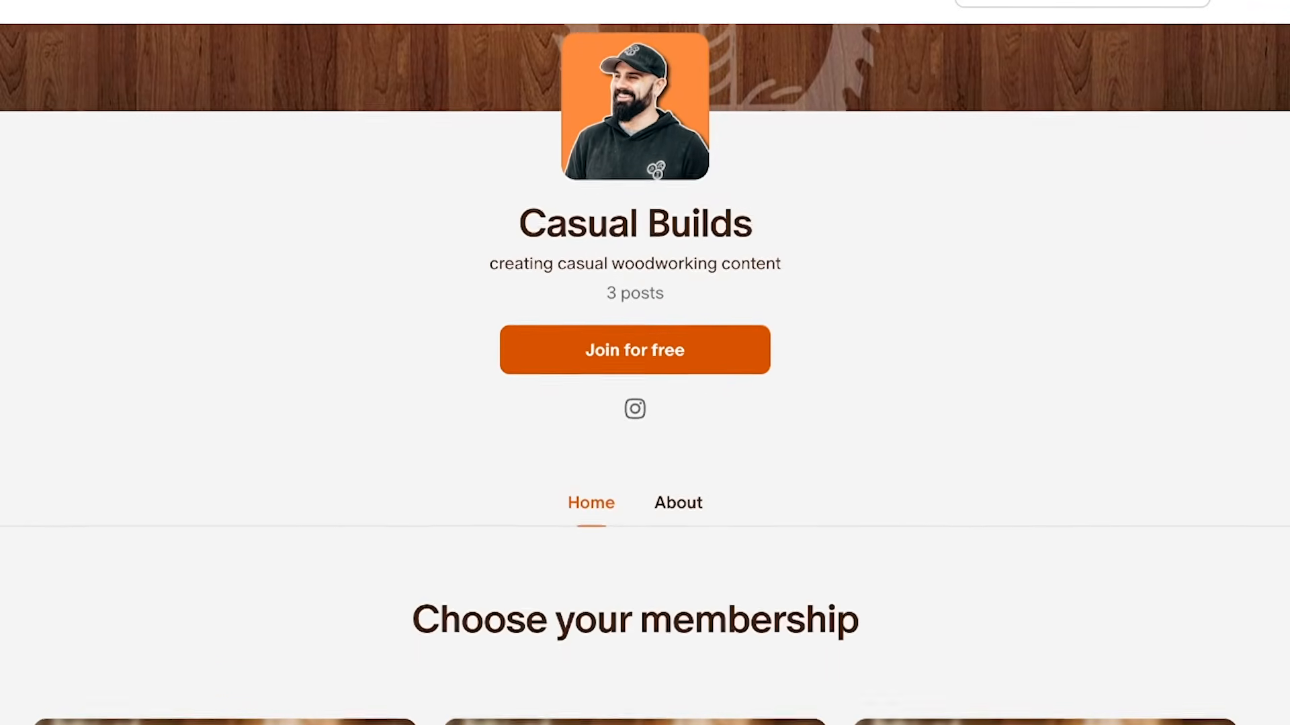
scroll(645, 376, down, 5)
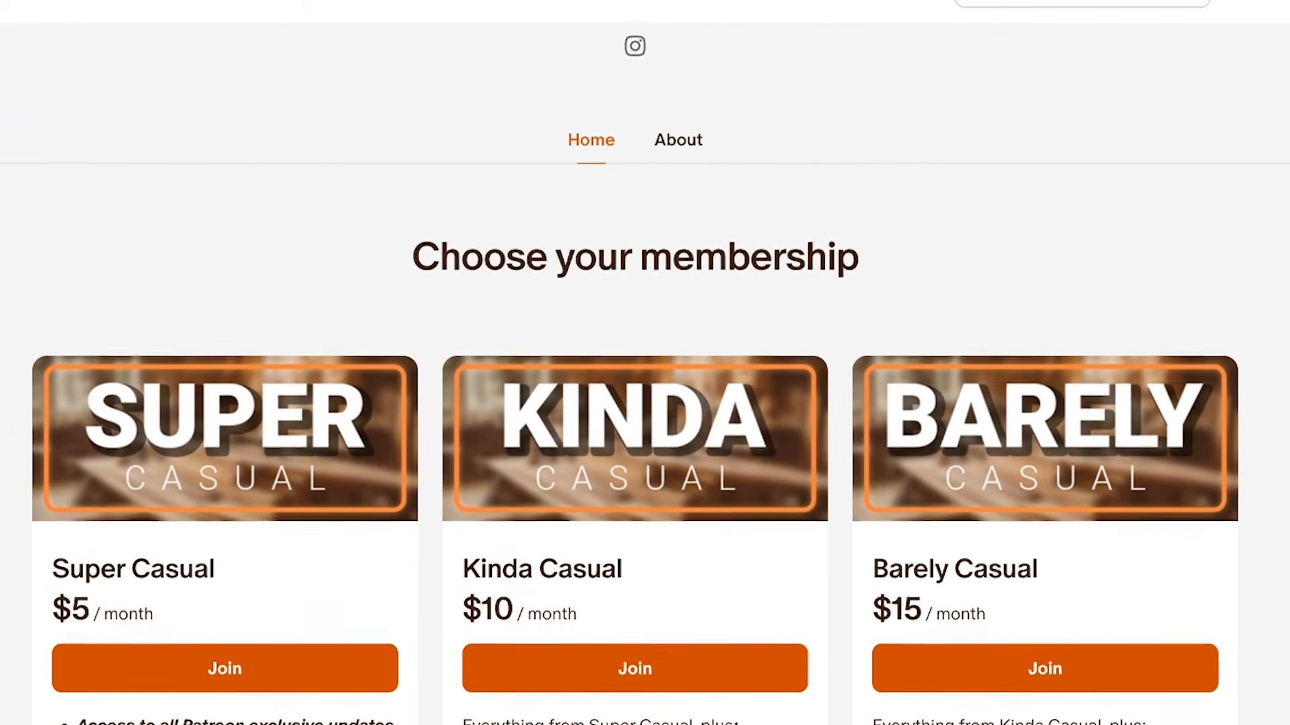
scroll(644, 376, down, 5)
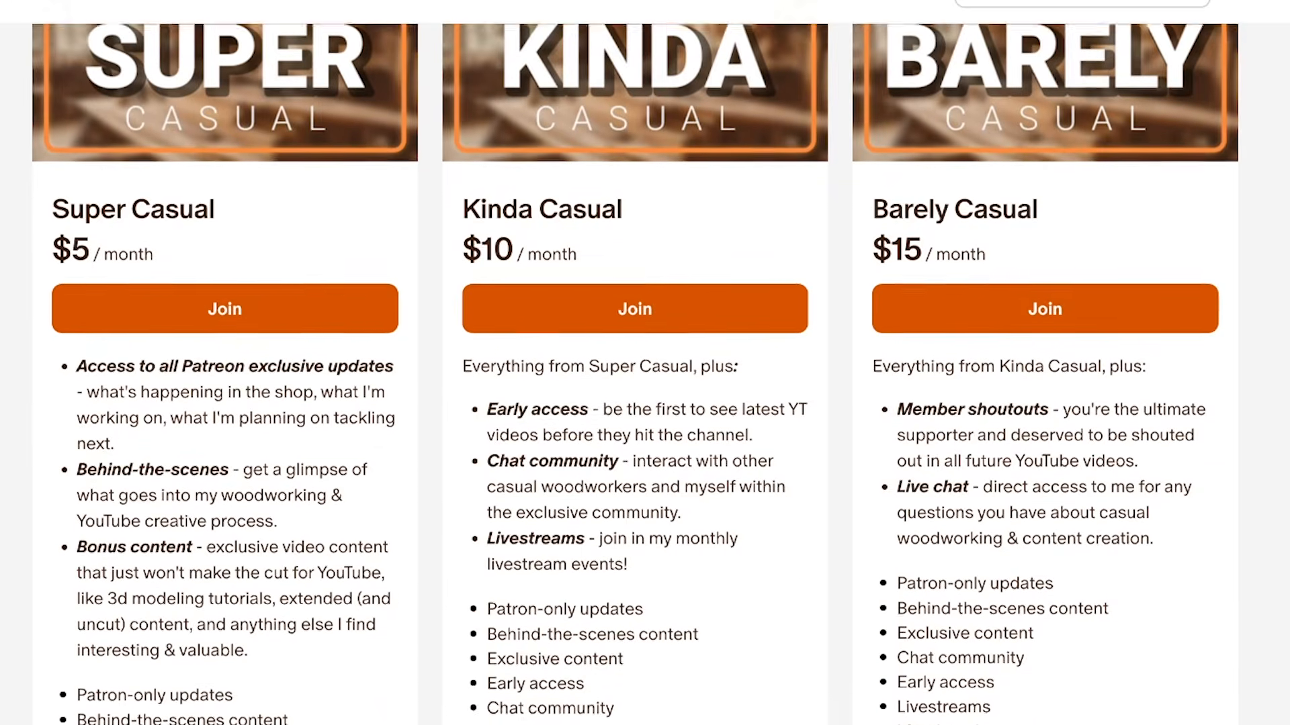
scroll(644, 376, down, 5)
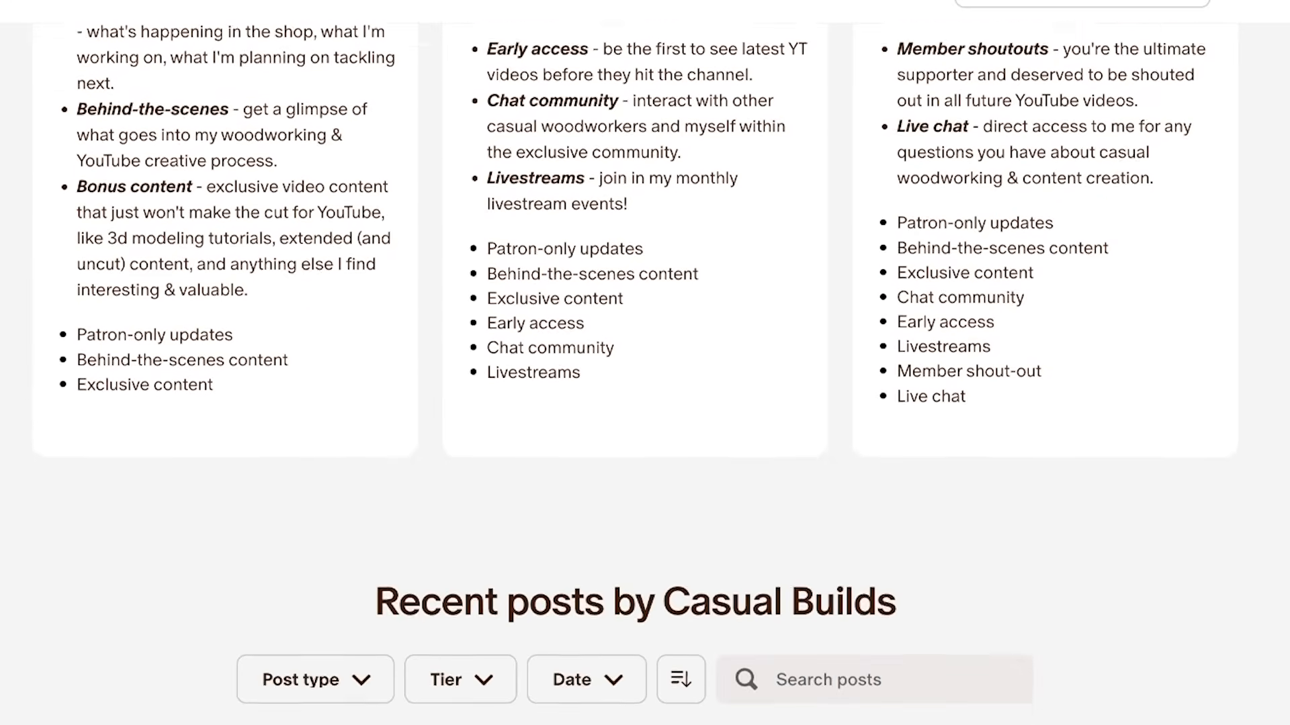
scroll(645, 376, down, 4)
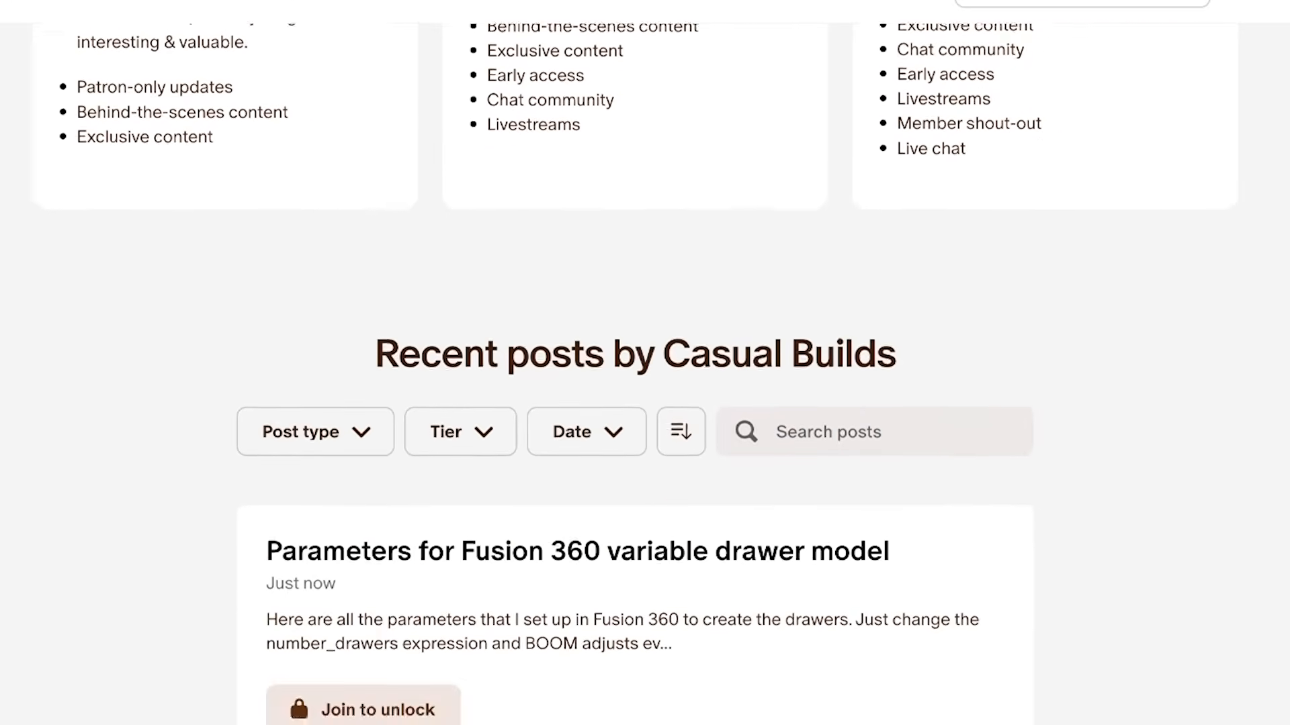
scroll(645, 377, down, 5)
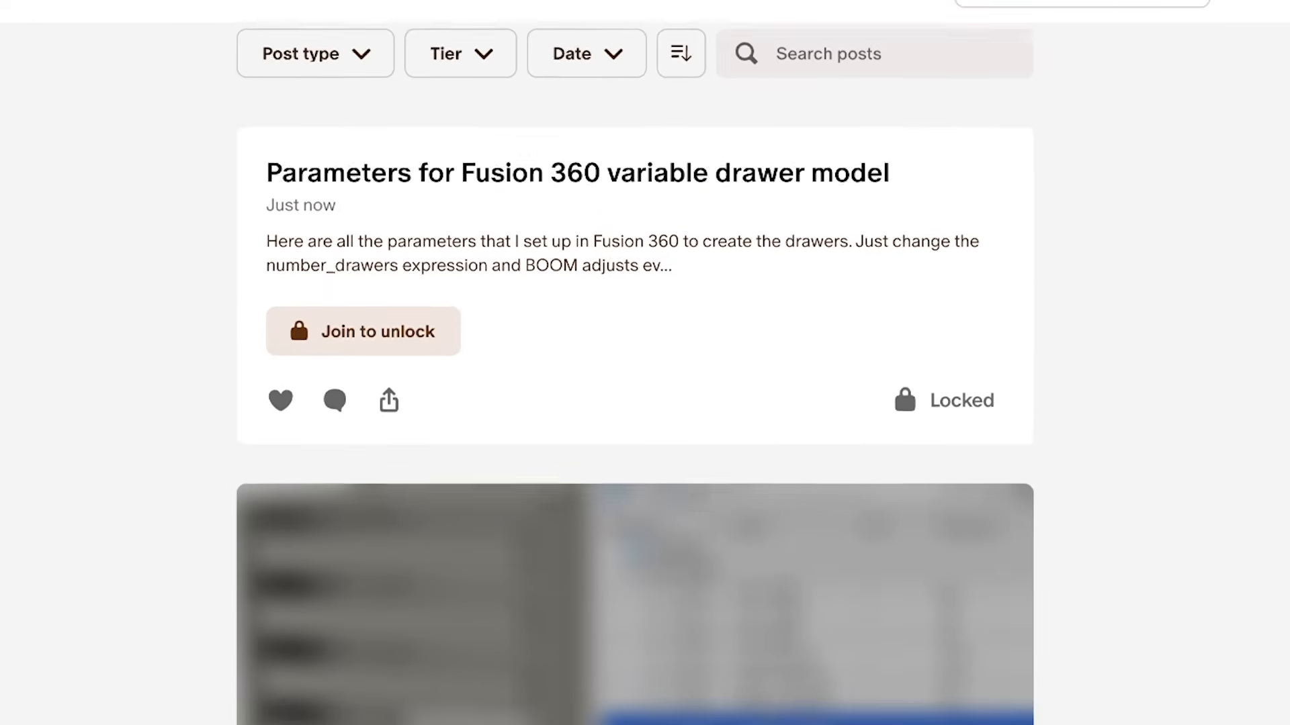
scroll(645, 376, down, 8)
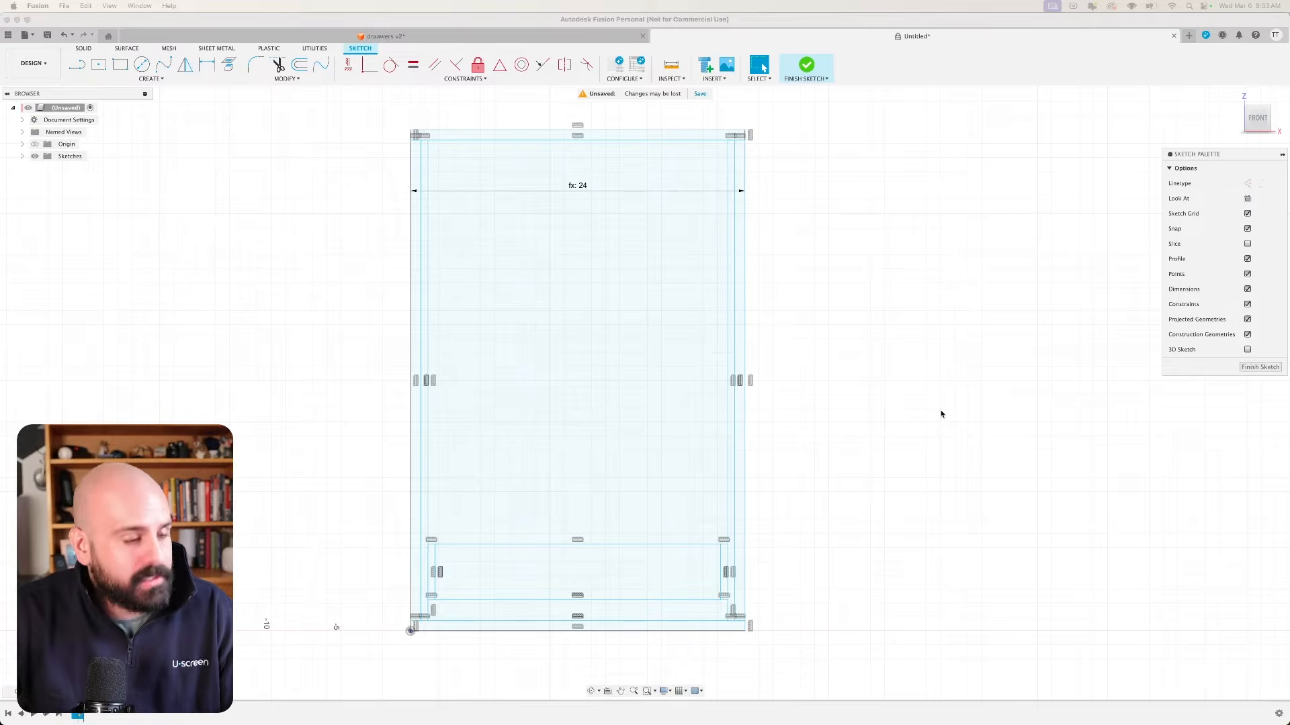
Return to Fusion and extrude the box's right side panel profile as a new body with a distance of box_depth.
click(941, 414)
key(e)
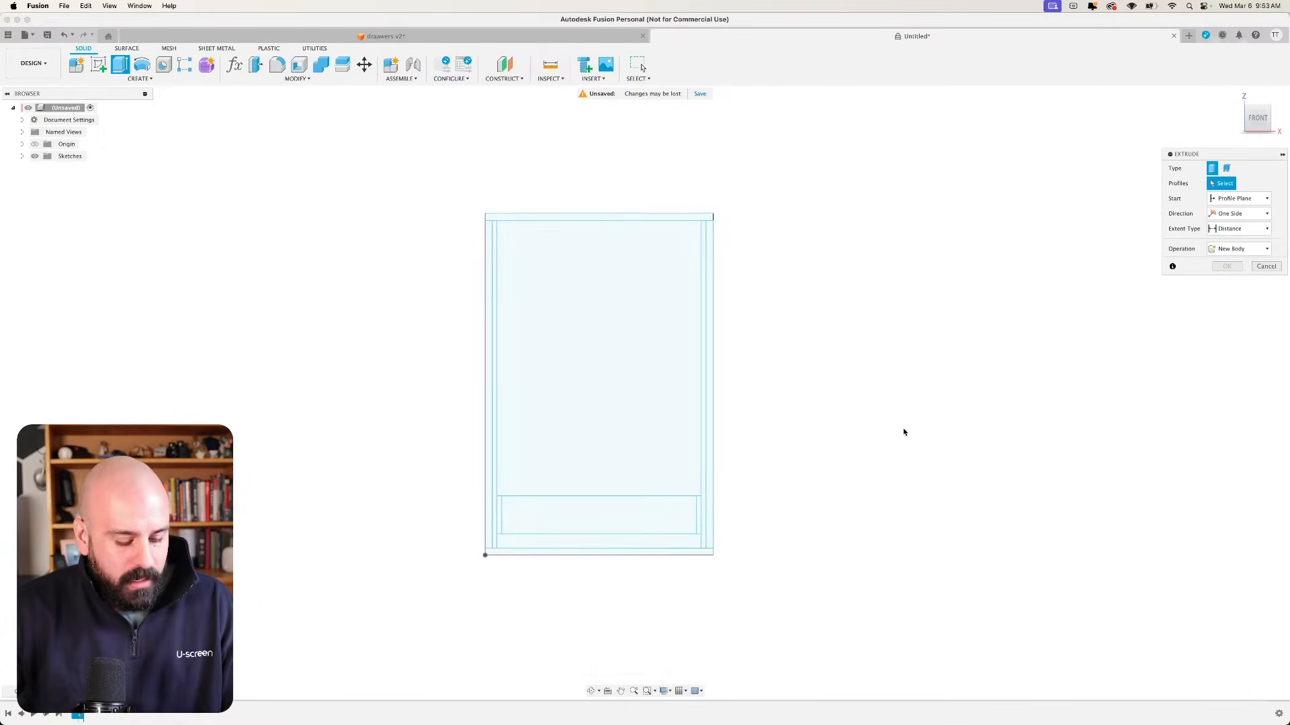
middle_drag(870, 438, 845, 437)
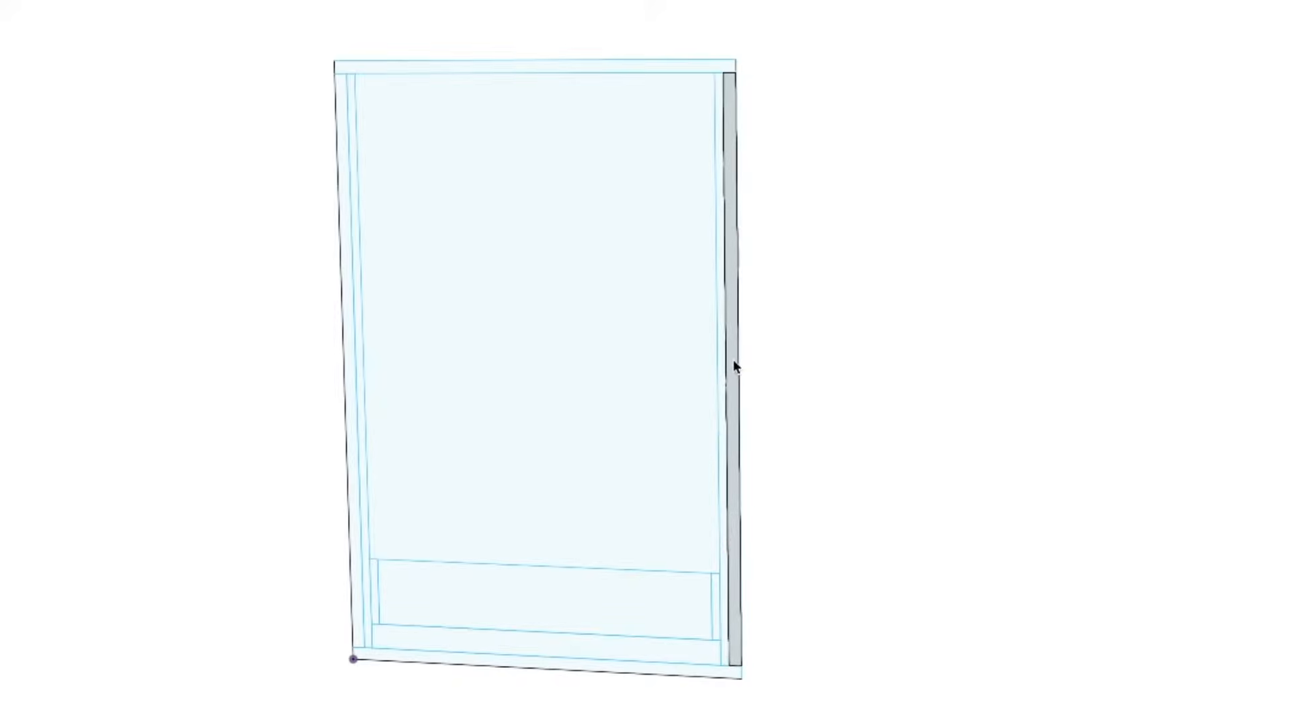
click(731, 362)
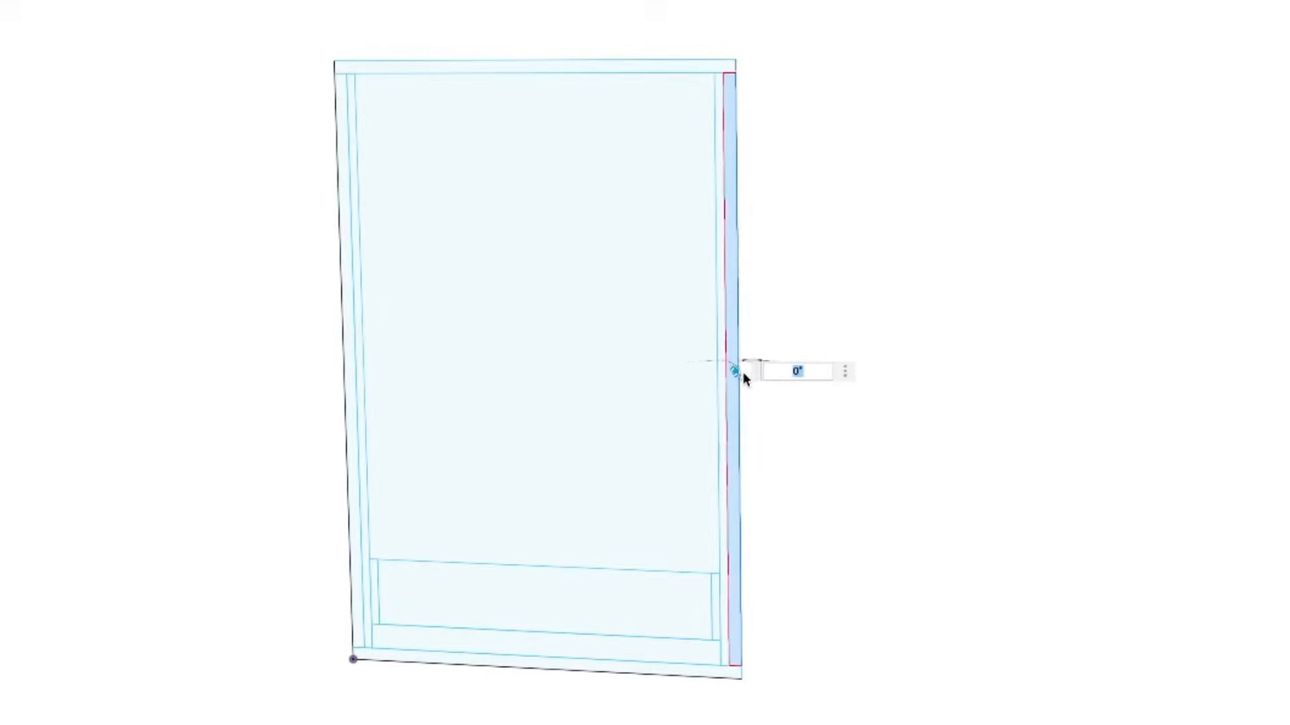
drag(737, 372, 937, 291)
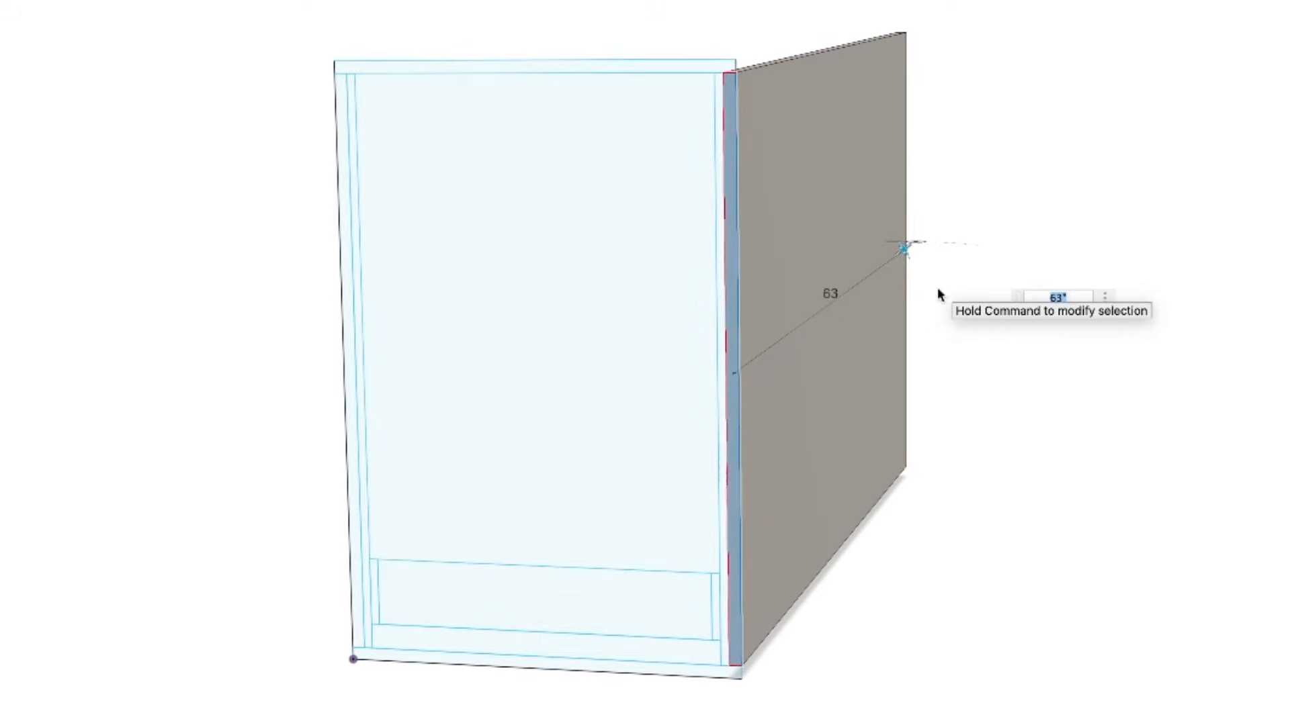
text(box)
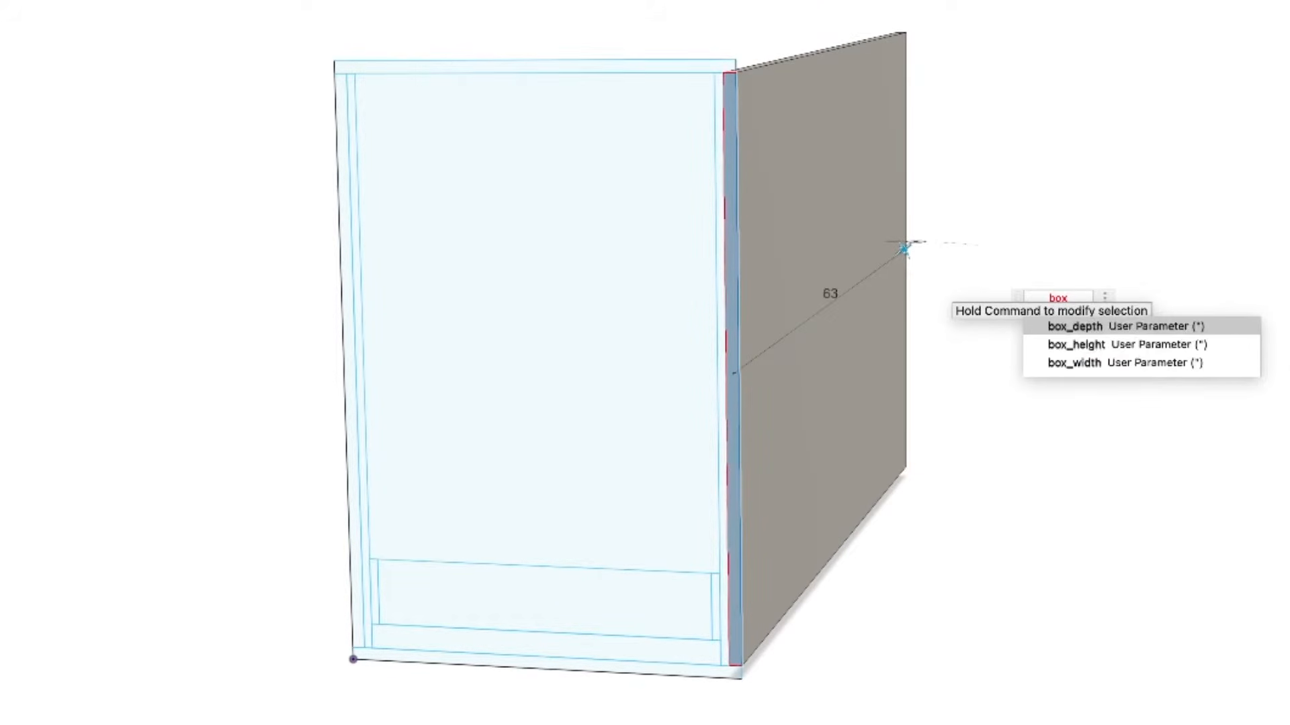
key(Return)
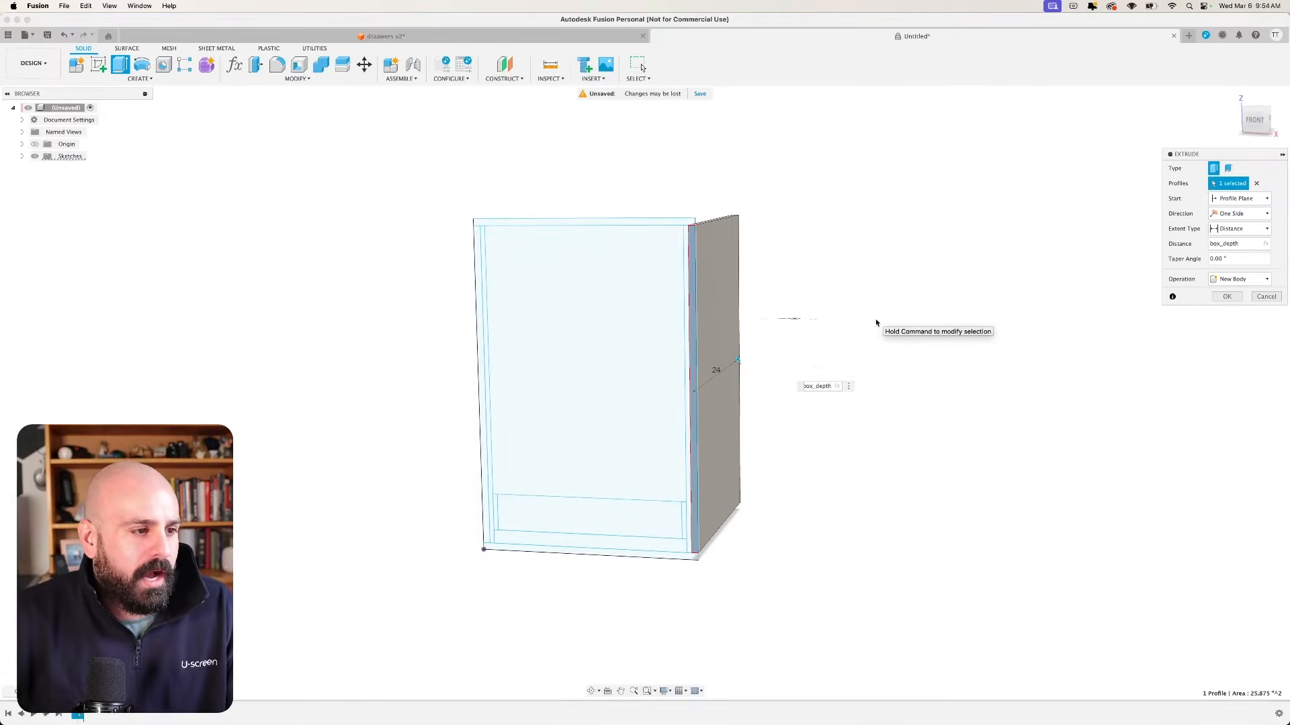
key(Return)
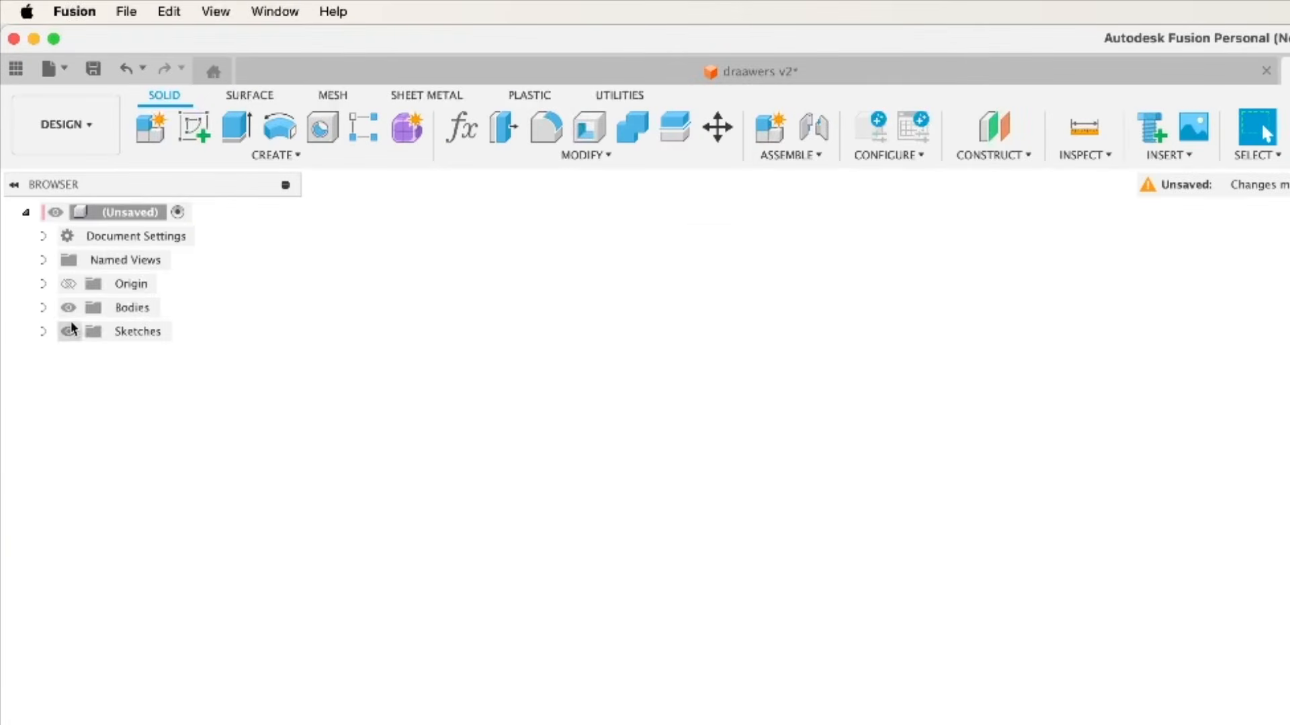
Make Sketch1 visible again so its remaining profiles can be selected.
click(43, 332)
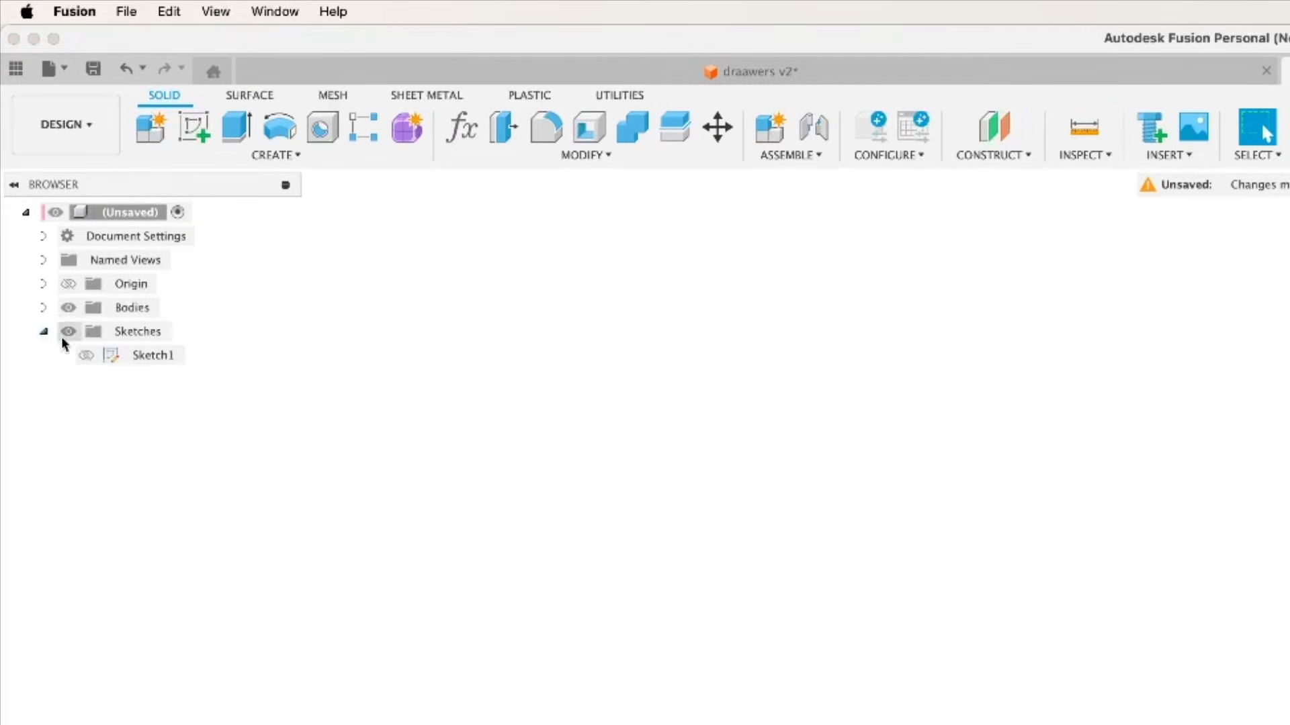
click(82, 356)
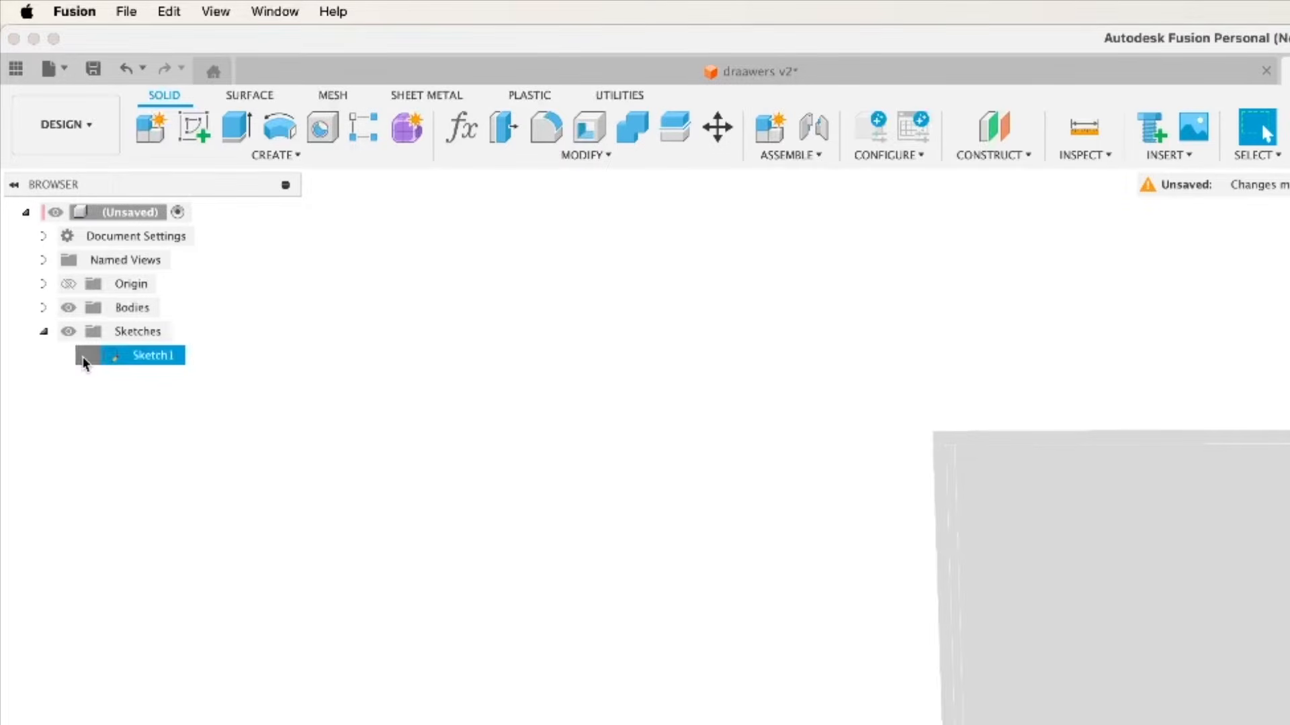
click(83, 358)
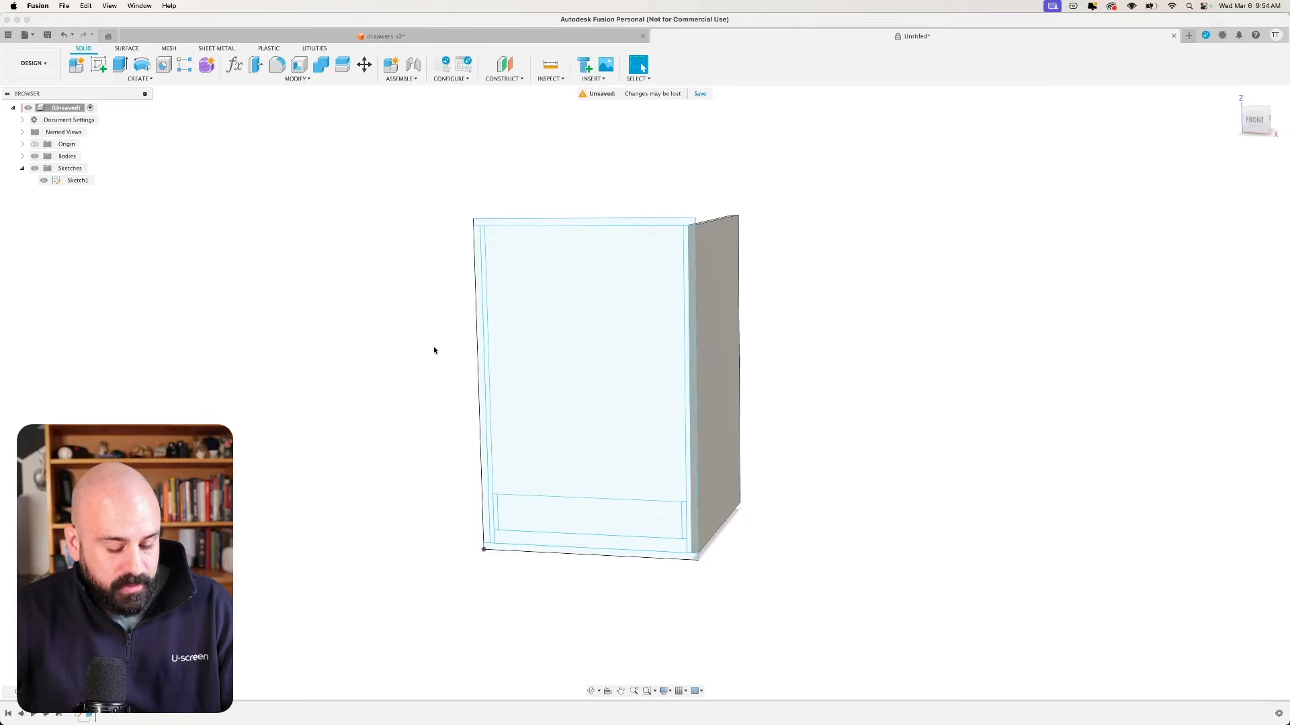
Extrude the box's left side panel profile as a new body with a distance of box_depth.
key(e)
click(482, 361)
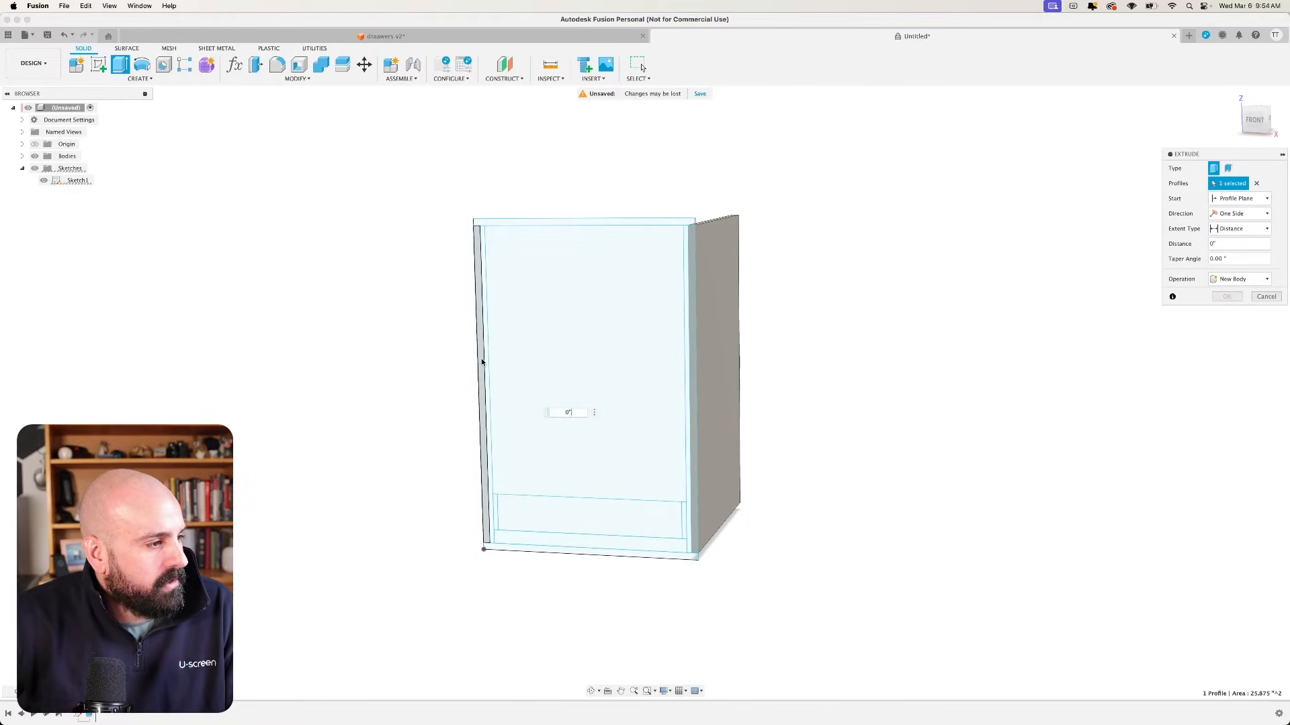
text(box_depth)
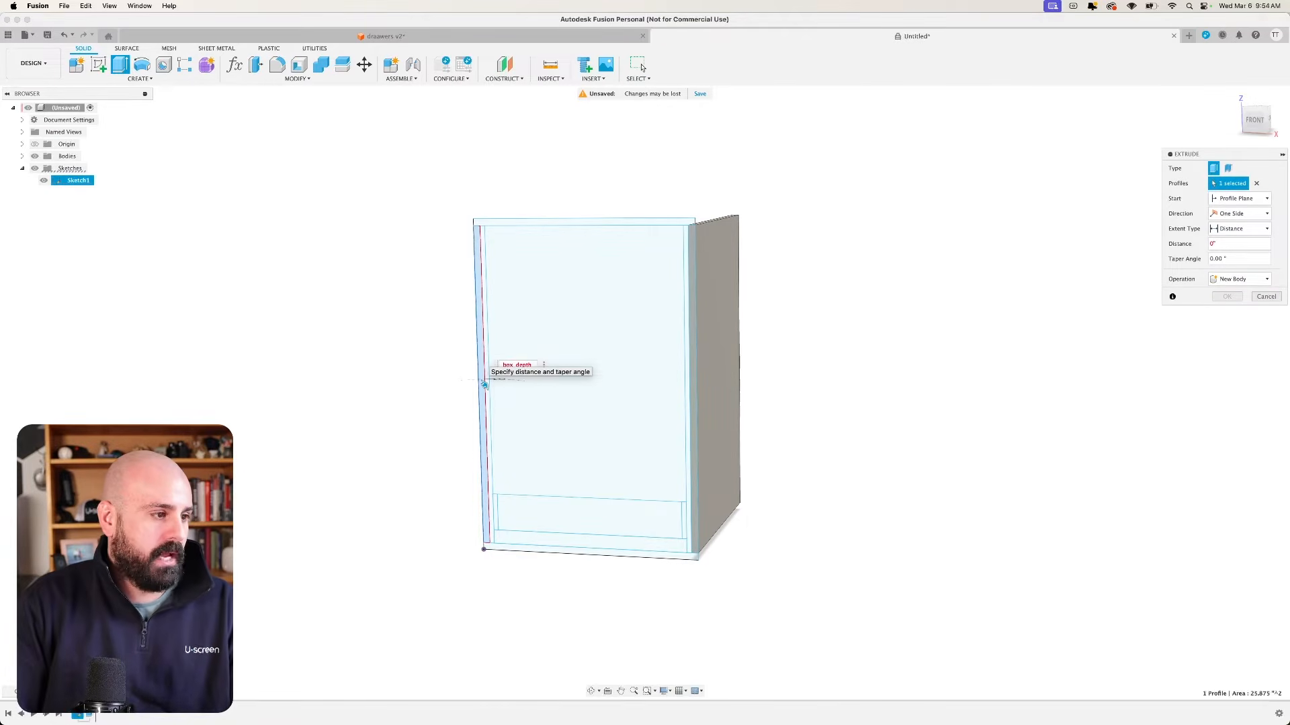
key(Return)
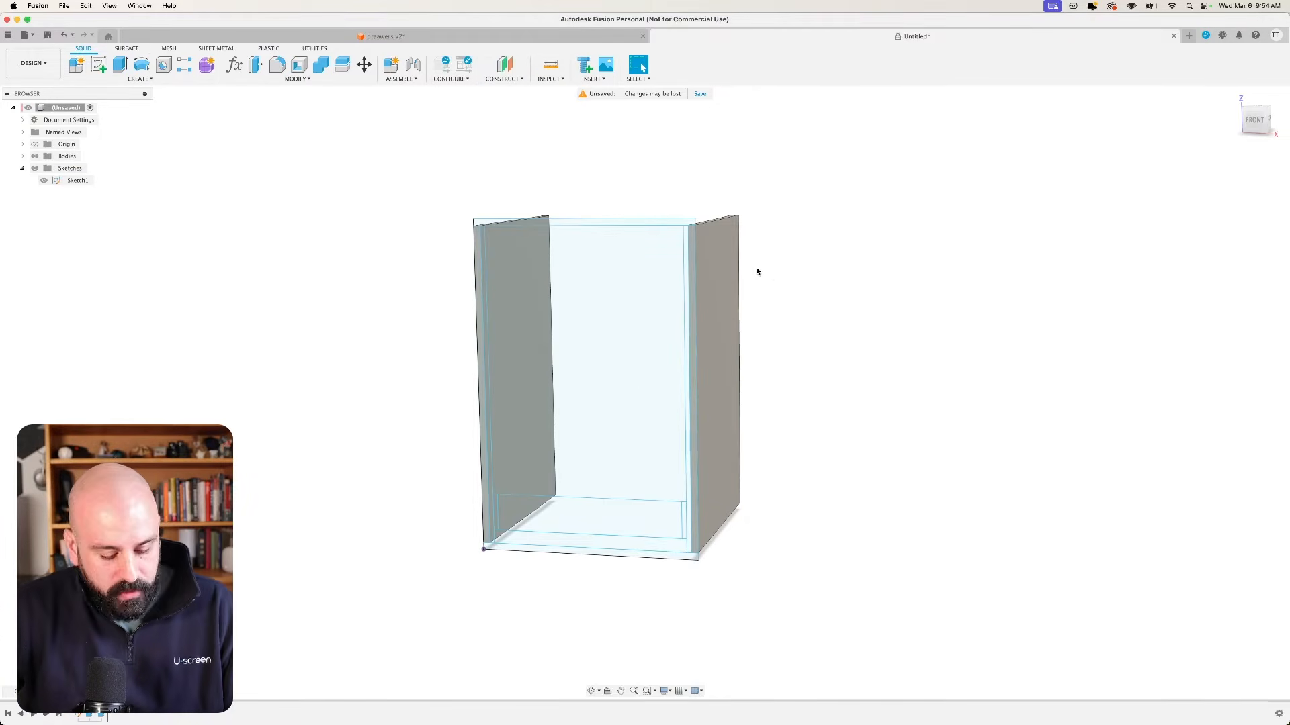
Extrude the box's top panel profile as a new body with a distance of box_depth.
key(e)
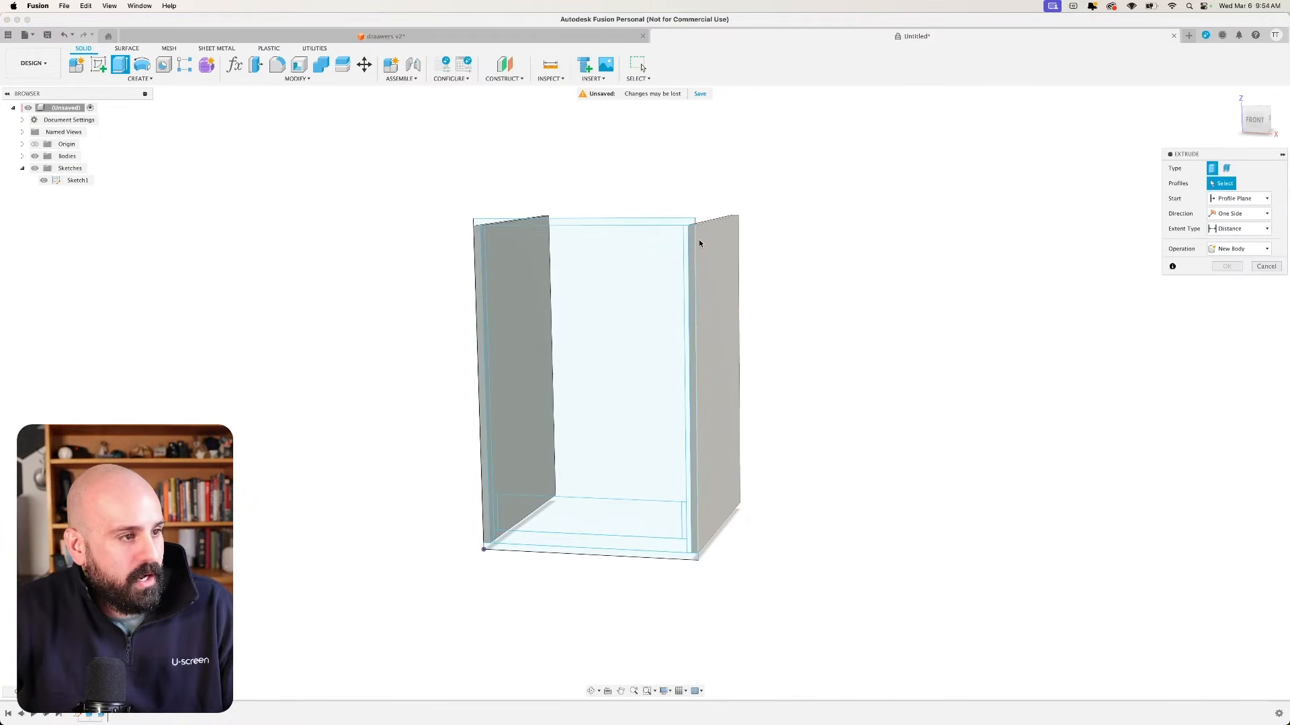
click(645, 223)
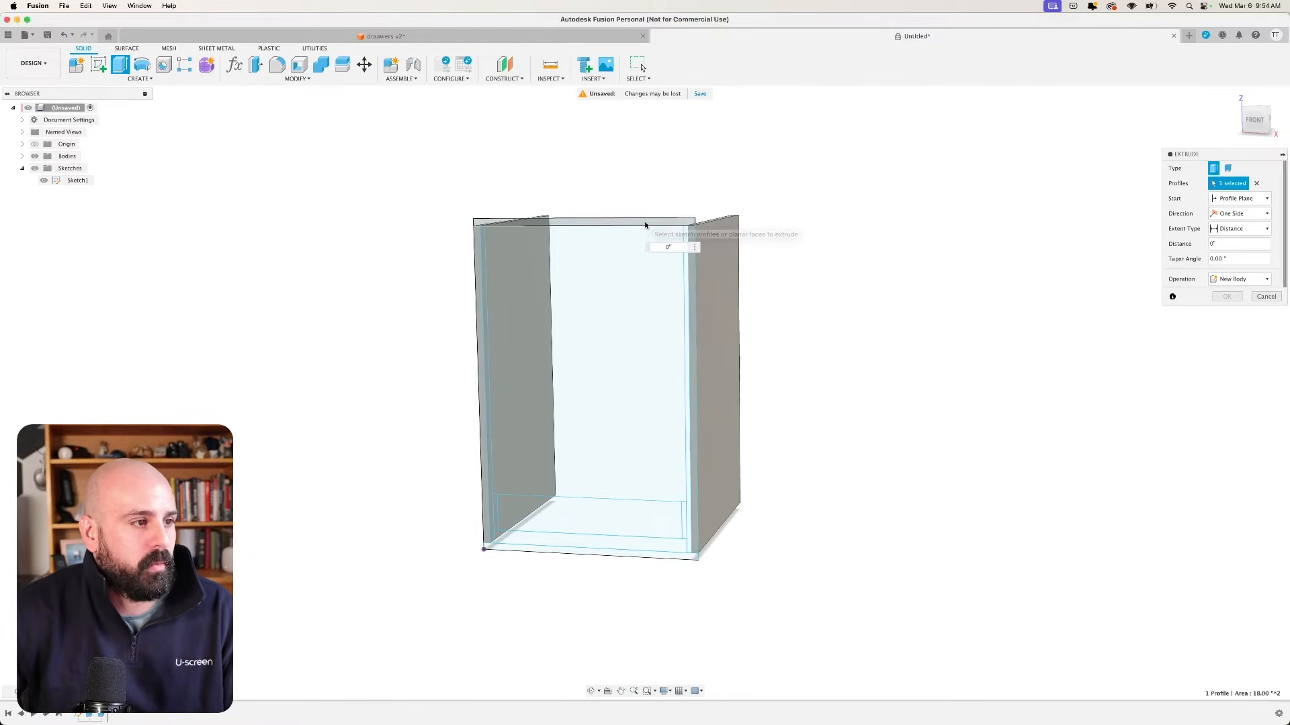
text(box)
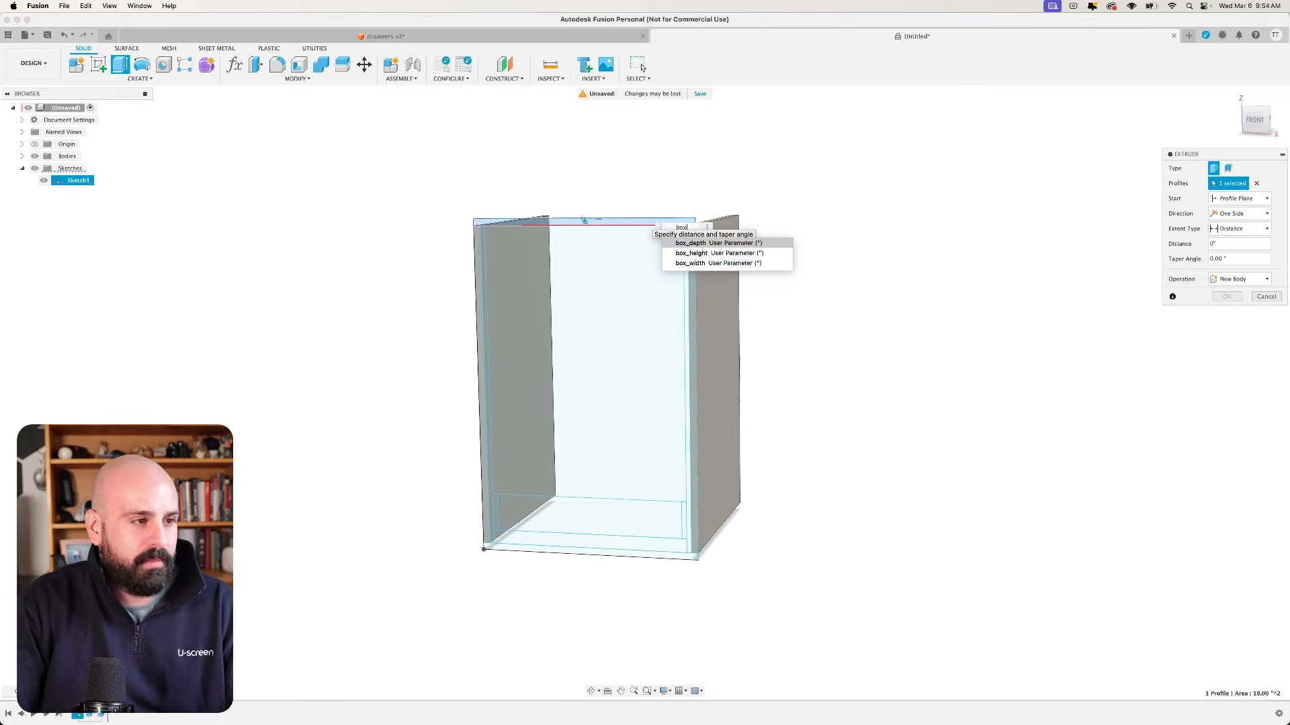
key(Return)
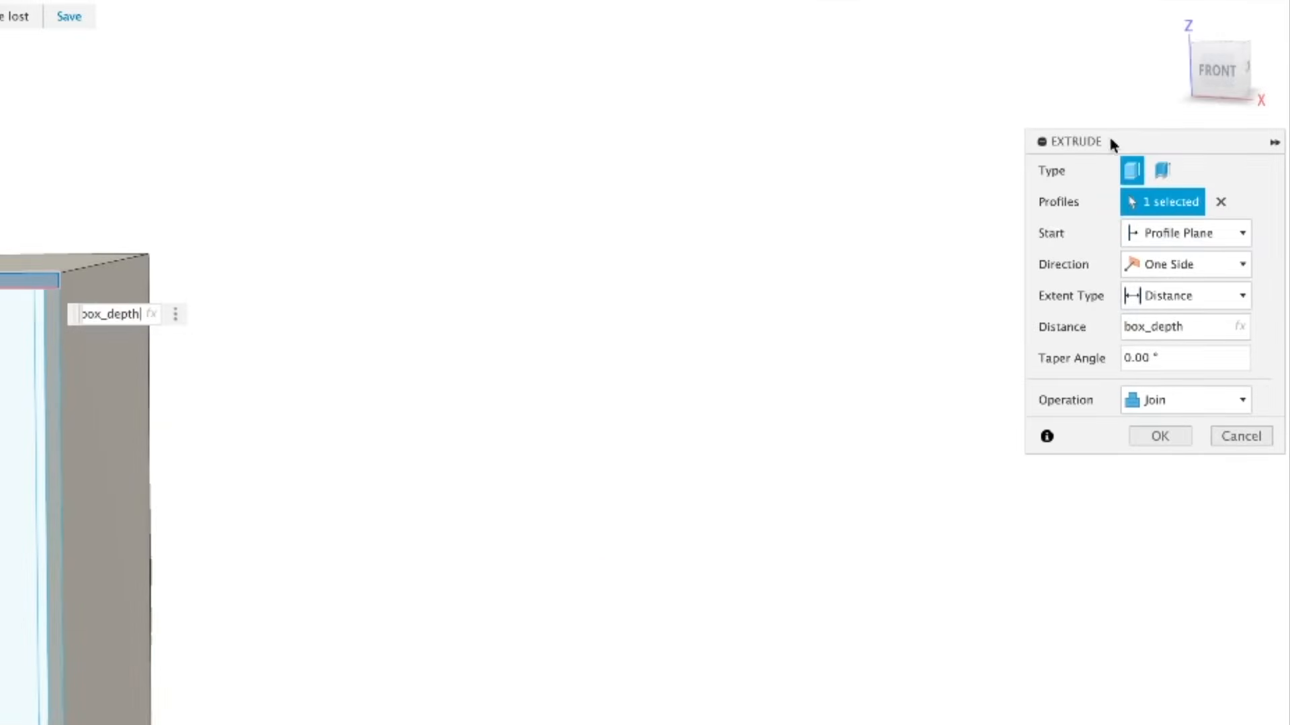
drag(1109, 141, 902, 235)
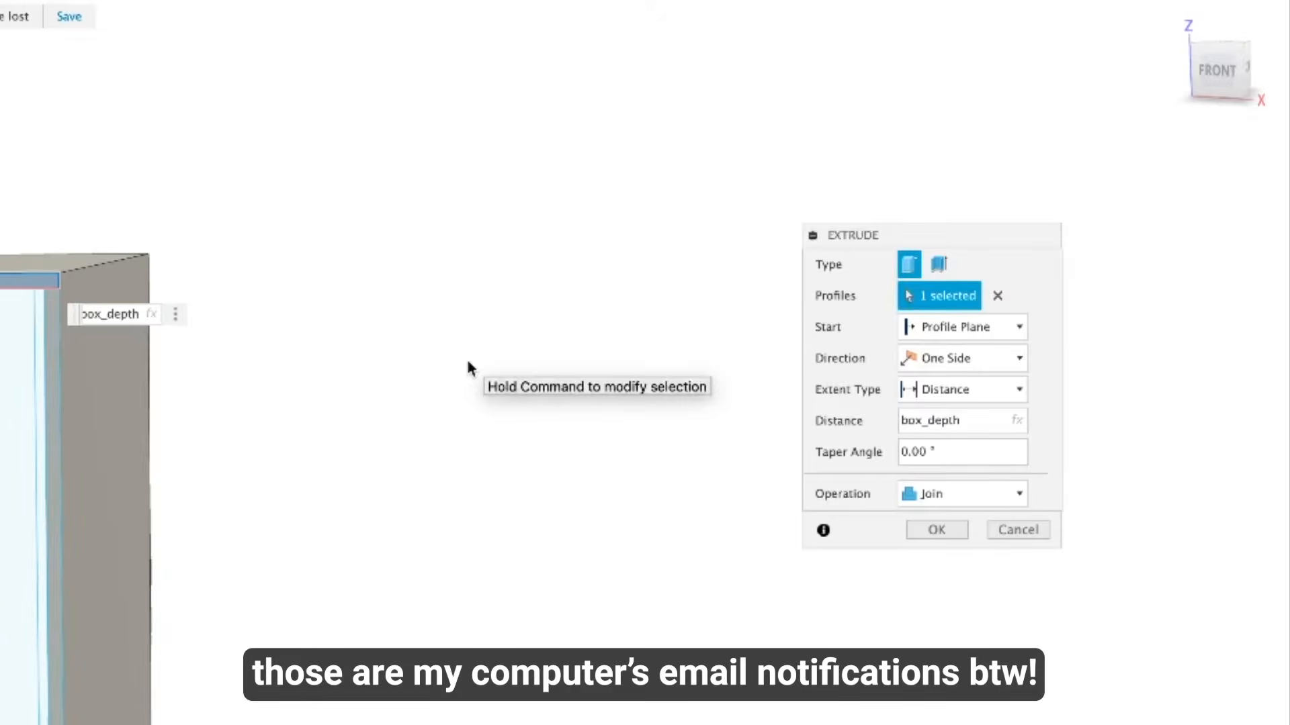
click(929, 494)
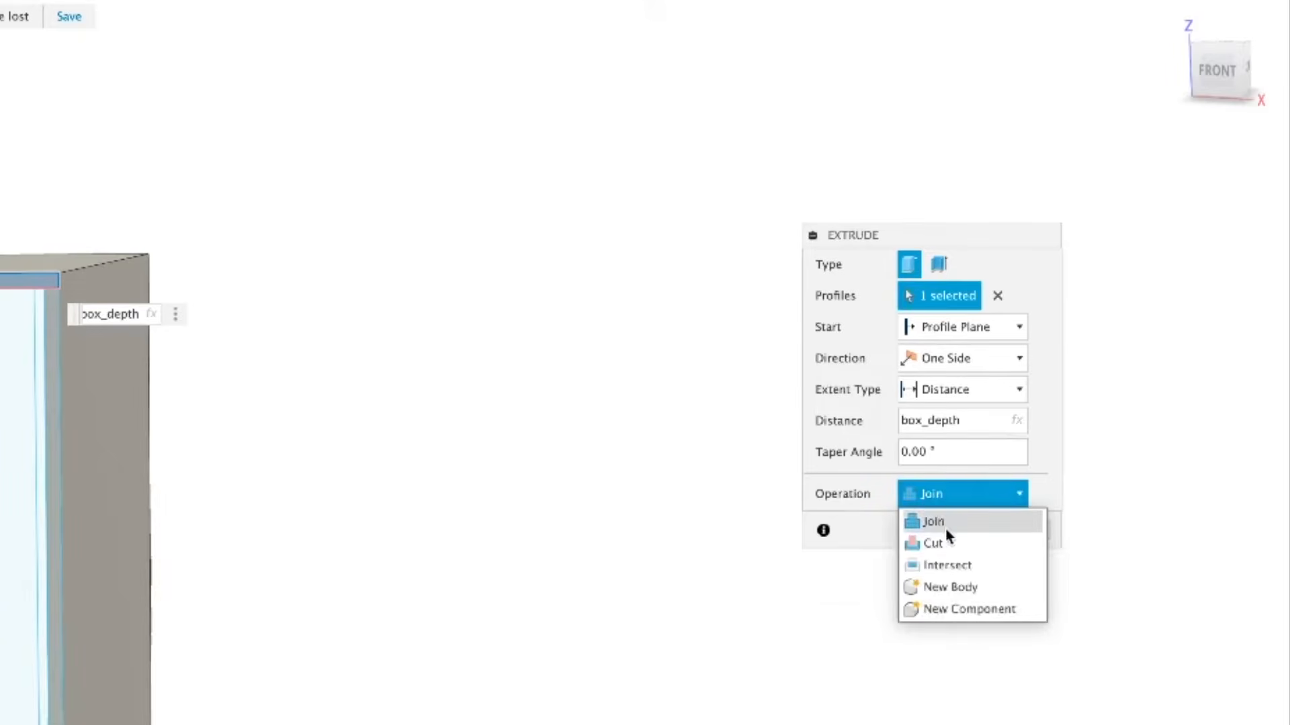
click(942, 580)
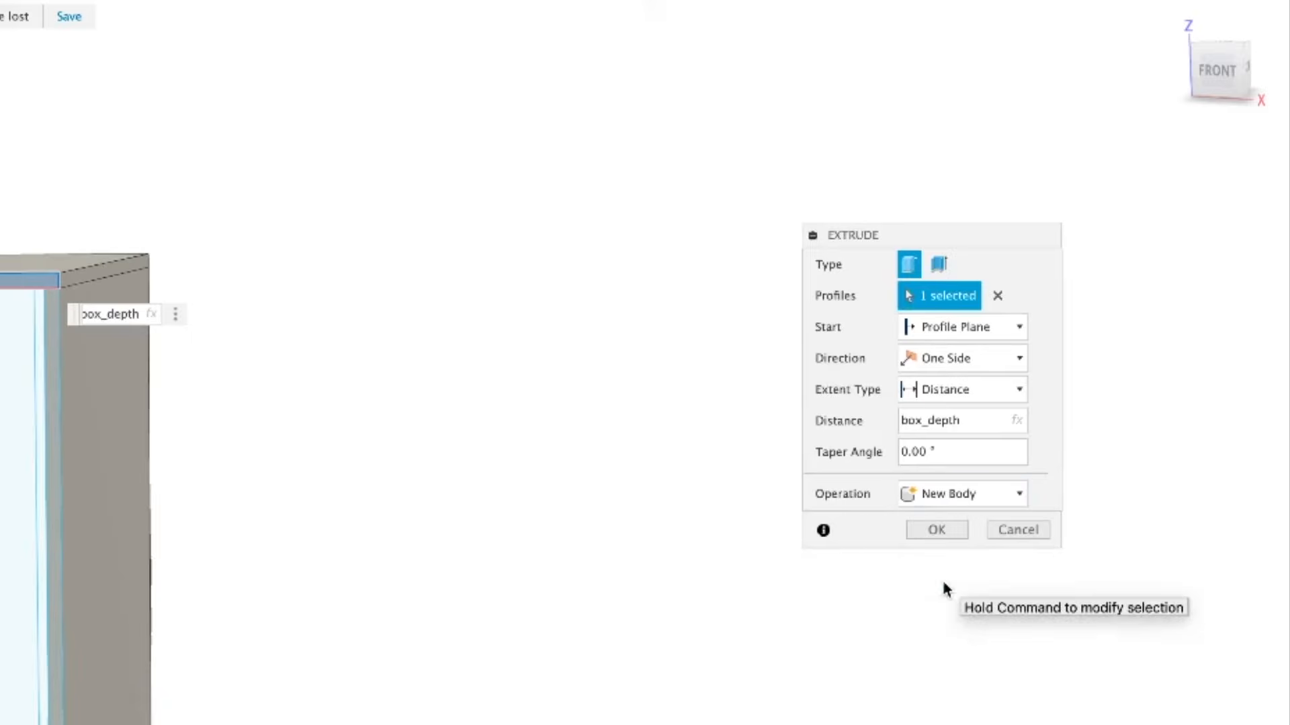
click(939, 530)
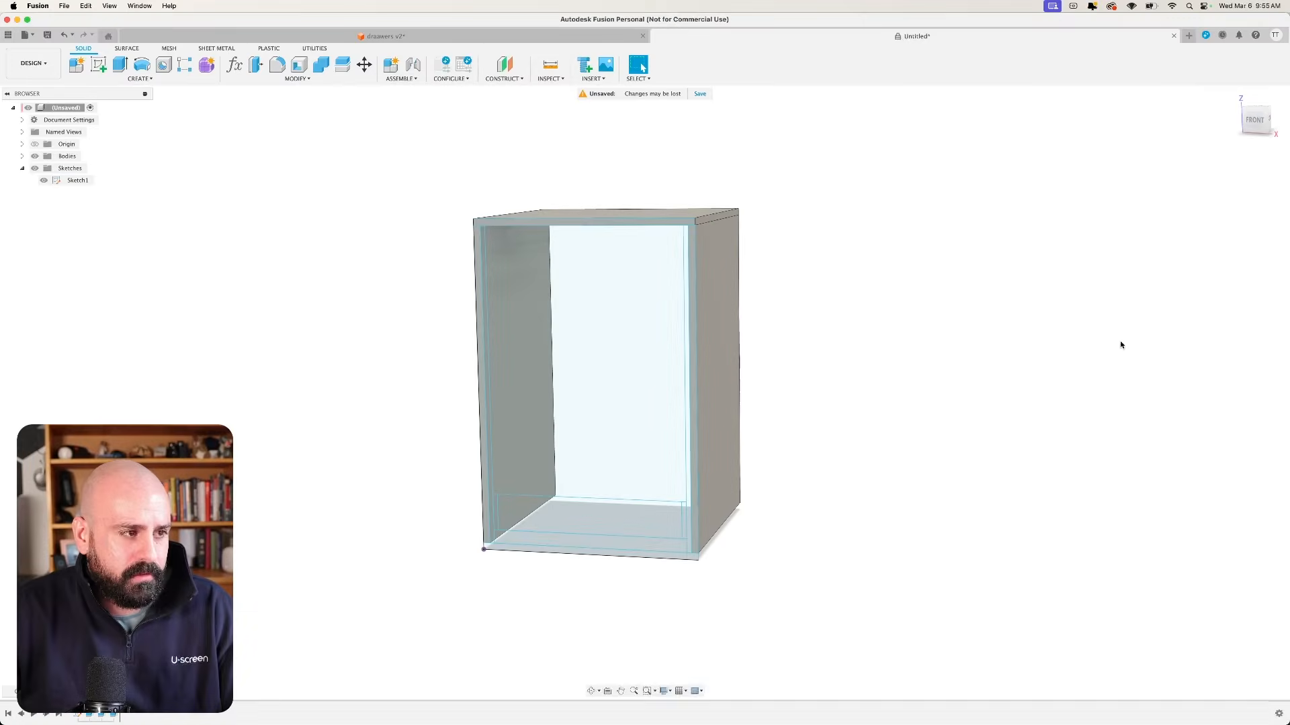
Extrude the box's bottom panel profile as a new body with a distance of box_depth.
key(e)
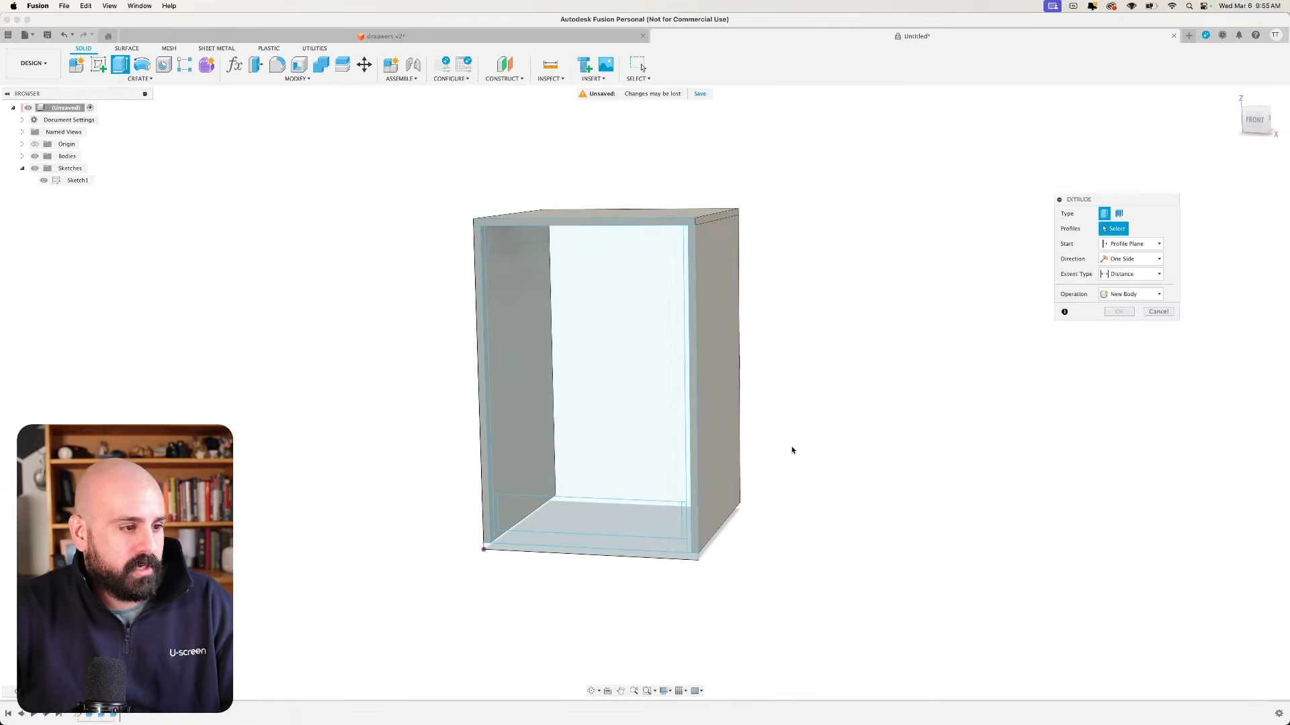
click(606, 553)
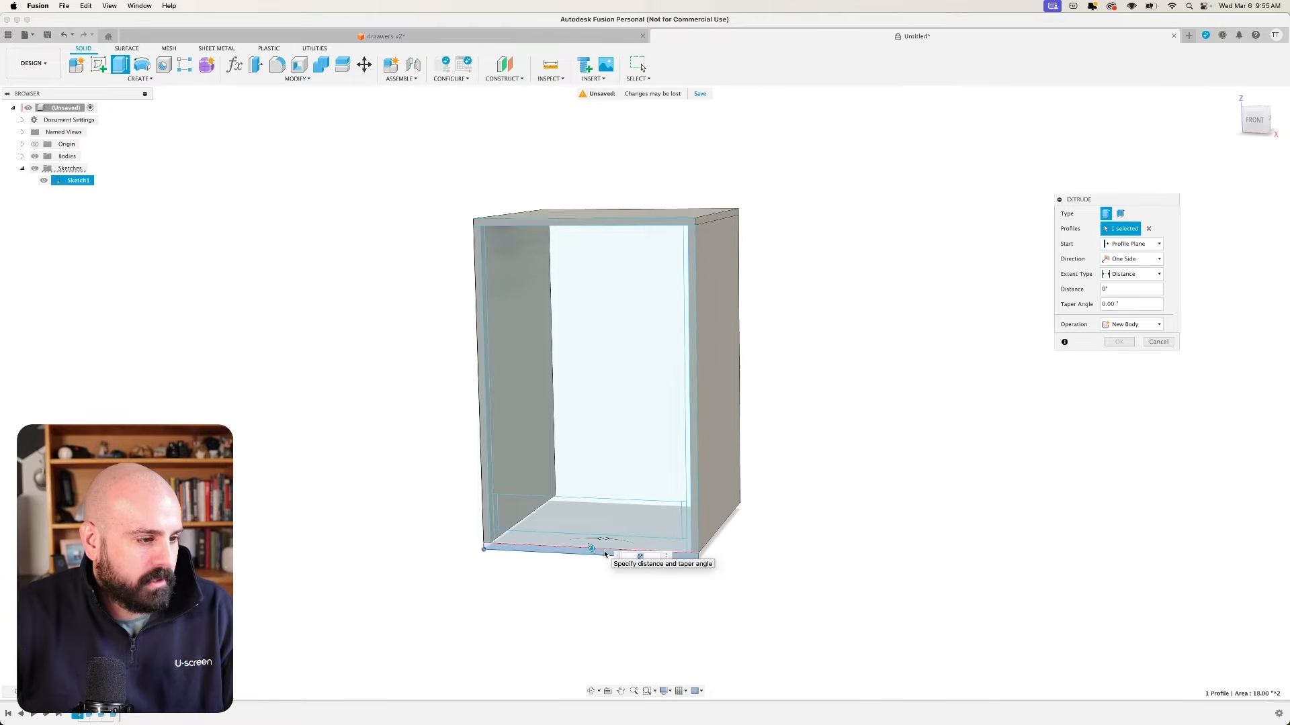
text(box_depth)
key(Return)
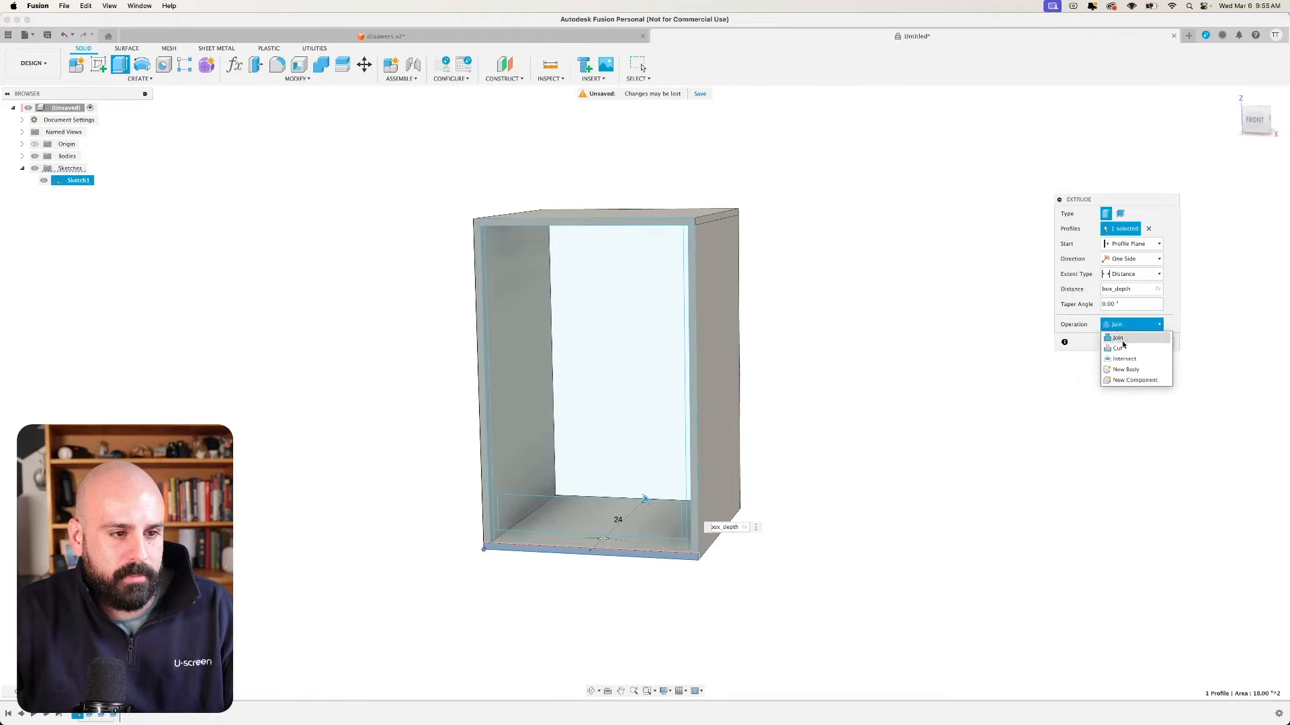
click(1124, 370)
click(1119, 343)
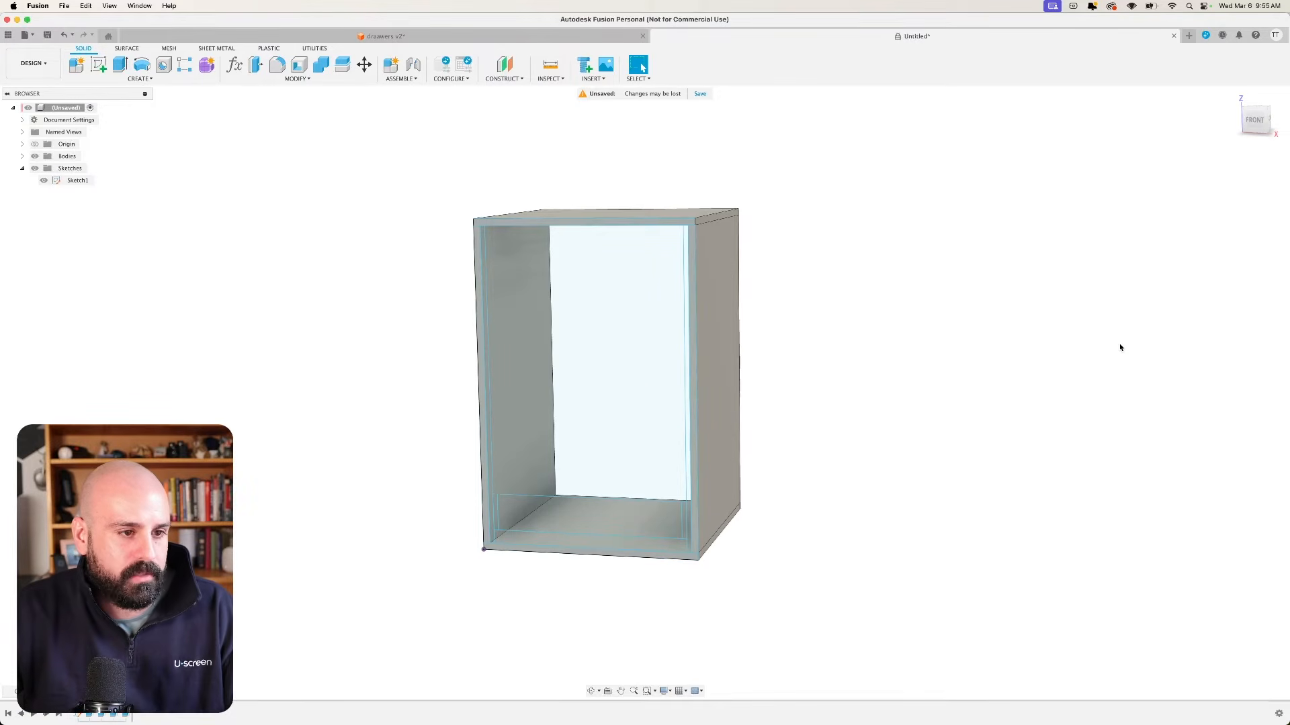
Open the user parameters beside the model and set box_width to 30 inches to test the box's parametric behaviour.
click(296, 79)
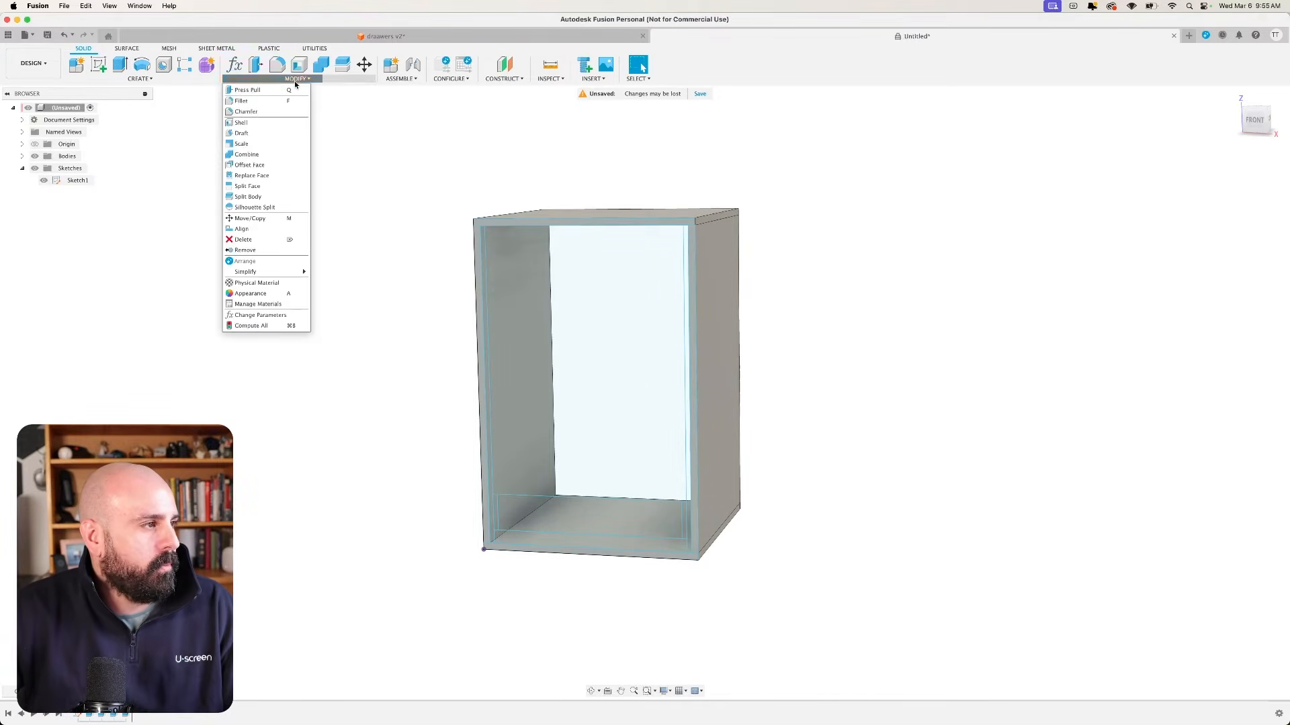
click(258, 316)
drag(277, 190, 455, 178)
drag(600, 183, 952, 199)
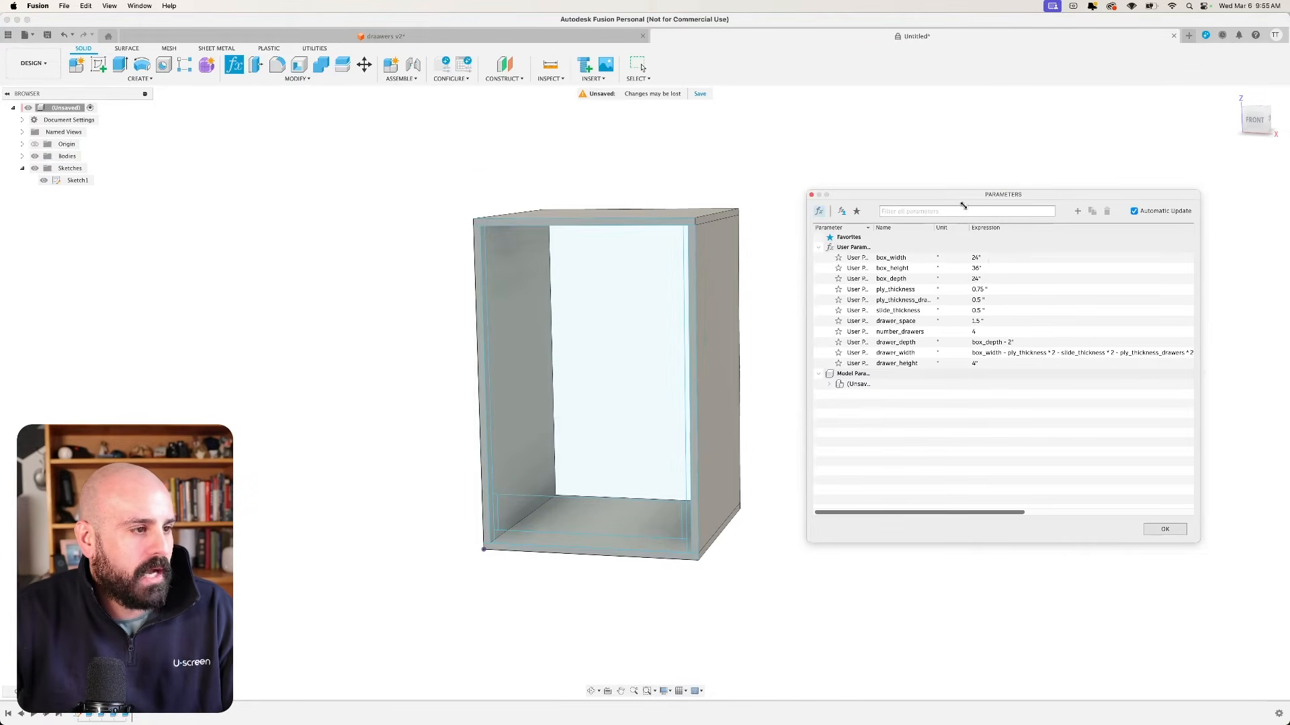
double_click(981, 257)
scroll(896, 502, left, 3)
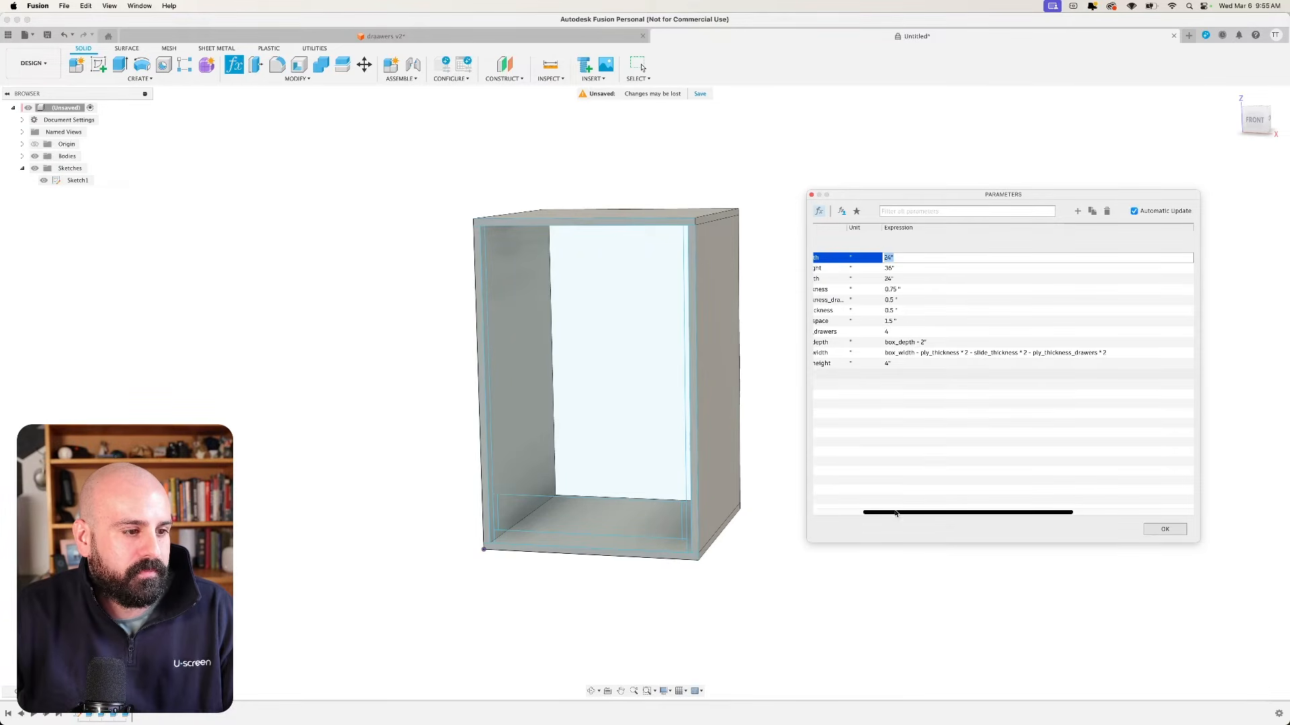
click(976, 258)
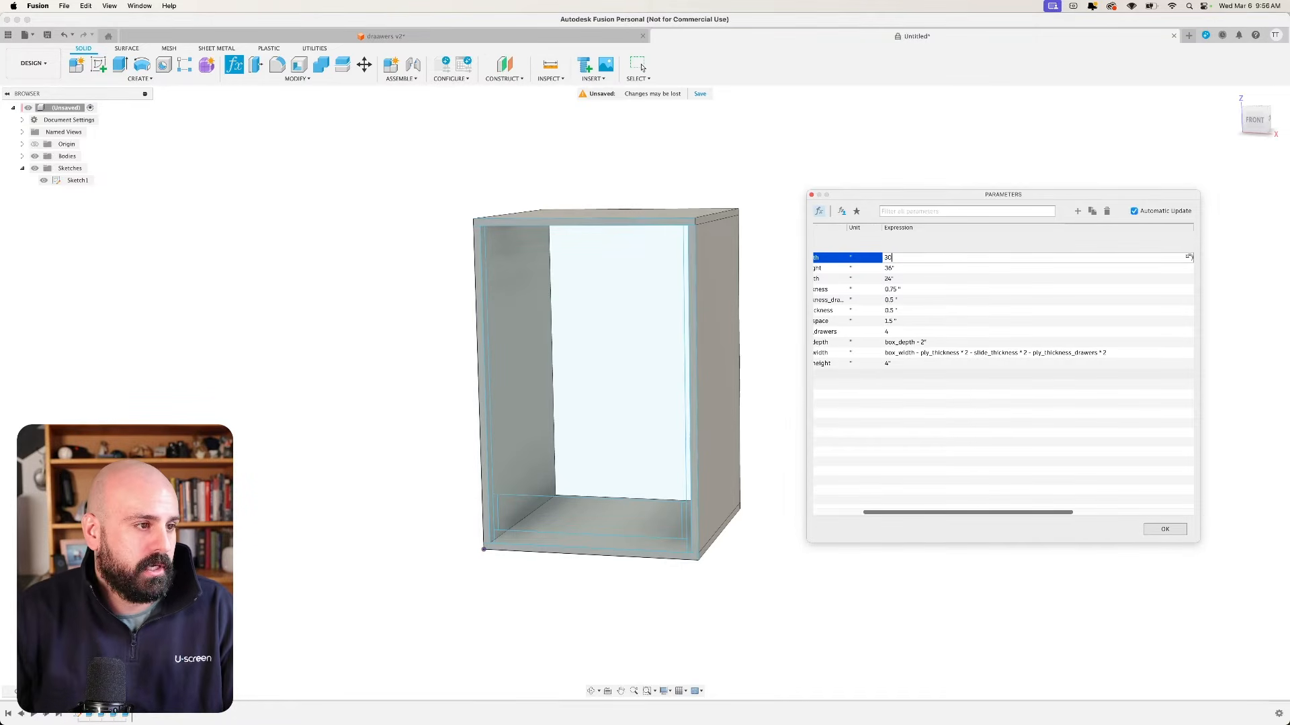
key(Return)
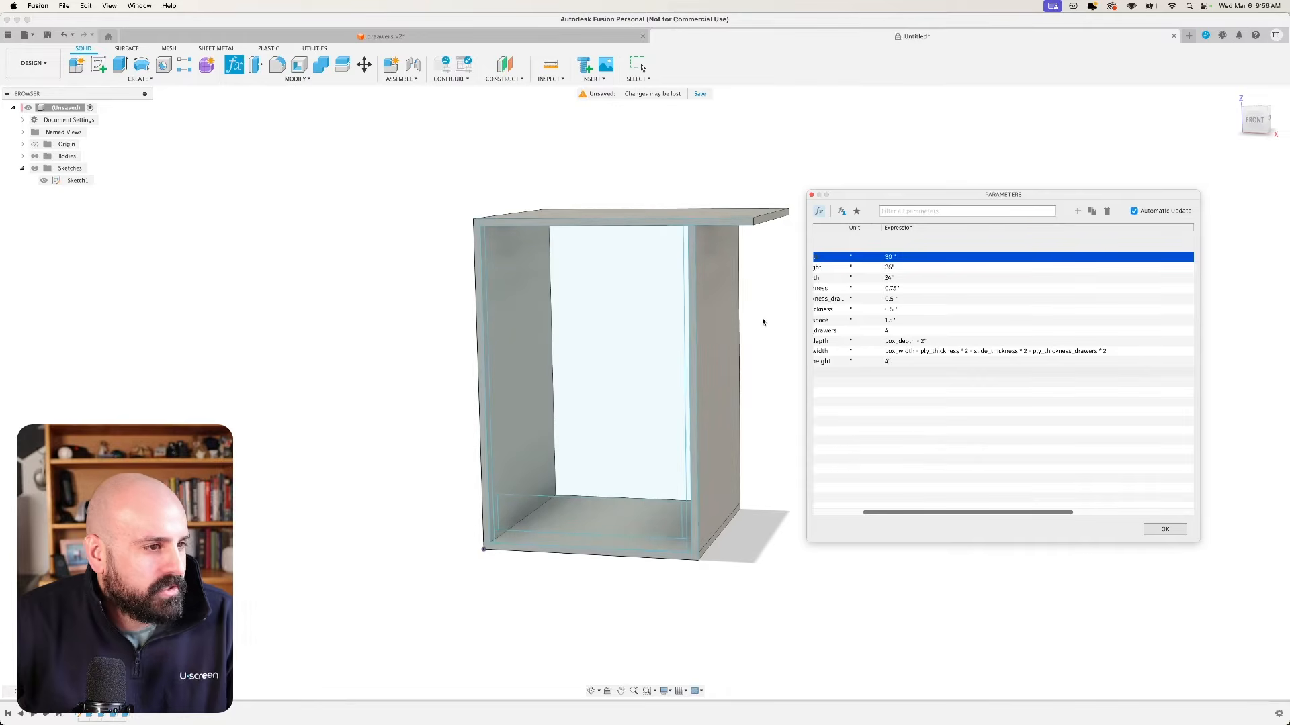
Restore the box_width parameter to 24 inches.
double_click(889, 258)
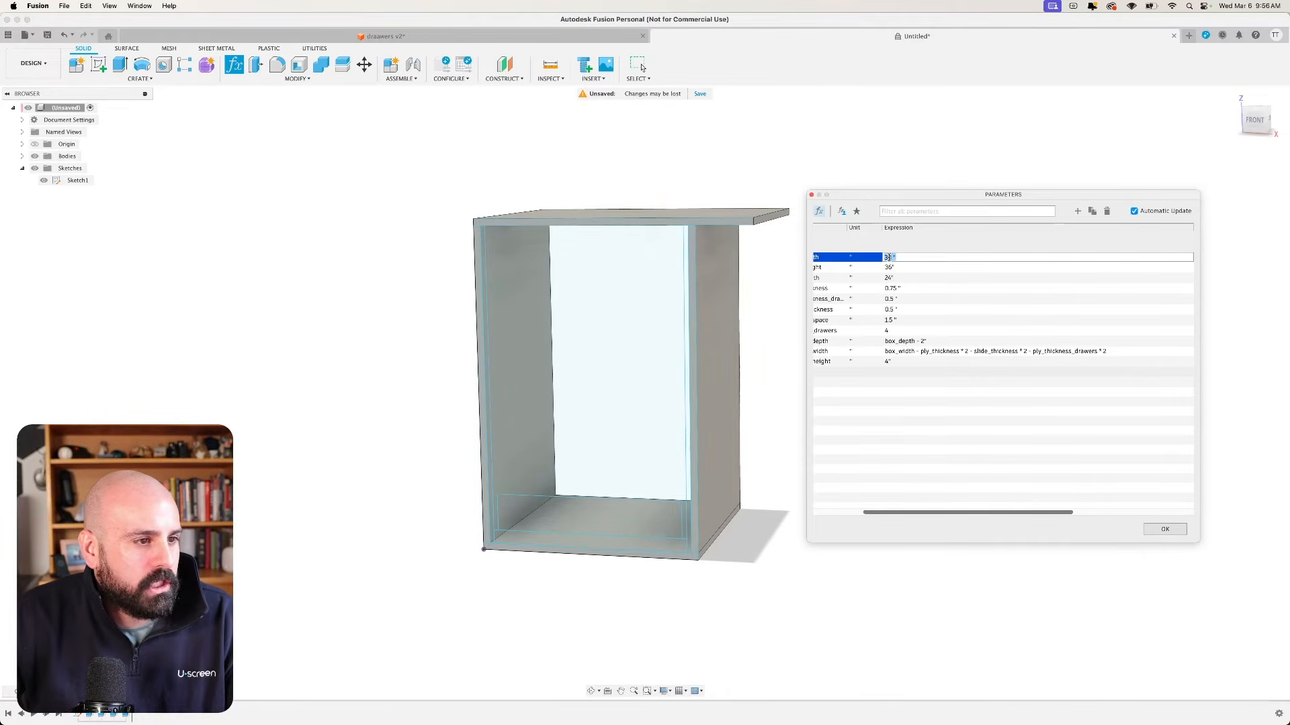
text(25)
key(Return)
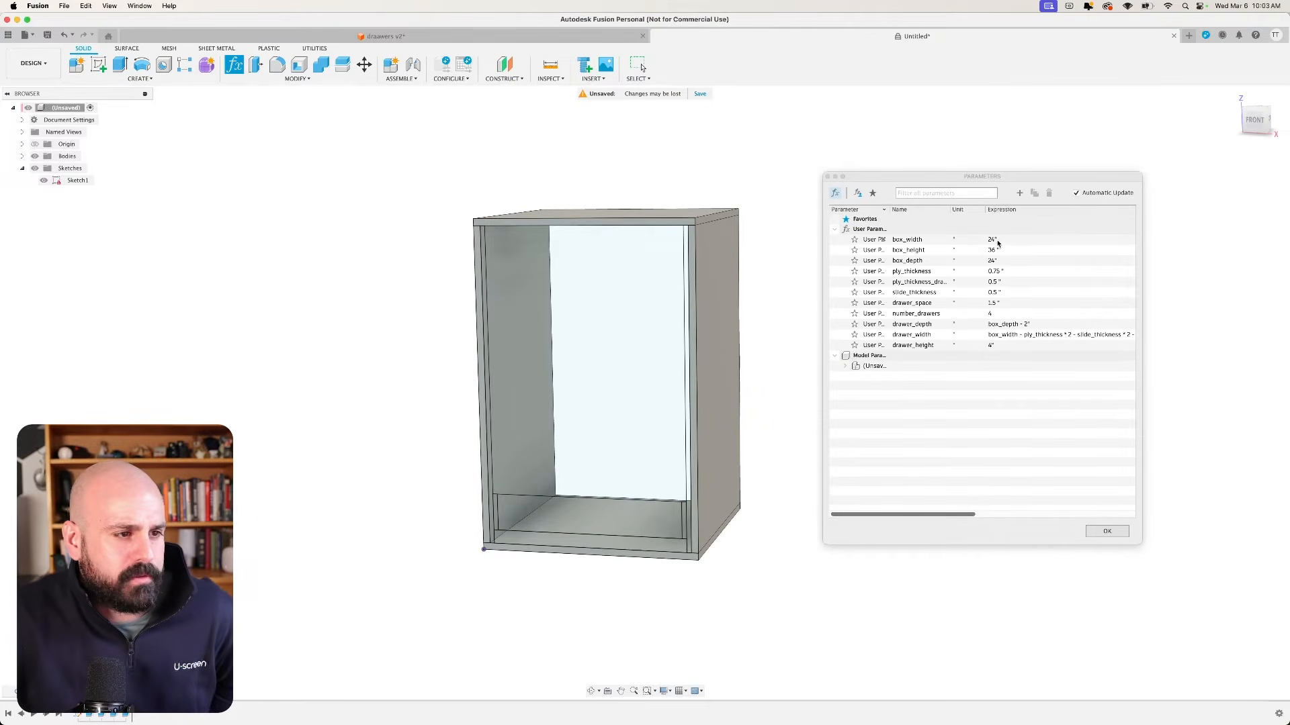
Widen the parameters window and narrow the Expression column so parameter names, expressions and values fit together.
double_click(997, 241)
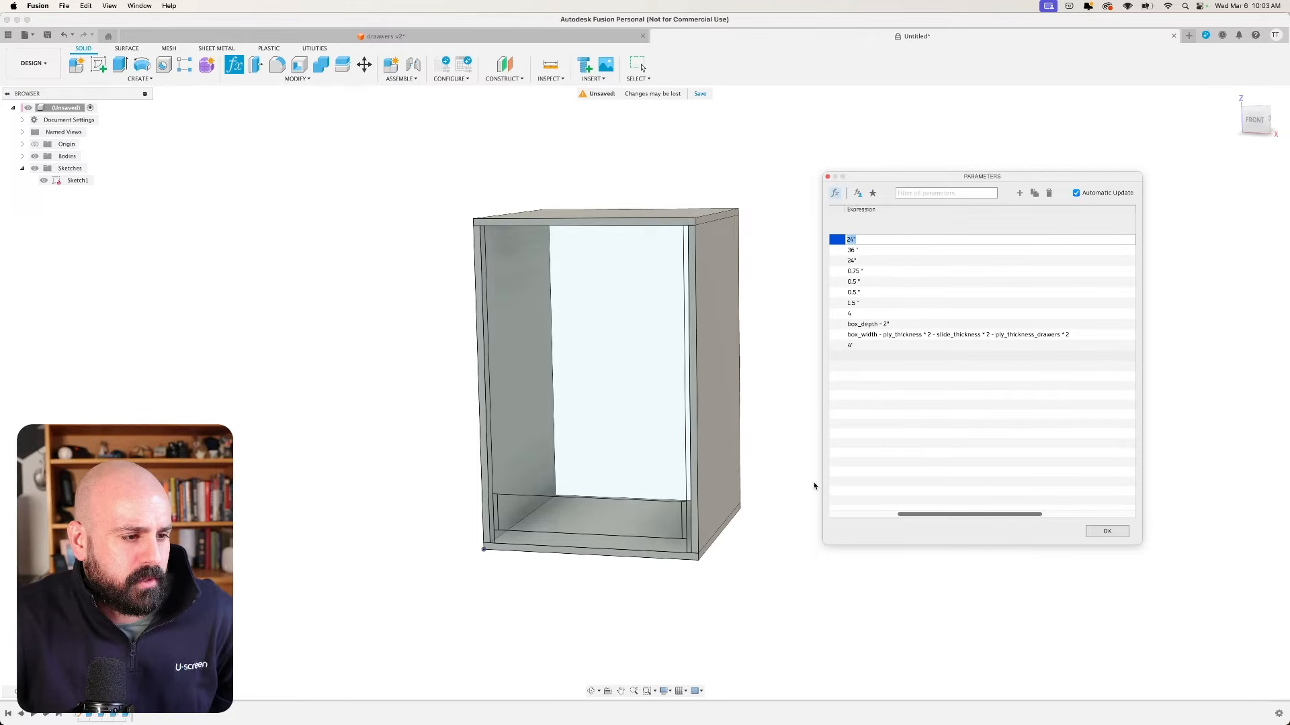
drag(821, 478, 719, 471)
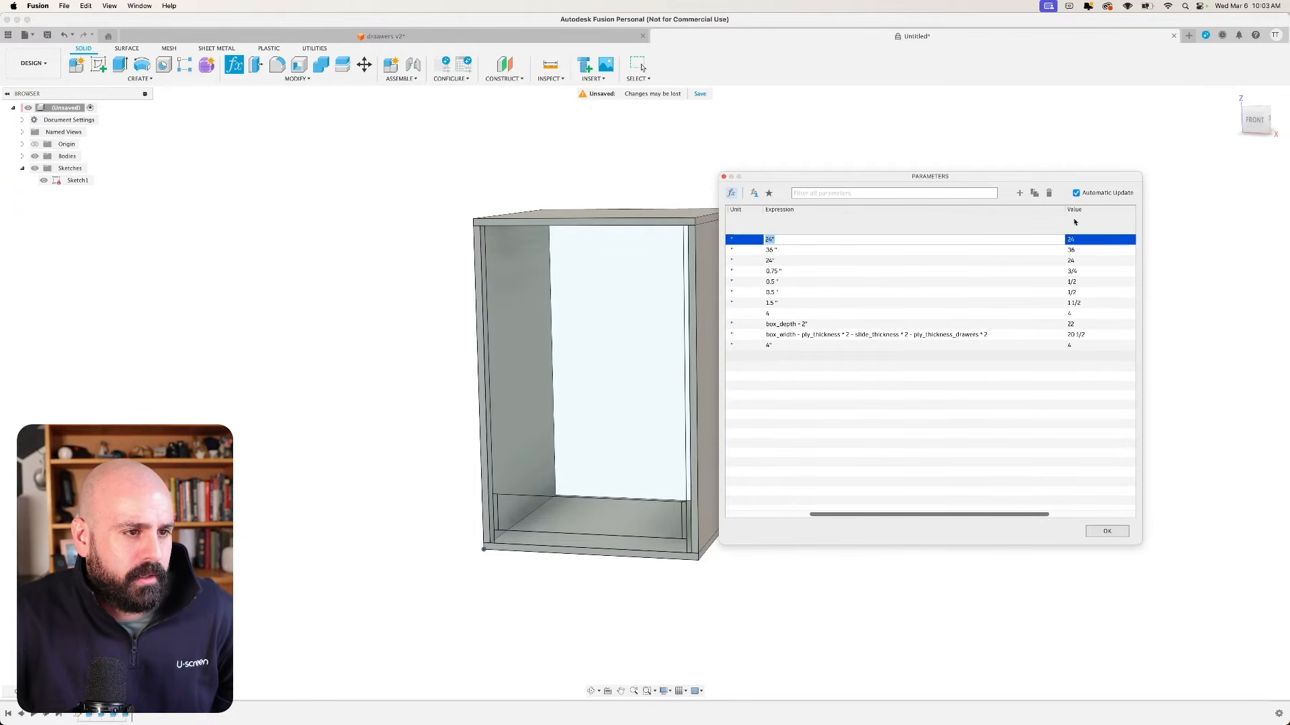
drag(1063, 213, 935, 213)
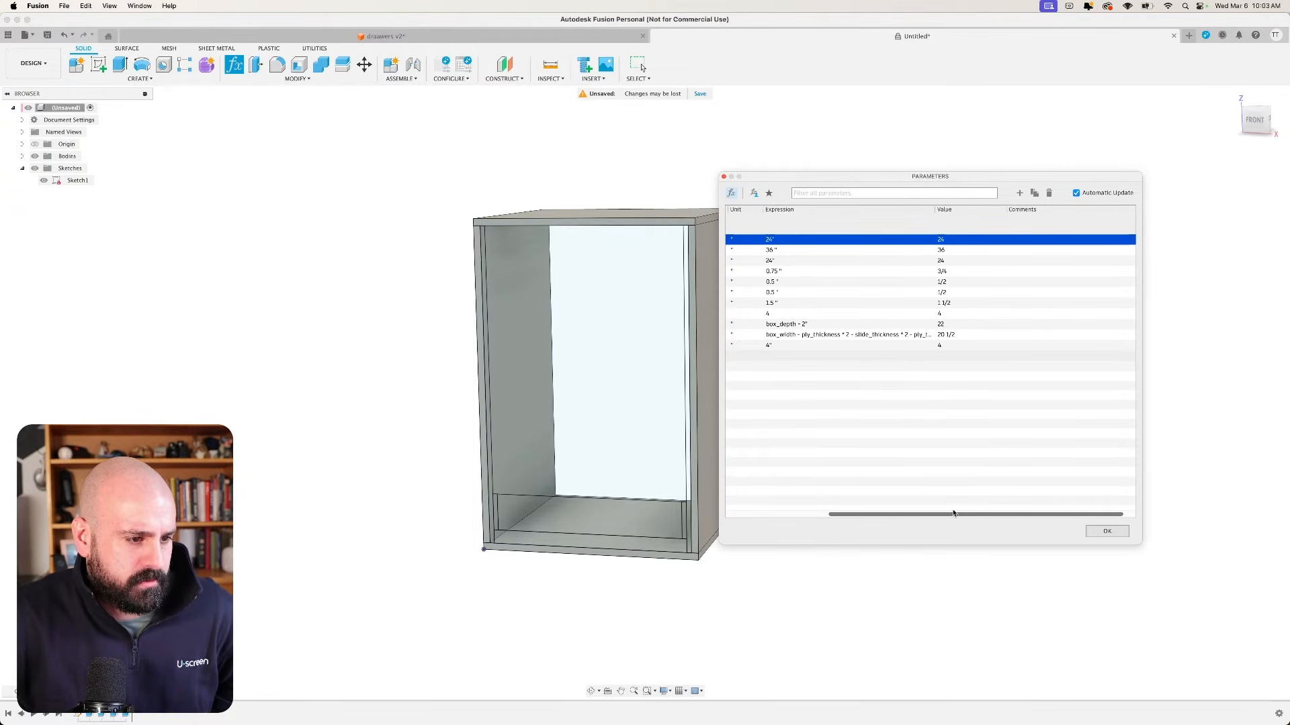
drag(952, 512, 844, 508)
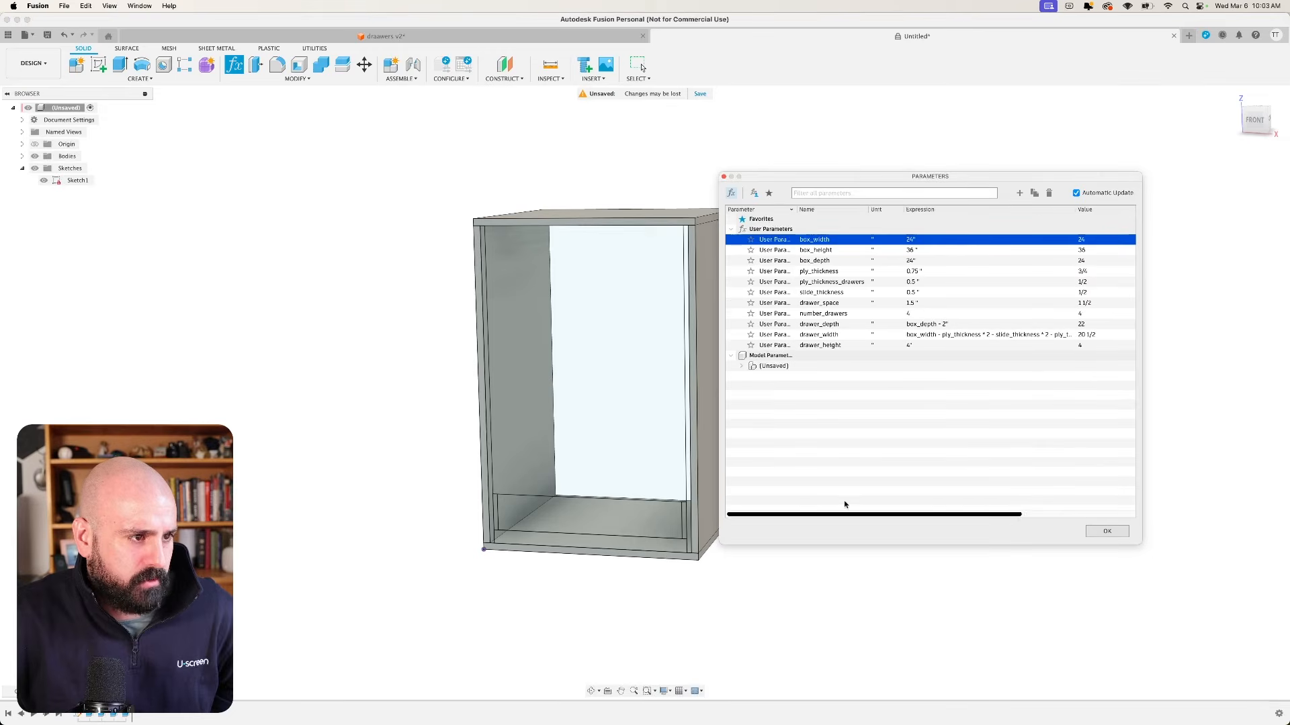
Set the box_width parameter to 30 inches to test the width again.
click(911, 240)
text(30)
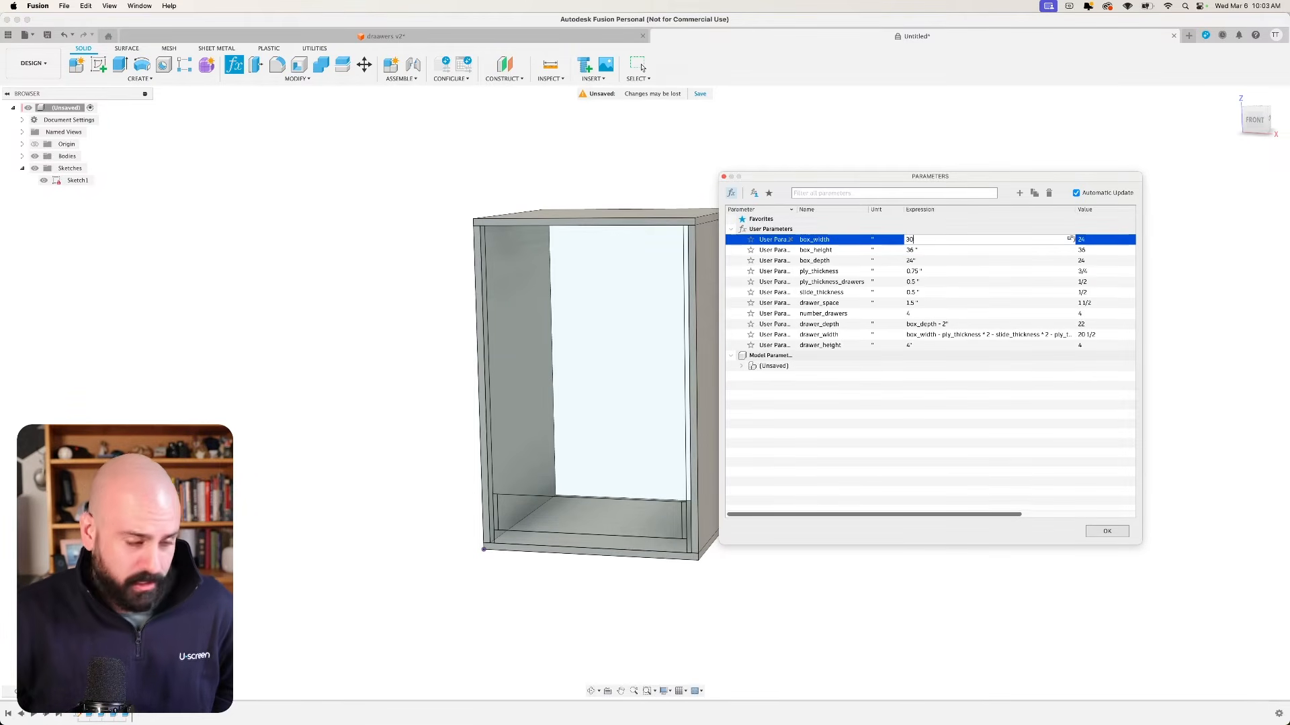
key(Return)
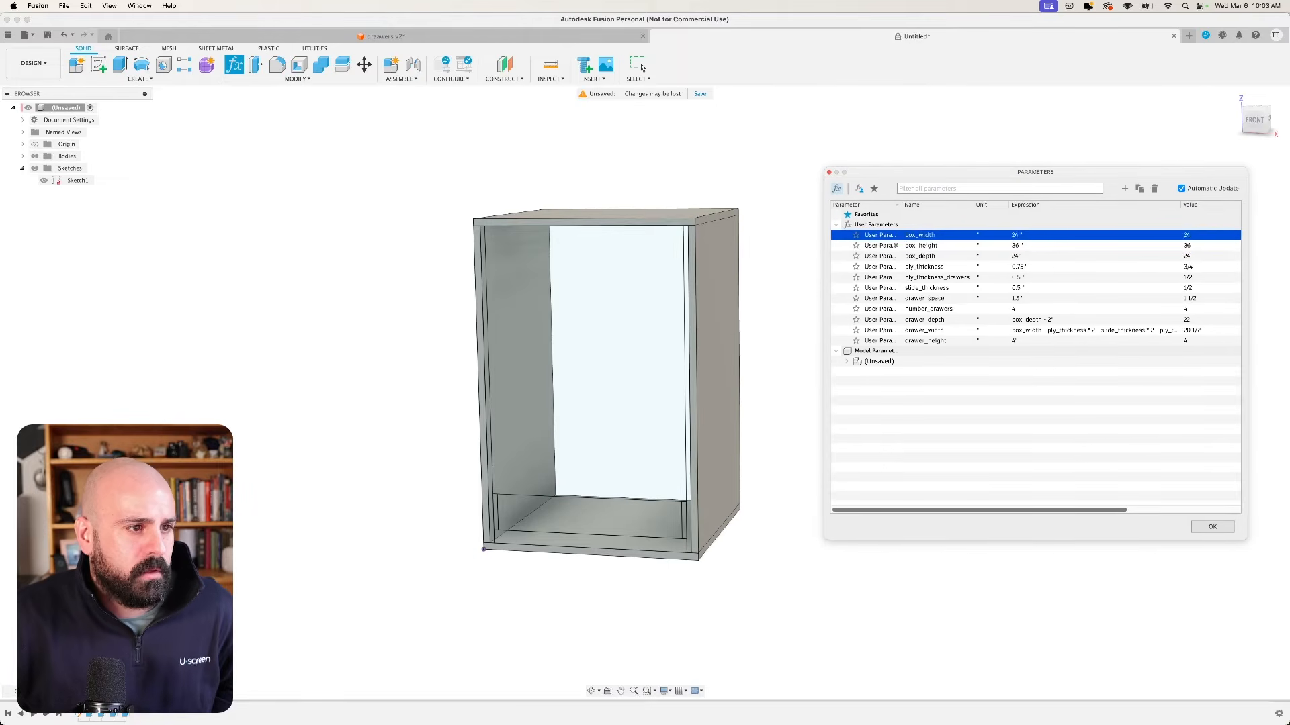
Test the box's height by setting box_height to 40 inches and restoring it to 36 inches.
click(1030, 246)
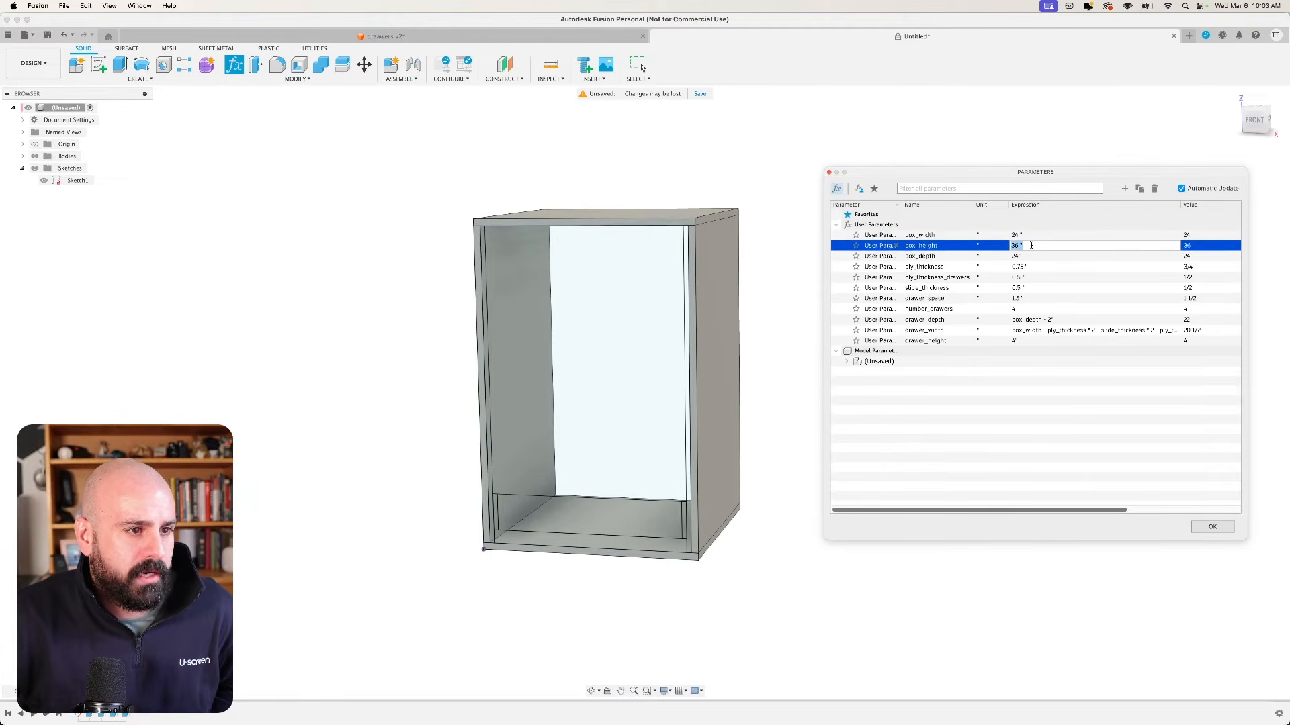
text(40)
key(Return)
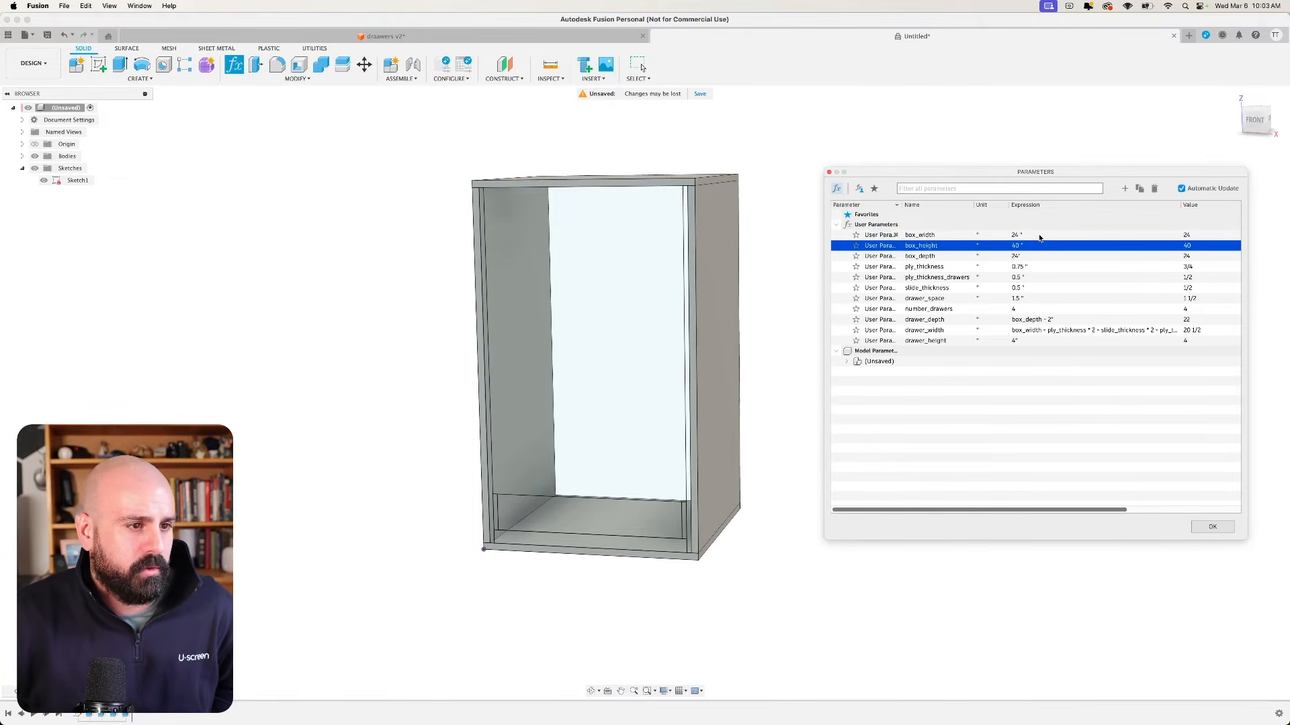
click(1028, 246)
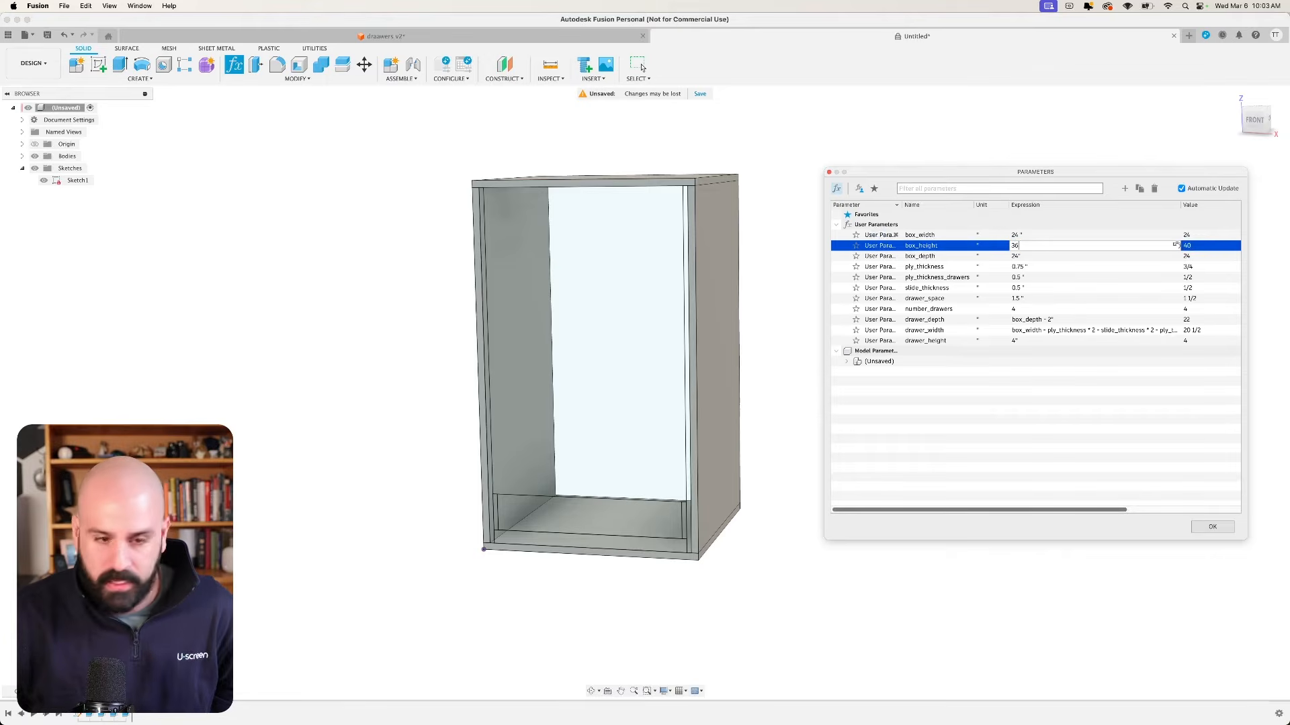
key(Return)
Test the box's depth by setting box_depth to 20 inches, restore it to 24 inches, and close the parameters.
click(1023, 257)
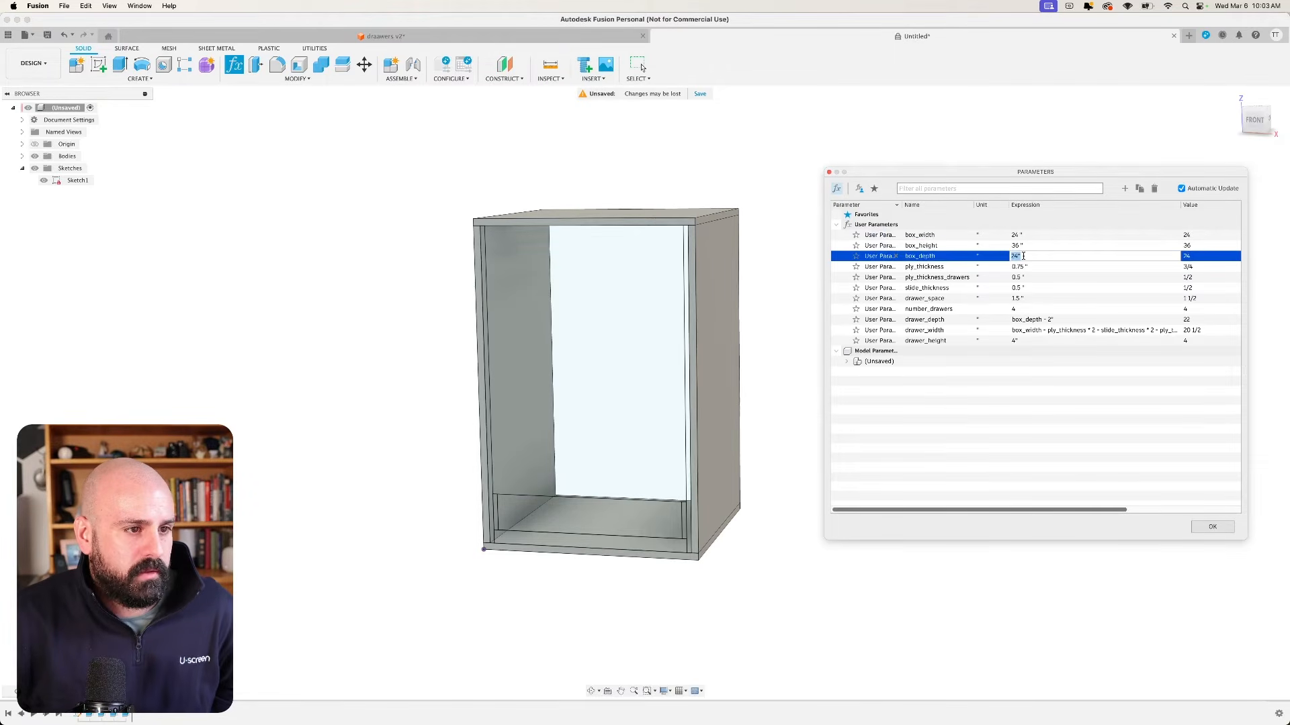
text(20)
key(Return)
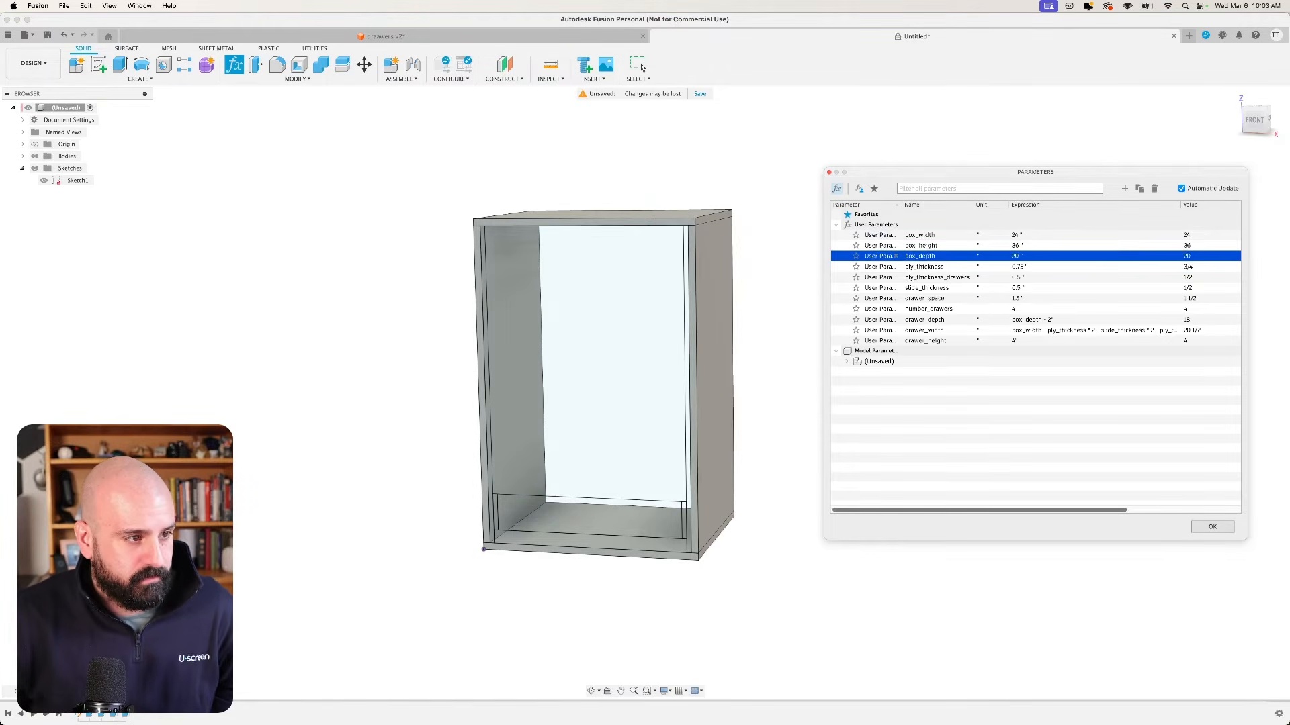
click(1035, 256)
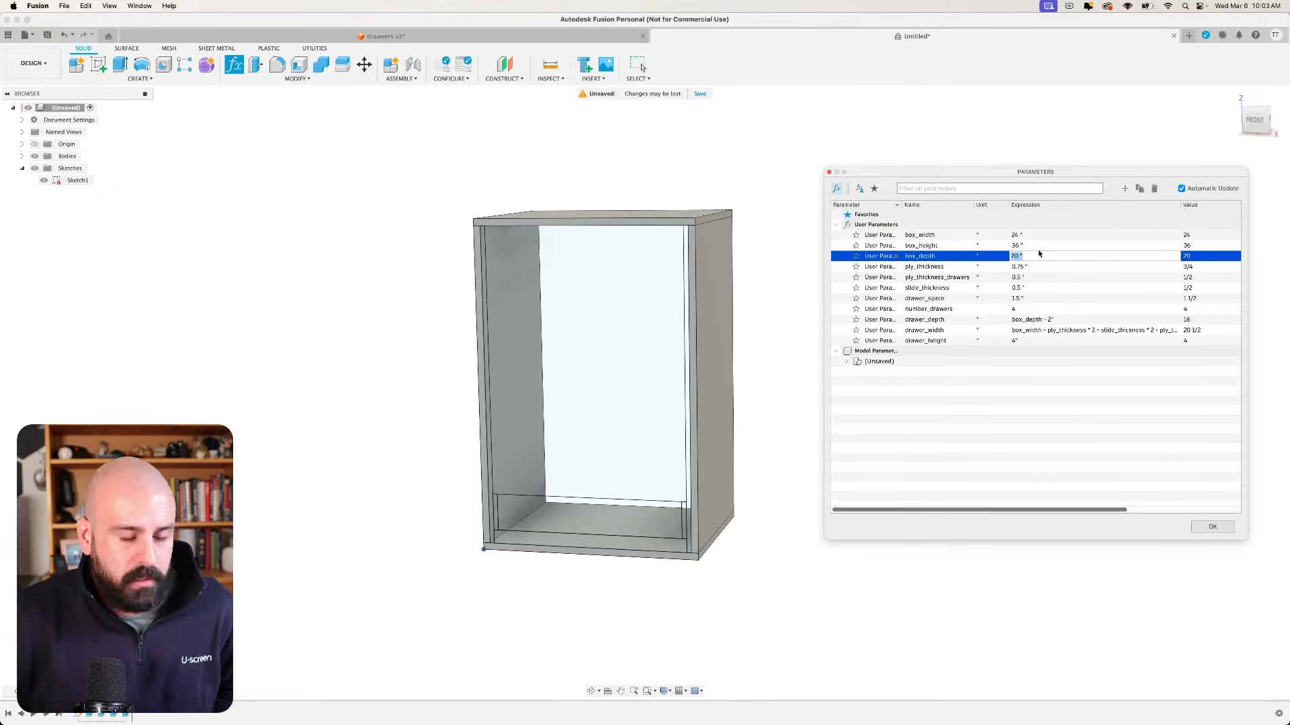
text(24)
key(Return)
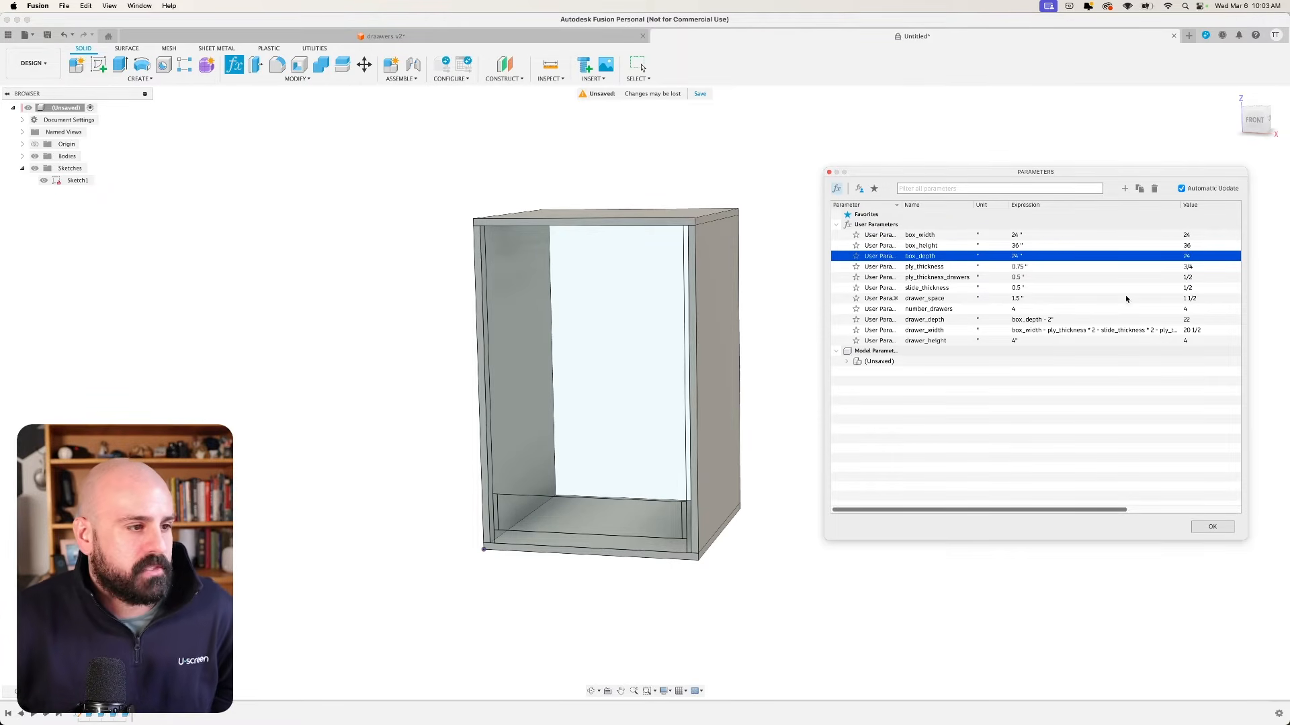
click(1212, 526)
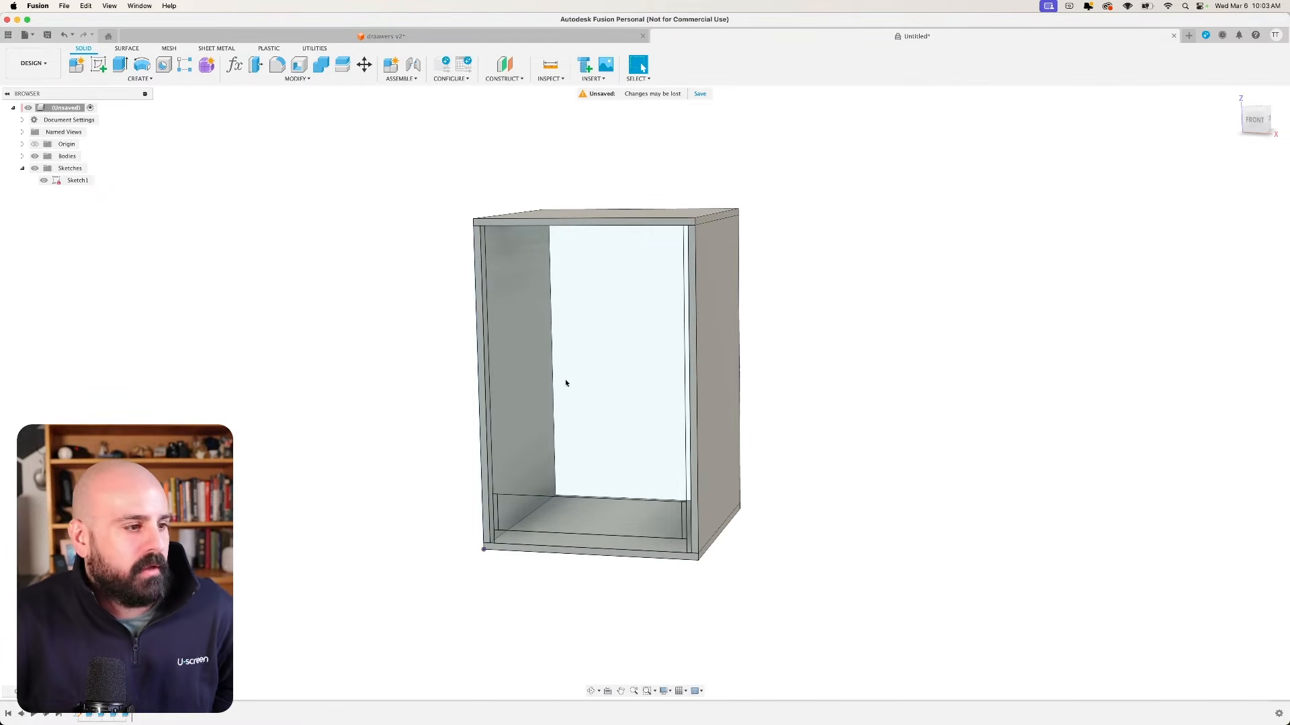
Edit the cabinet front sketch to move the outermost 34 1/2 height dimension farther from the right side, and finish the sketch.
double_click(74, 181)
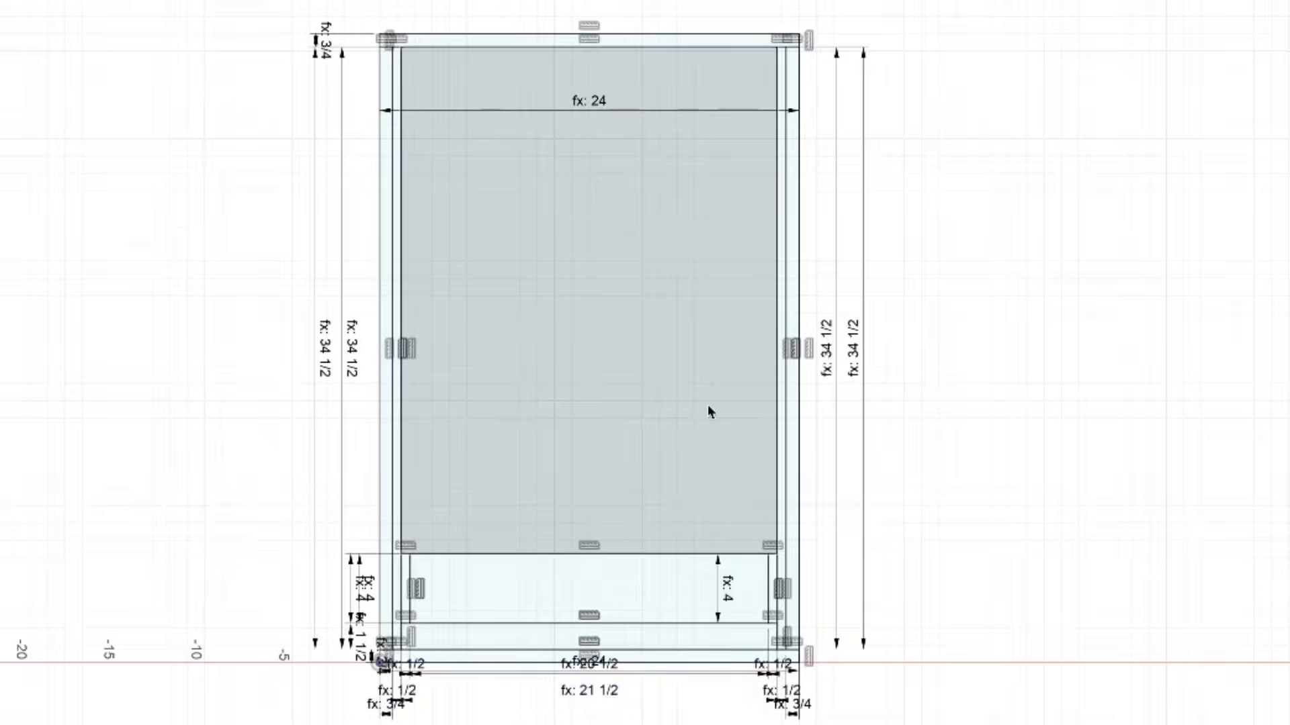
mouse_move(831, 348)
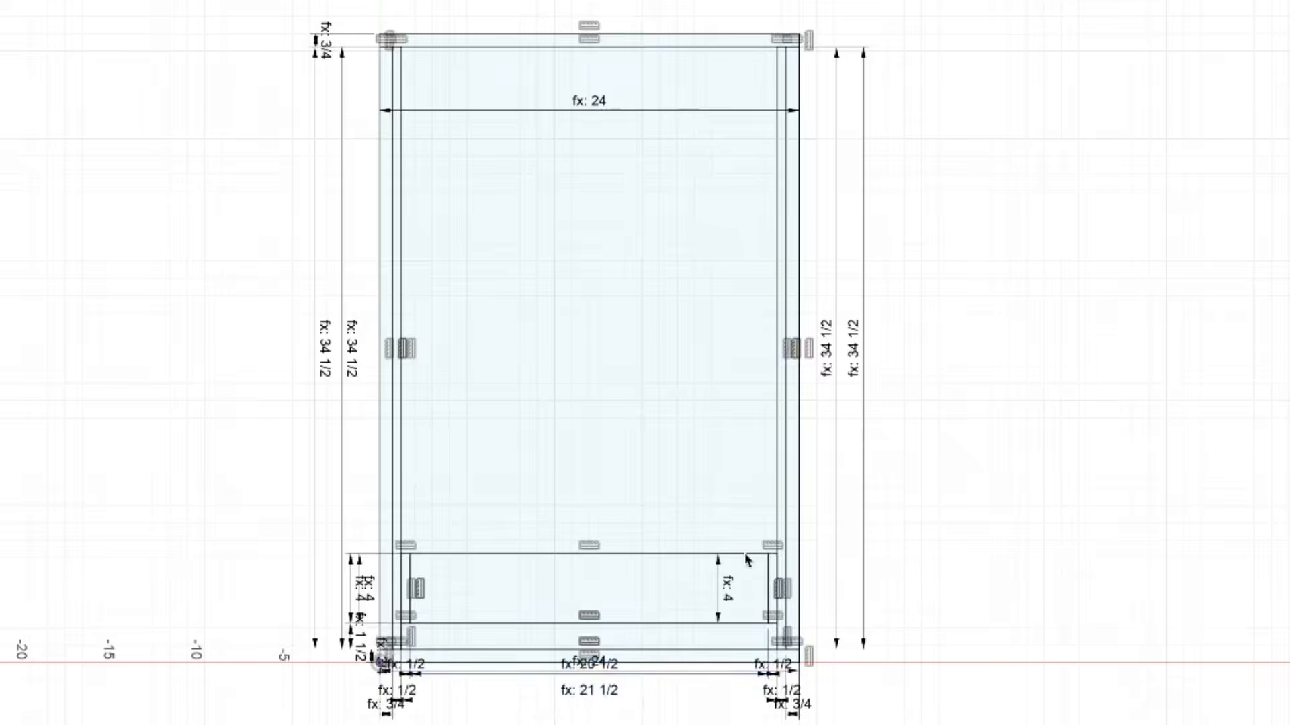
drag(860, 356, 1079, 355)
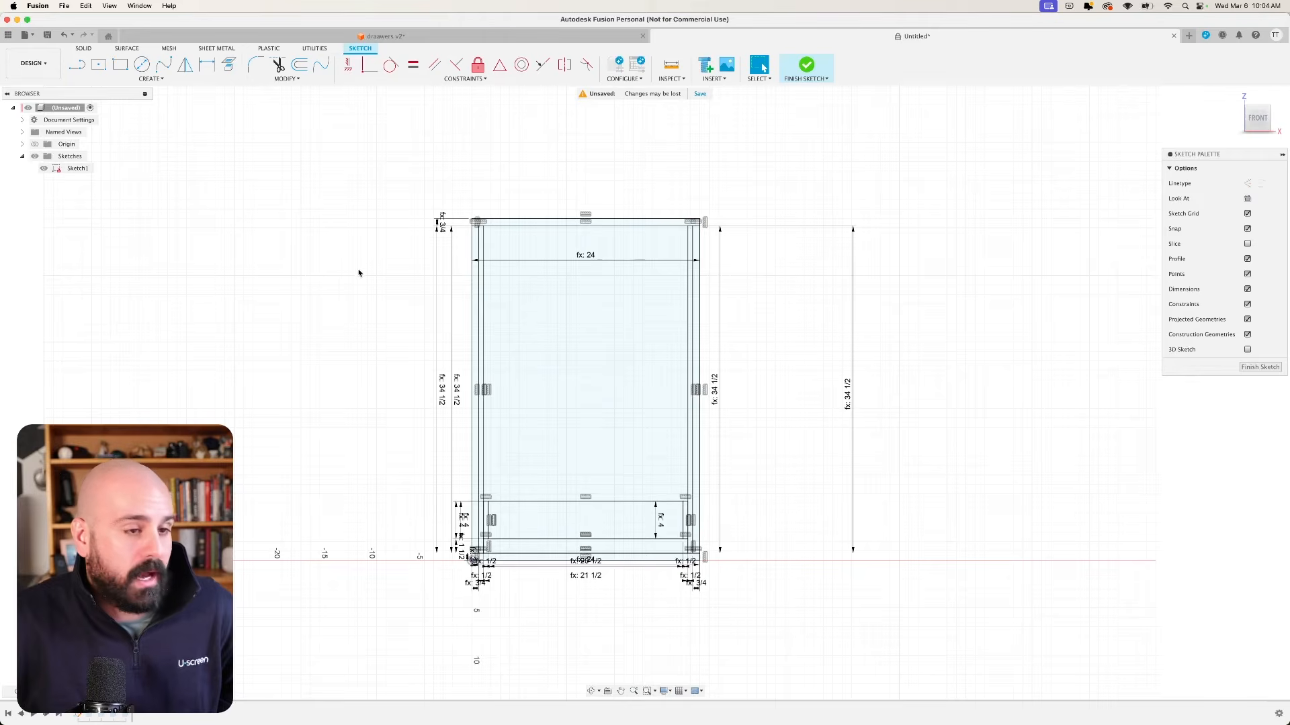
click(1259, 367)
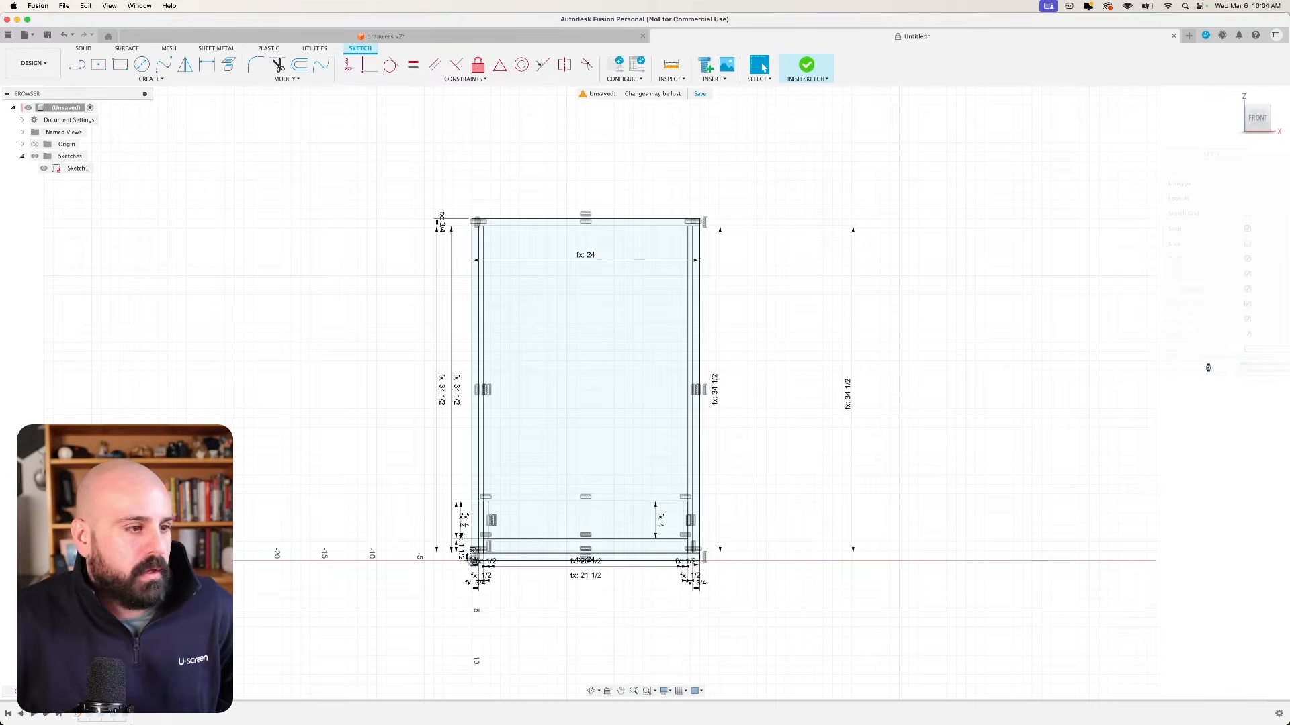
shift+middle_drag(751, 319, 665, 320)
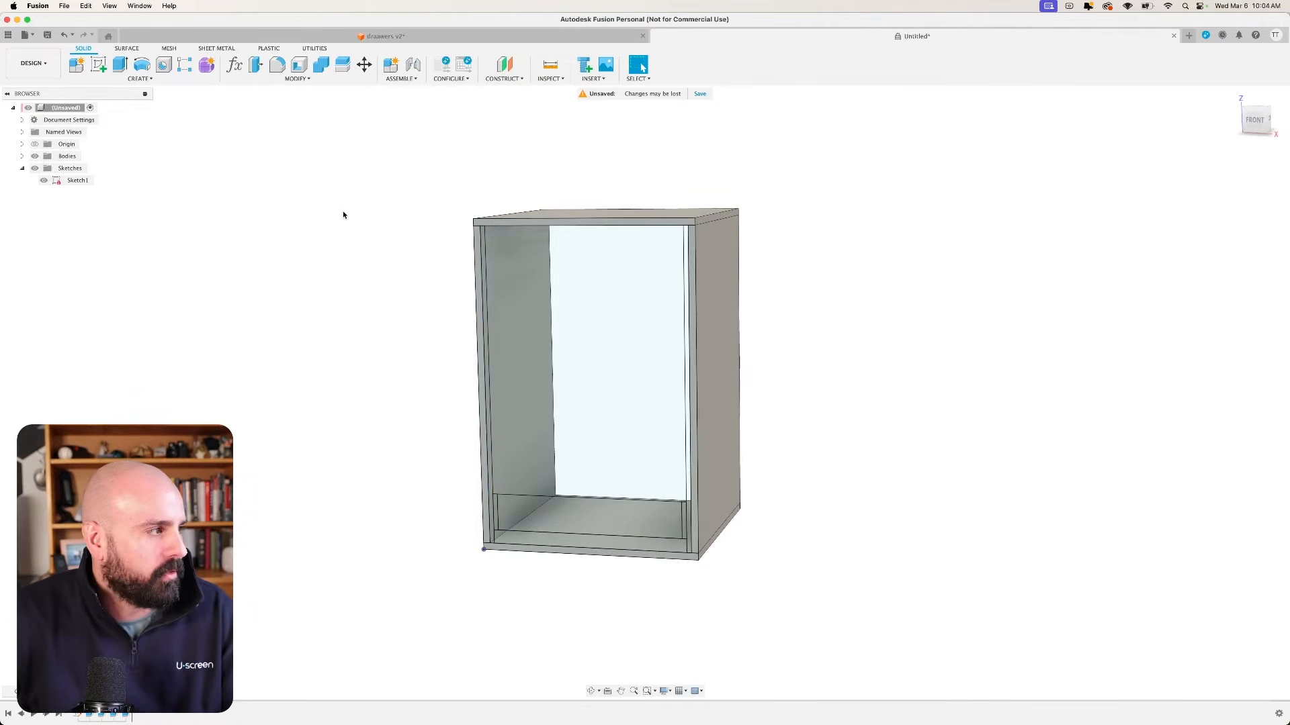
Extrude the narrow left drawer side profile by the drawer_depth parameter.
key(e)
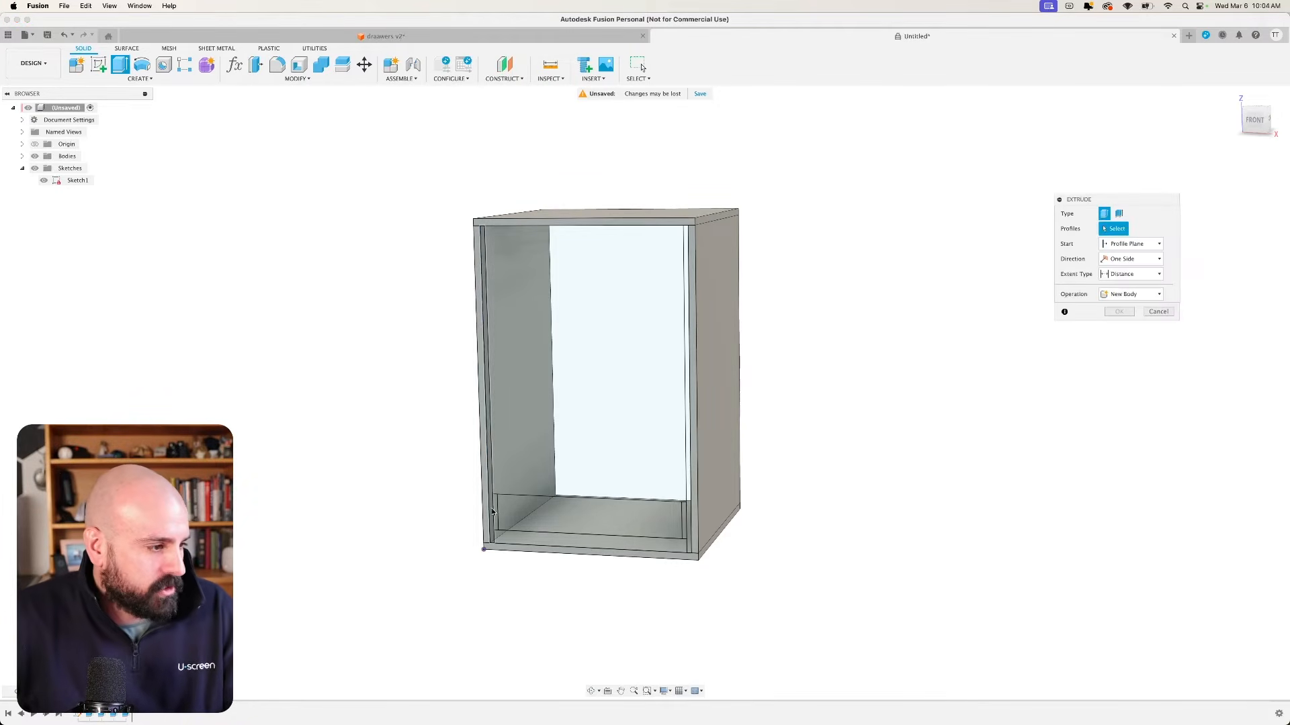
click(496, 514)
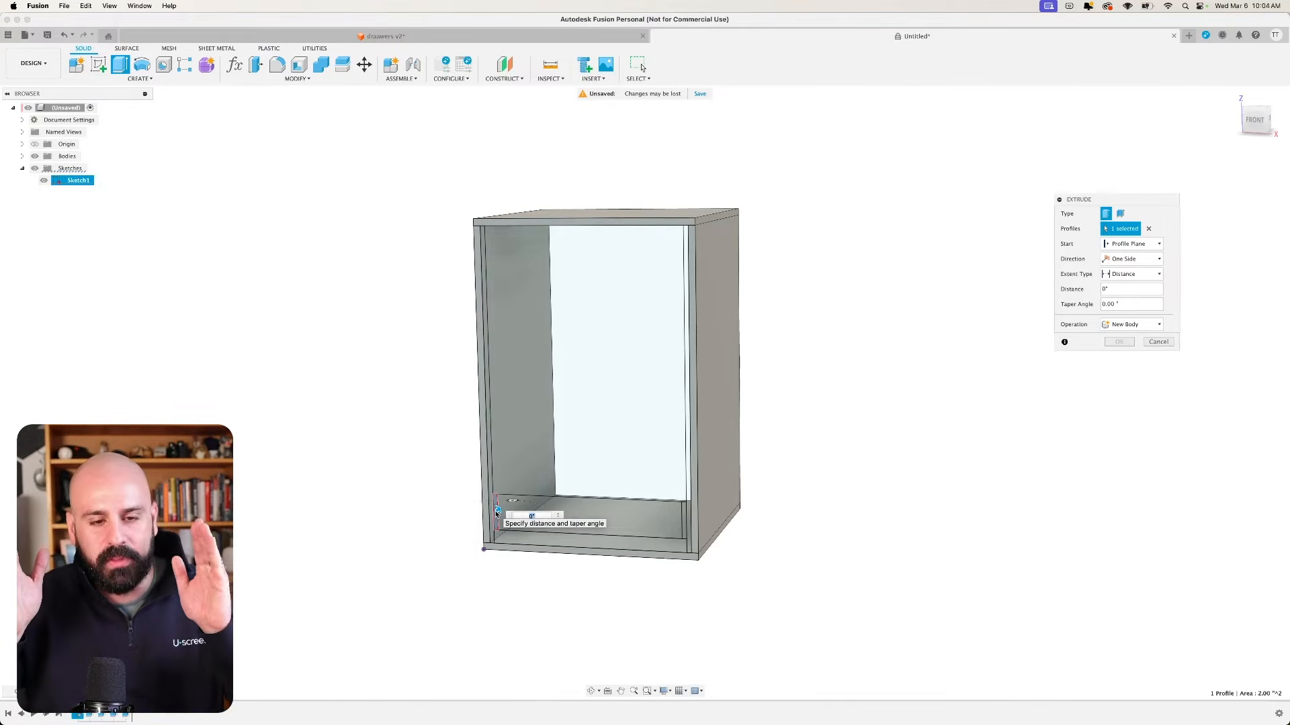
text(dra)
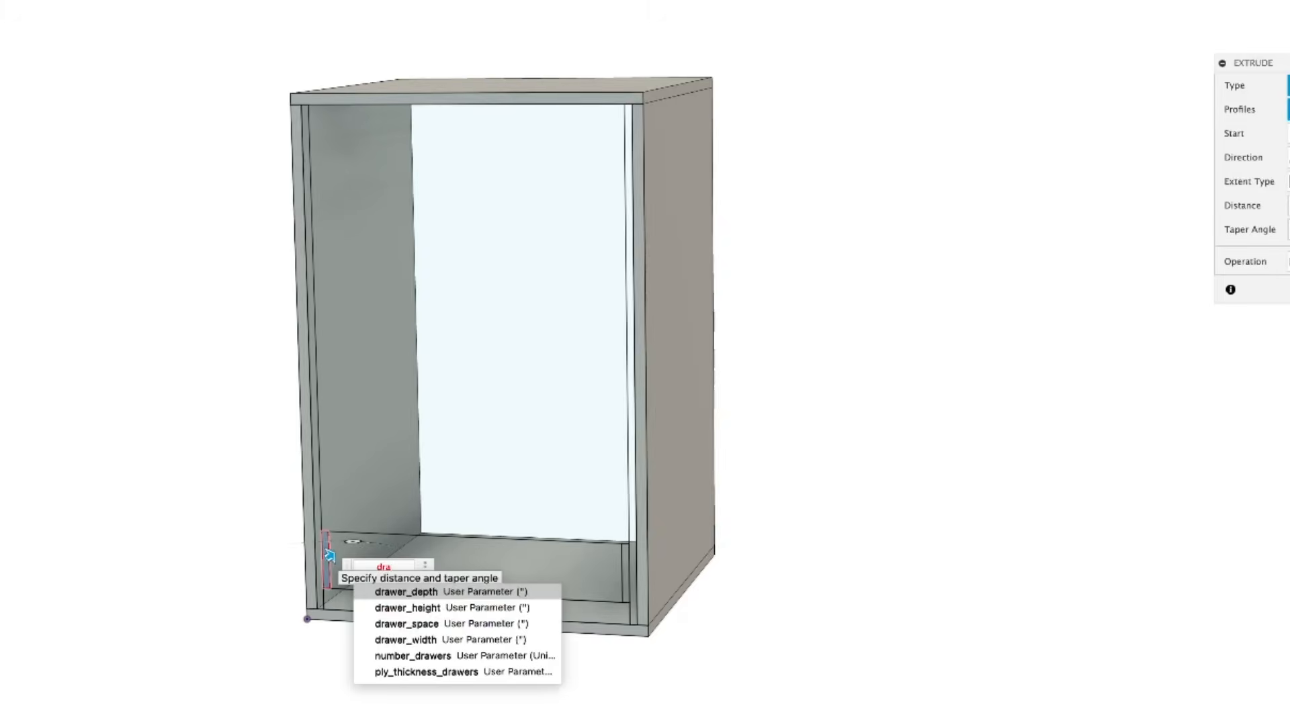
key(Return)
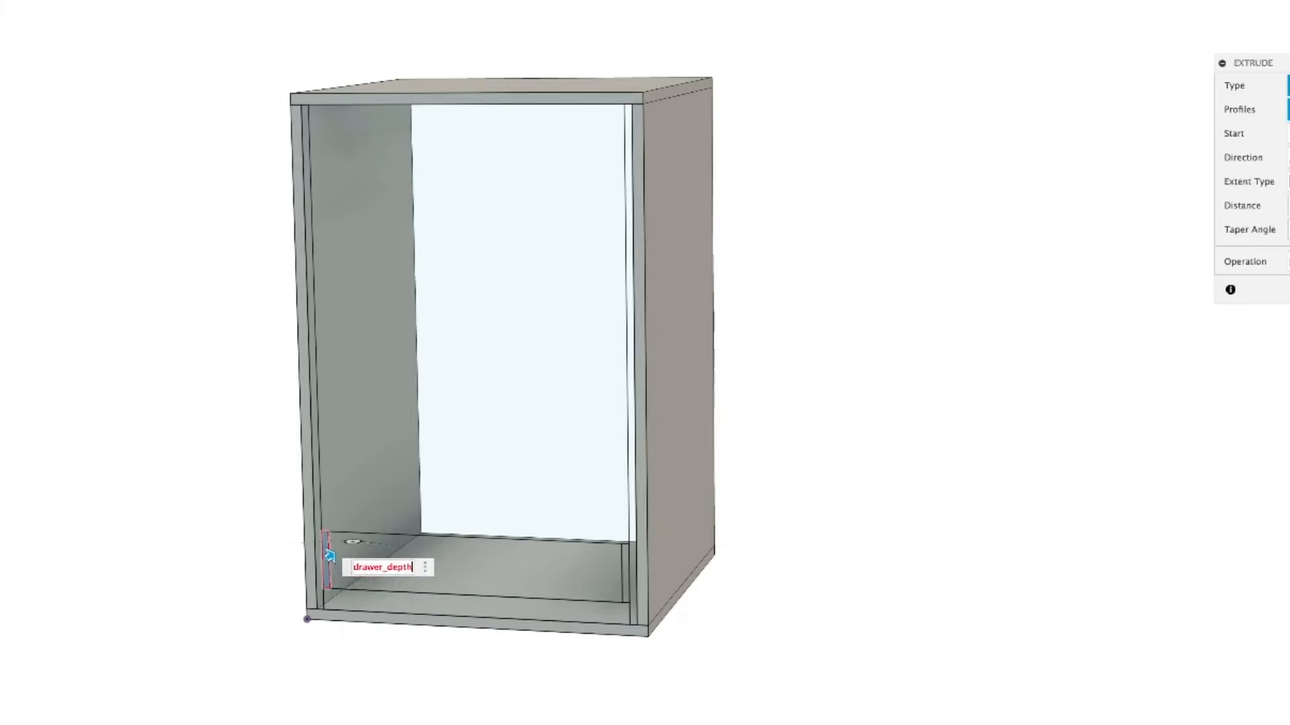
key(Return)
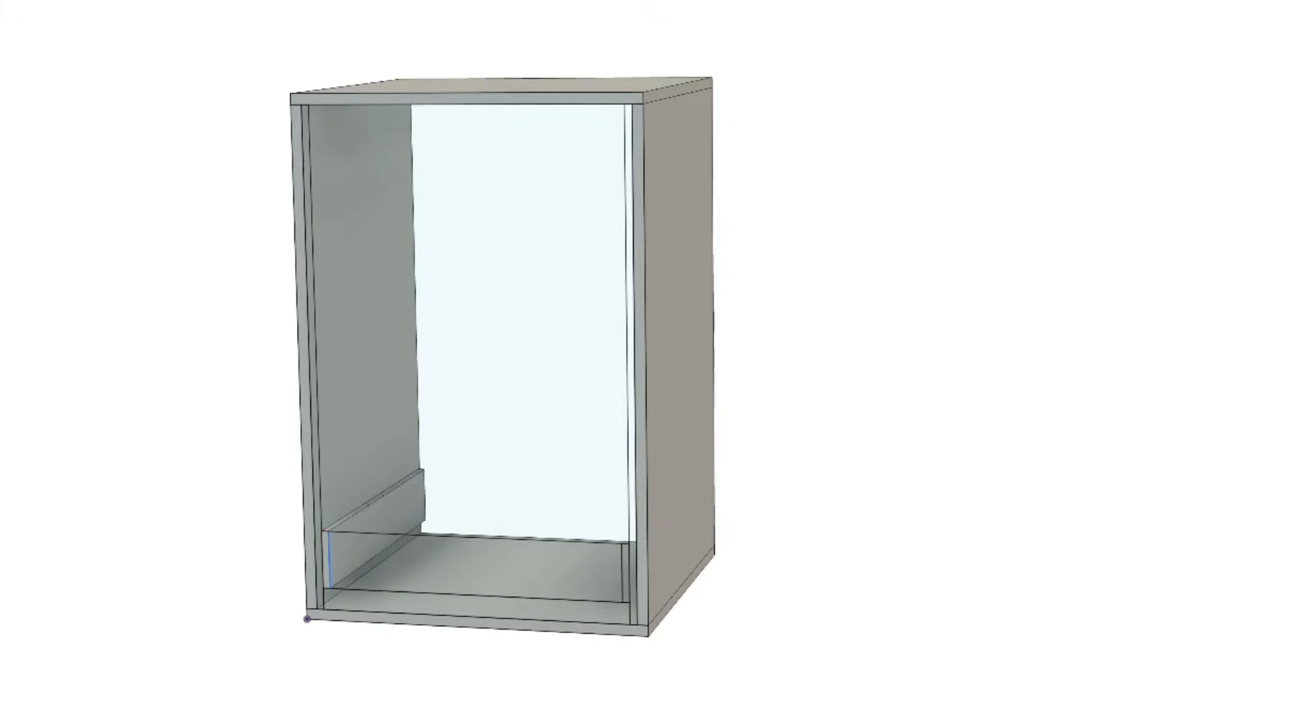
Extrude the narrow right drawer side profile by the drawer_depth parameter.
key(e)
click(626, 579)
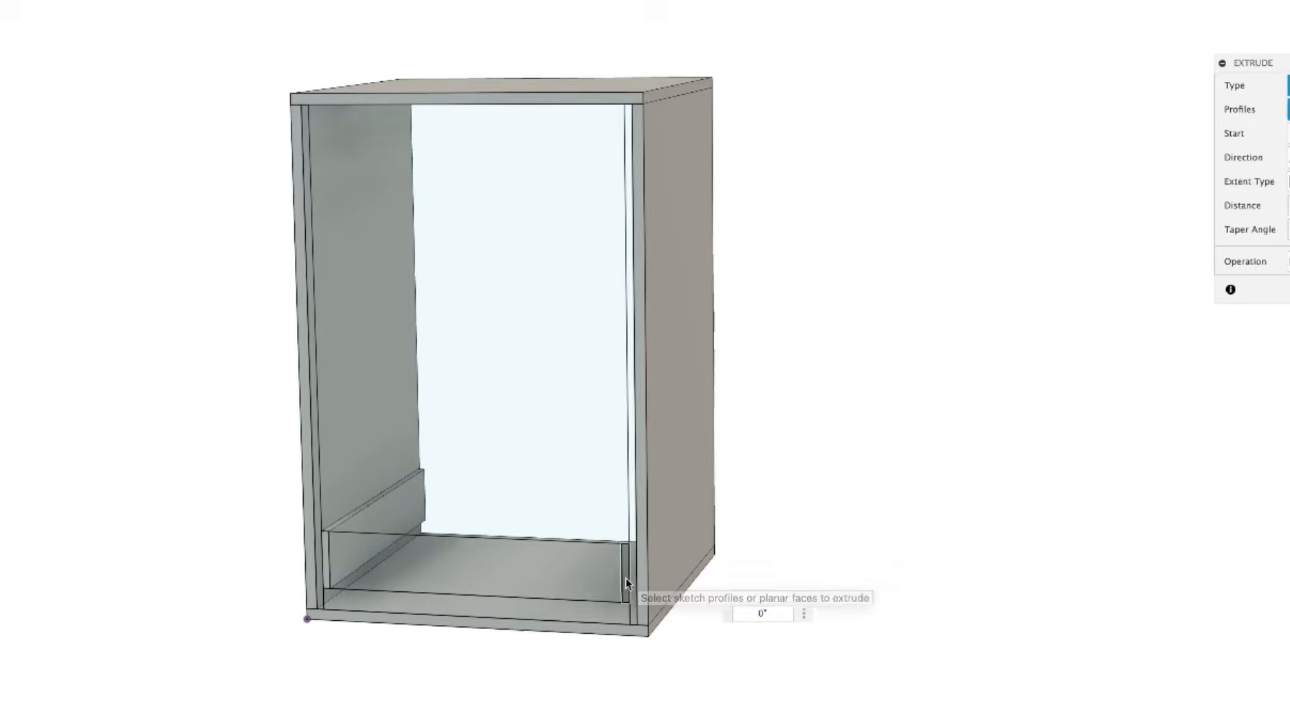
text(draw)
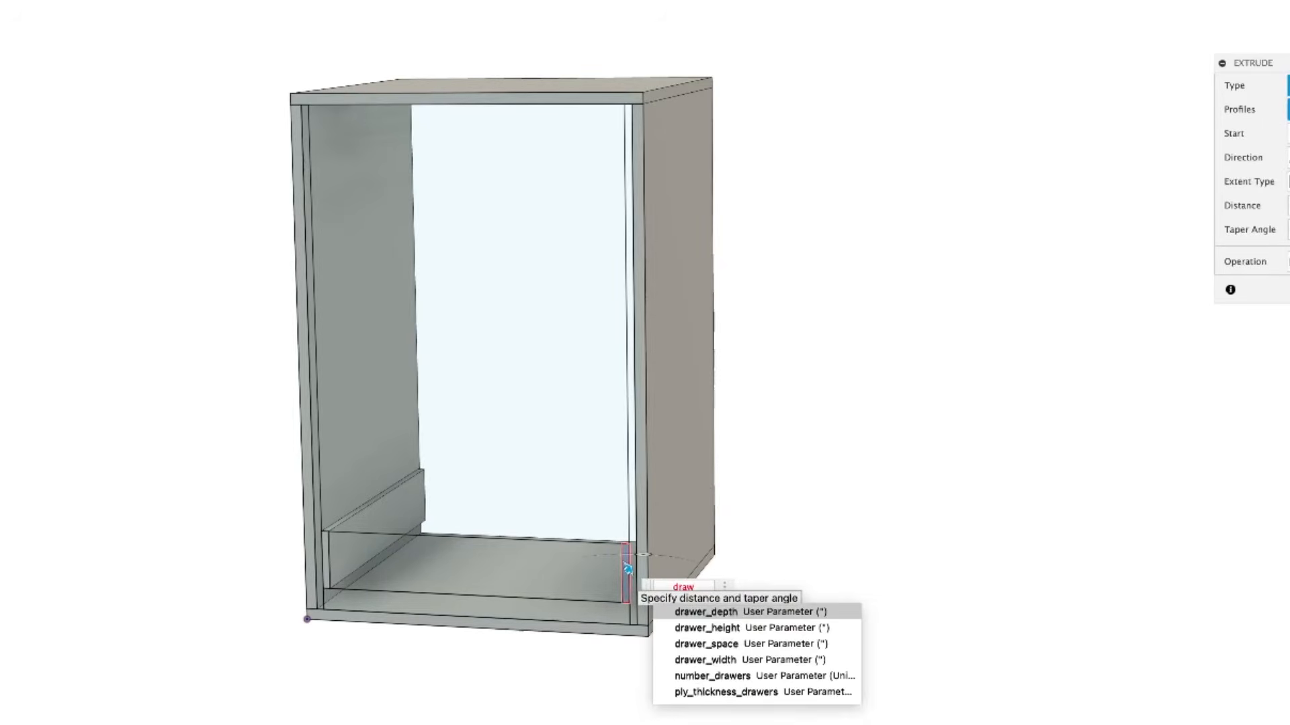
key(Return)
key(Return)
Extrude the drawer front profile between the two sides by ply_thickness_drawers as a new body.
key(r)
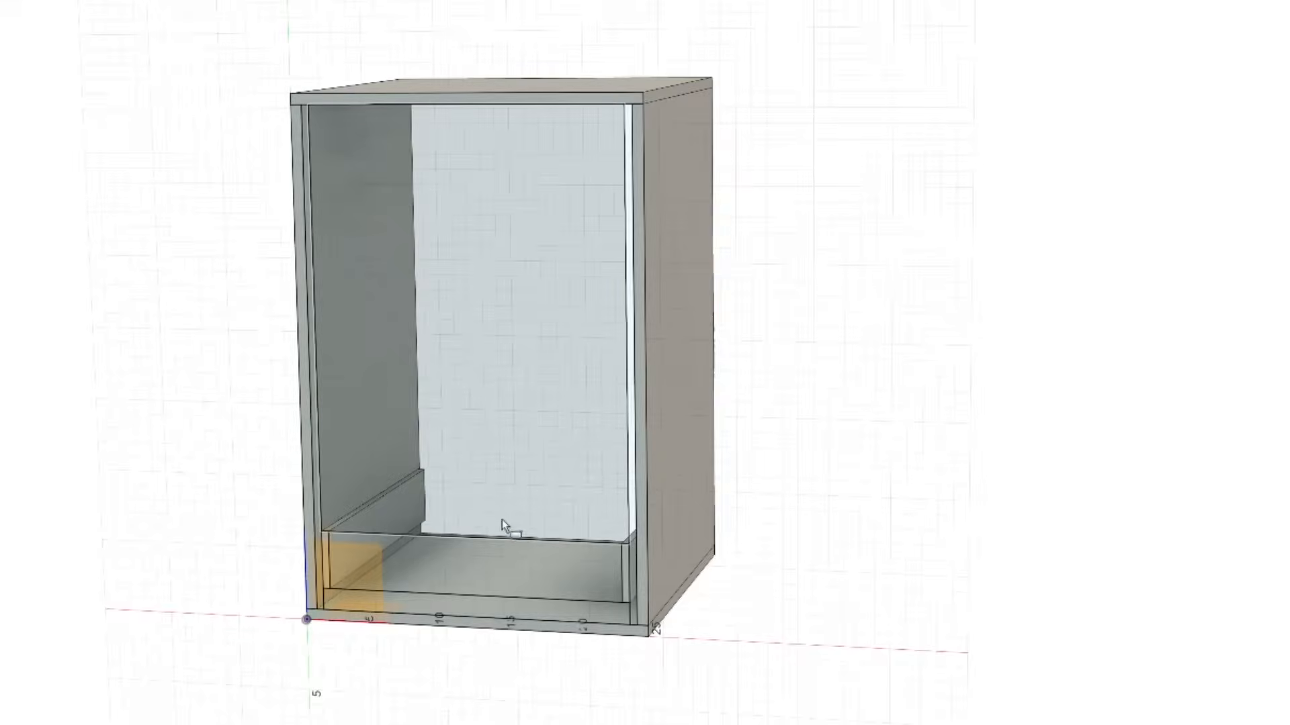
click(495, 542)
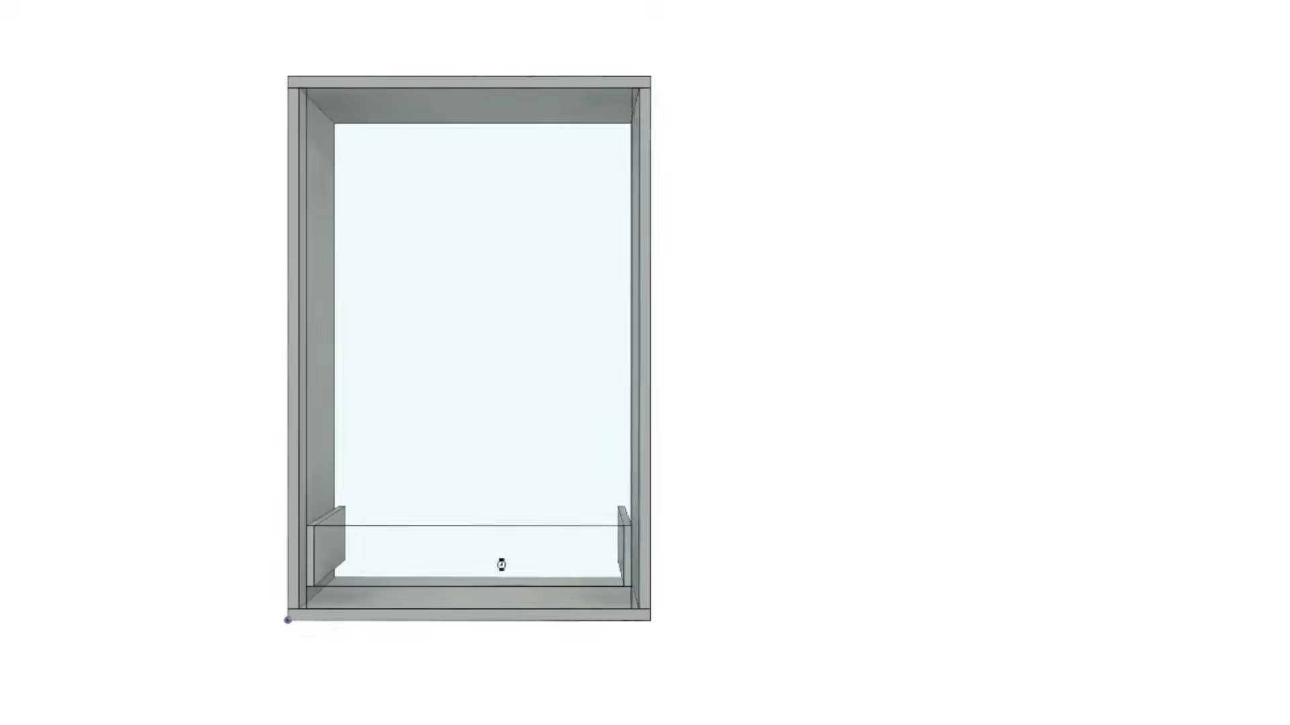
key(e)
click(476, 563)
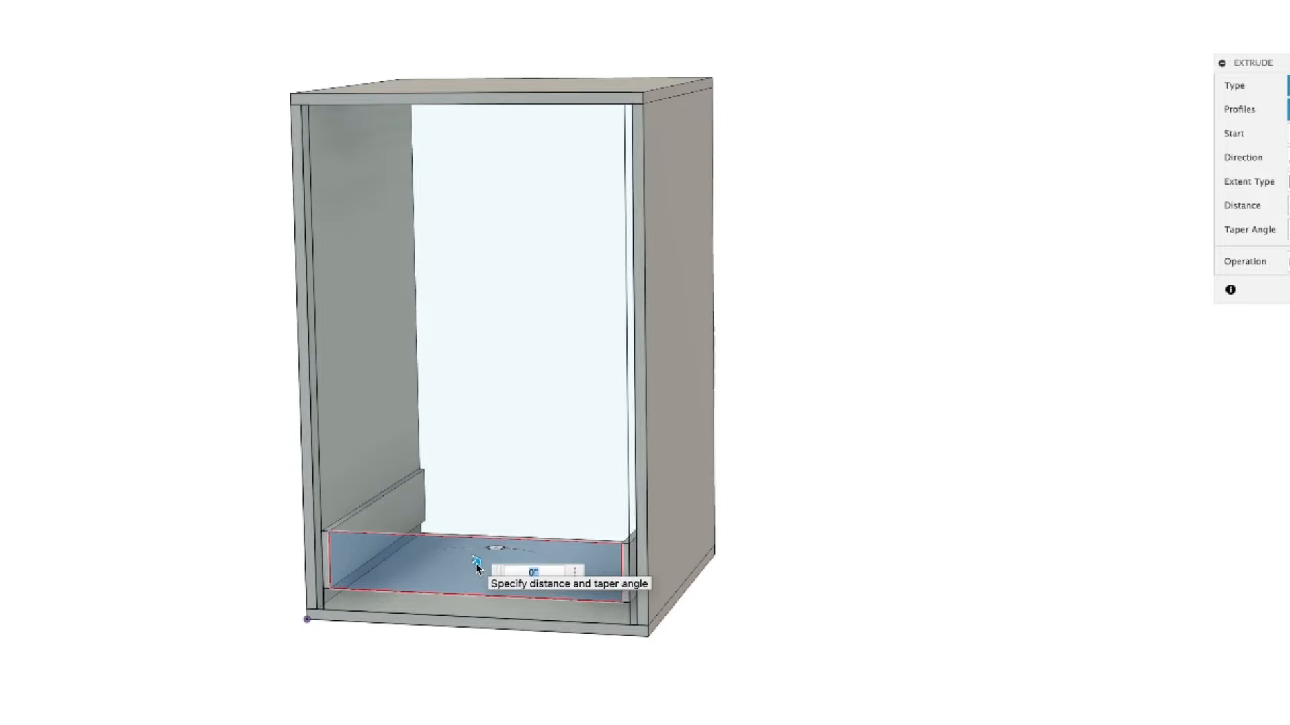
text(pl)
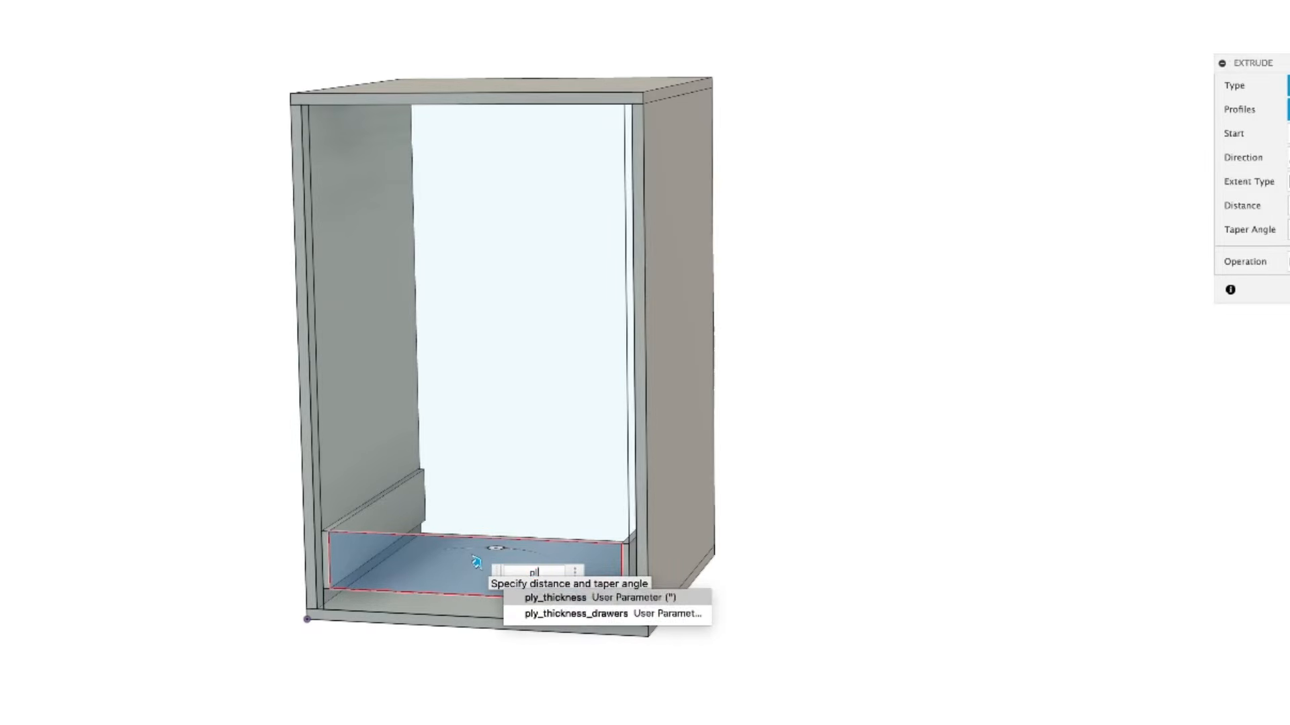
key(Down)
key(Return)
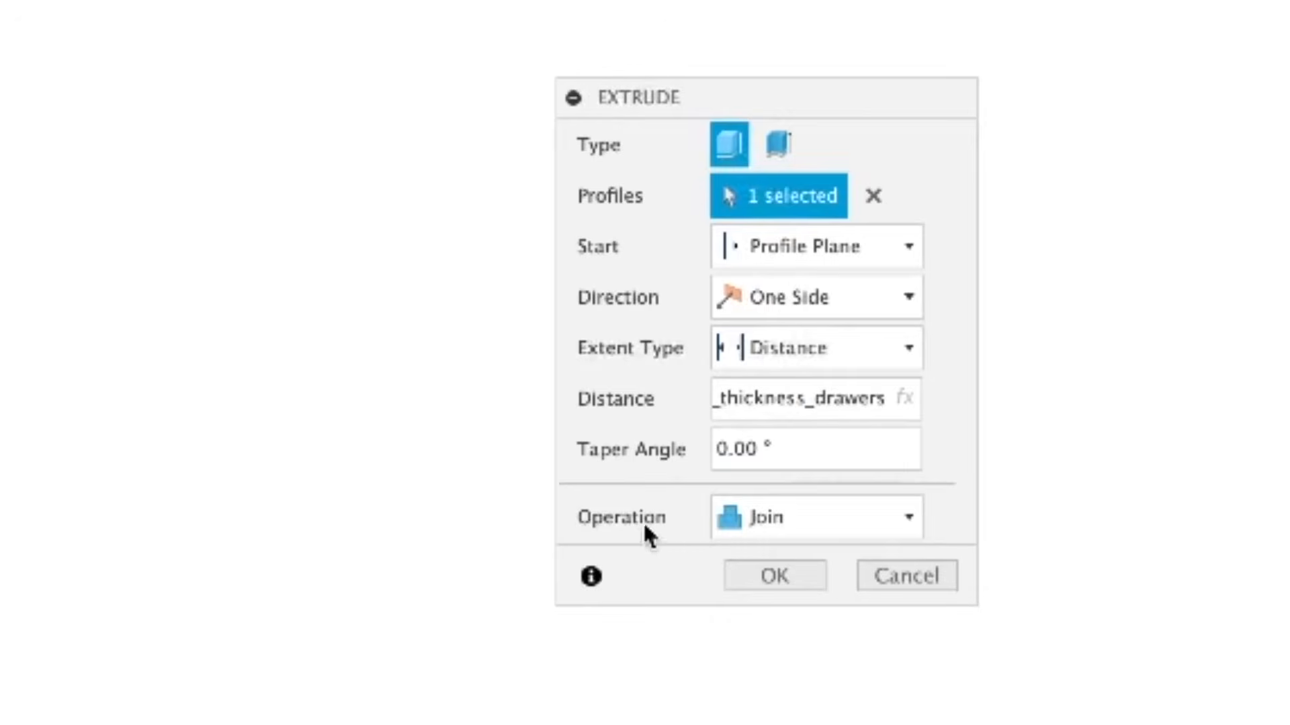
click(778, 520)
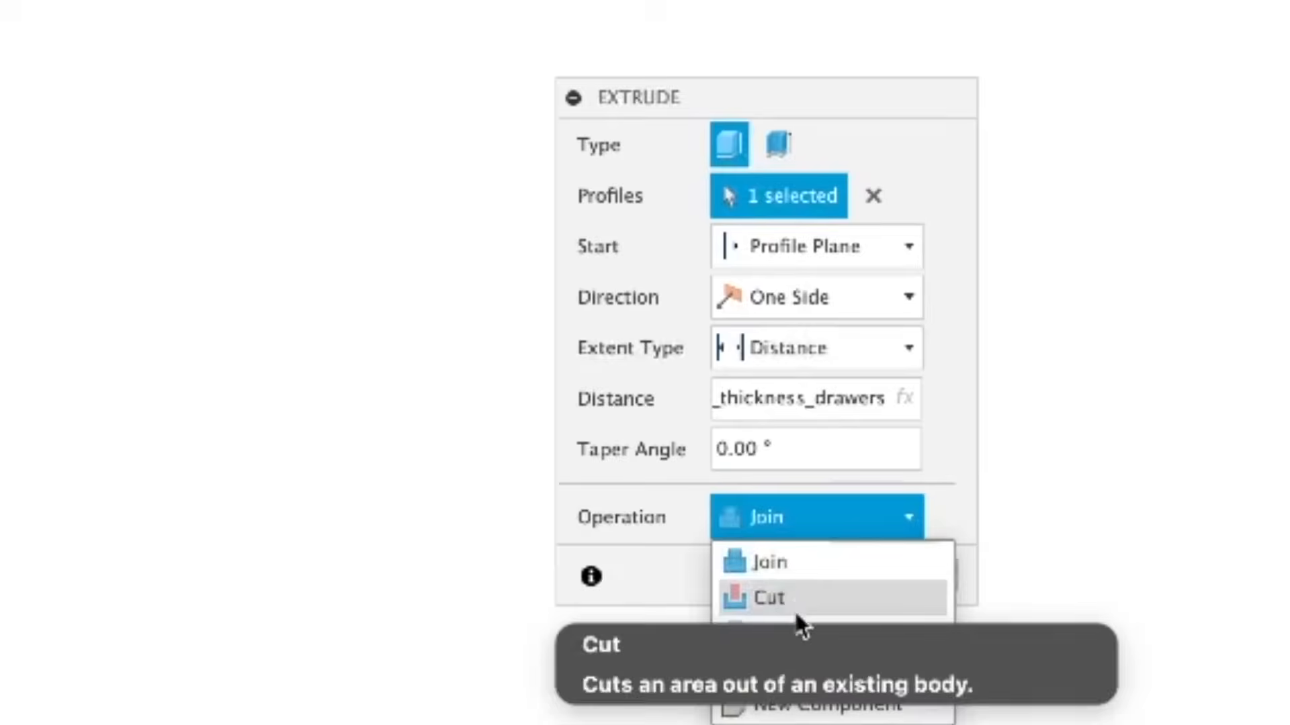
click(811, 673)
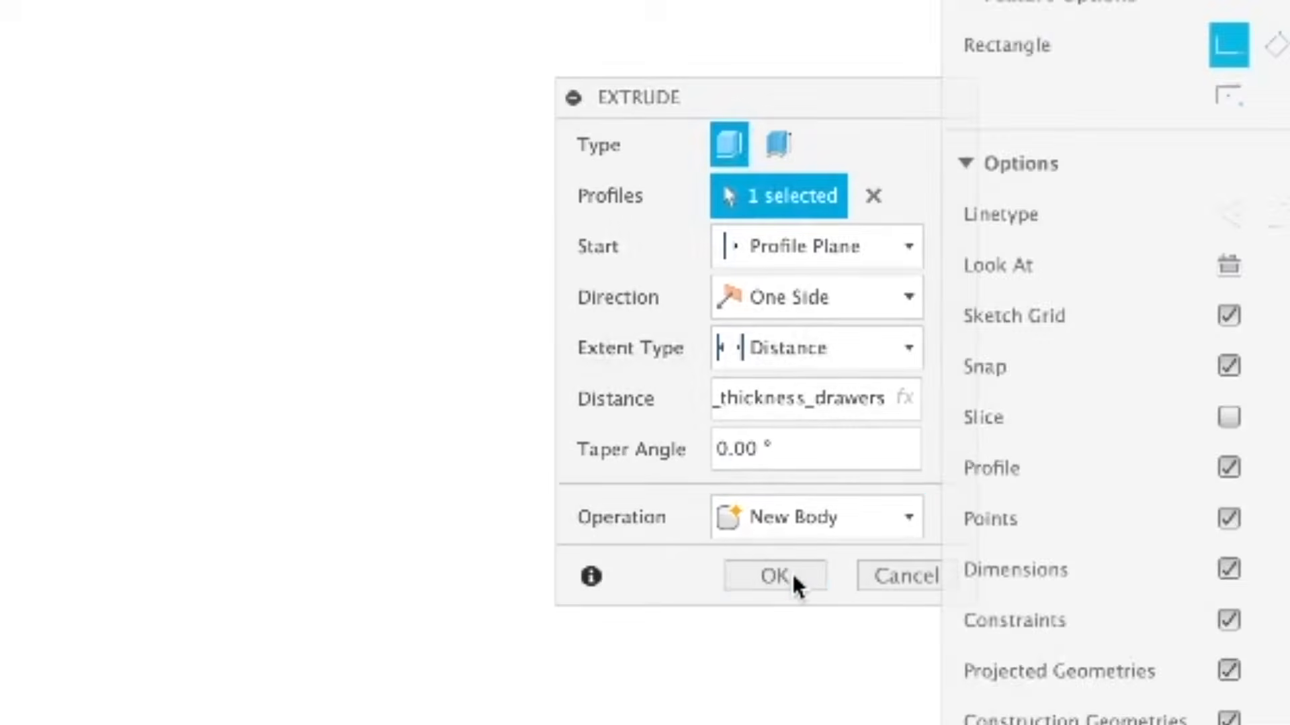
click(811, 585)
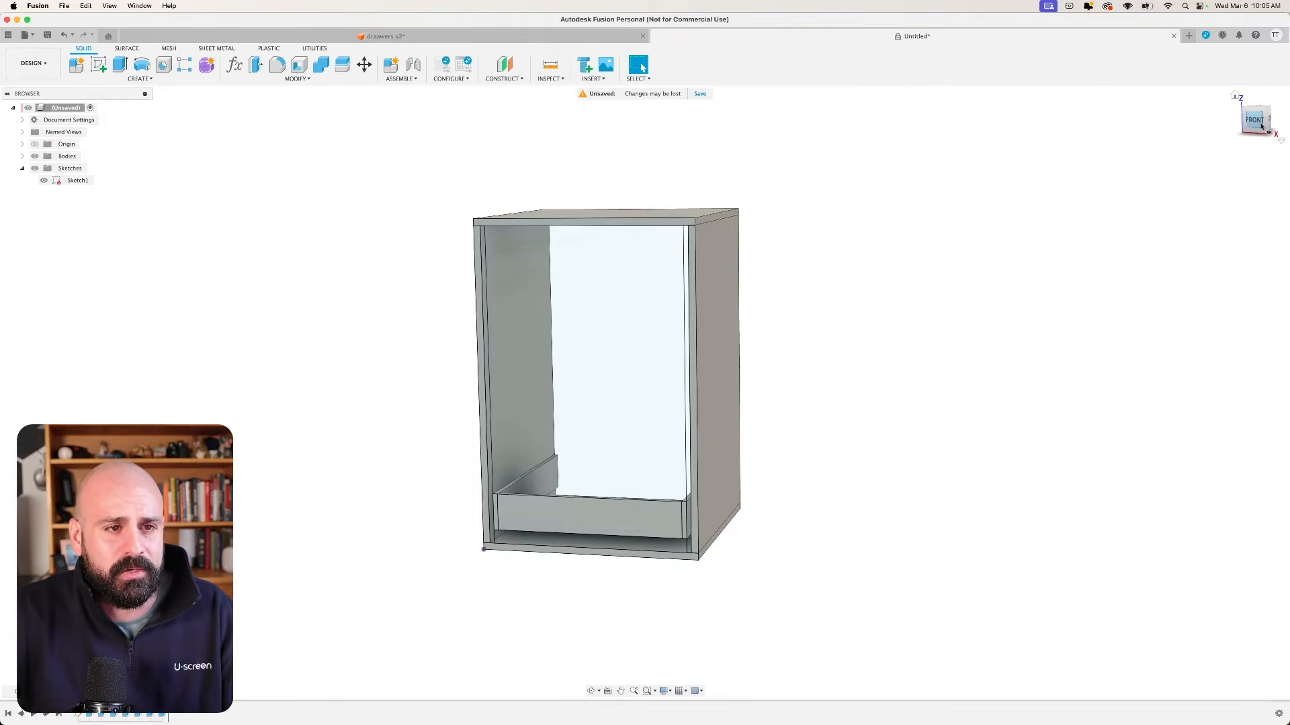
View the cabinet from behind and hide Sketch1.
mouse_move(1261, 121)
mouse_down()
mouse_move(1155, 116)
mouse_move(1111, 138)
mouse_move(1118, 121)
mouse_up()
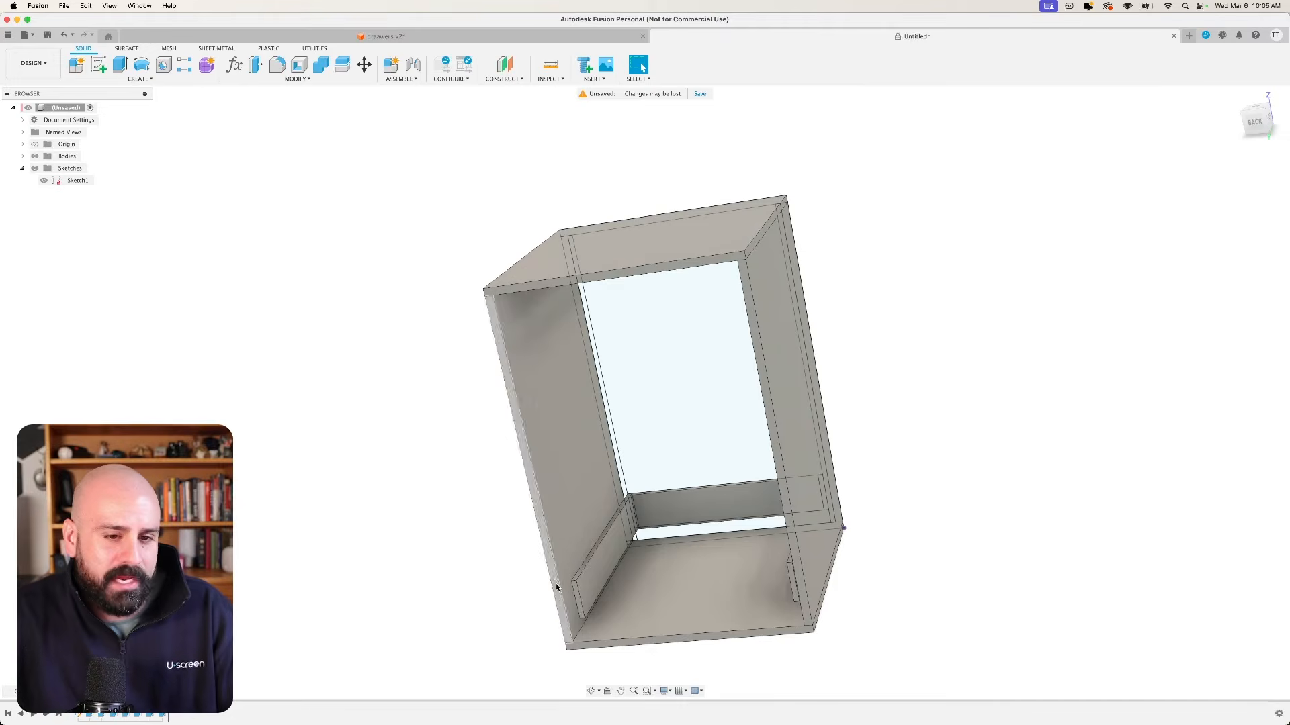
click(1253, 119)
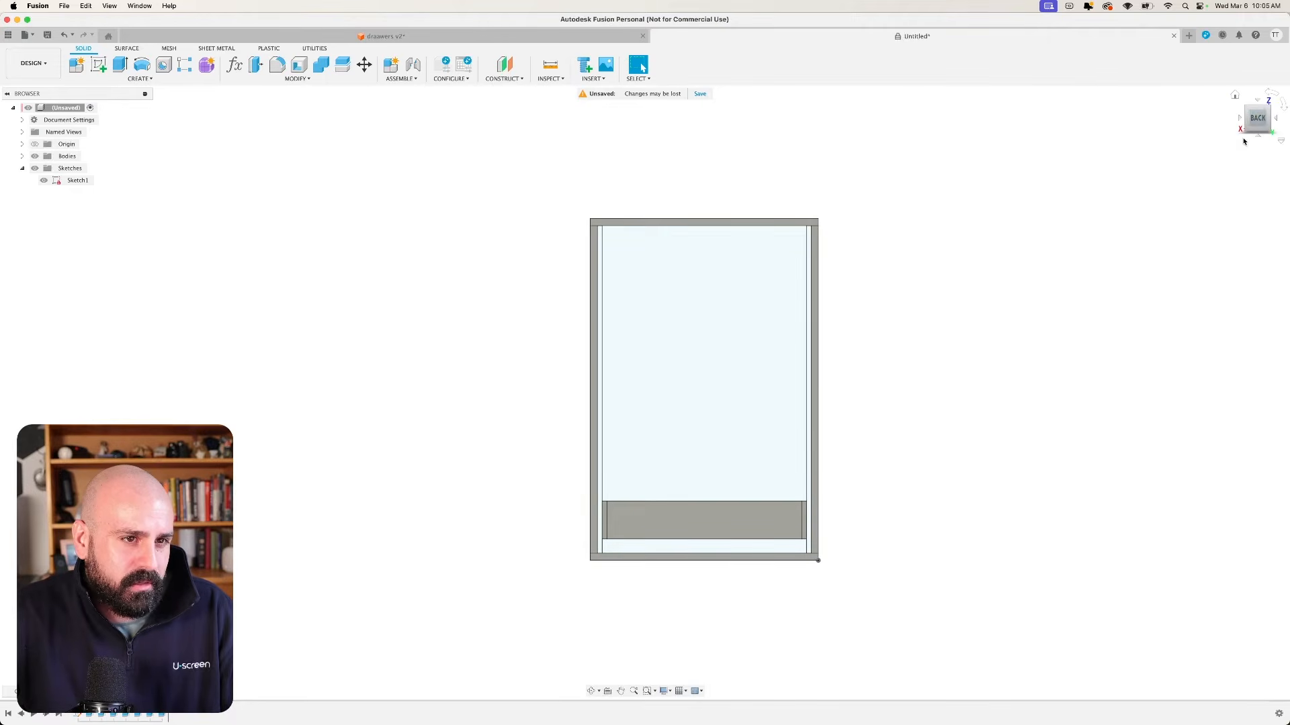
mouse_move(1262, 122)
mouse_down()
mouse_move(1241, 121)
mouse_move(1257, 122)
mouse_up()
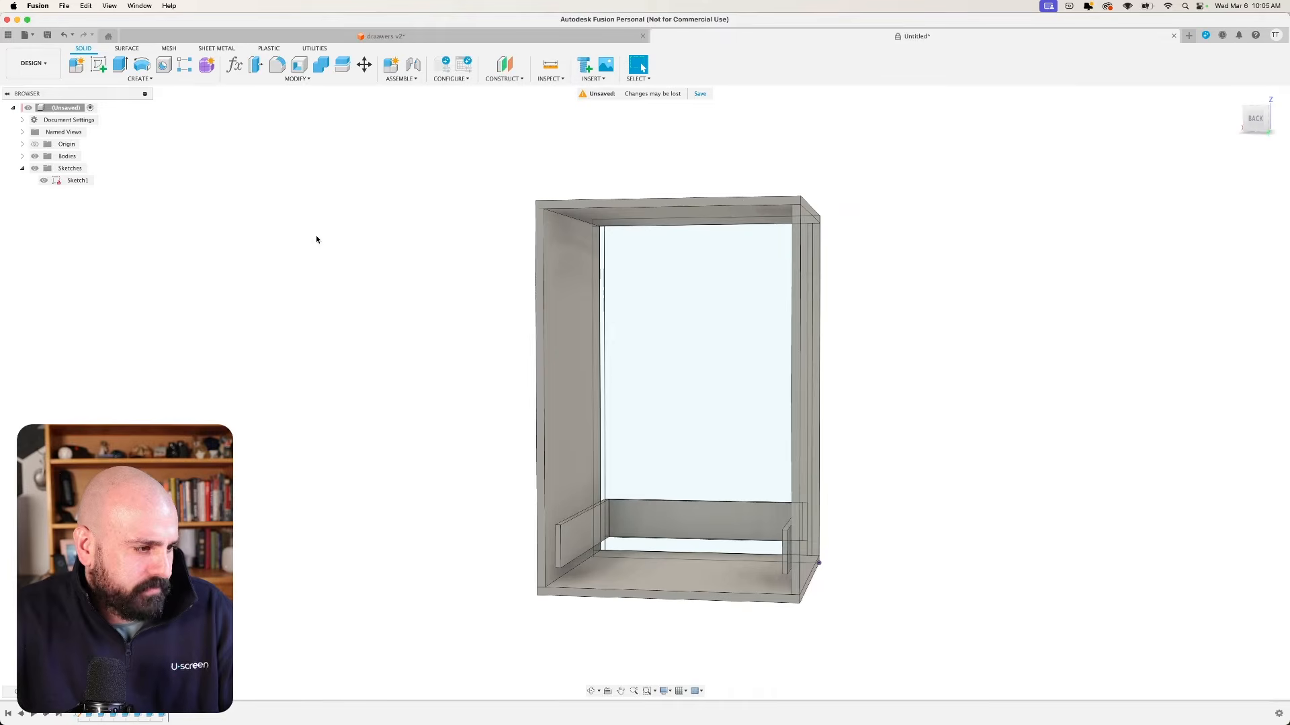
click(49, 183)
click(45, 181)
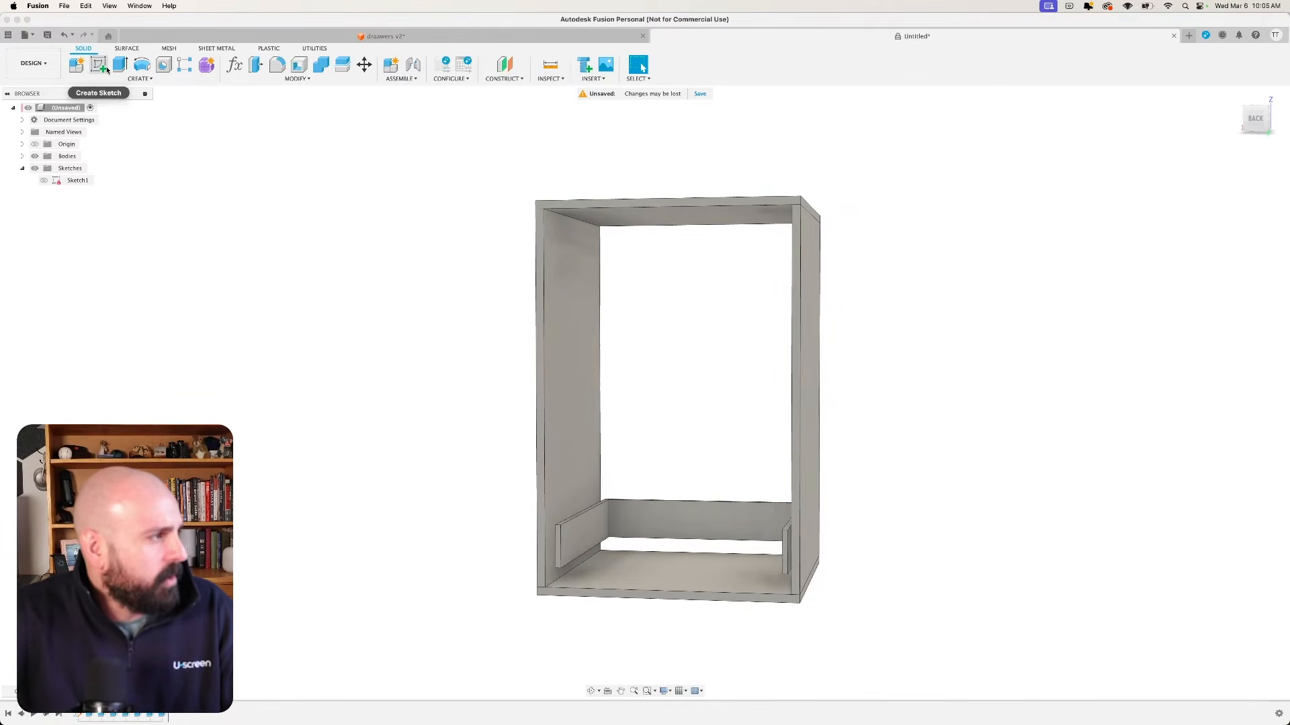
On the drawer side's rear end face, sketch a rectangle from its lower inner corner, drawer_height high and drawer_width wide.
click(98, 64)
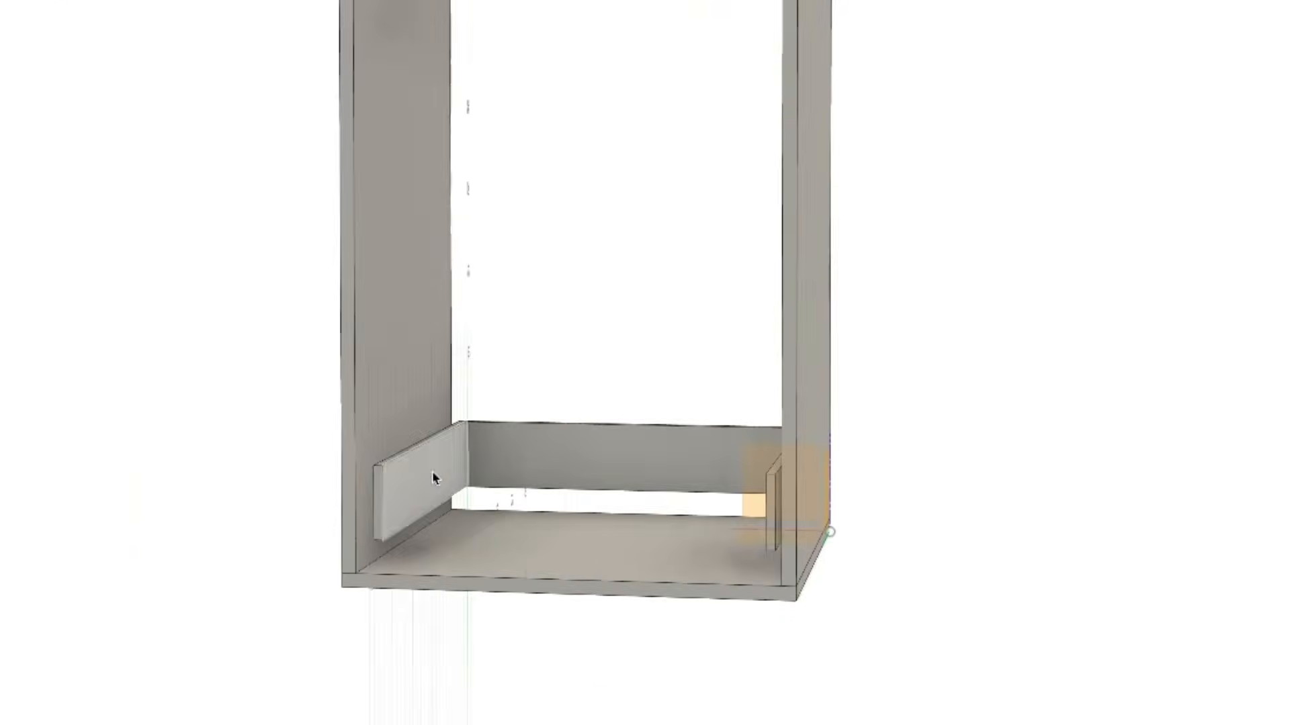
click(378, 511)
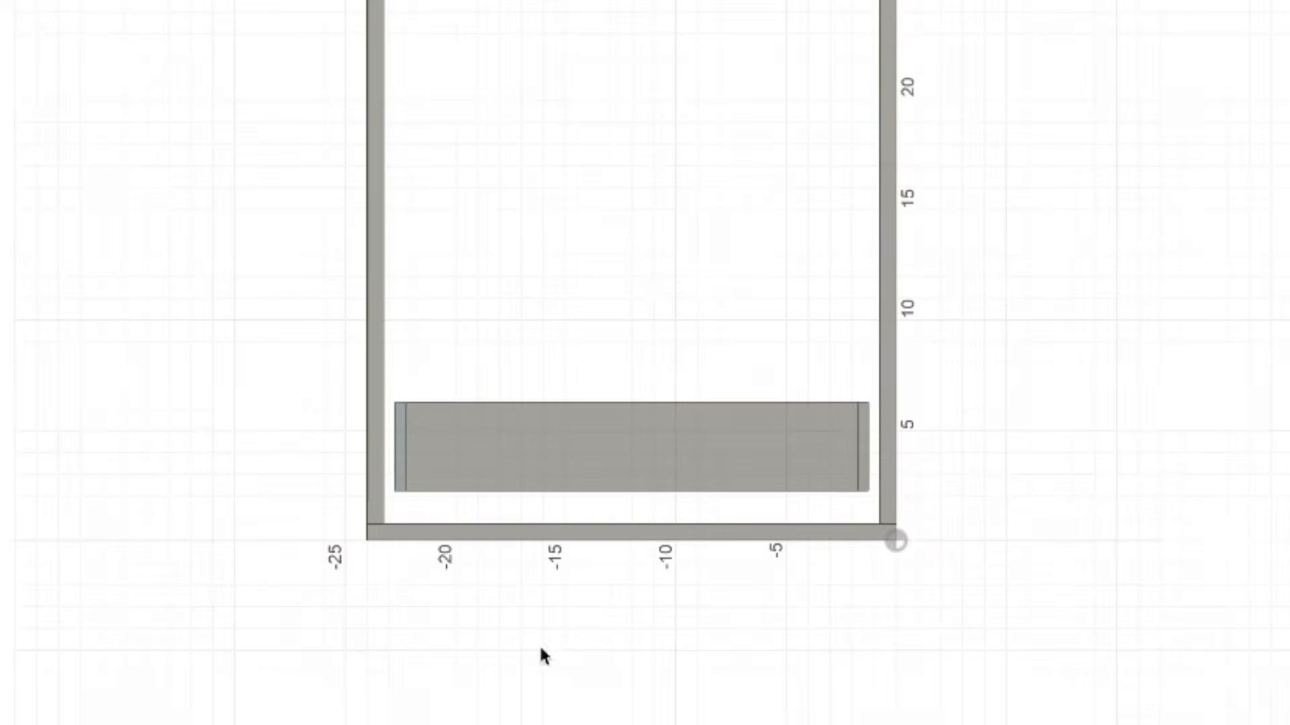
key(r)
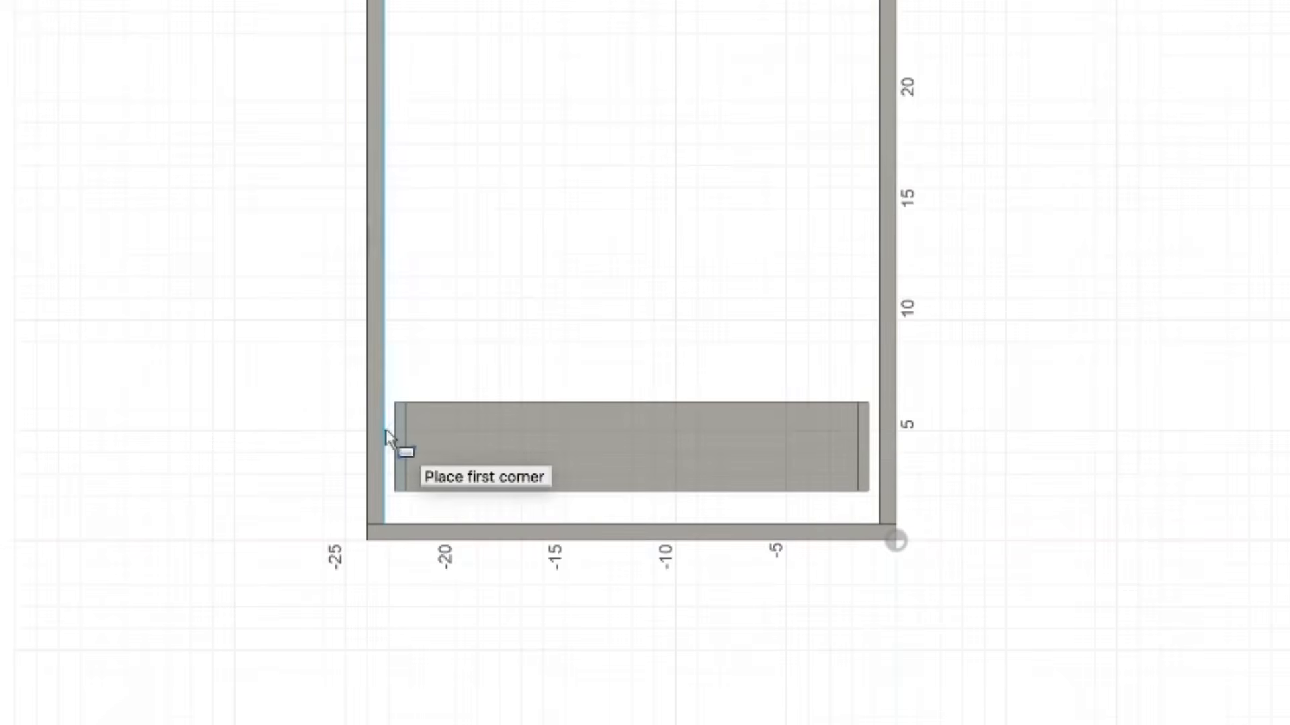
scroll(393, 450, up, 5)
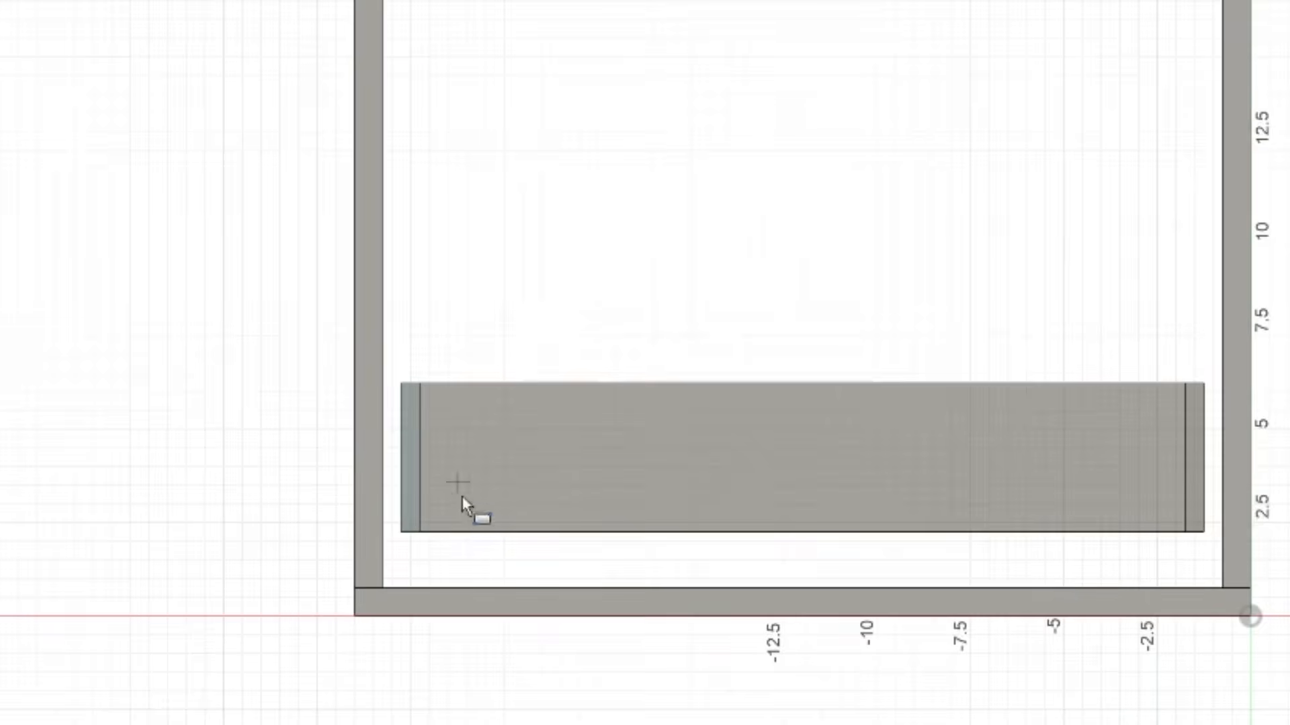
click(419, 532)
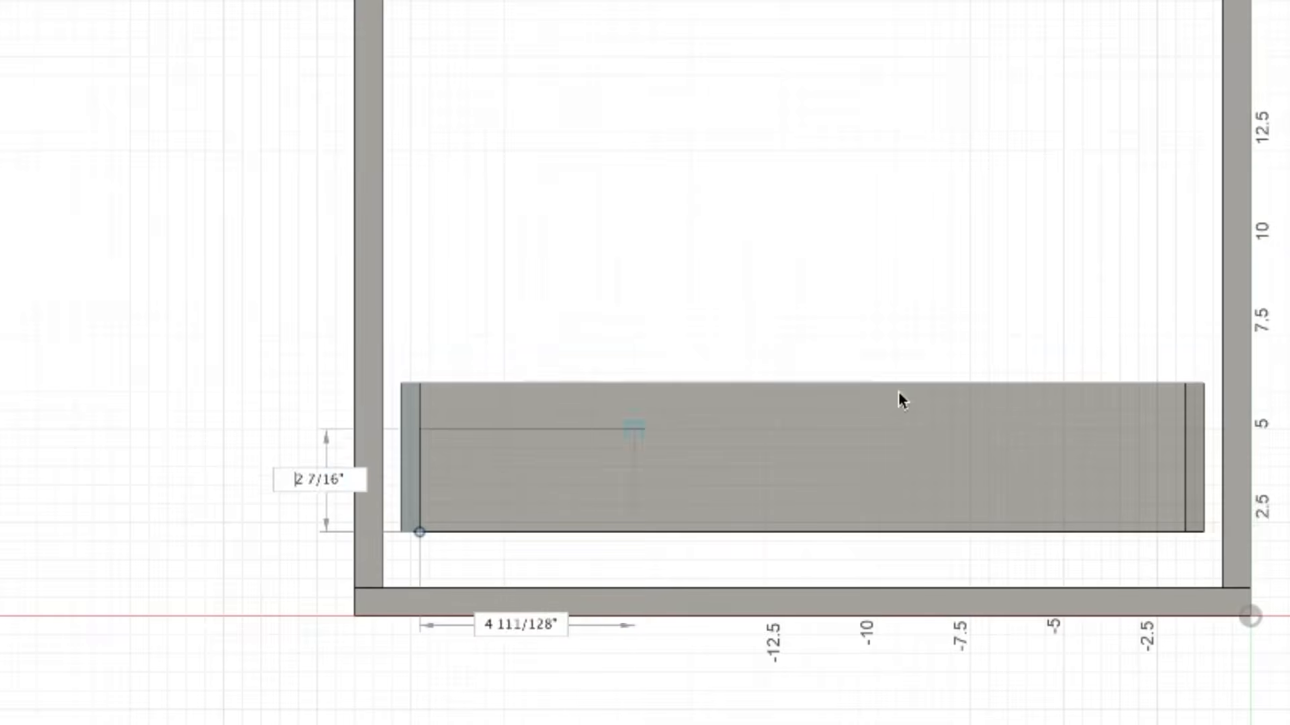
text(hei)
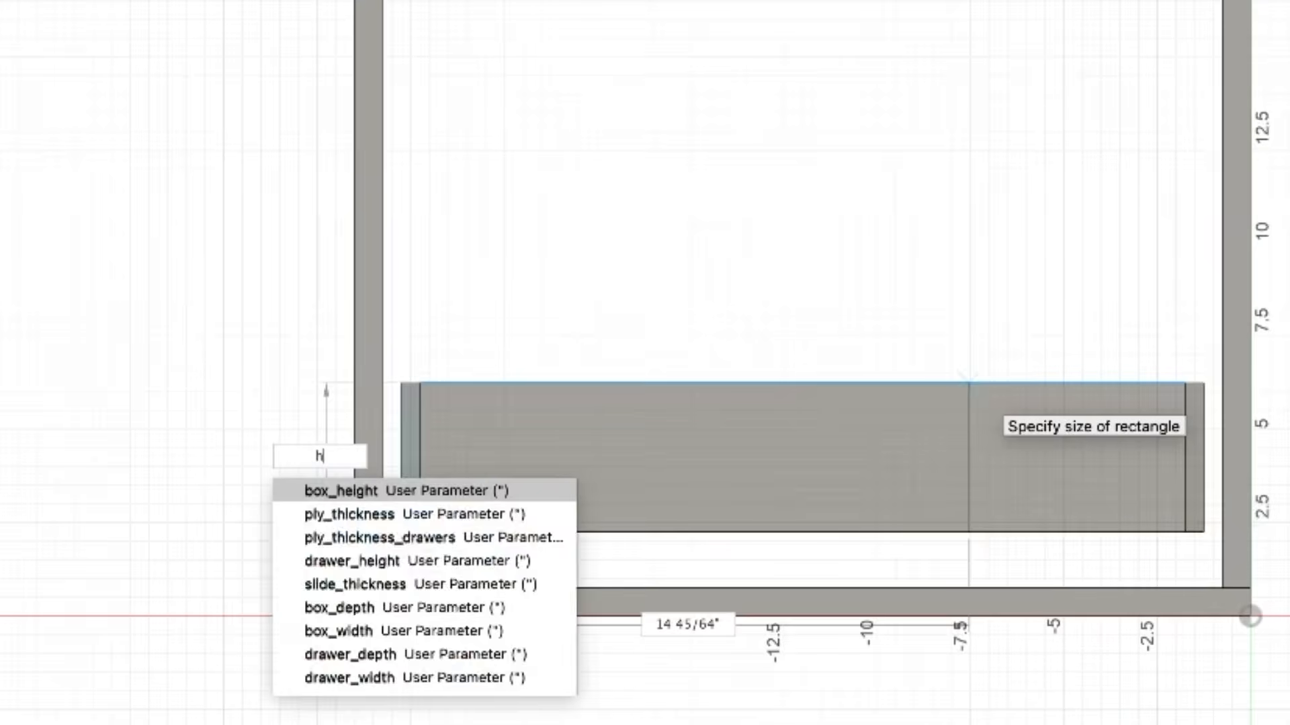
key(Down)
key(Return)
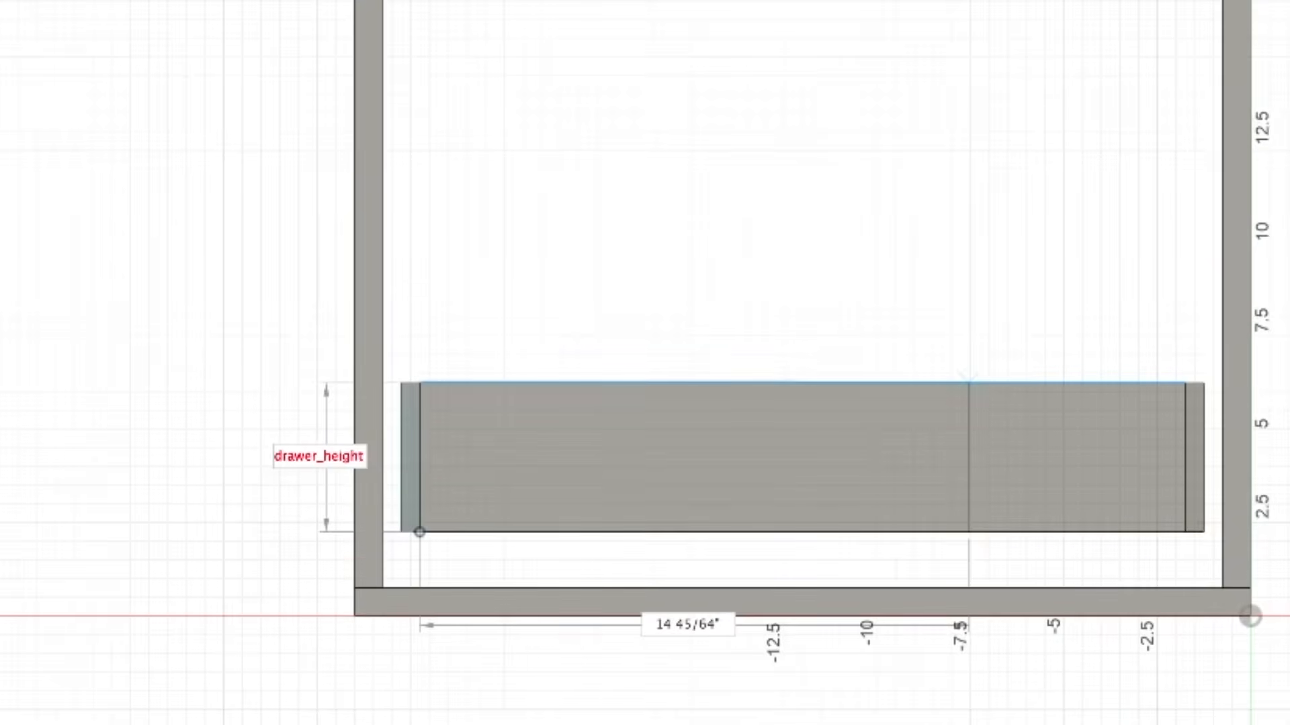
key(Tab)
text(wid)
key(Down)
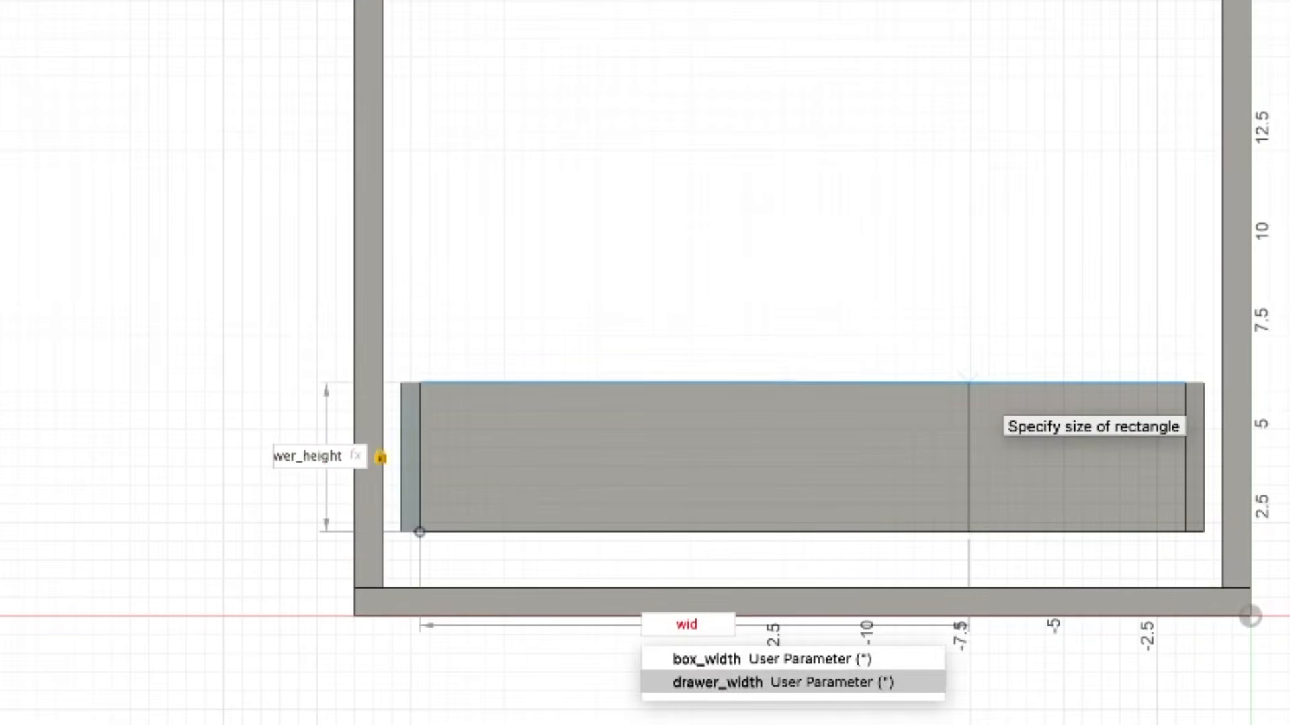
key(Return)
key(Tab)
key(Return)
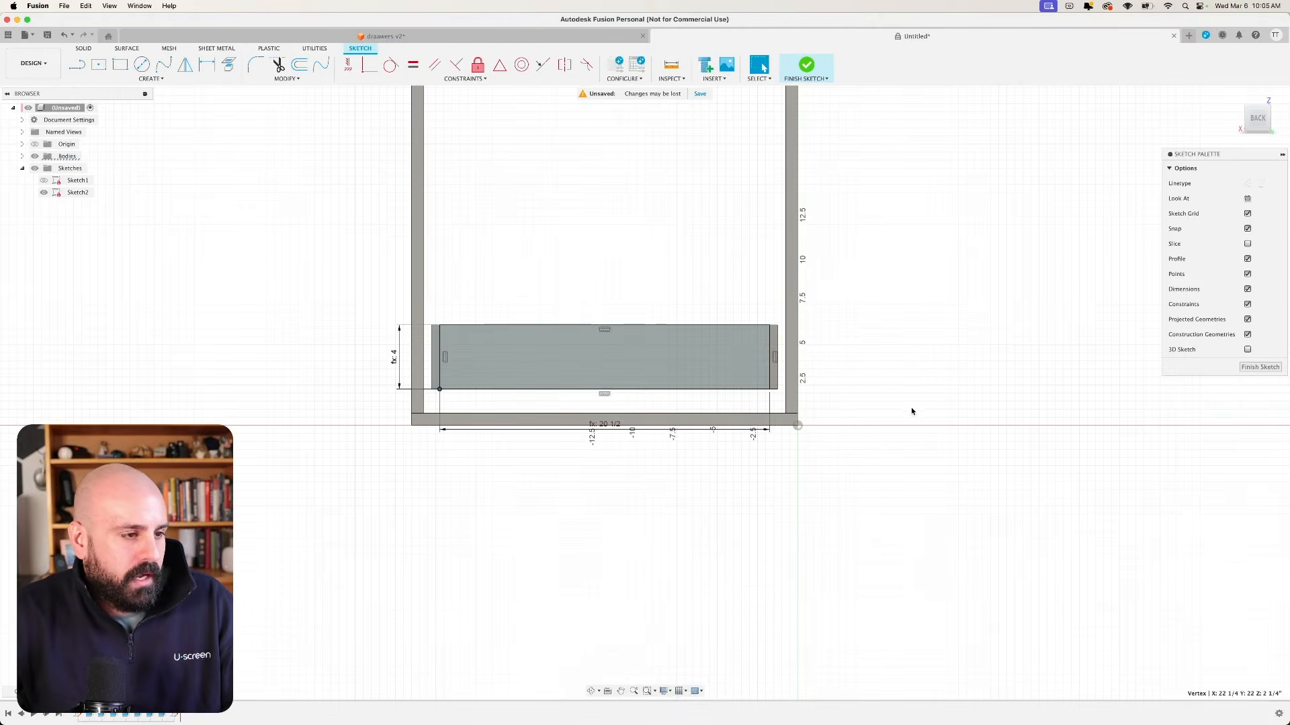
Extrude the drawer back rectangle by -ply_thickness_drawers, into the drawer, as a new body.
shift+middle_drag(906, 393, 894, 399)
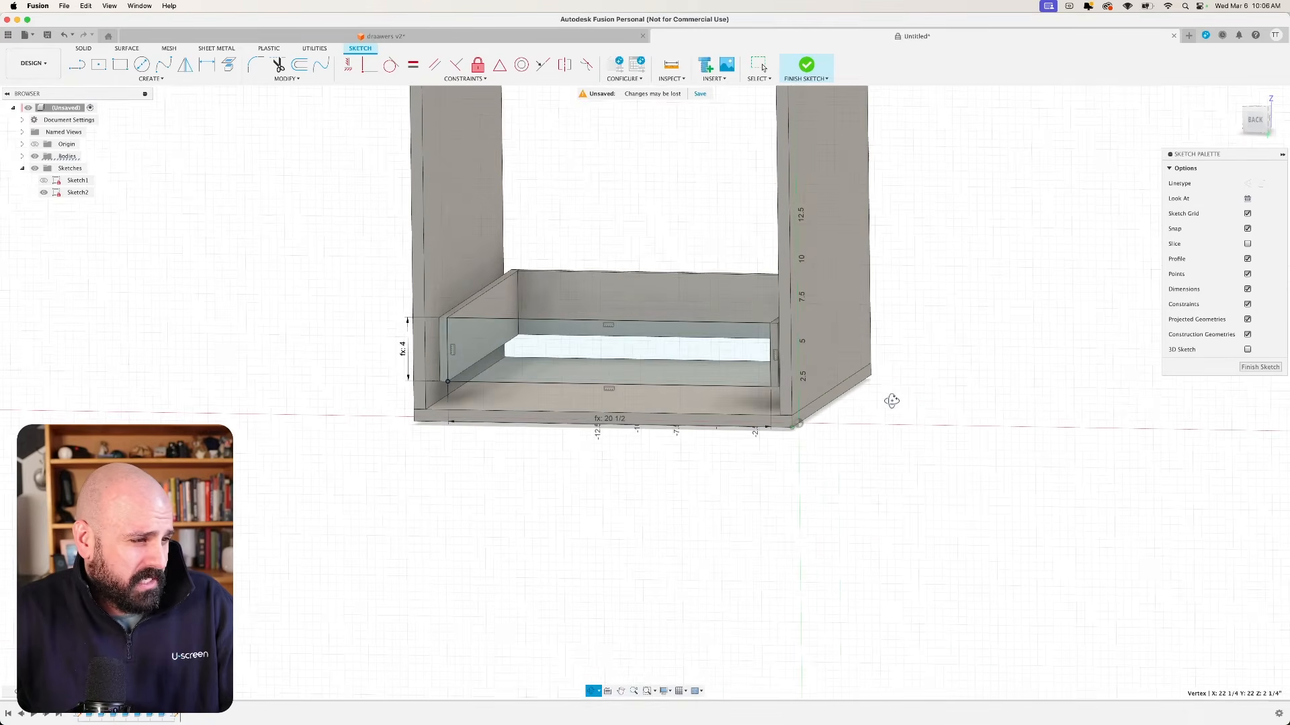
key(e)
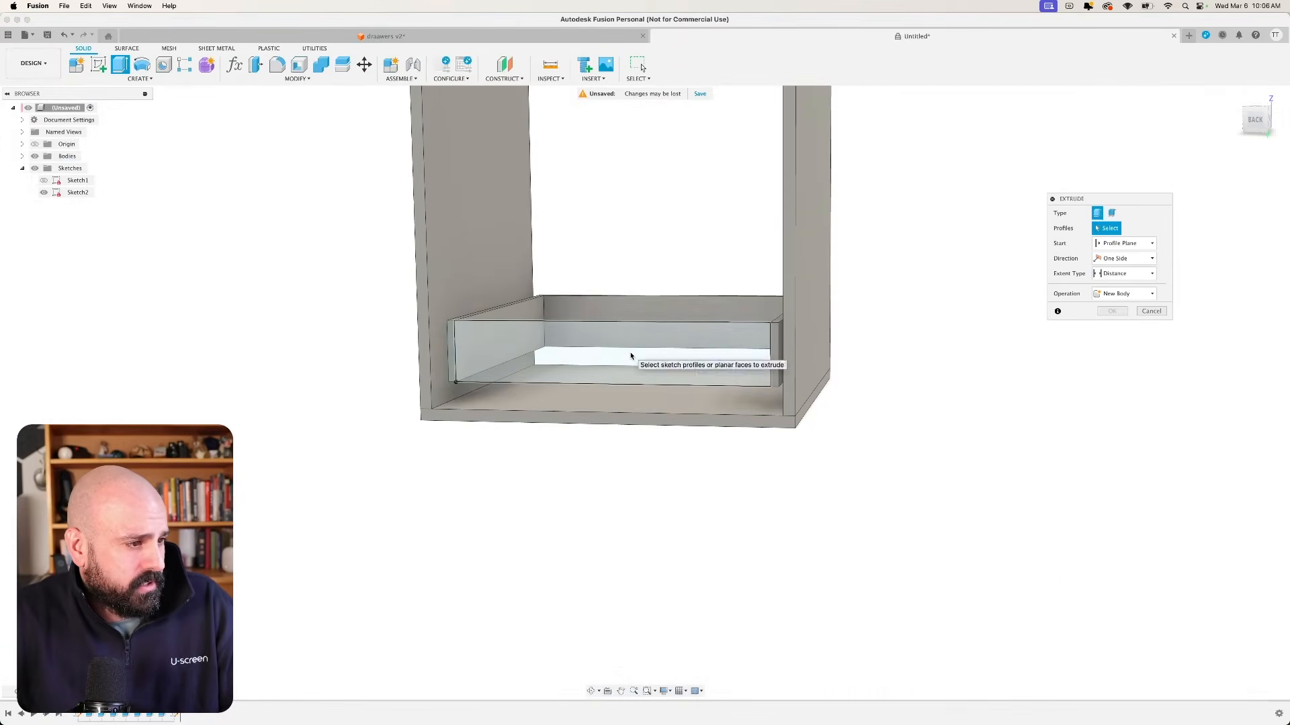
click(631, 356)
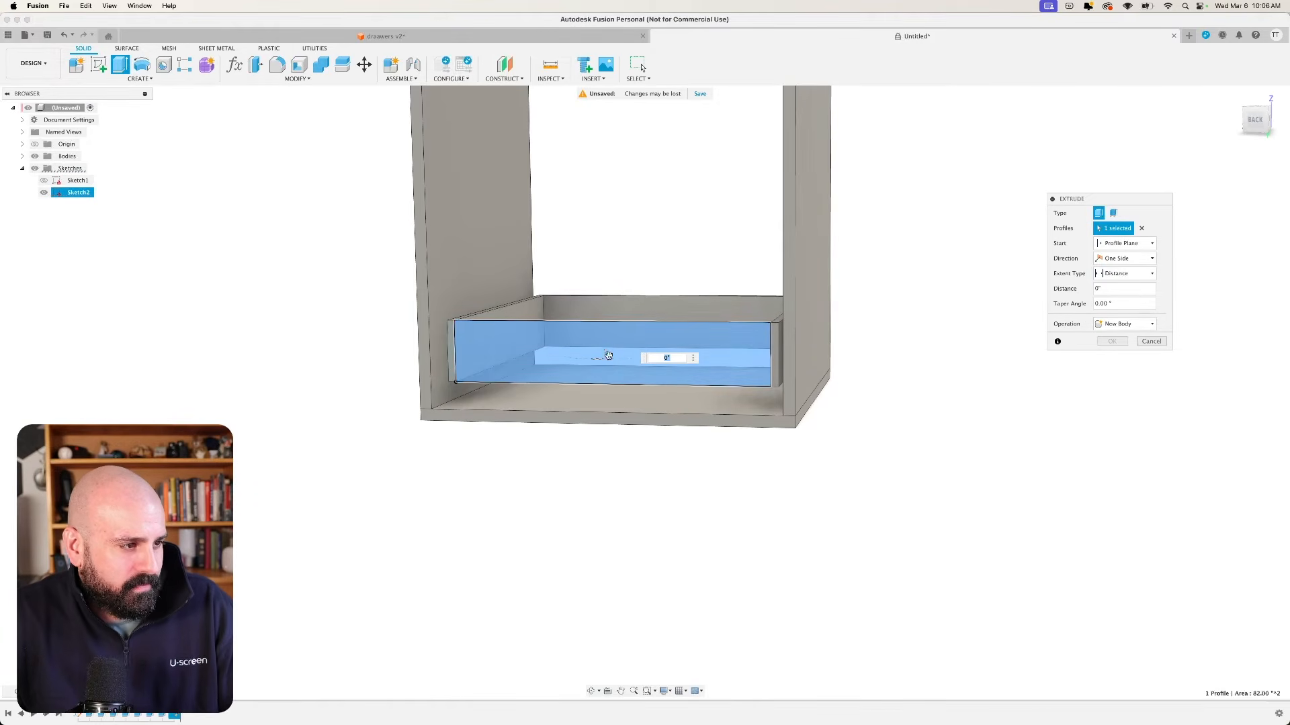
drag(608, 356, 583, 383)
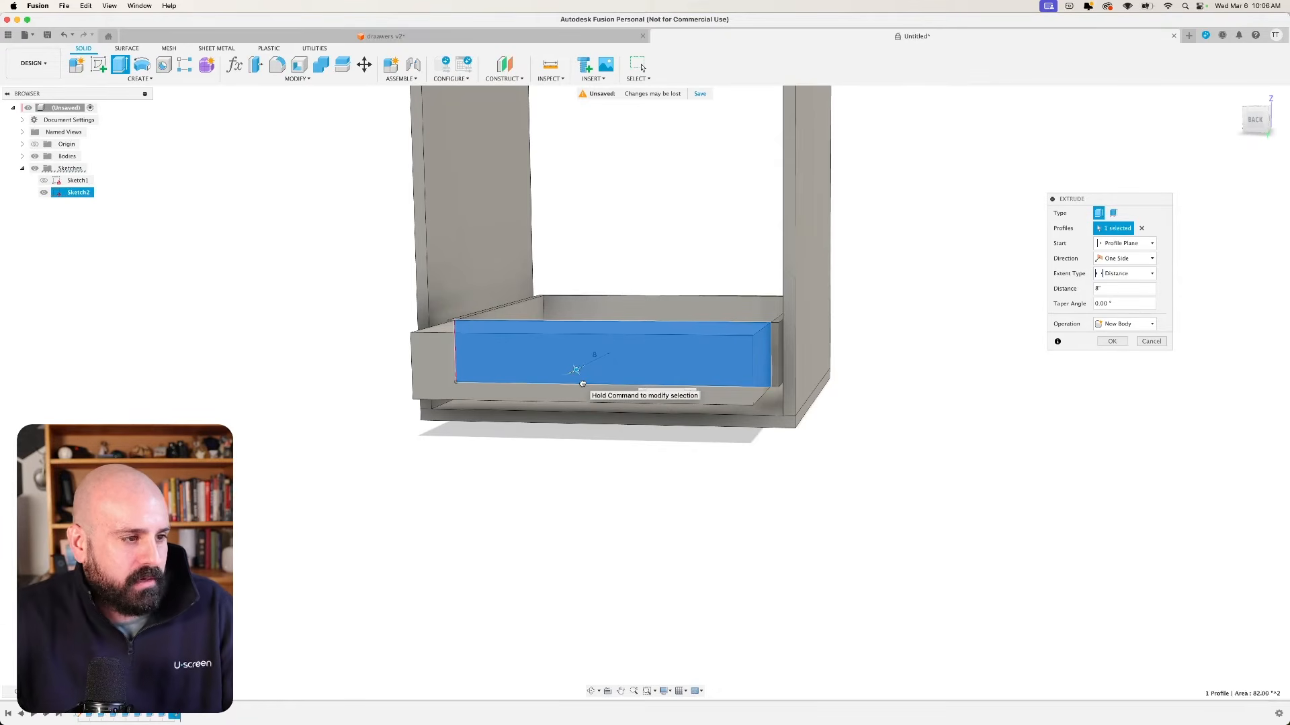
drag(582, 383, 616, 345)
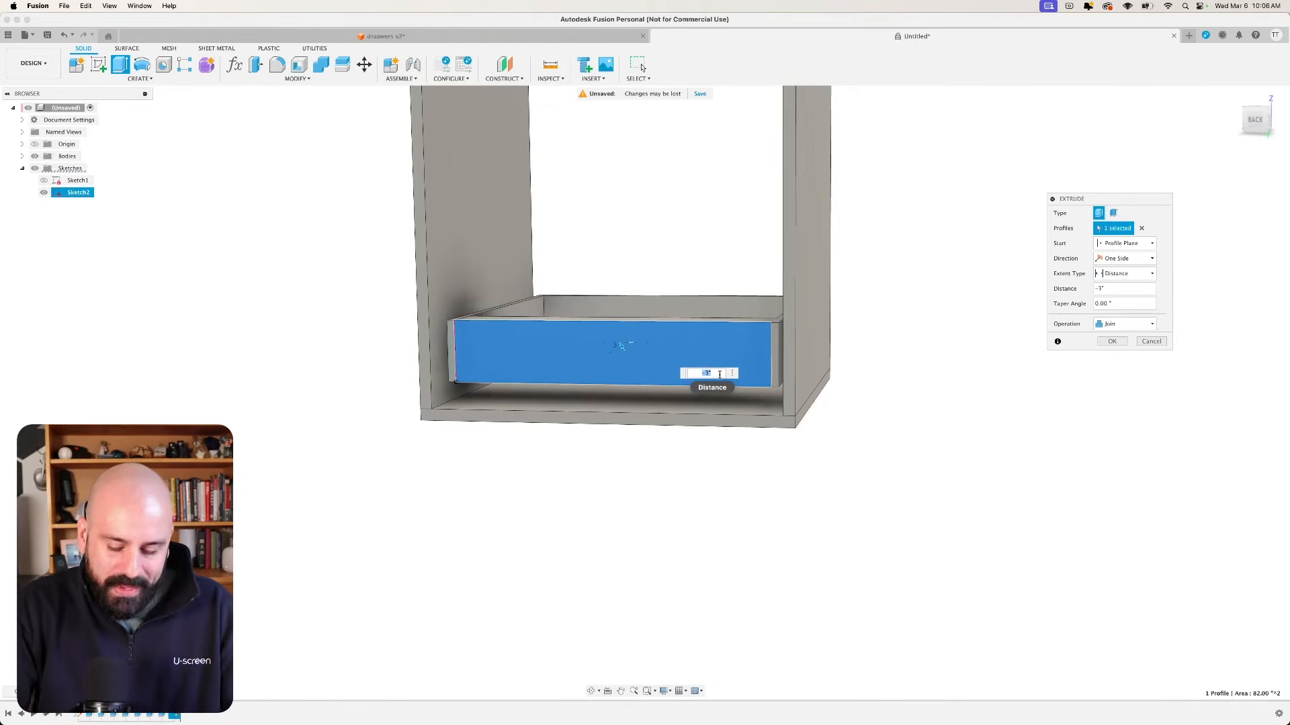
text(-draw)
key(Down)
key(Down)
key(Down)
key(Down)
key(Down)
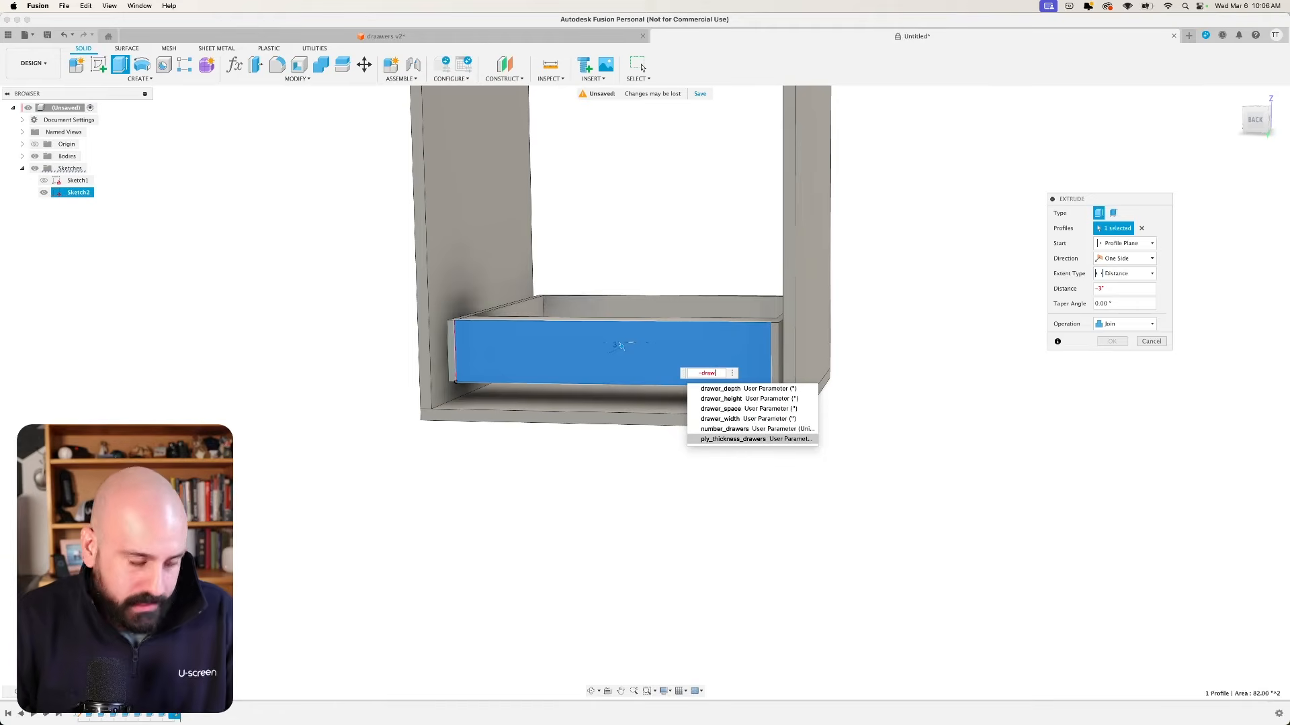
key(Return)
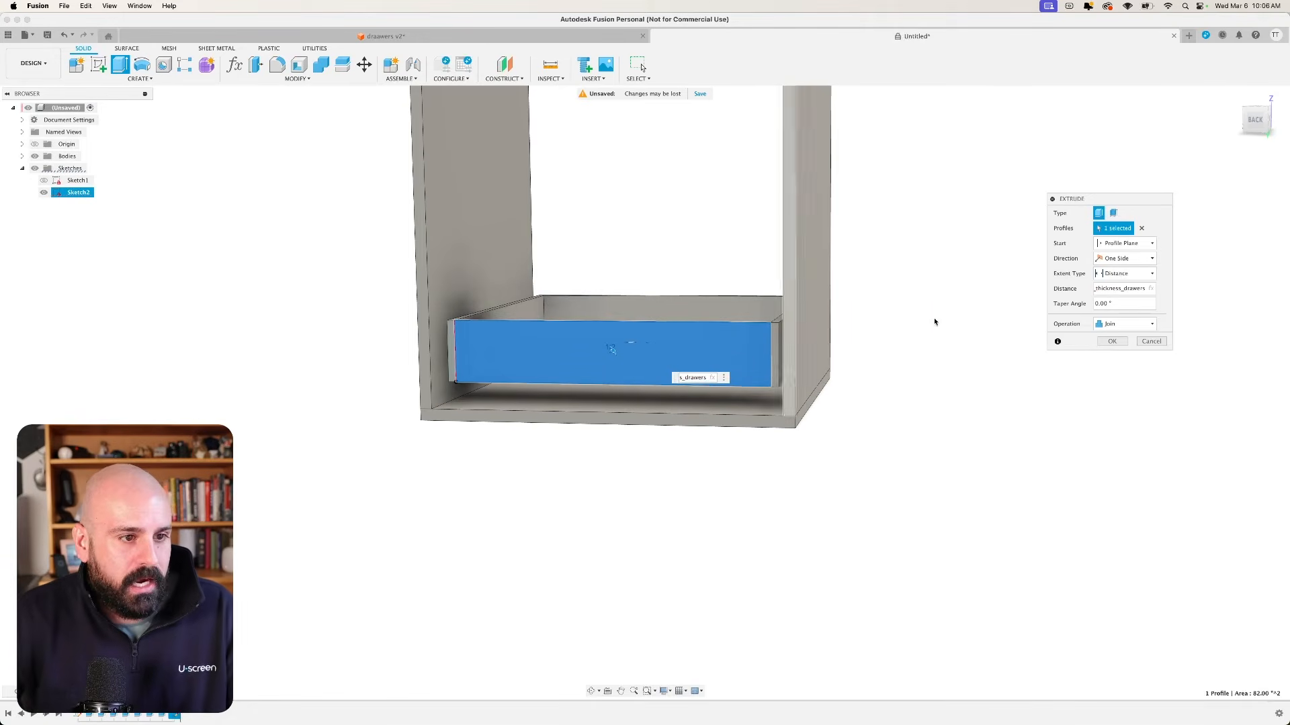
click(1131, 323)
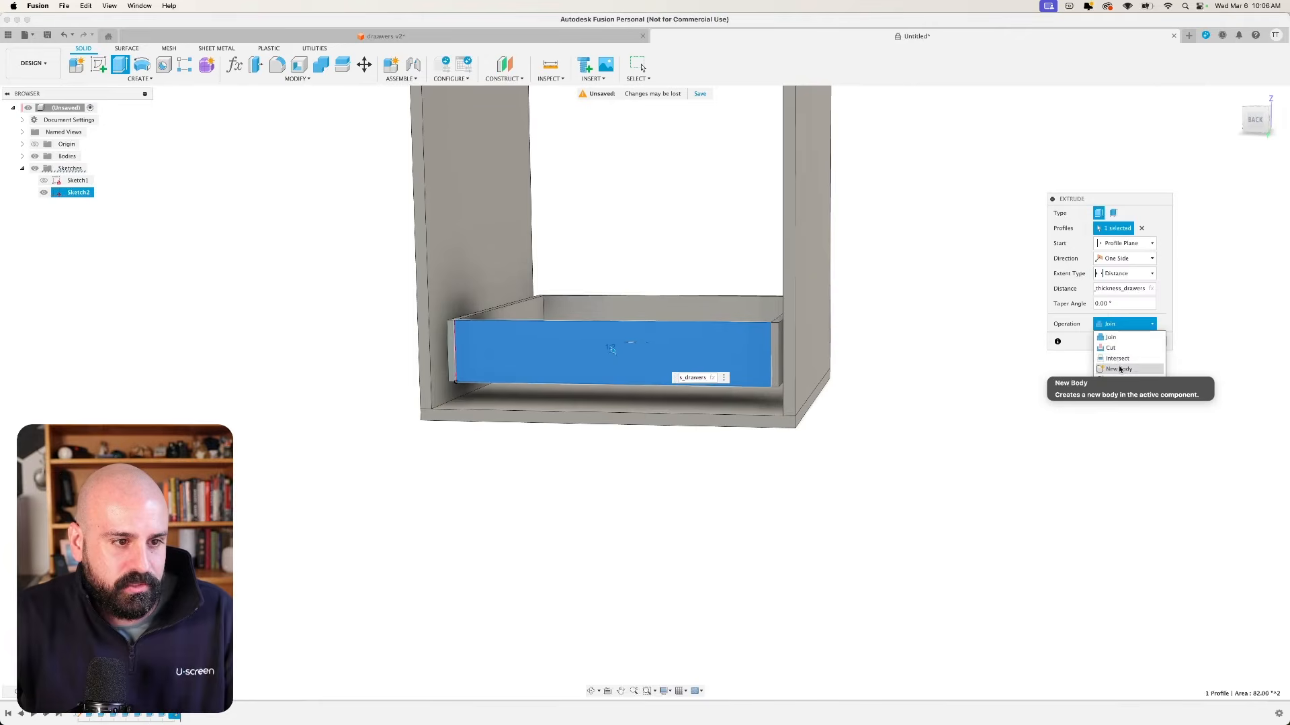
click(1118, 369)
click(1112, 341)
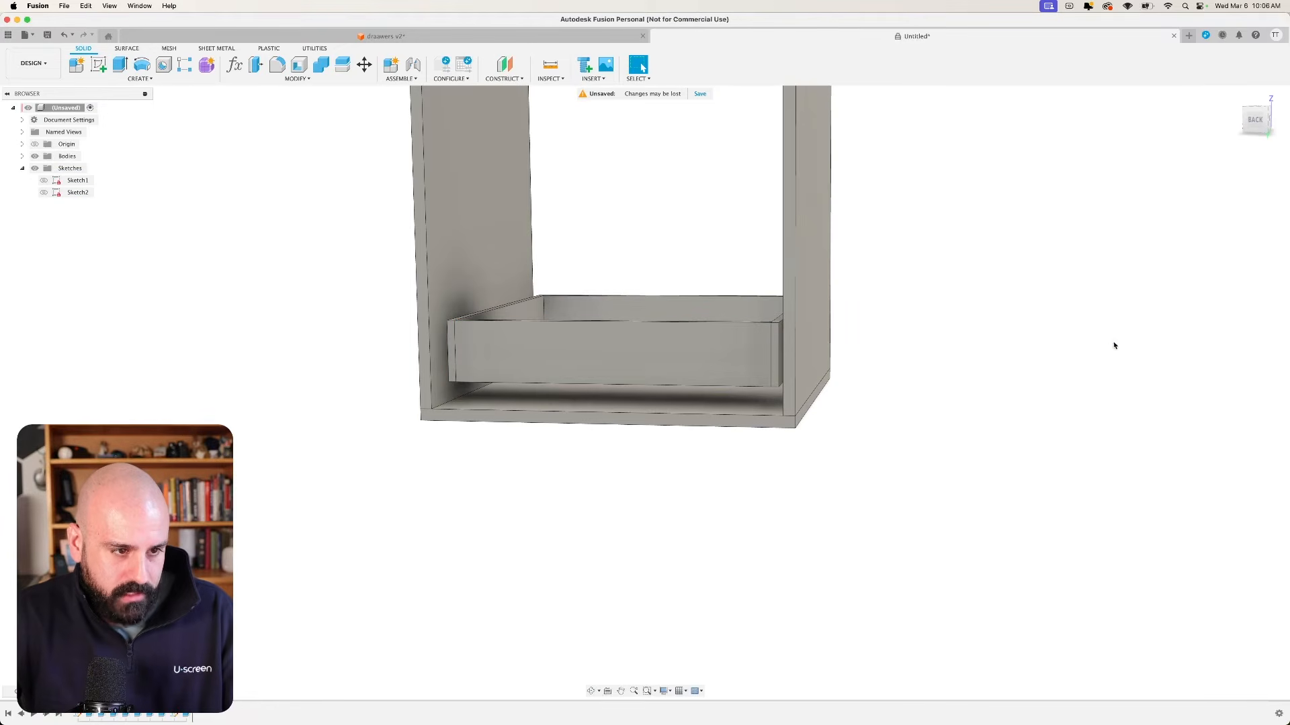
View the whole cabinet from the front corner and highlight Body1 and Body2 to identify which panels they are.
middle_drag(1035, 395, 979, 424)
click(1235, 95)
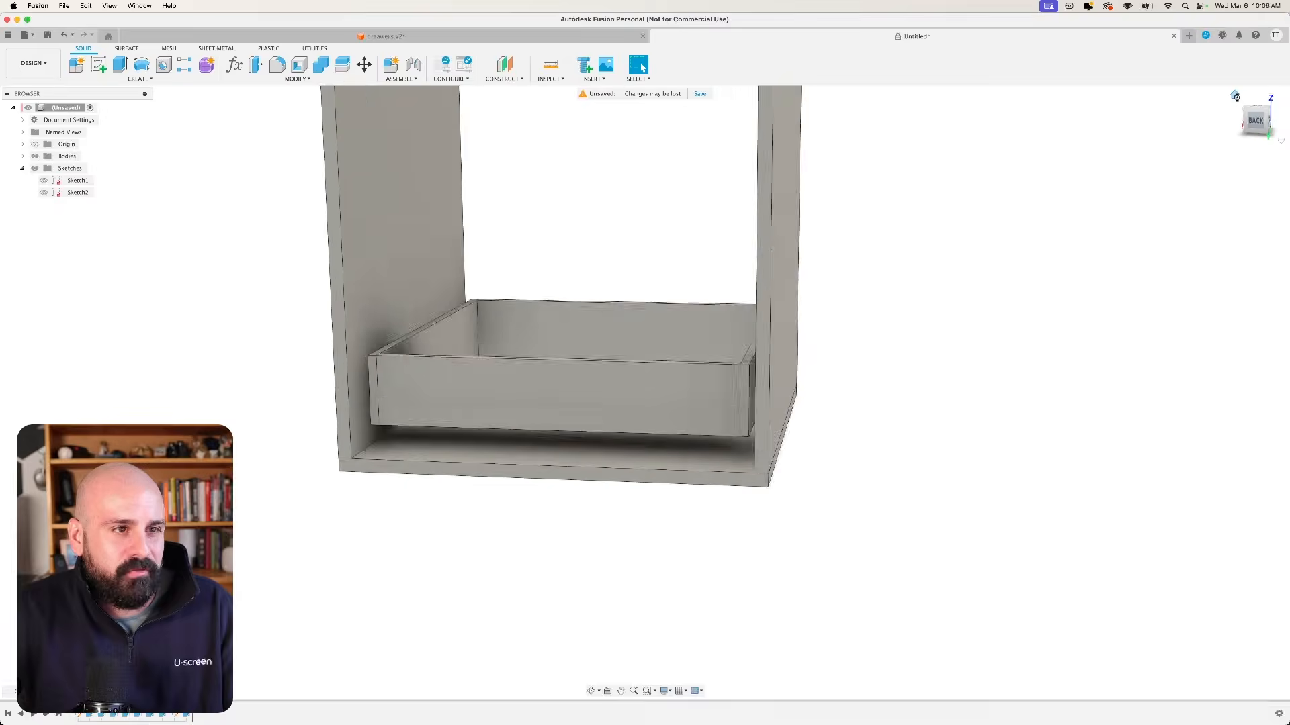
shift+middle_drag(906, 498, 949, 430)
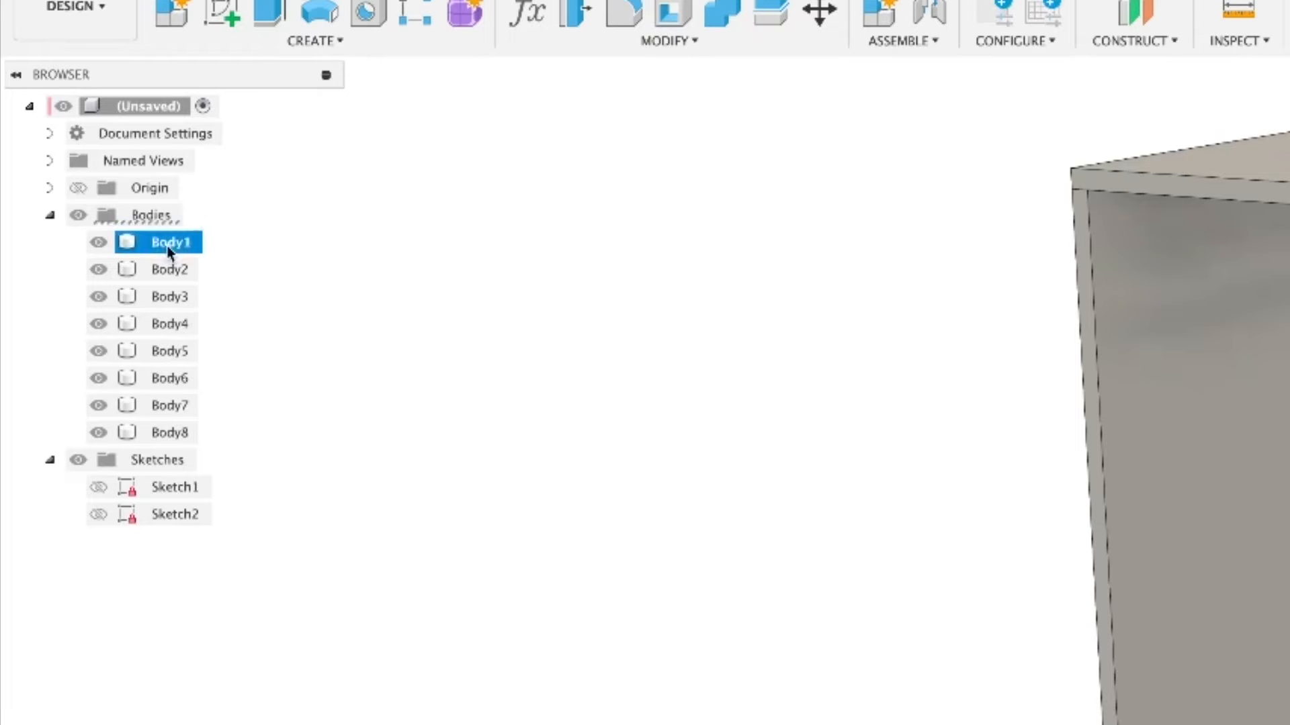
click(168, 250)
click(170, 274)
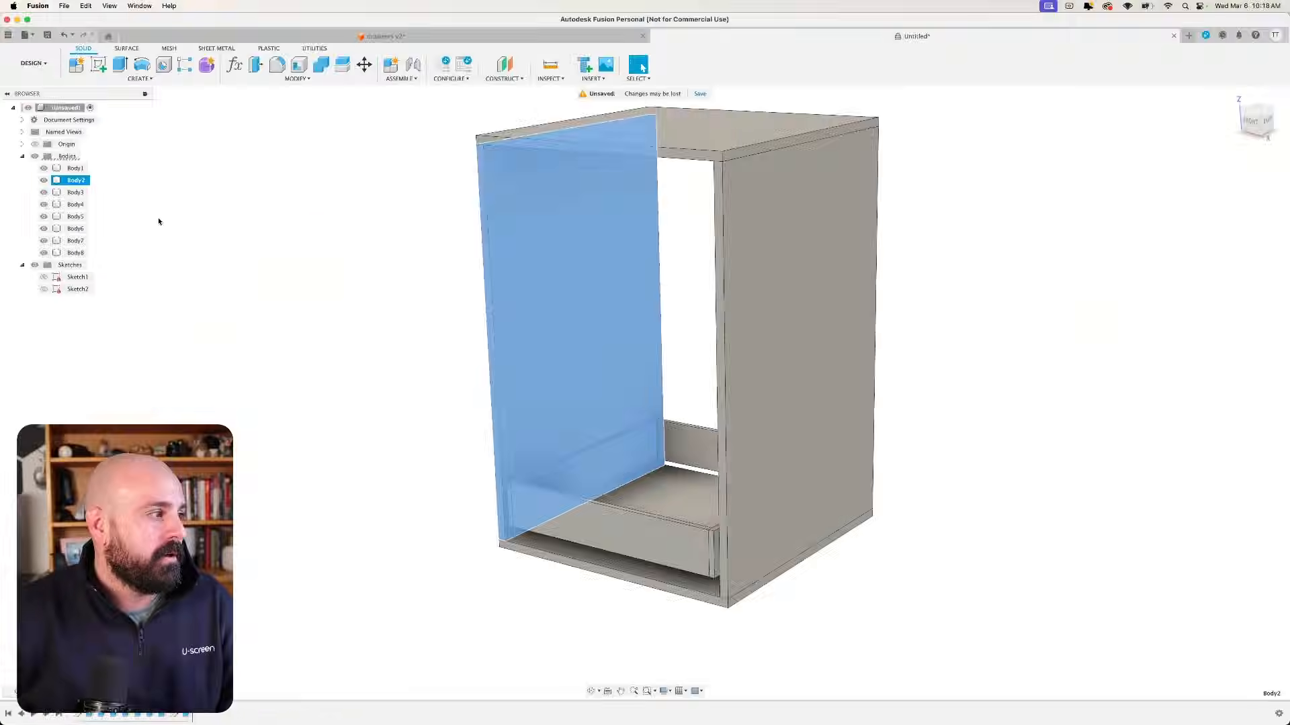
click(166, 228)
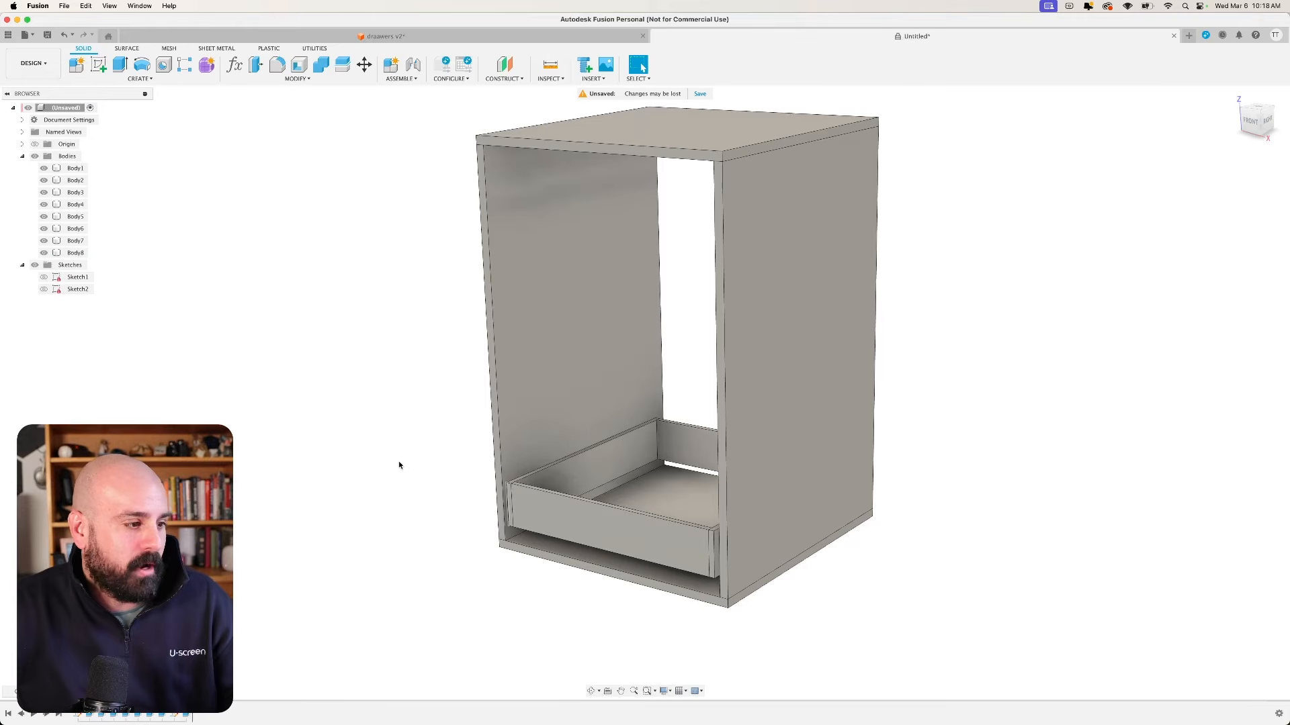
Start a rectangular pattern of the four drawer bodies, Body5 to Body8, along a vertical front edge of the cabinet side.
click(75, 217)
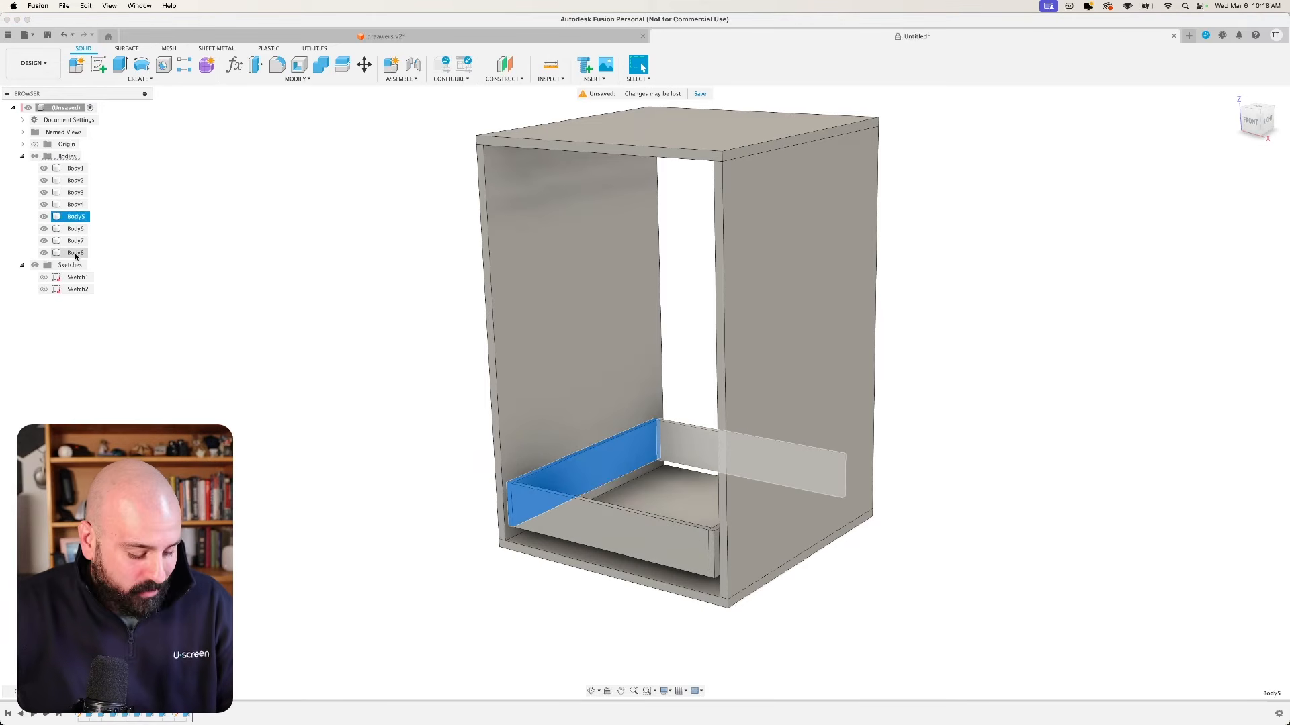
shift+click(75, 253)
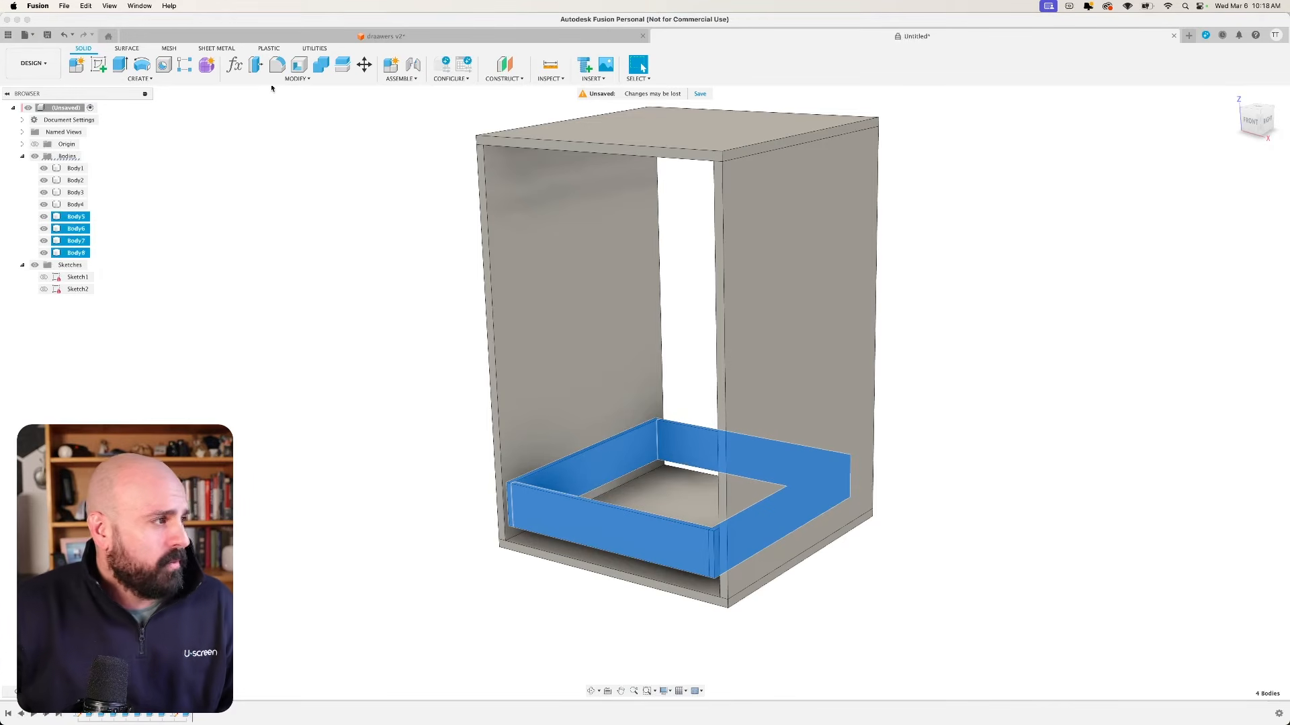
click(140, 79)
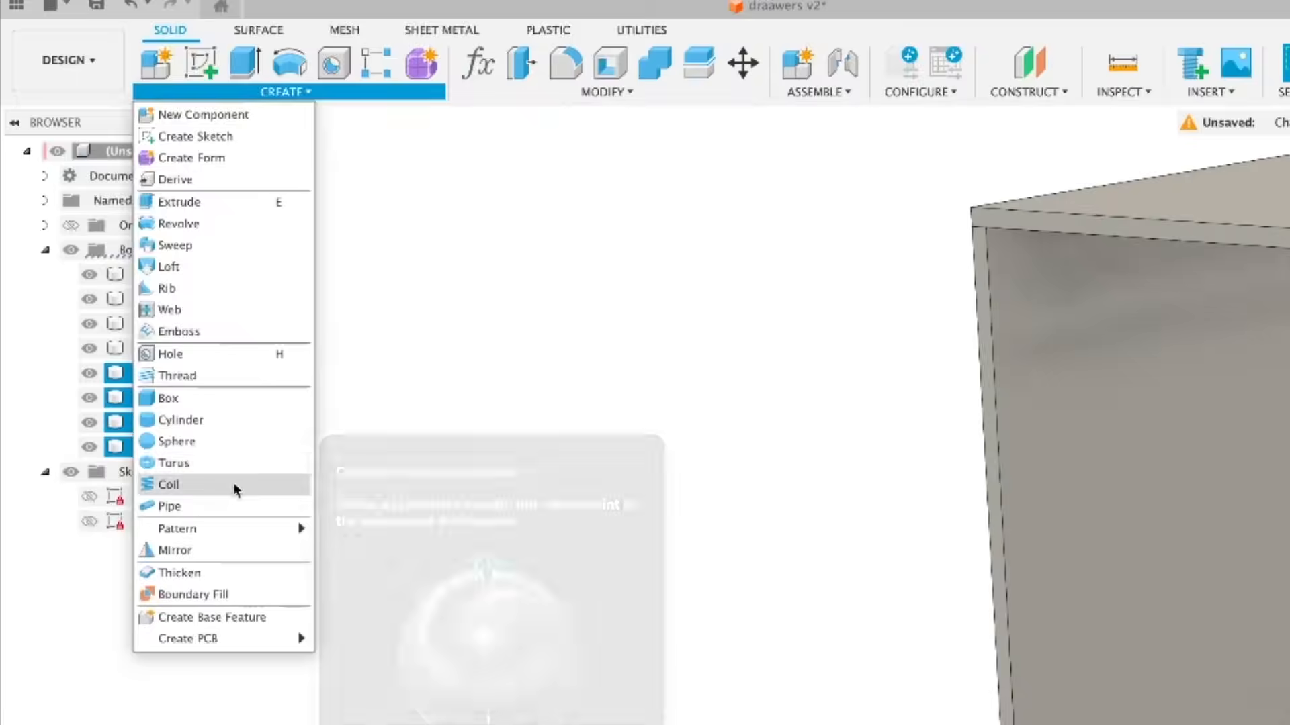
mouse_move(223, 531)
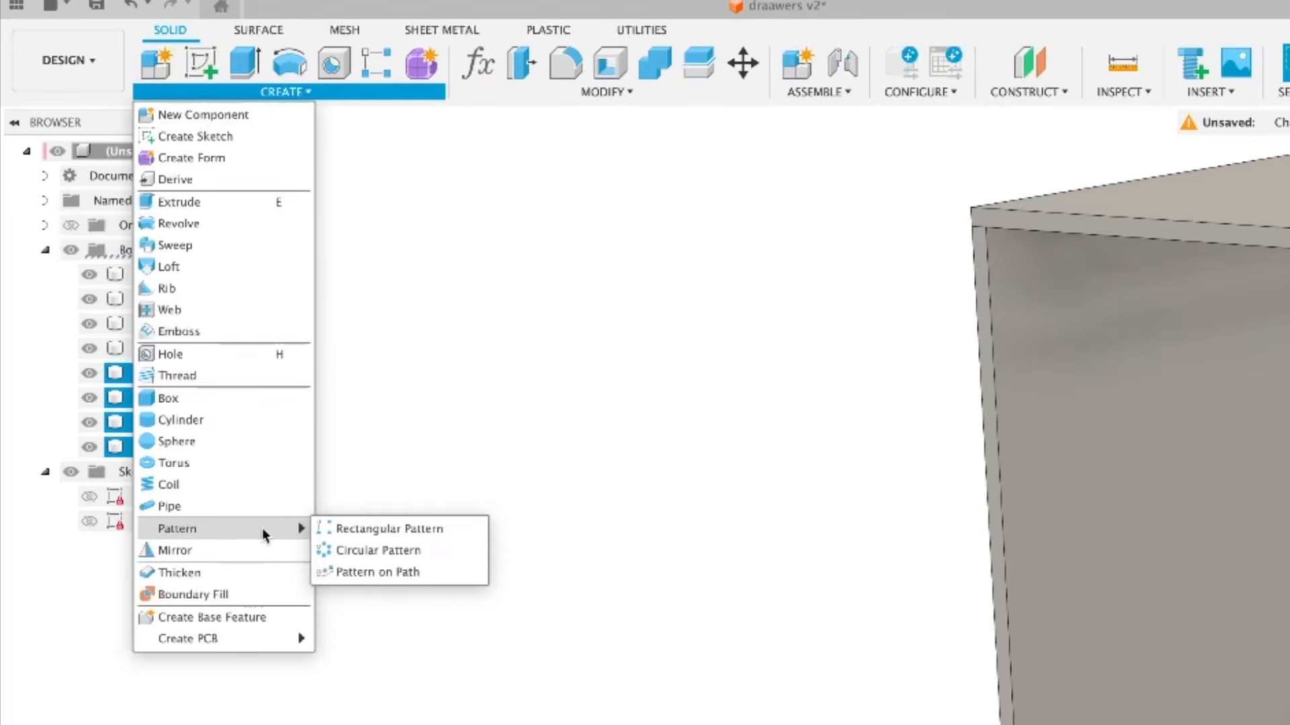
click(389, 530)
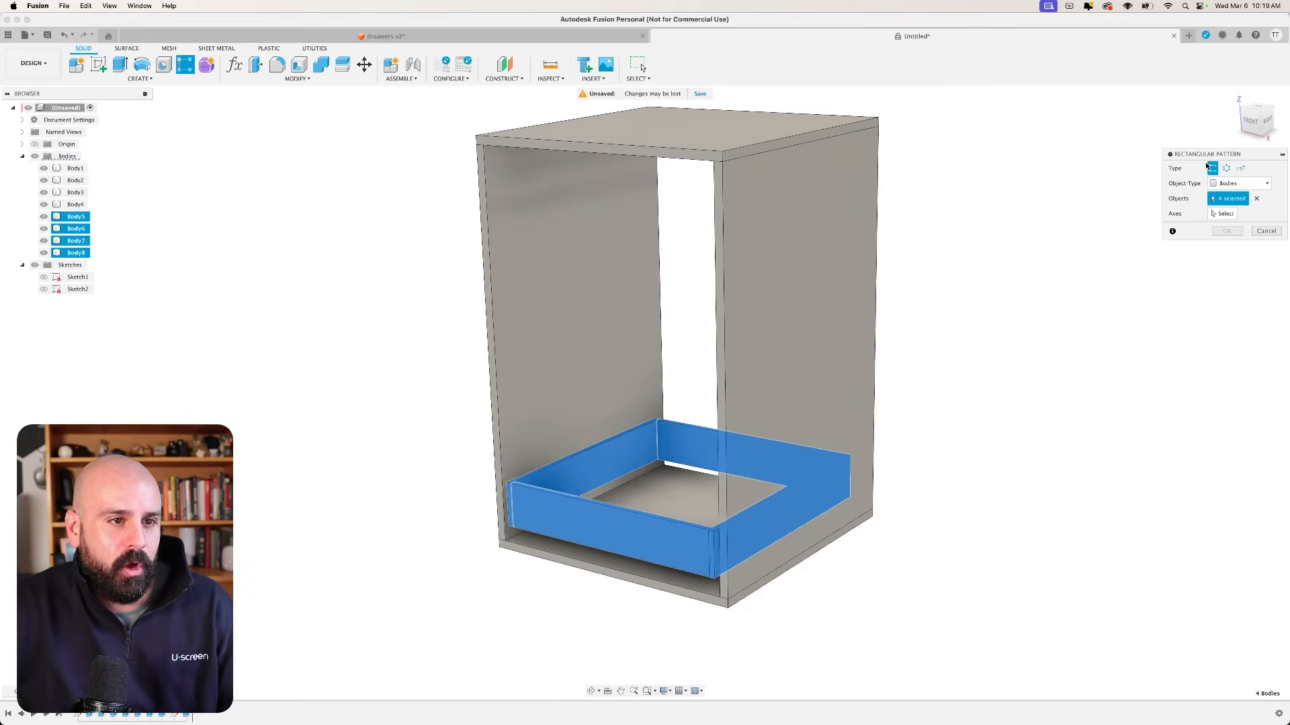
drag(1209, 153, 1121, 164)
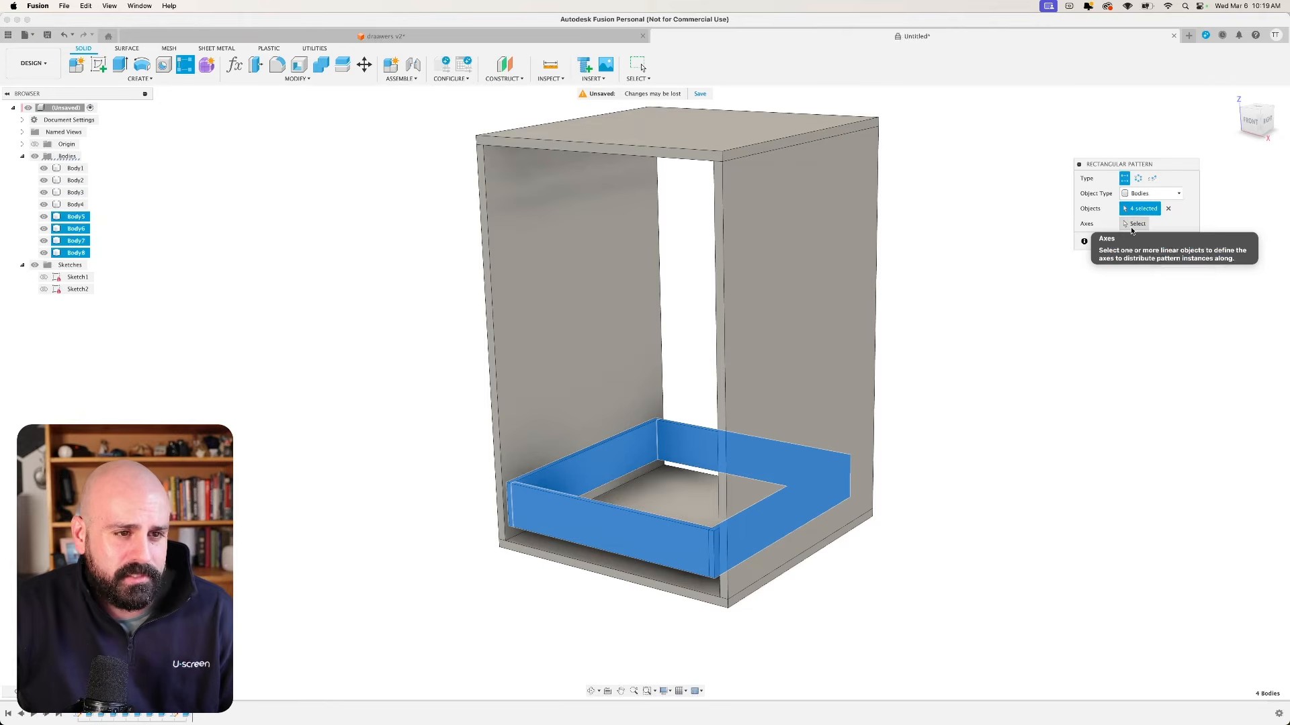
click(1134, 224)
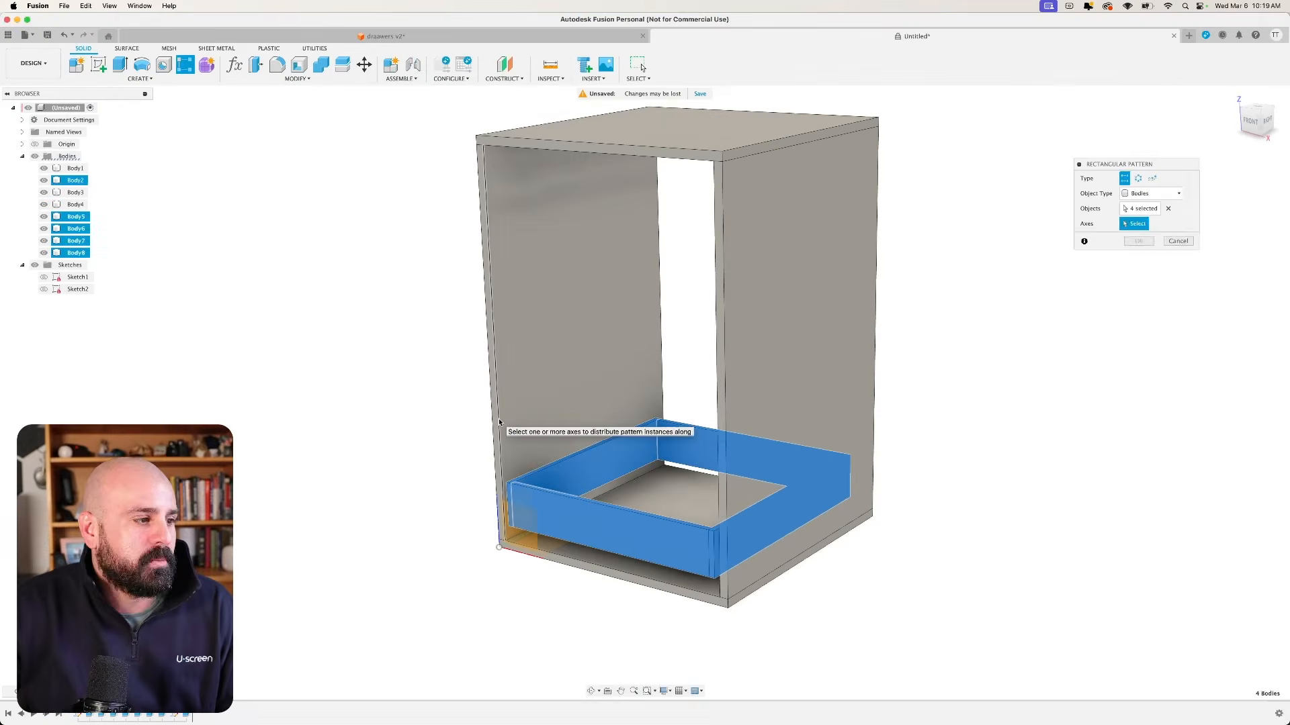
click(244, 361)
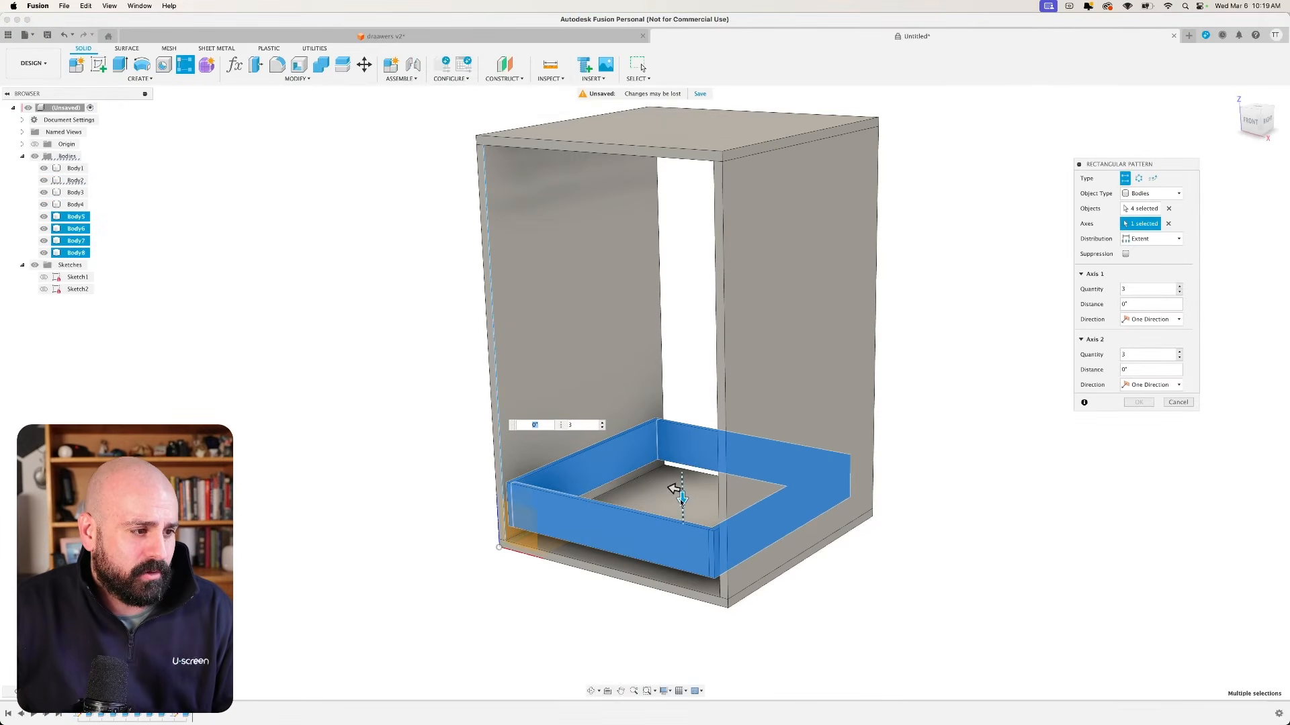
Spread the drawer pattern upward over a distance of -22" and set its quantity to the number_drawers parameter.
drag(682, 498, 682, 257)
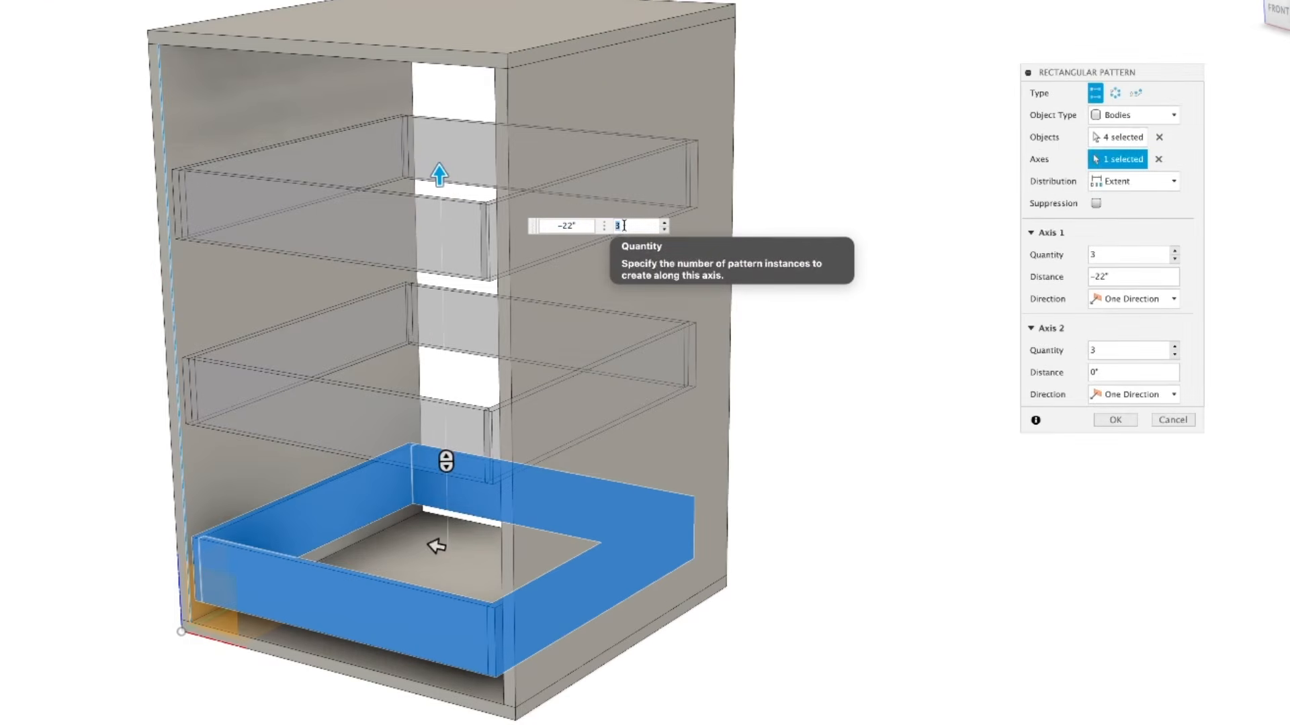
text(num)
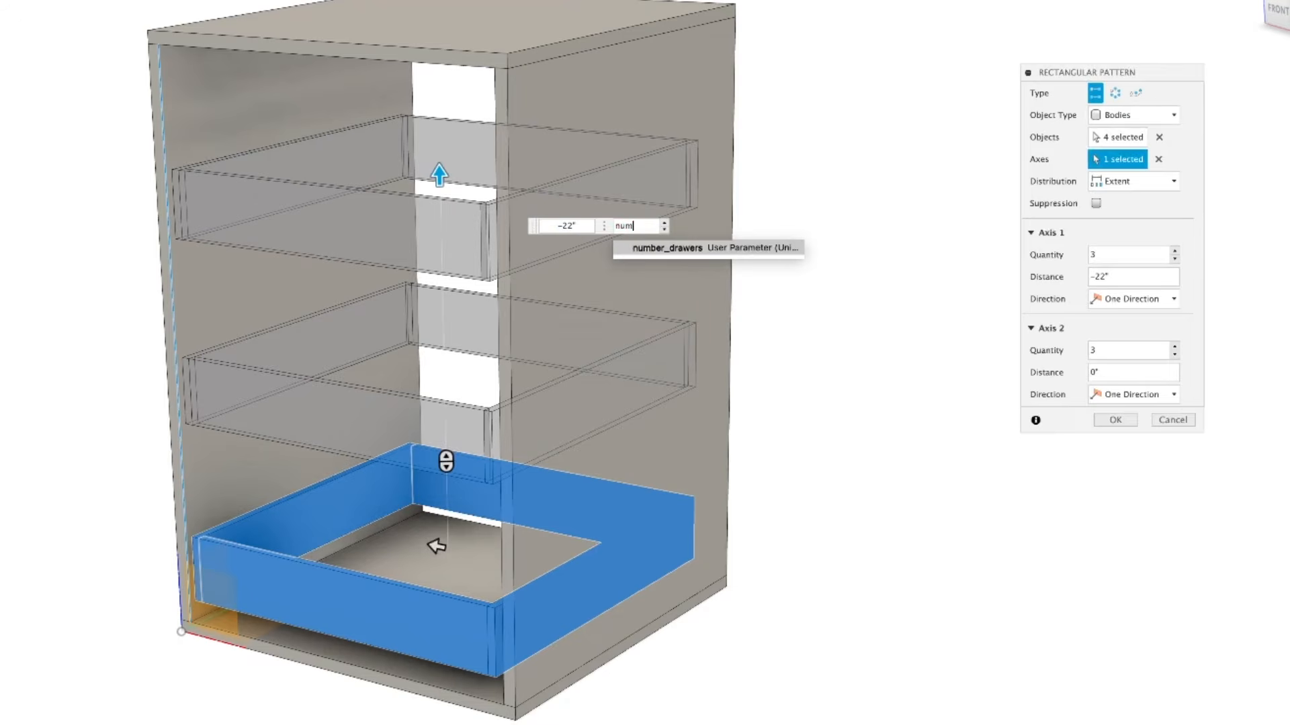
key(Return)
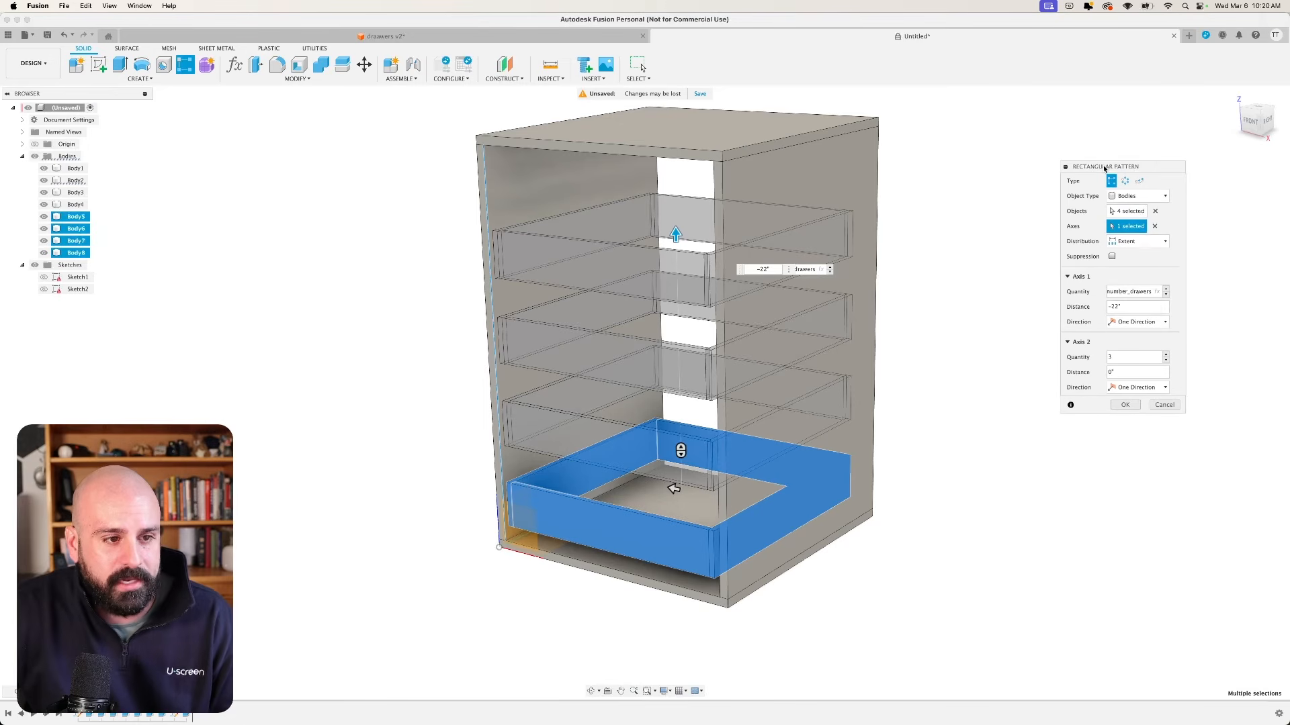
Try the box_height parameter as the drawer pattern's distance along the first axis.
click(1128, 308)
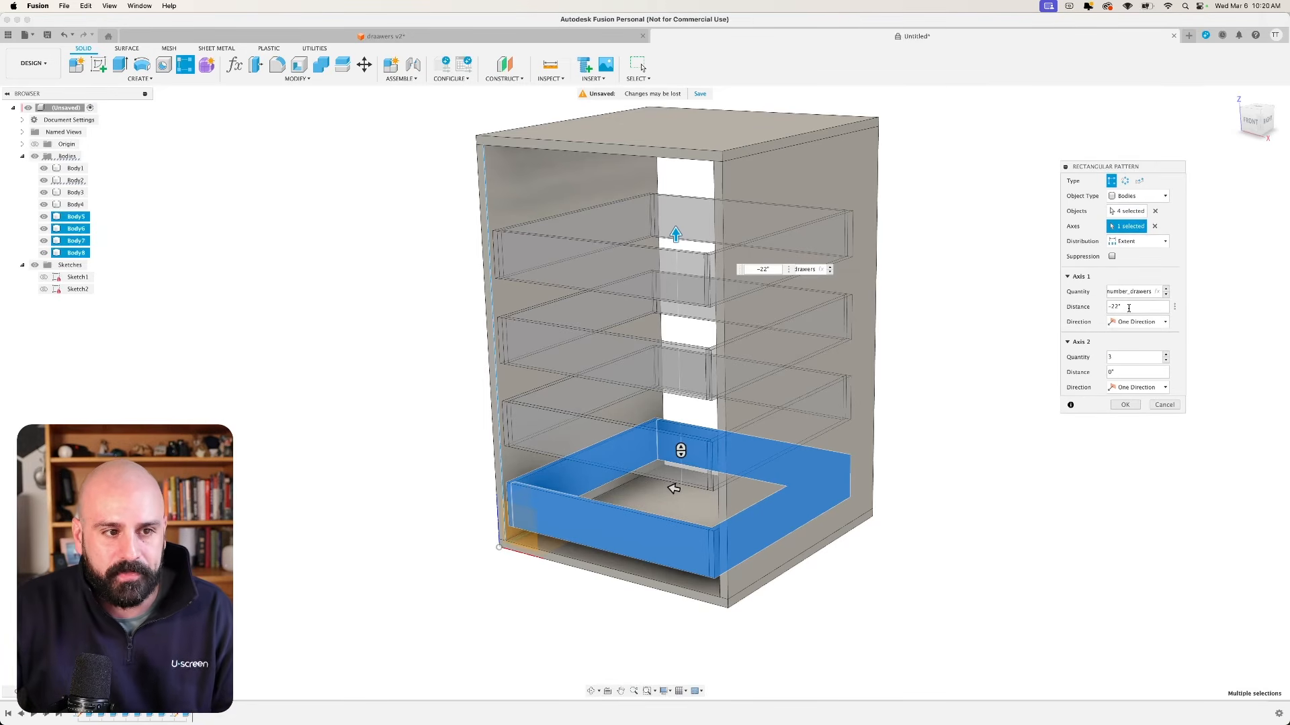
double_click(1128, 307)
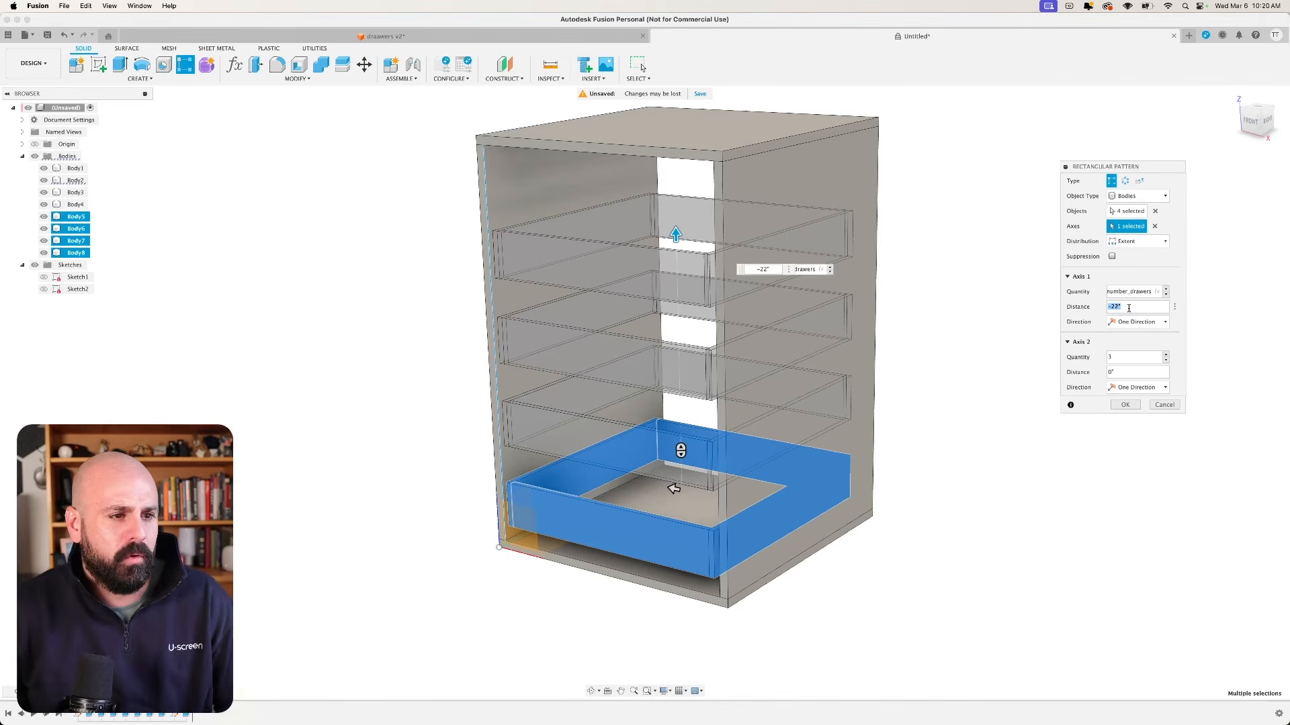
text(box)
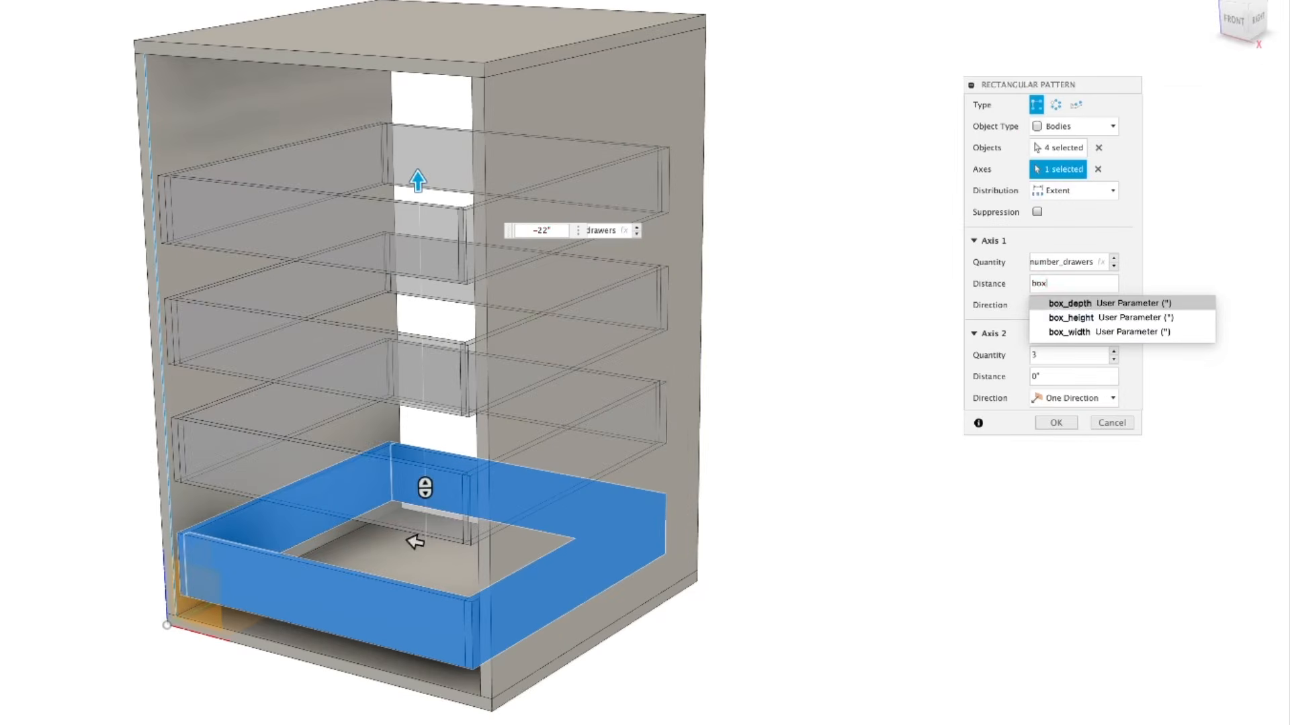
key(Down)
key(Return)
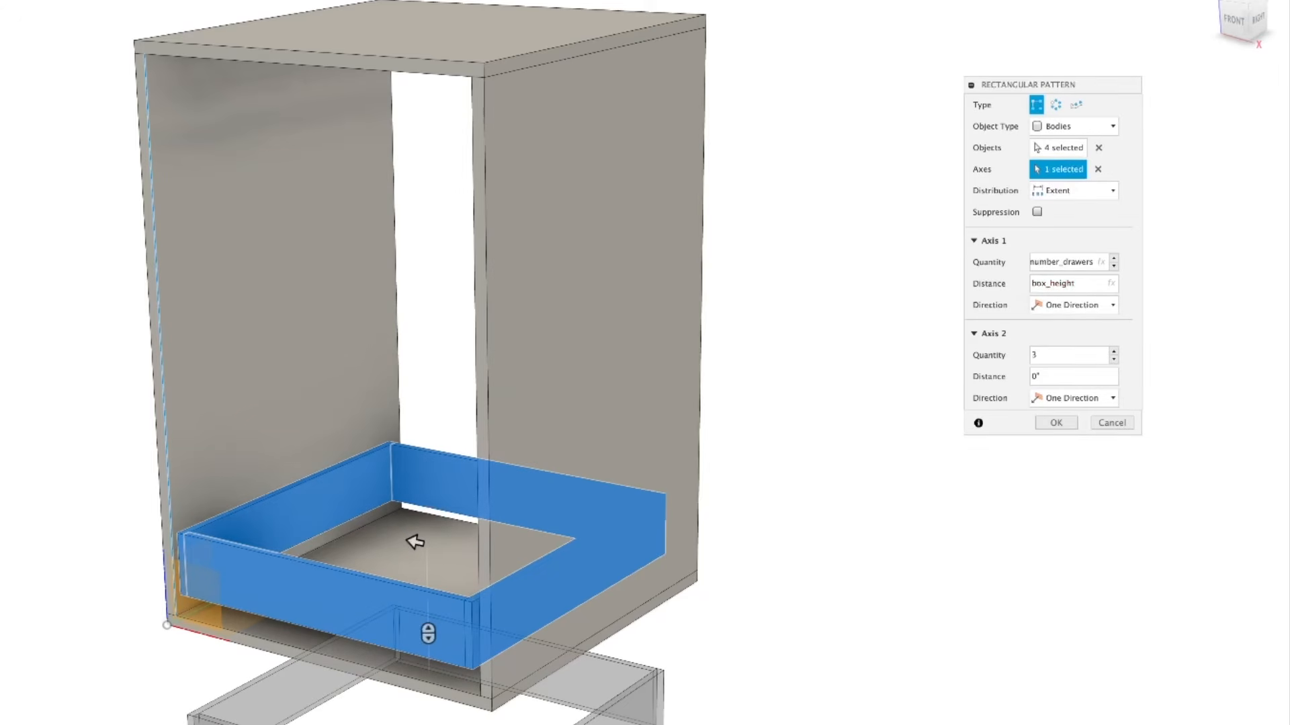
Set the drawer pattern's first-axis distance to -box_height.
key(BackSpace)
key(BackSpace)
key(BackSpace)
key(BackSpace)
key(BackSpace)
key(BackSpace)
key(BackSpace)
key(BackSpace)
key(BackSpace)
key(BackSpace)
text(-box)
key(Down)
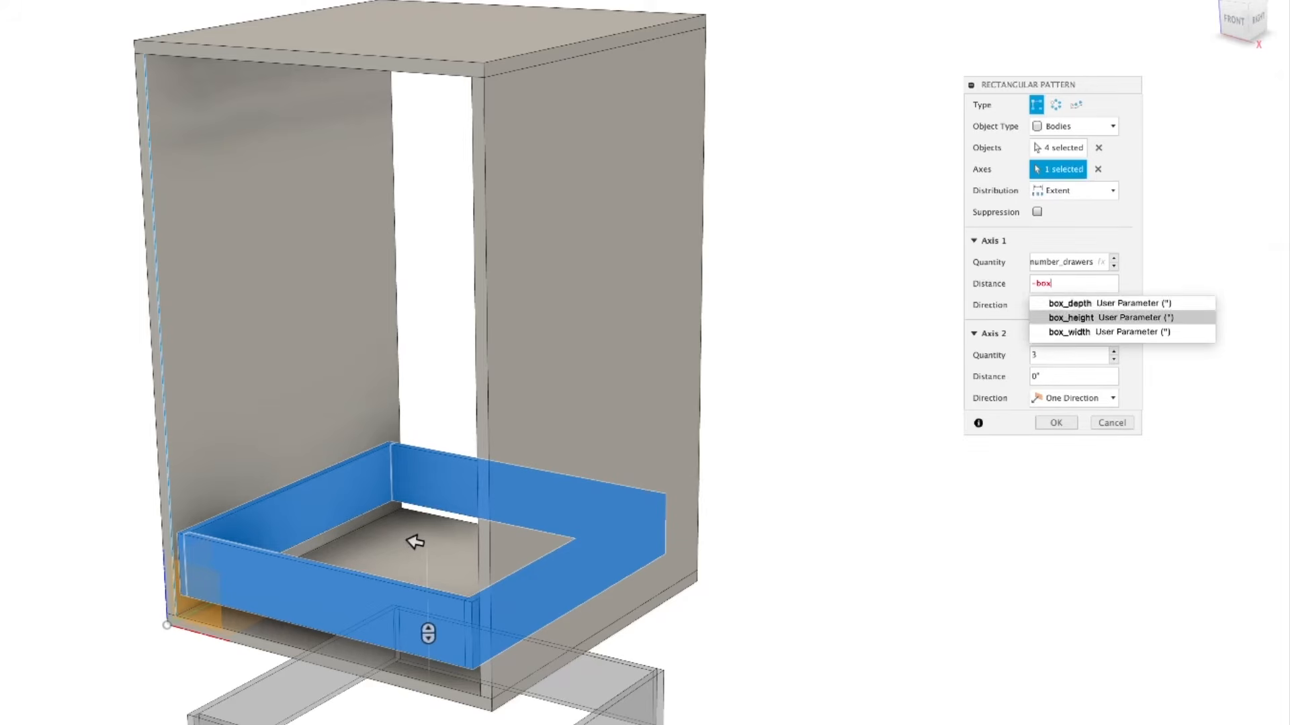
key(Return)
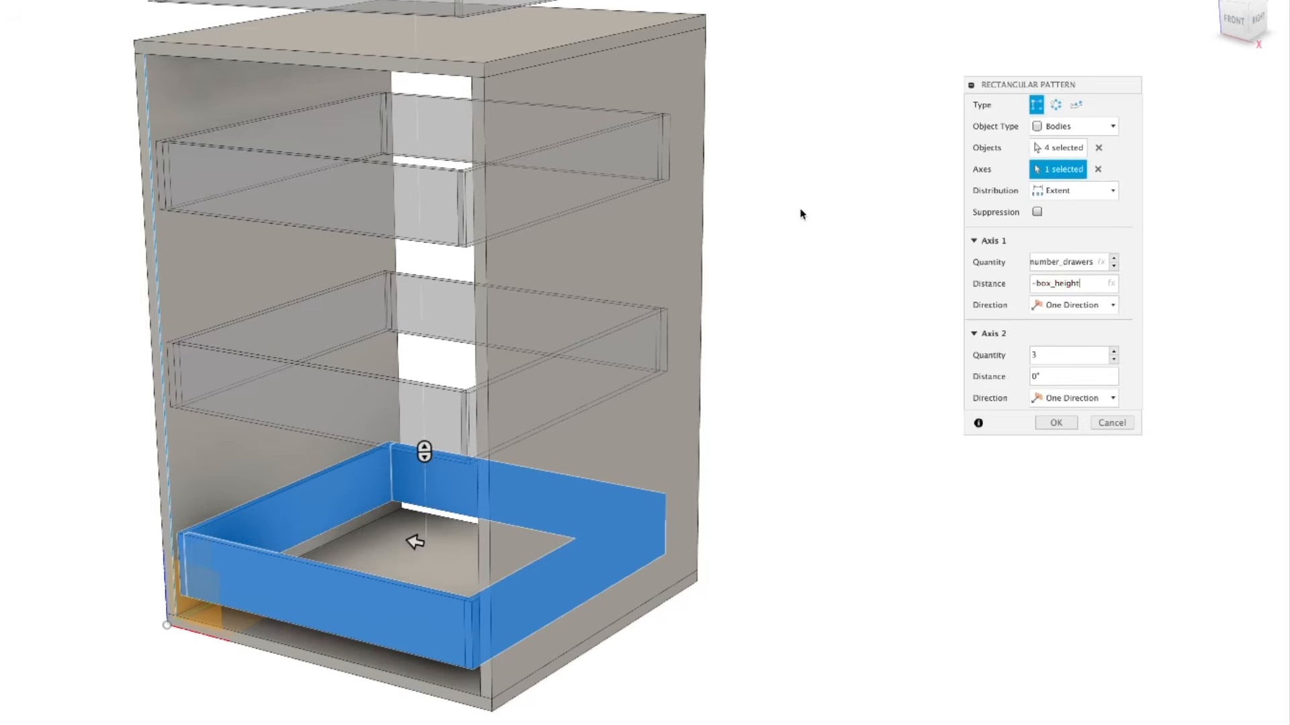
Add drawer_height to the drawer pattern's first-axis distance, making the expression -box_height+drawer_height.
scroll(803, 210, down, 3)
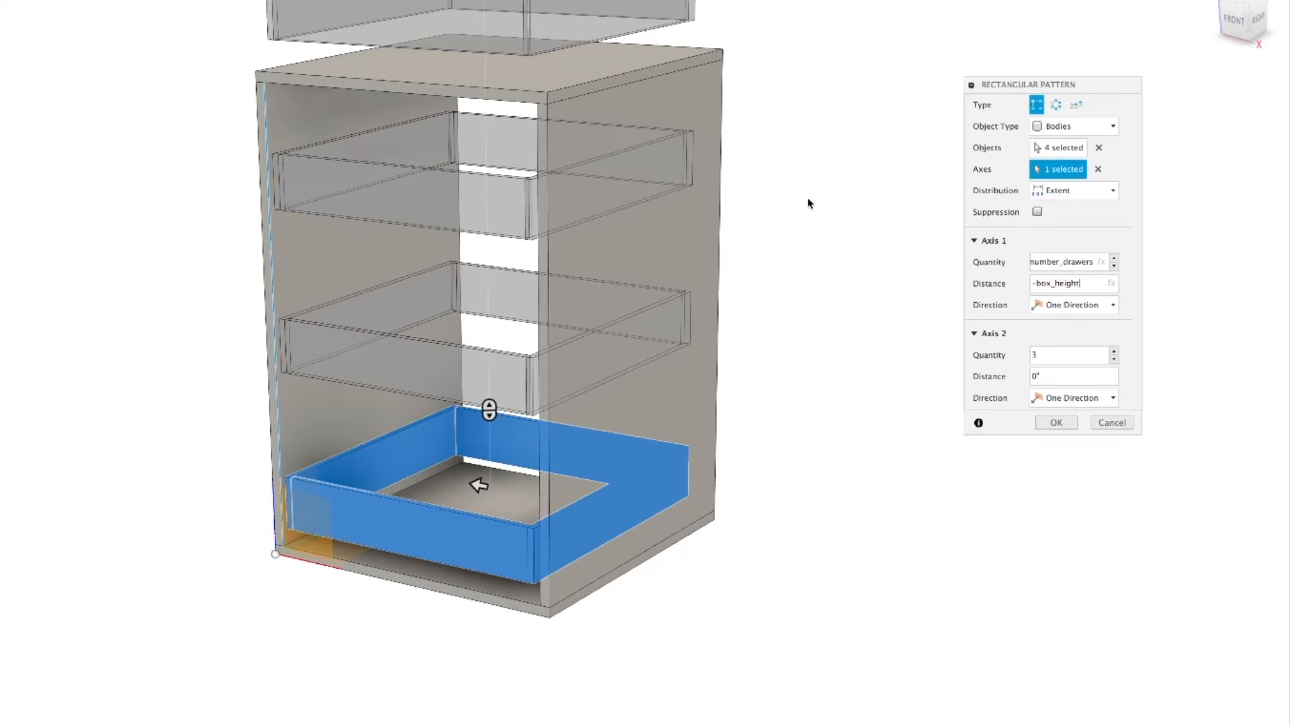
middle_drag(809, 204, 702, 317)
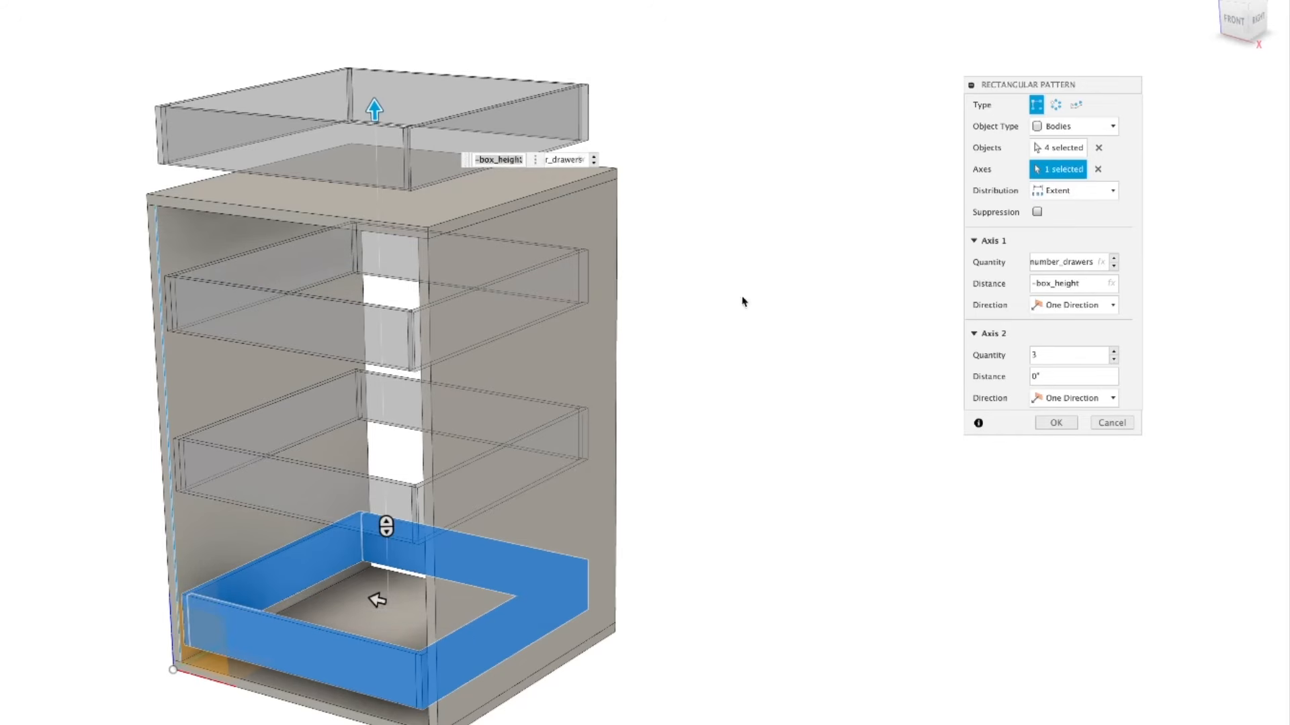
click(1081, 283)
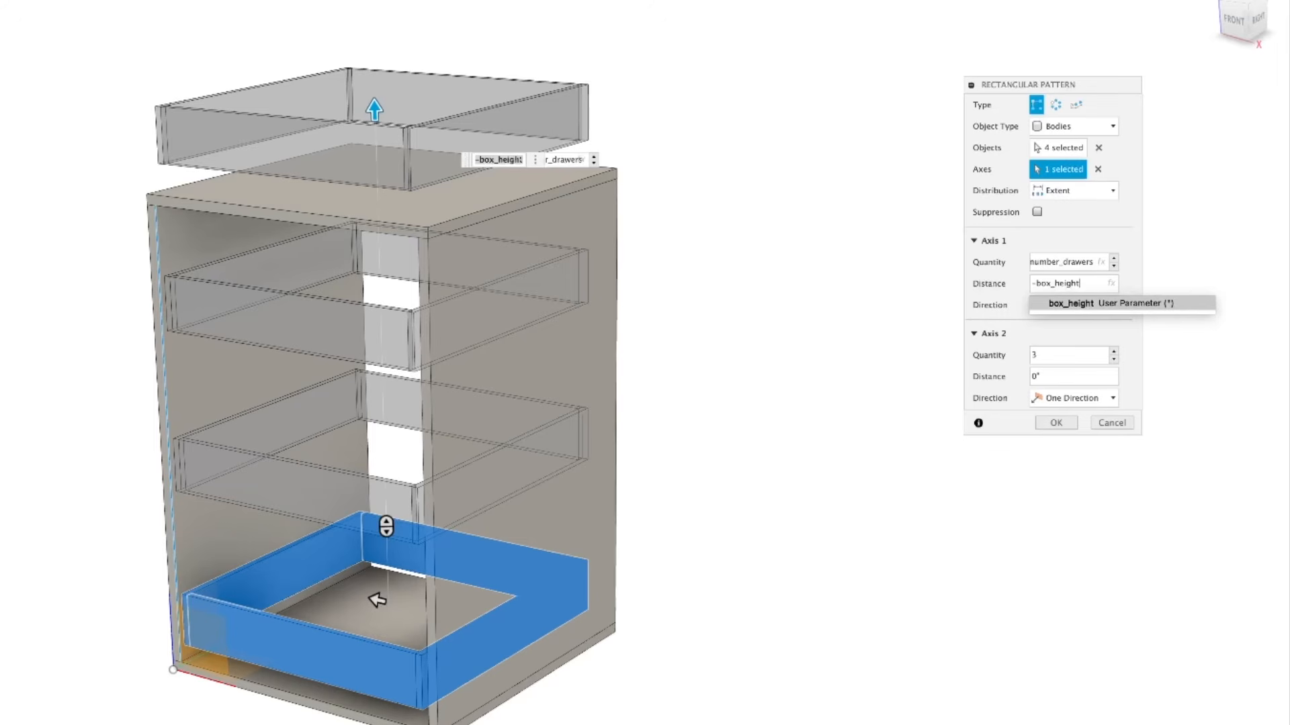
text(+)
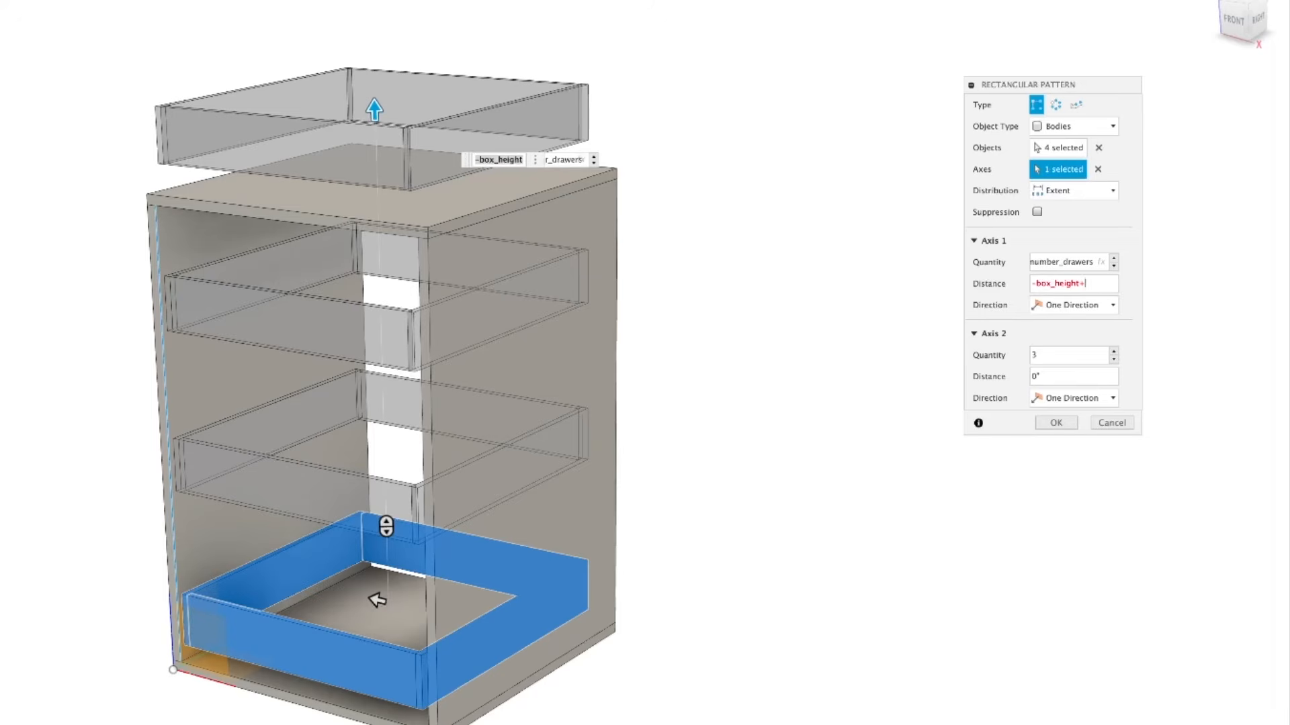
text(draw)
key(Down)
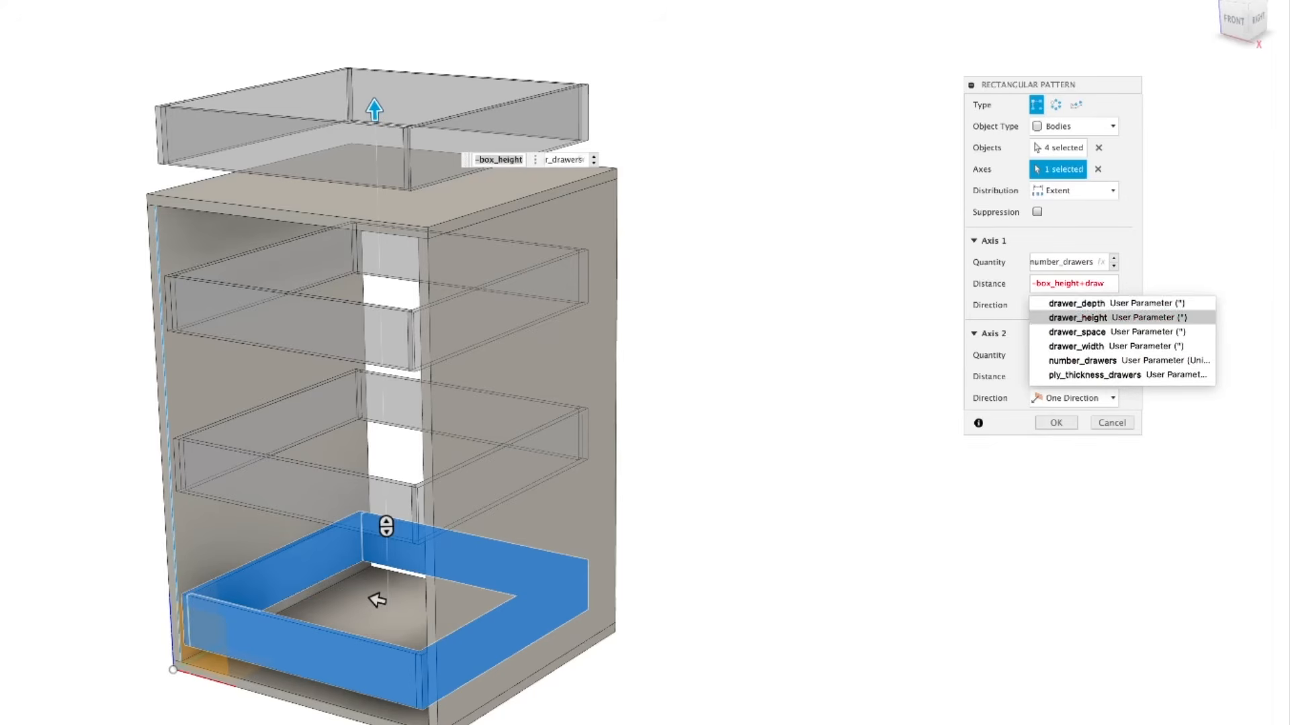
key(Return)
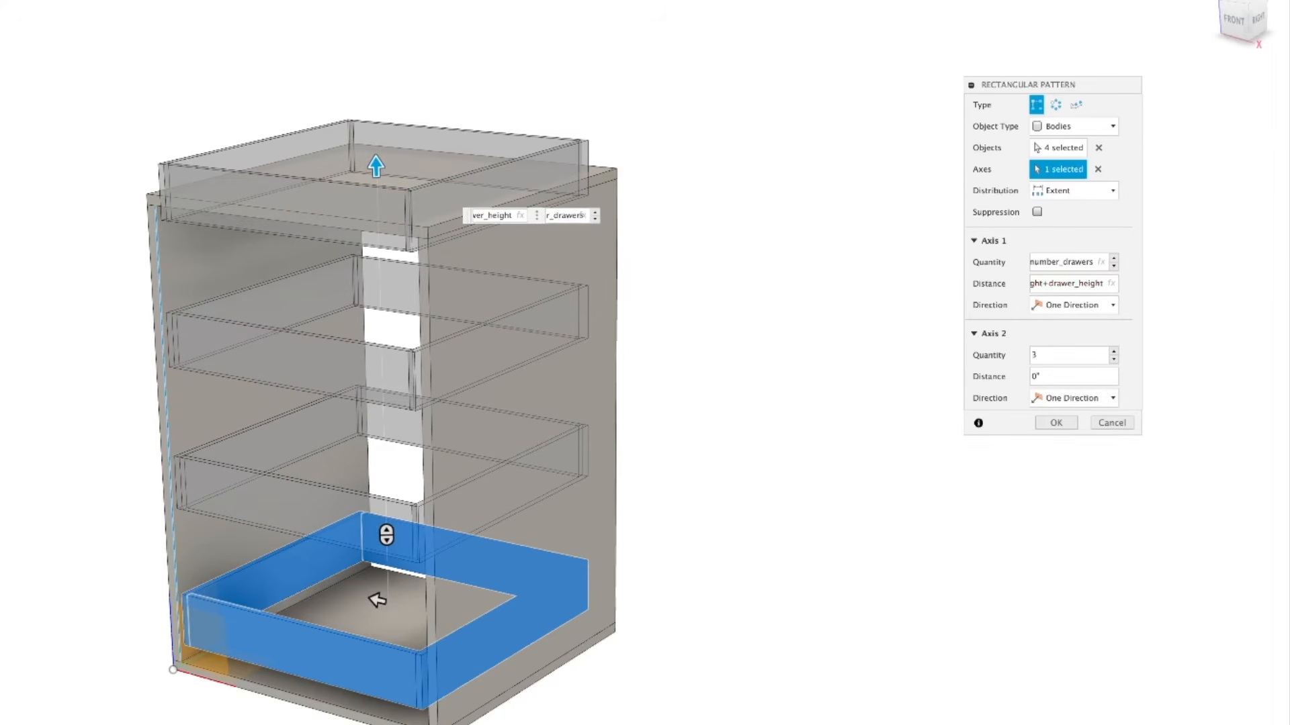
Extend the first-axis distance expression with +ply_thickness*2 to account for the cabinet's top and bottom panels.
text(+)
text(ply)
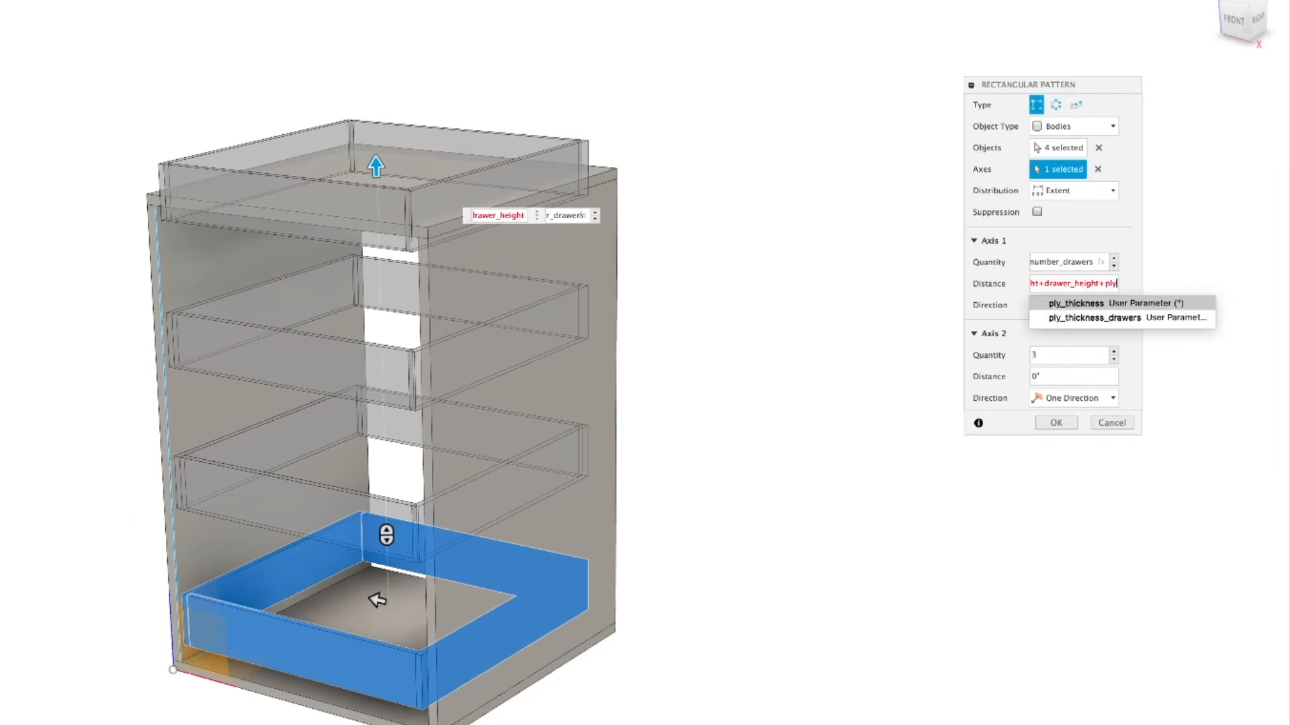
key(Return)
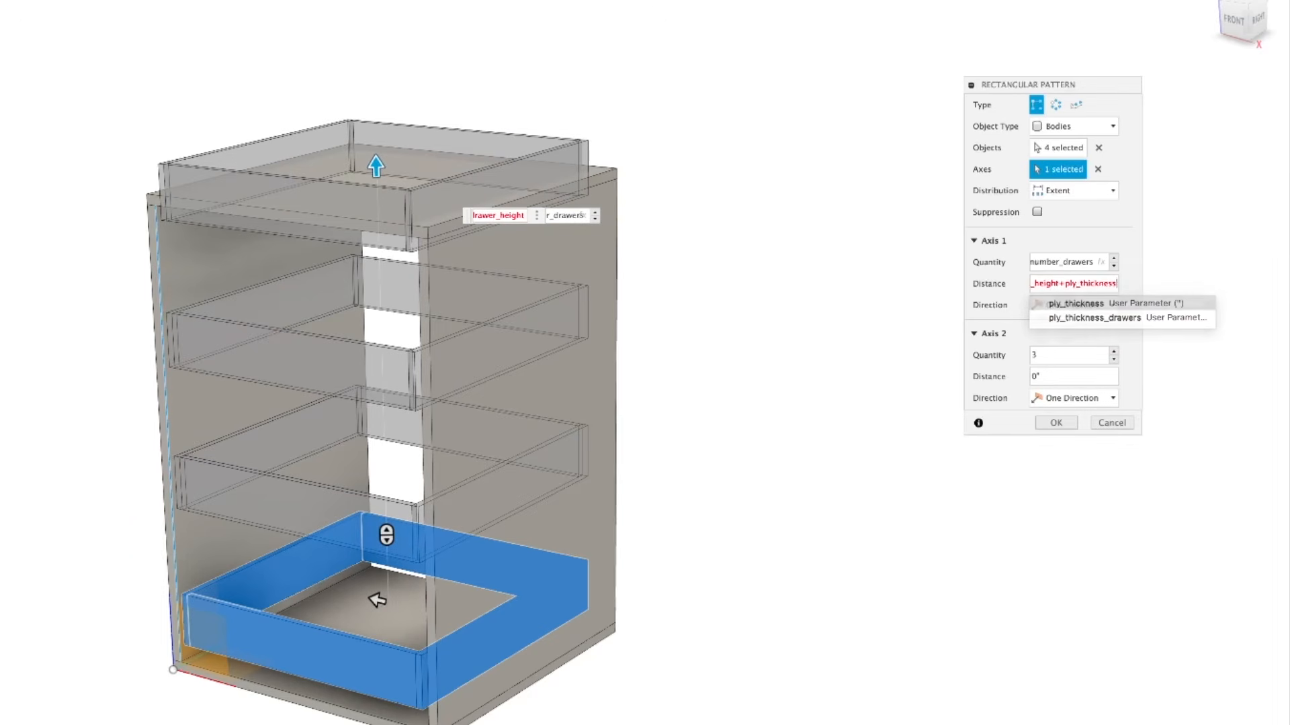
text(*2)
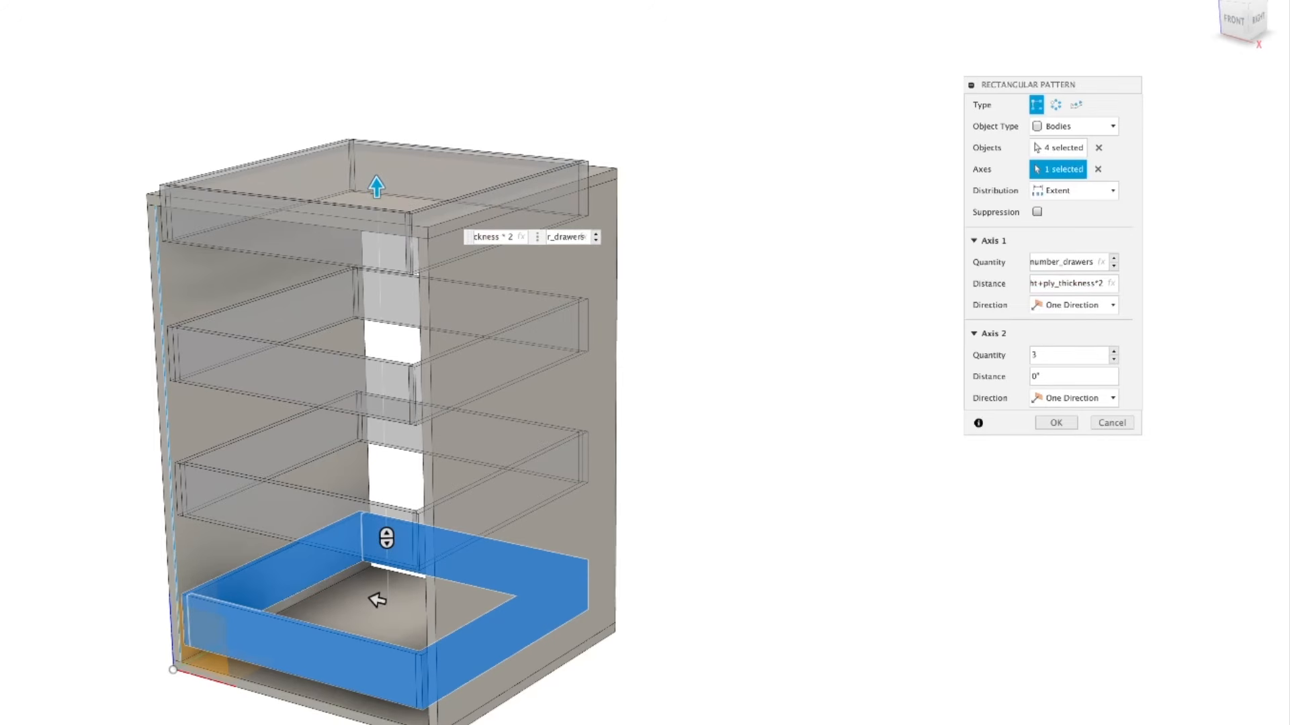
Add the drawer_space clearance to the first-axis distance expression and create the drawer pattern.
text(+)
text(draw)
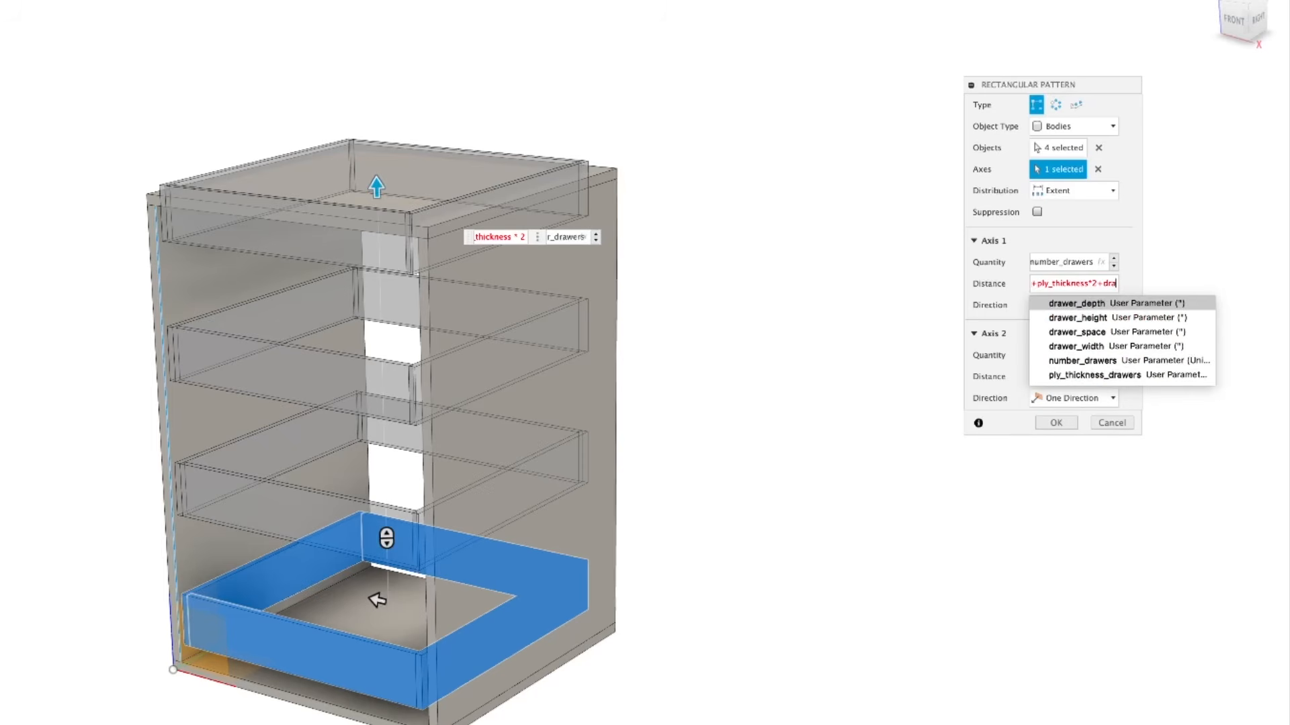
key(Down)
key(Down)
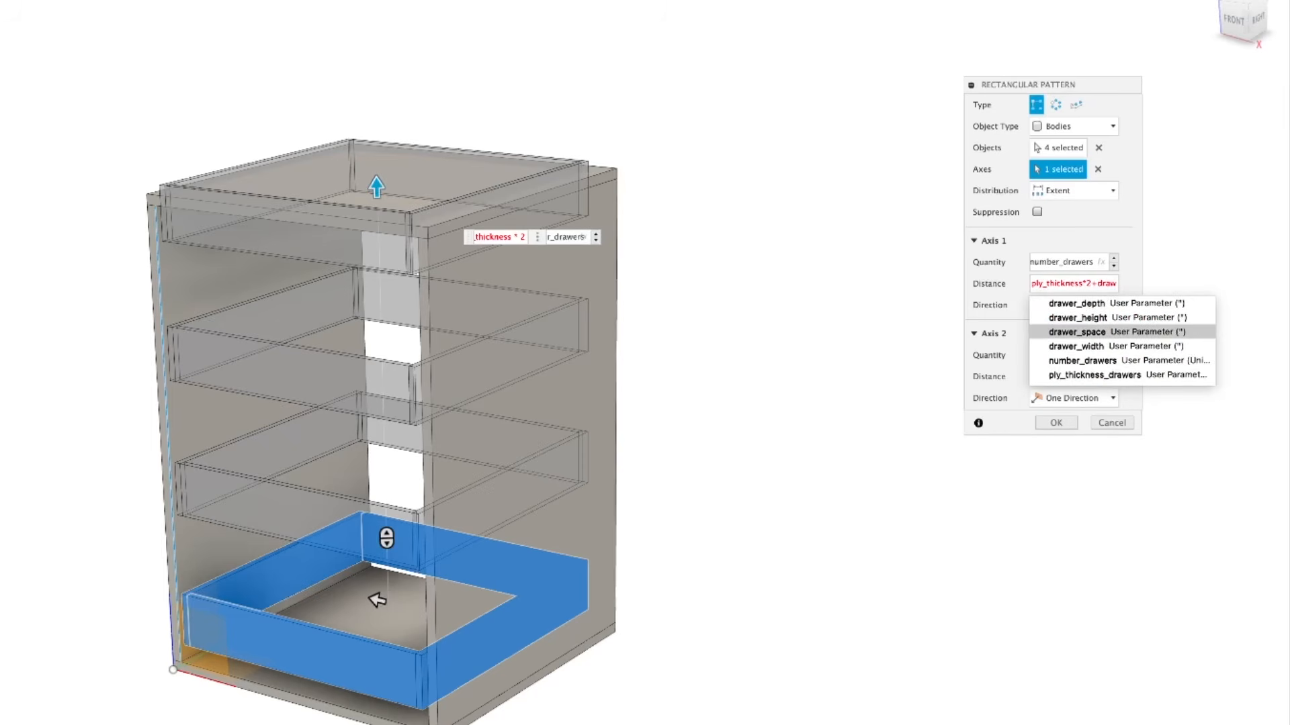
key(Return)
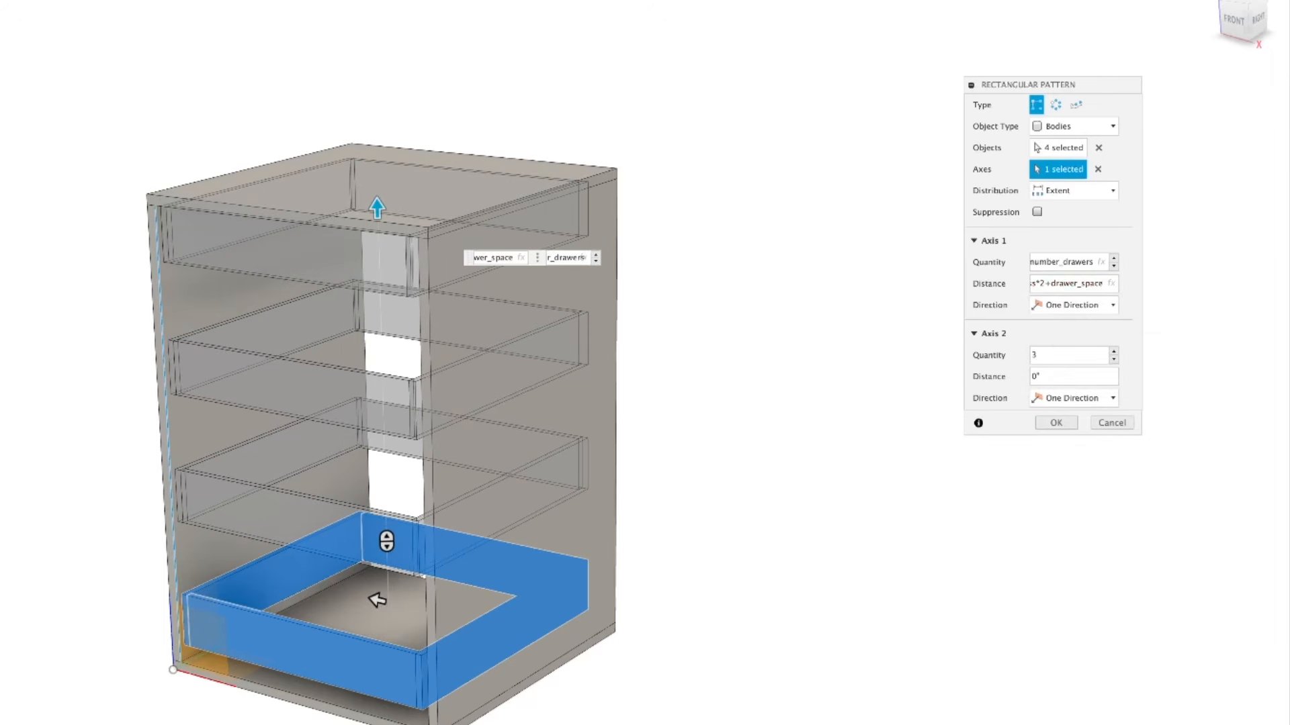
key(Return)
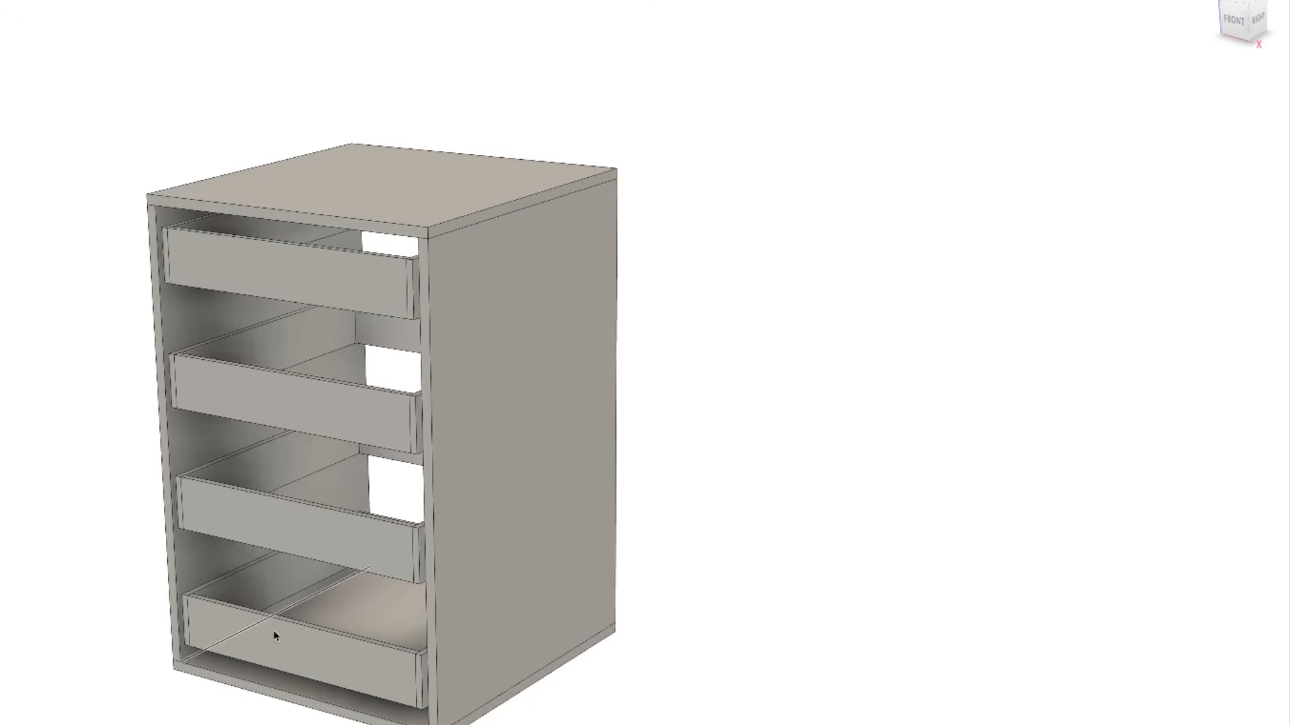
Measure the gap between the lowest drawer's bottom front edge and the top edge of the cabinet's bottom panel.
middle_drag(63, 345, 100, 331)
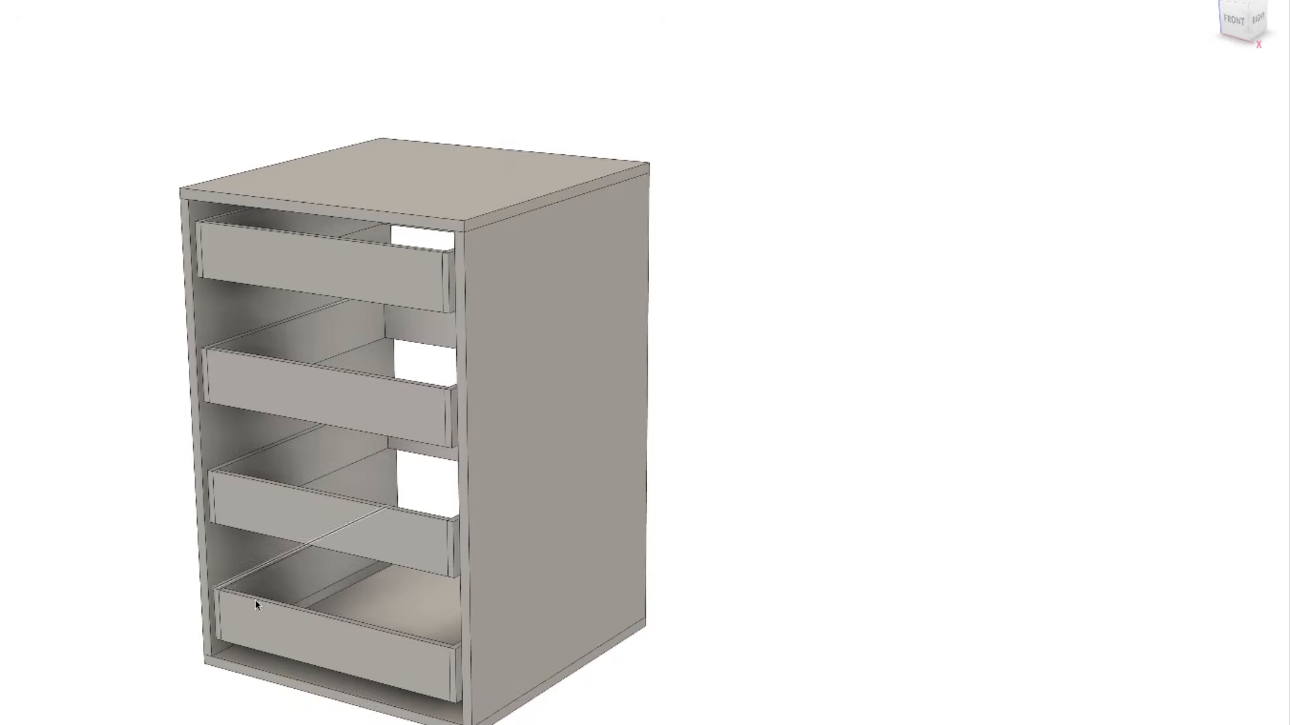
scroll(269, 641, down, 3)
scroll(272, 645, up, 5)
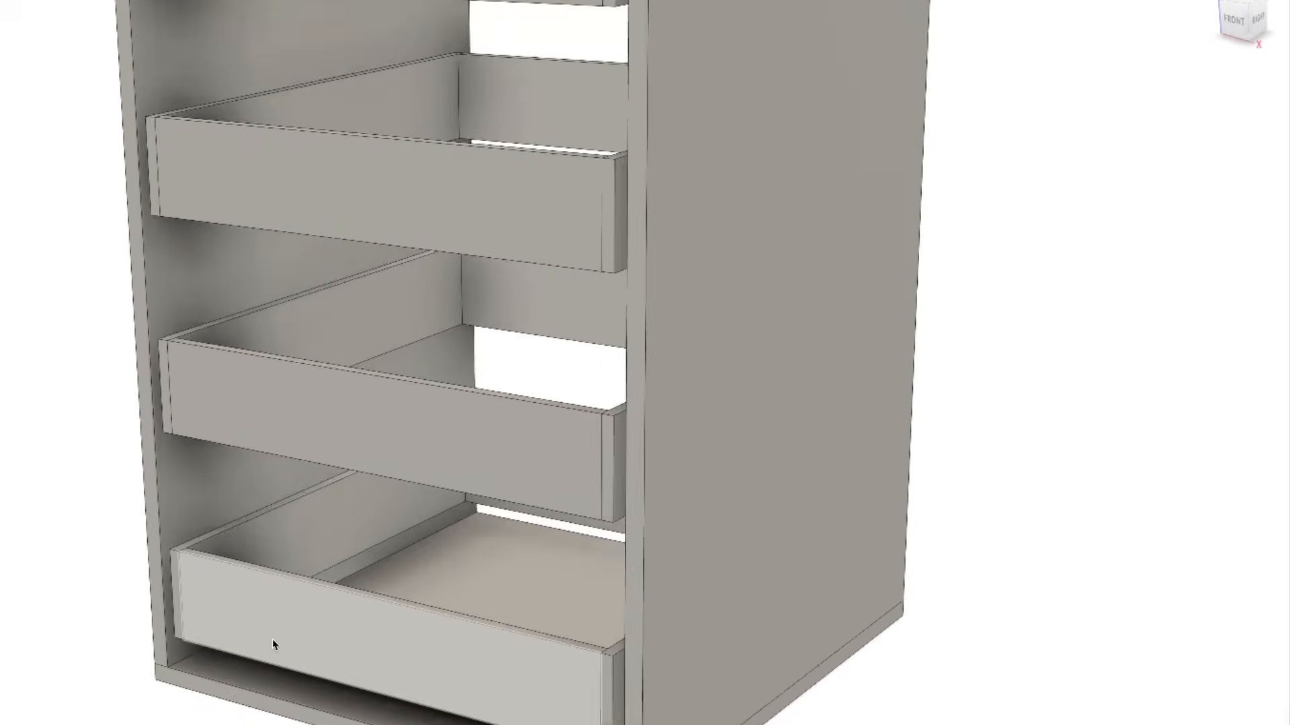
key(i)
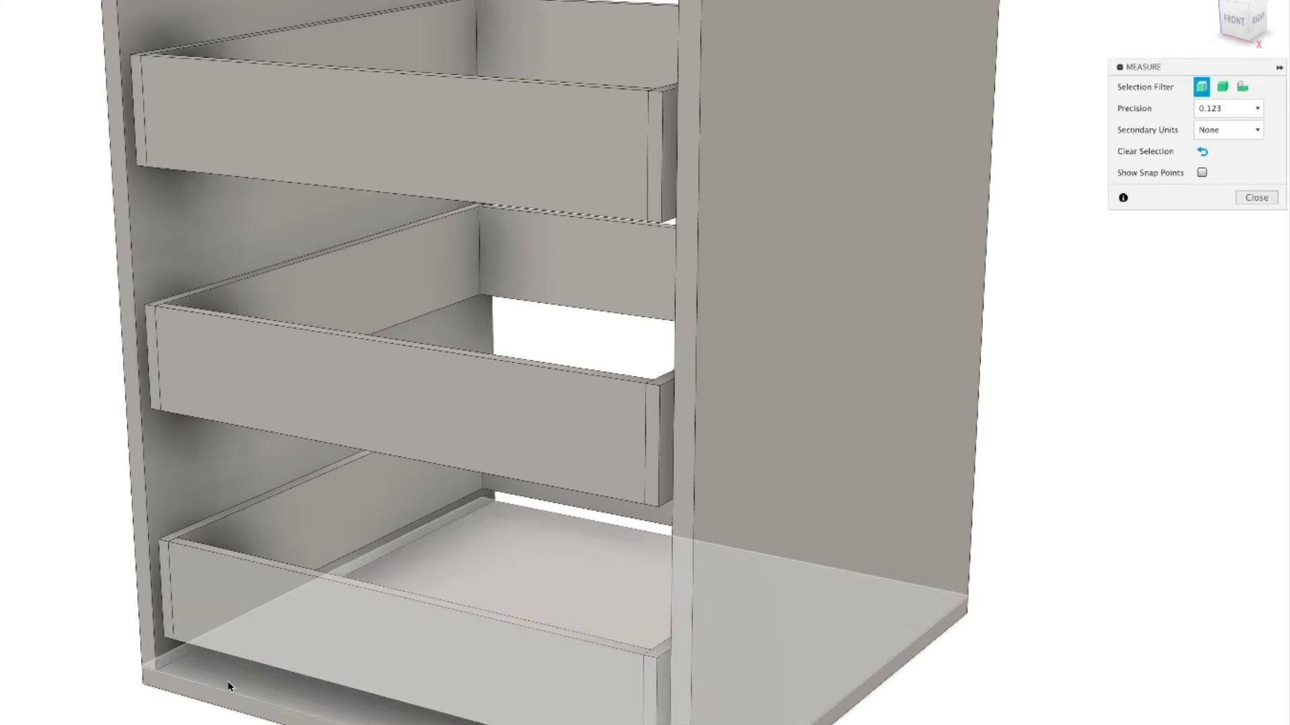
click(212, 654)
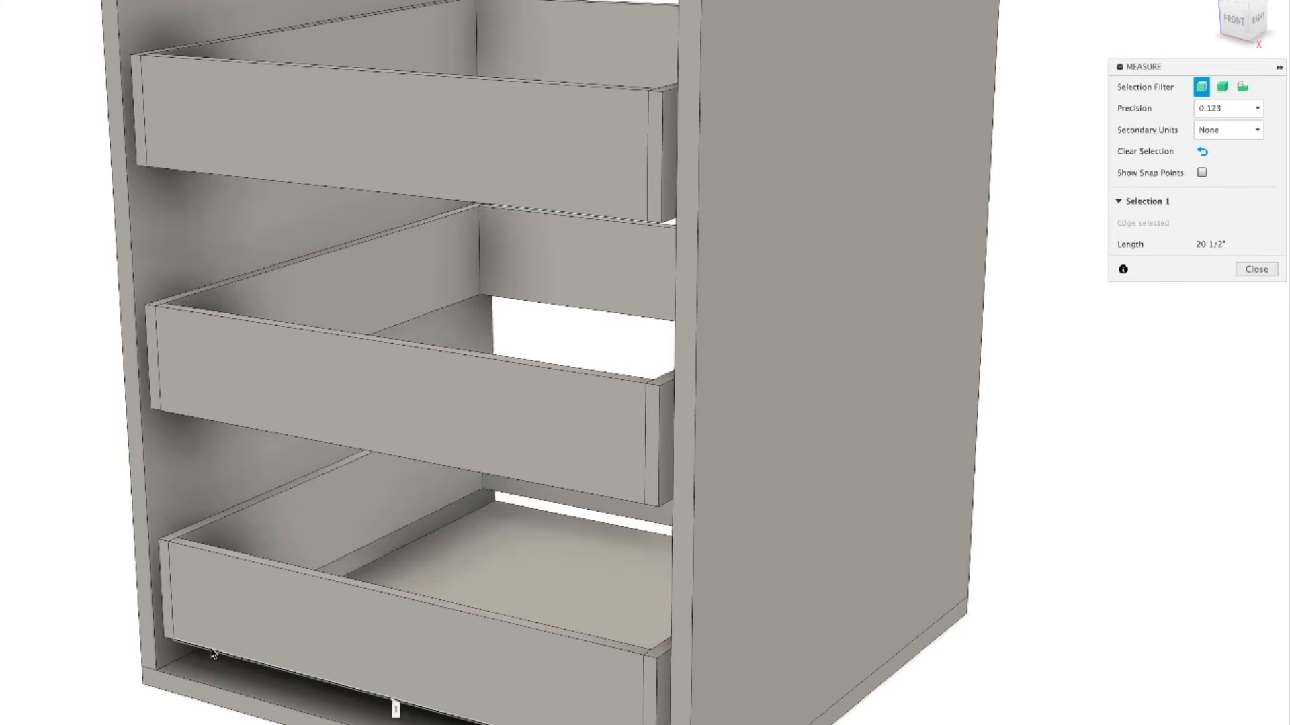
click(208, 686)
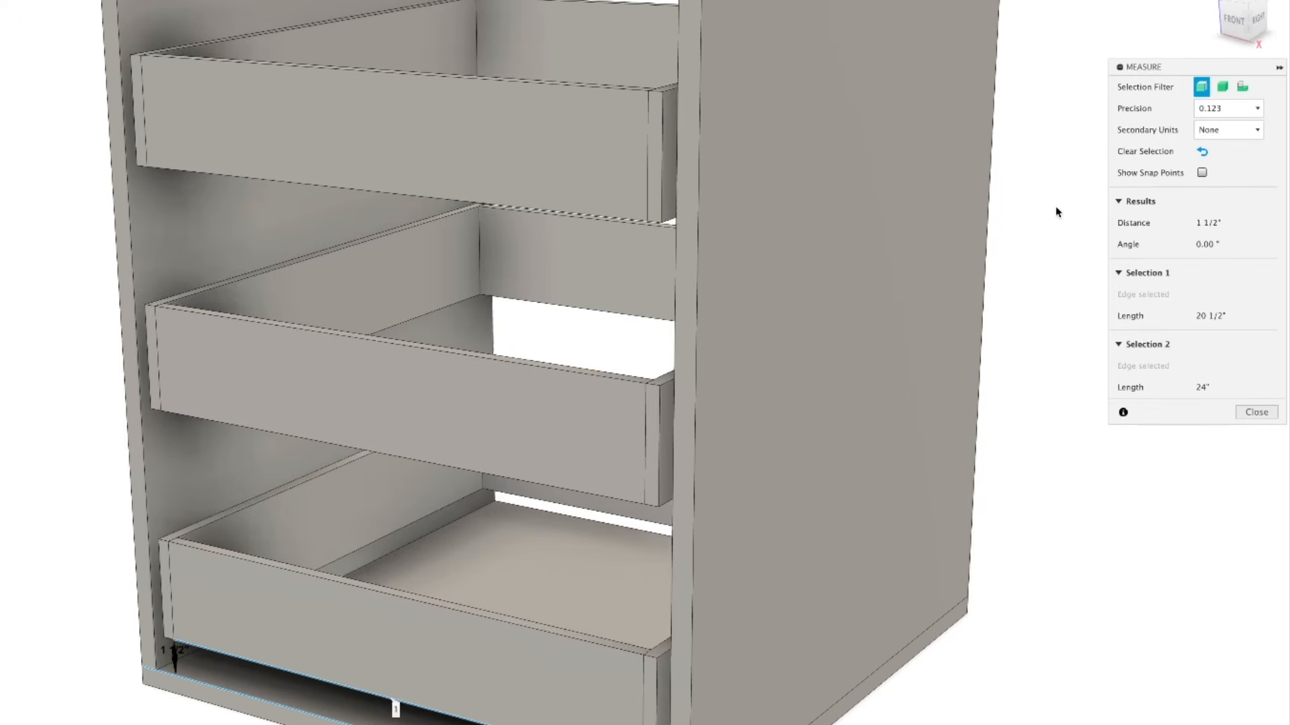
click(1255, 412)
Measure the gap between the highest drawer's top front edge and the underside of the cabinet's top panel.
key(i)
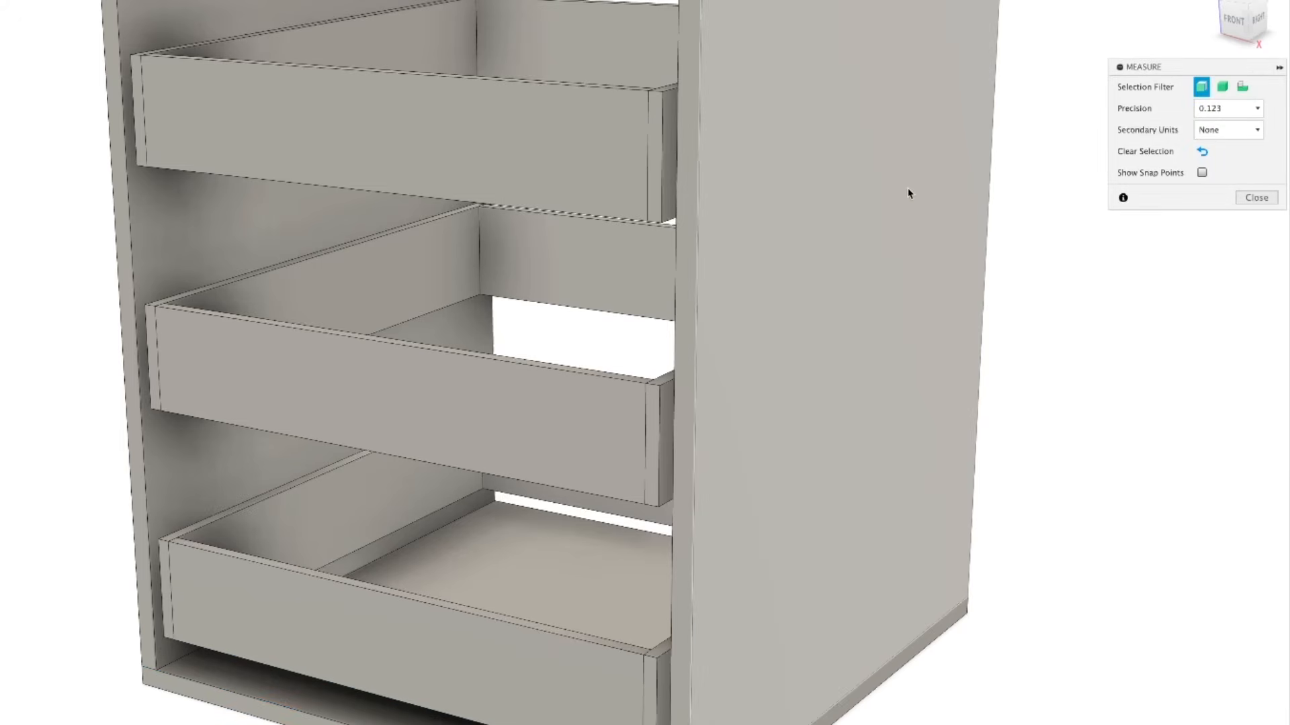
middle_drag(652, 145, 589, 543)
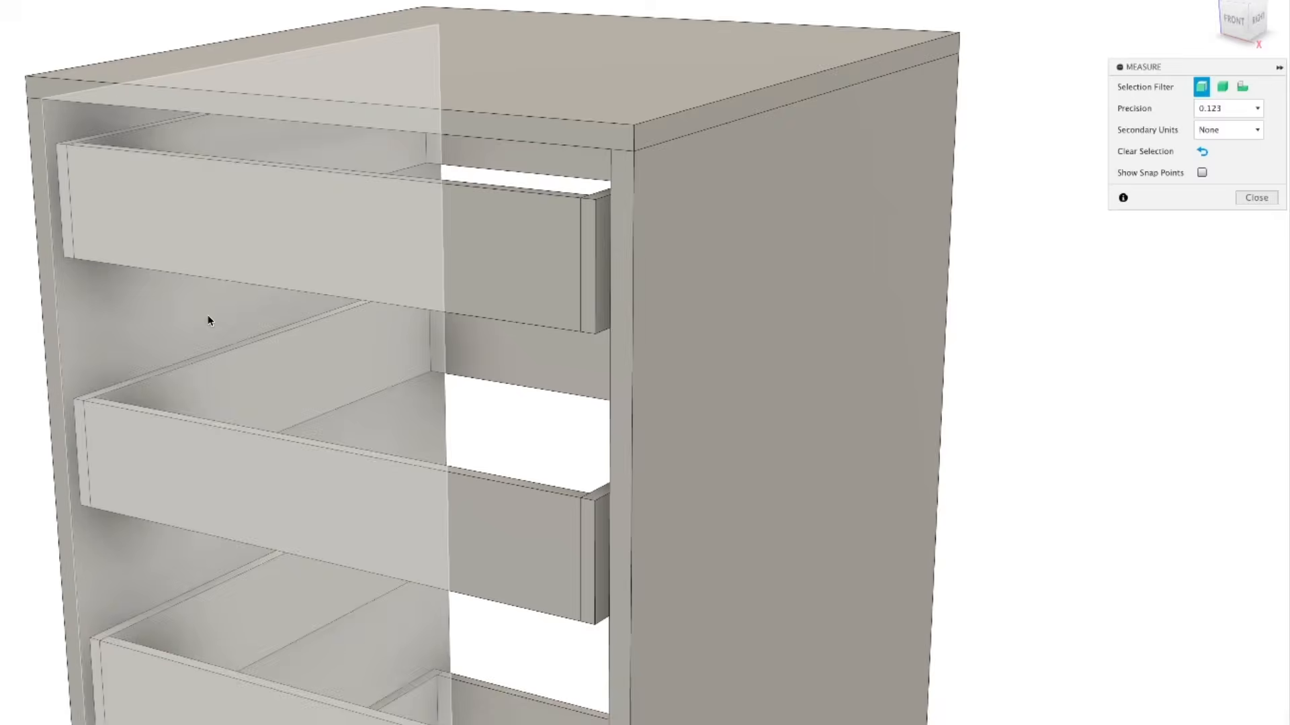
click(223, 165)
click(215, 118)
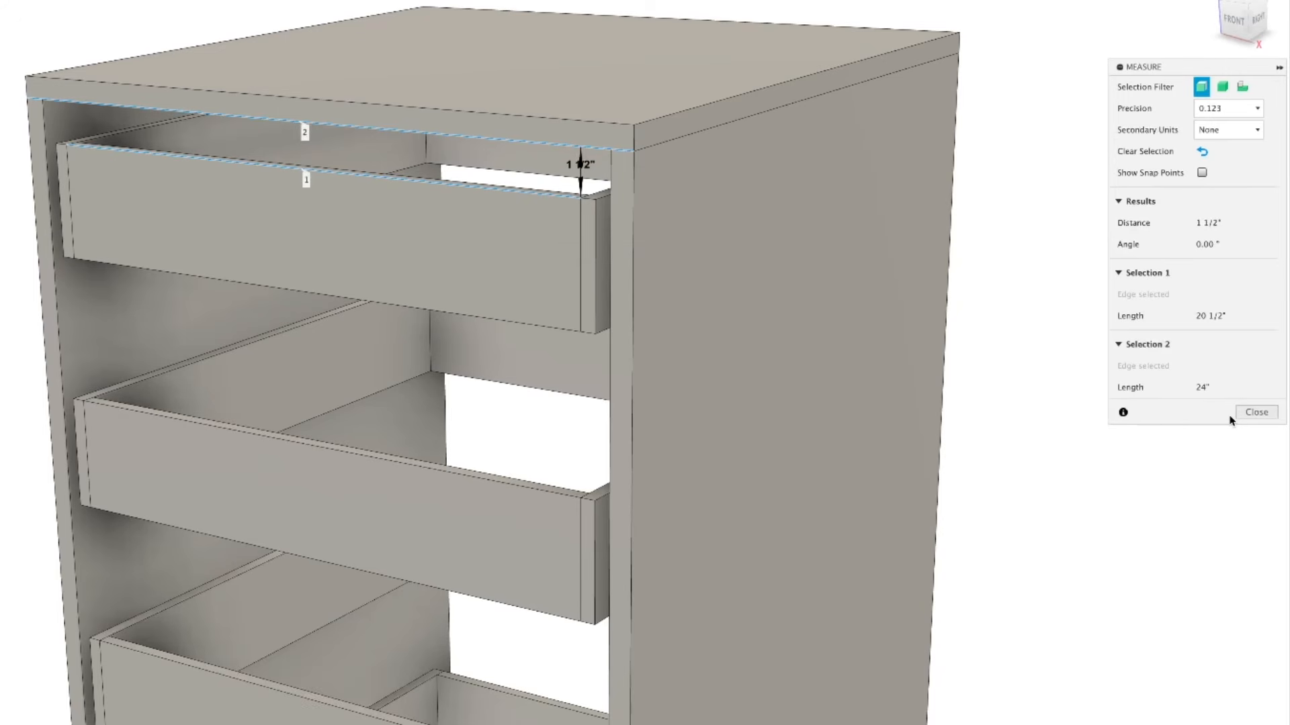
click(1256, 411)
Open the model's parameters and place the dialog beside the cabinet so both are visible.
scroll(1058, 423, up, 3)
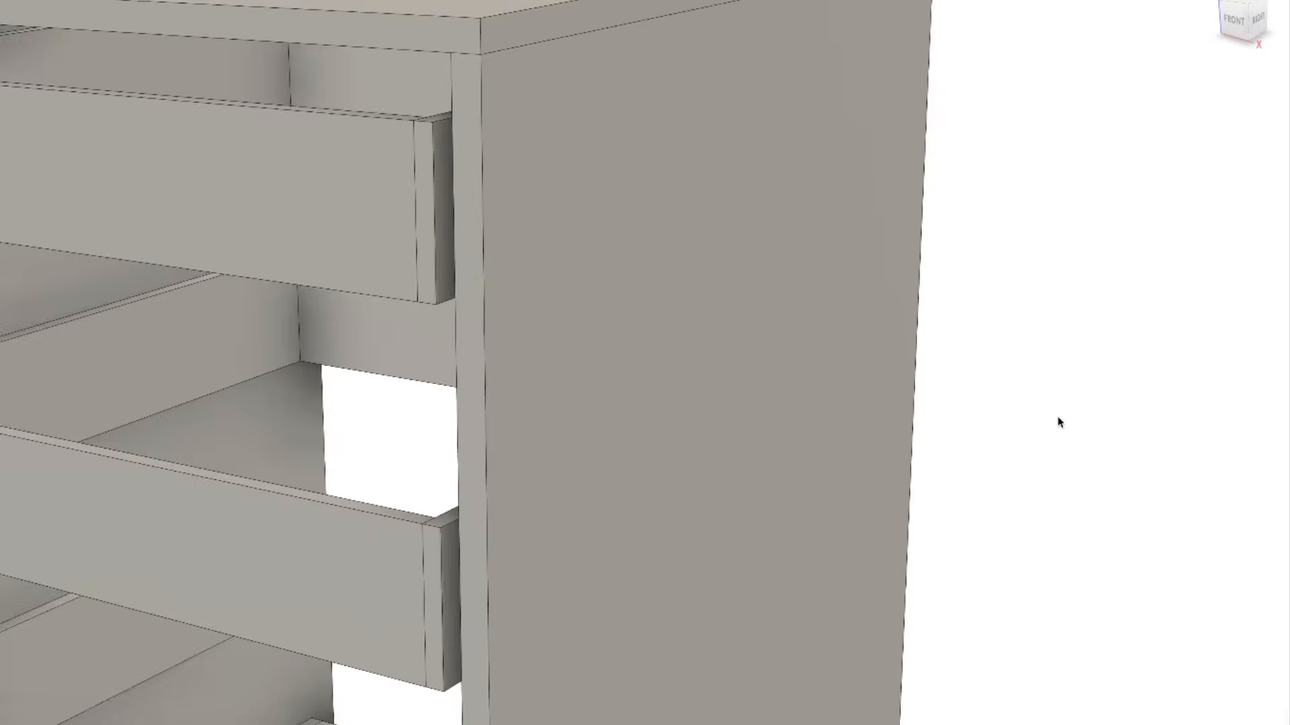
scroll(1058, 421, down, 5)
middle_drag(1099, 437, 994, 398)
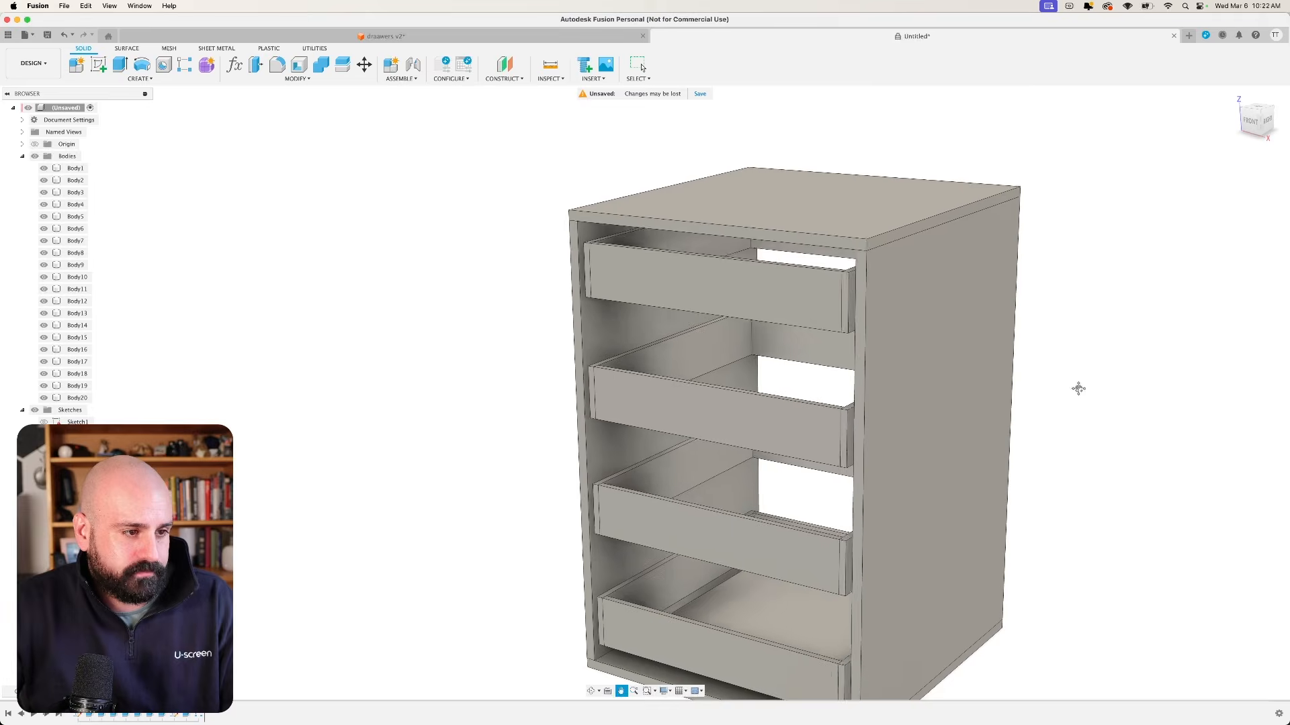
middle_drag(1078, 389, 758, 336)
scroll(999, 352, down, 2)
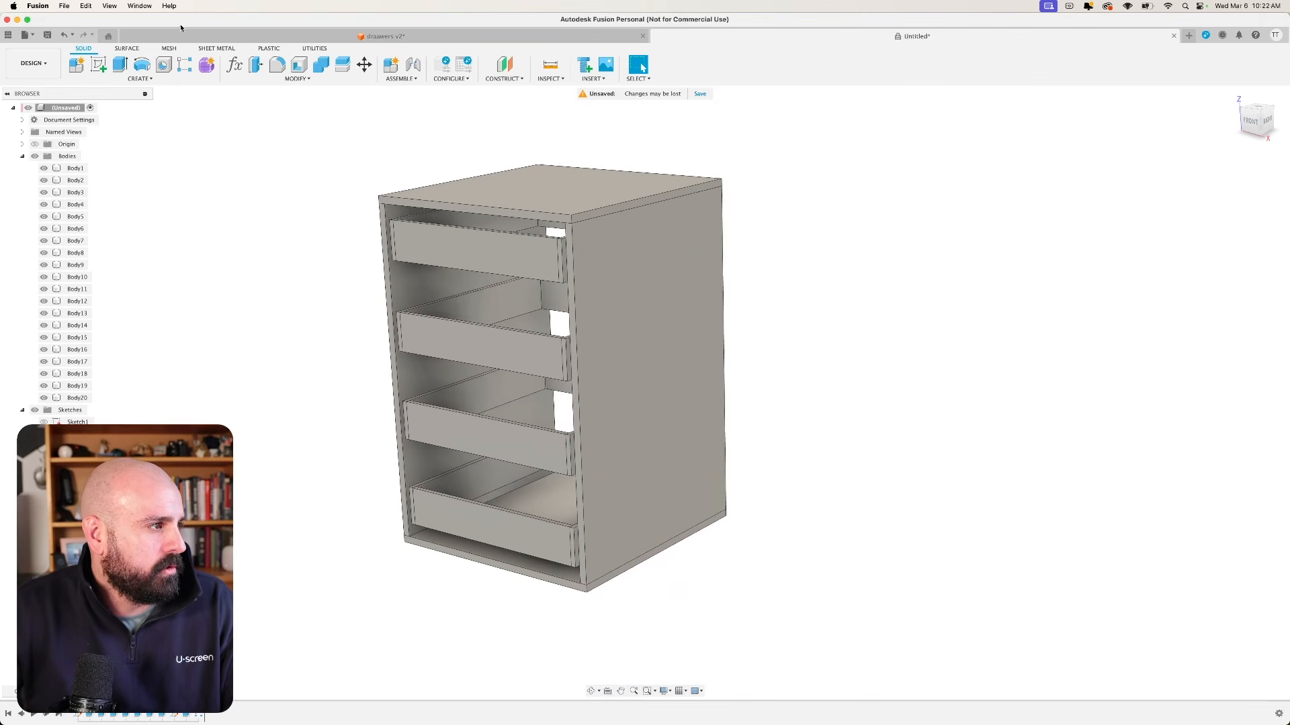
click(267, 78)
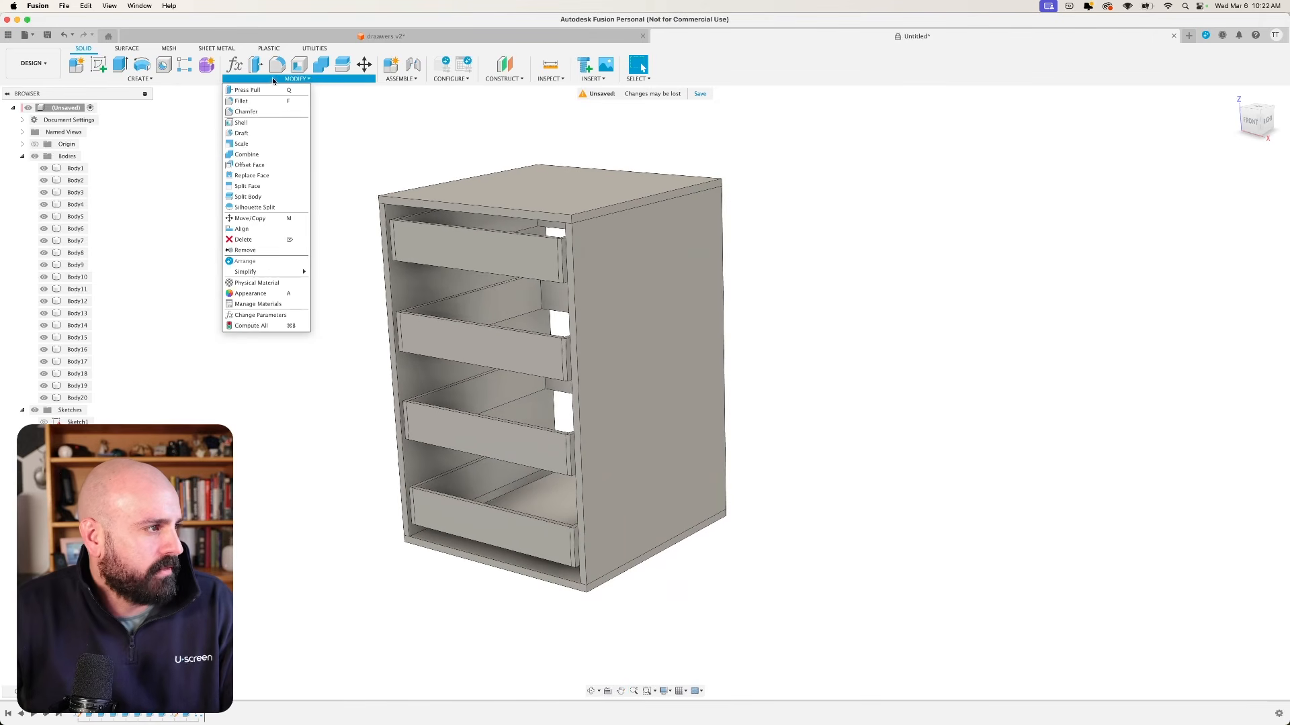
click(255, 316)
drag(415, 177, 905, 187)
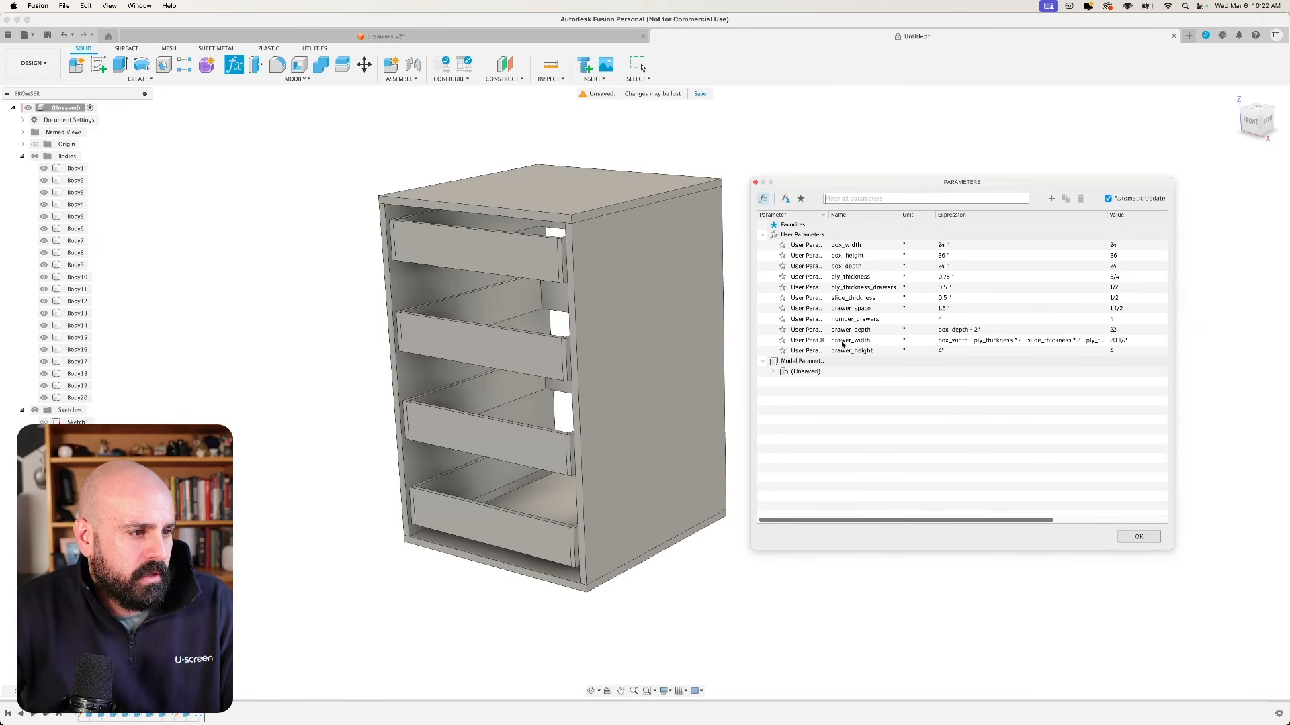
Test the drawer pattern with the number_drawers parameter set to 6 and to 12.
click(949, 319)
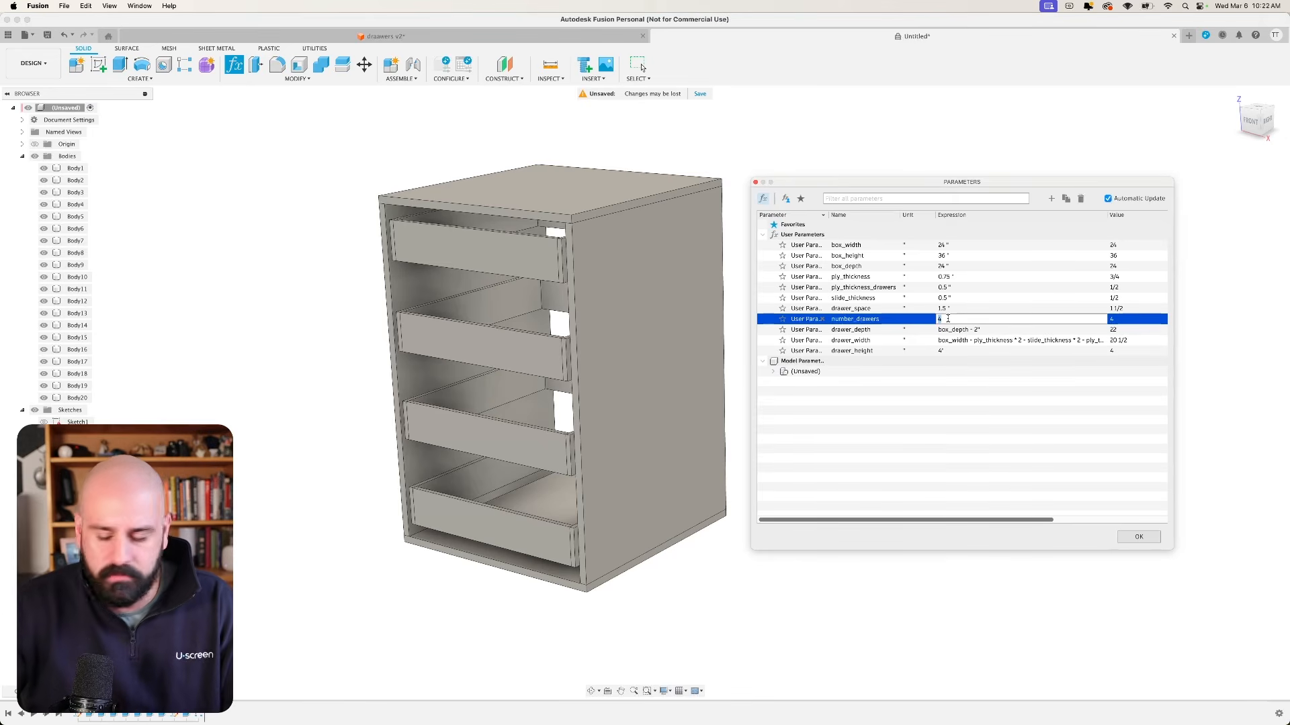
text(6)
key(Return)
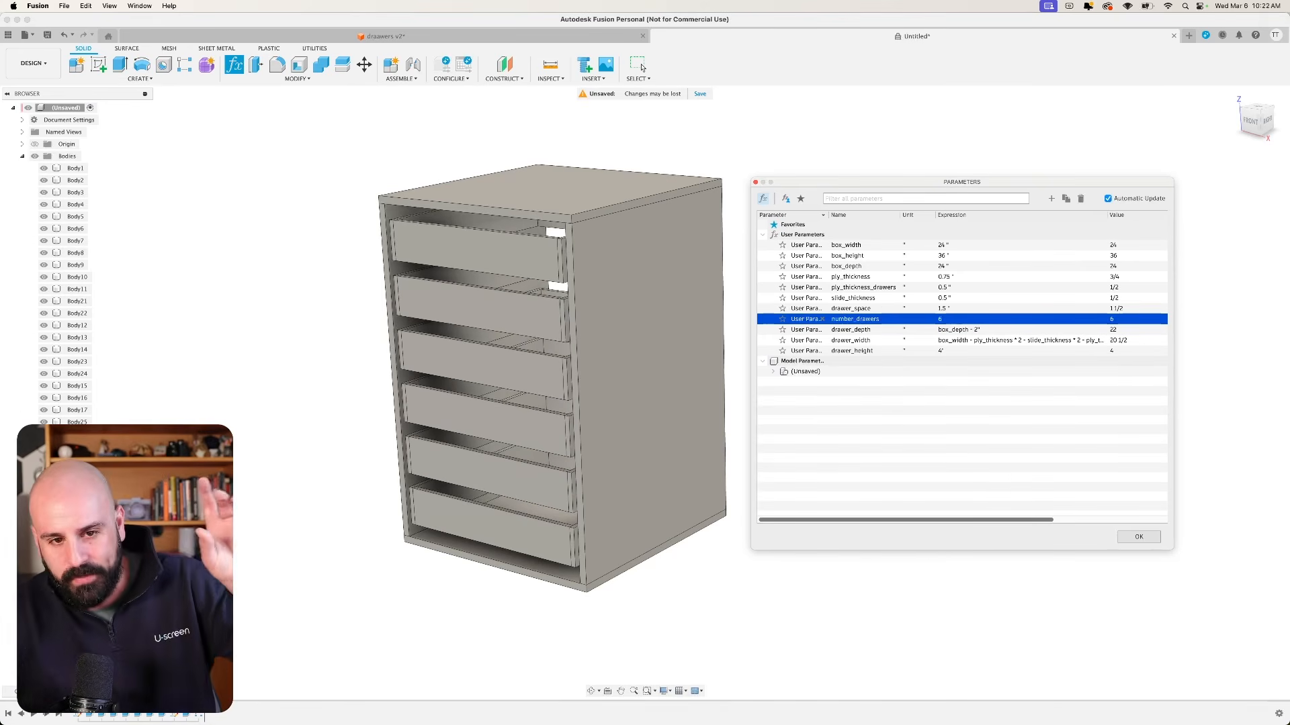
click(950, 320)
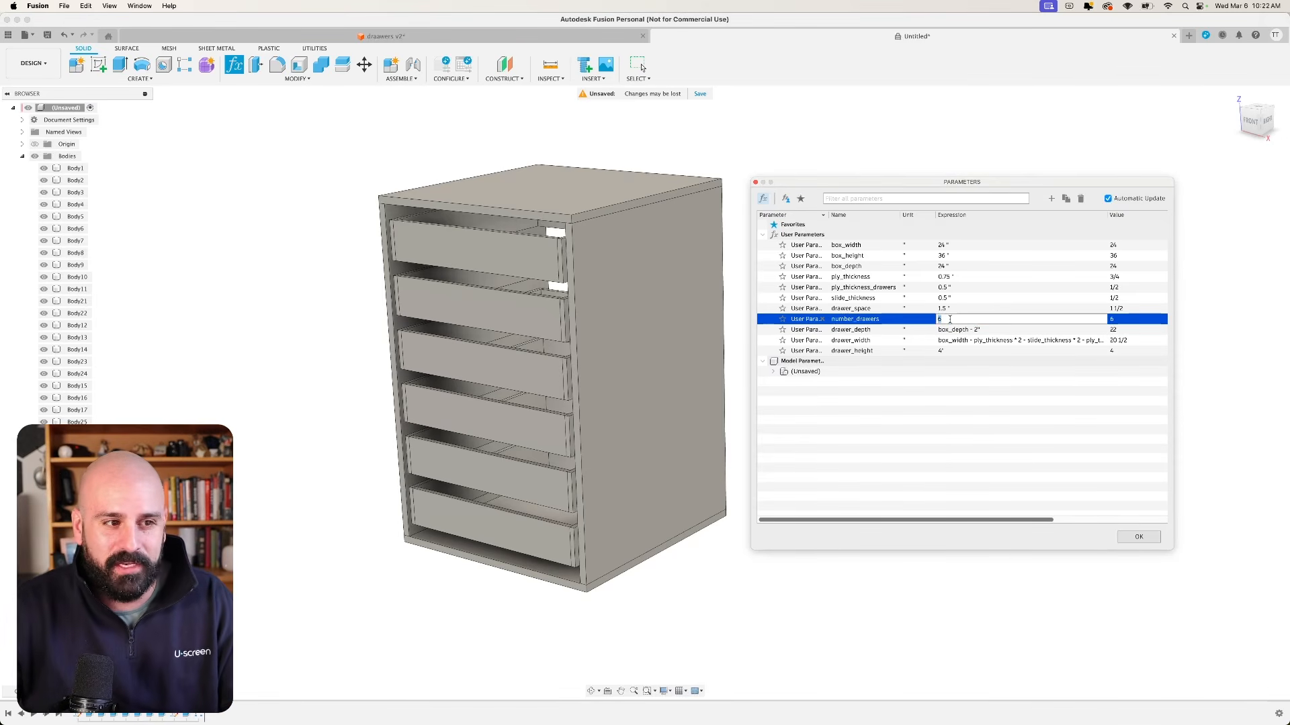
key(Return)
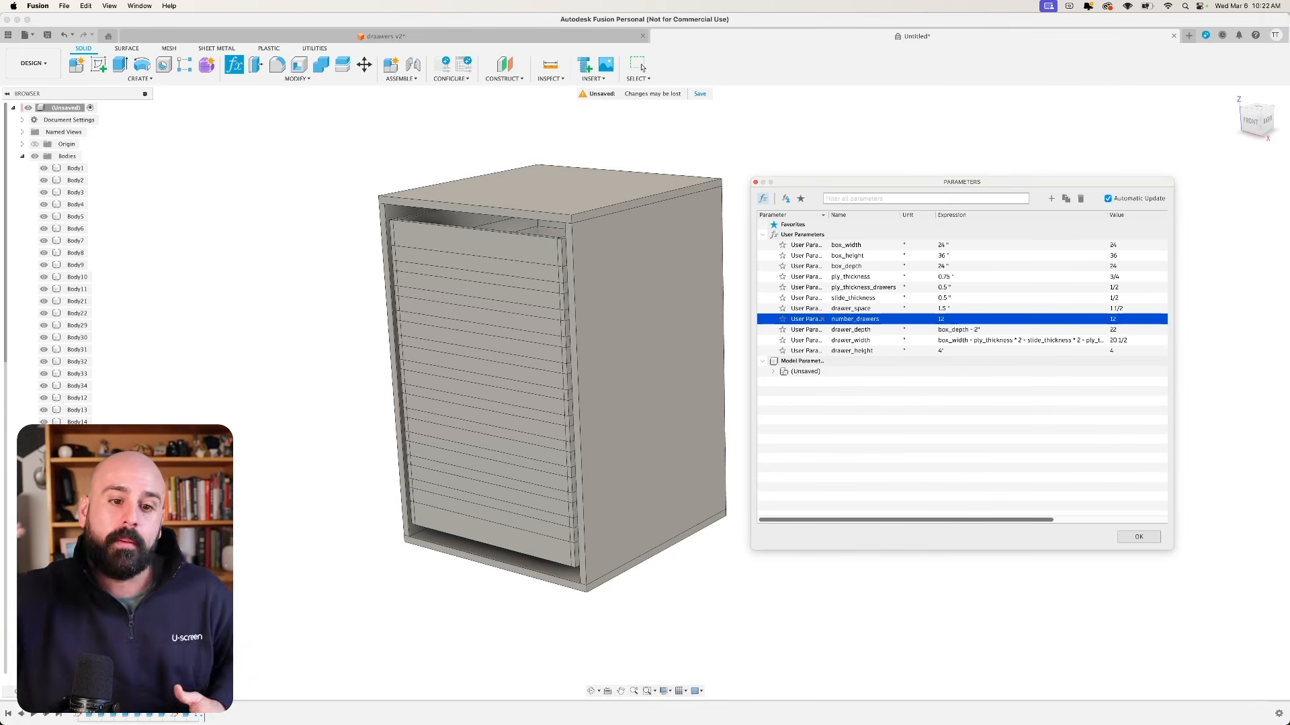
Set the number_drawers parameter to 5.
double_click(944, 320)
text(5)
key(Return)
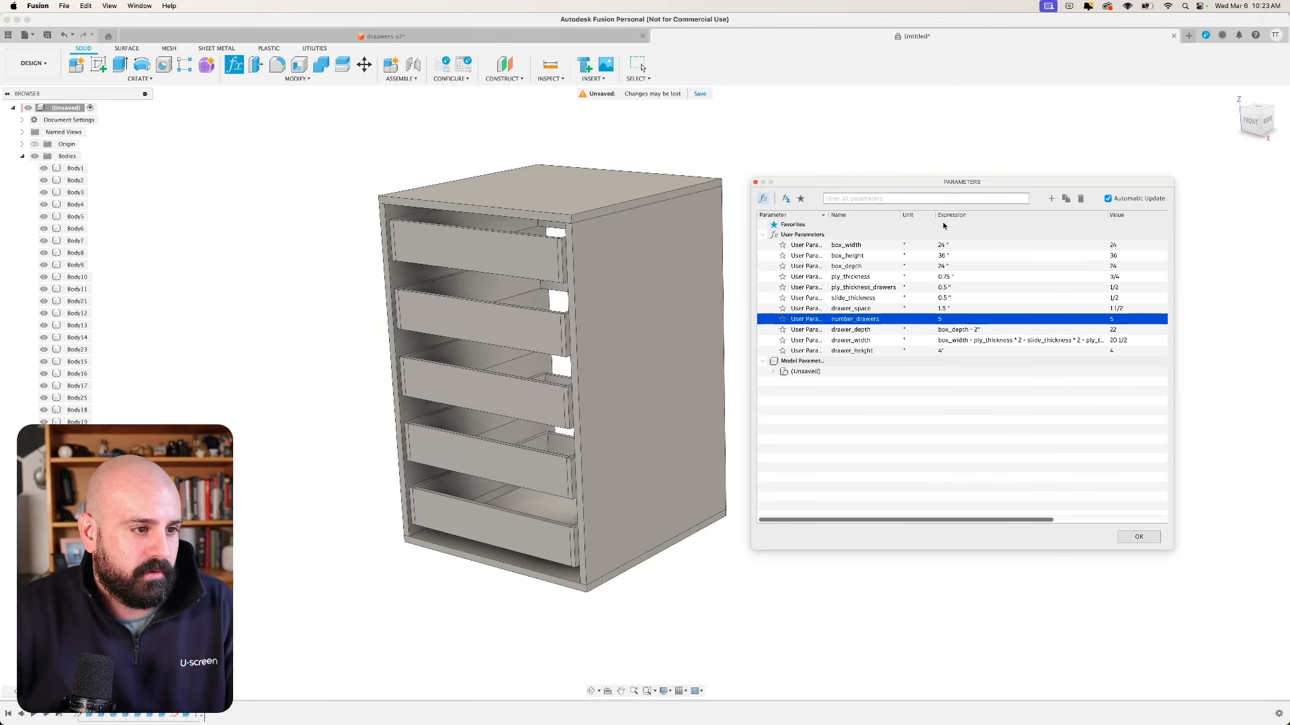
Widen the Parameters dialog and narrow its Parameter and Unit columns so the full expressions can be read.
drag(749, 302, 280, 301)
drag(566, 218, 380, 214)
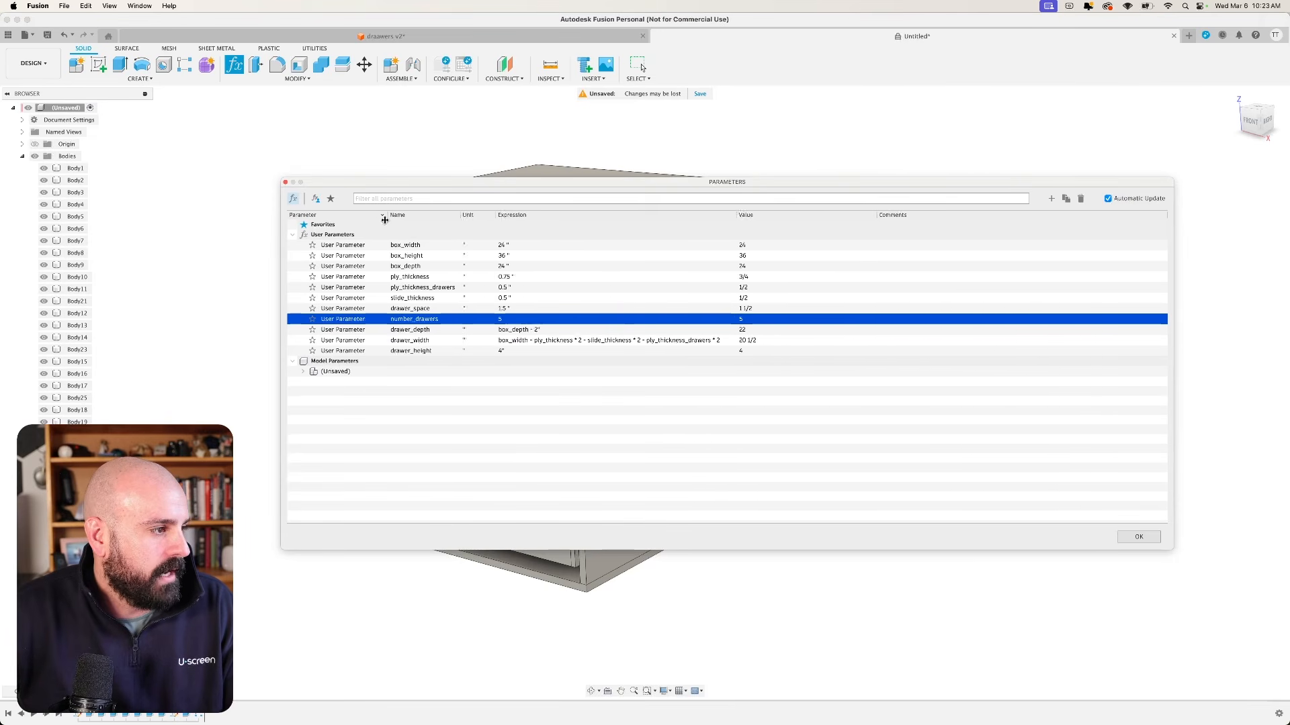
drag(489, 215, 475, 216)
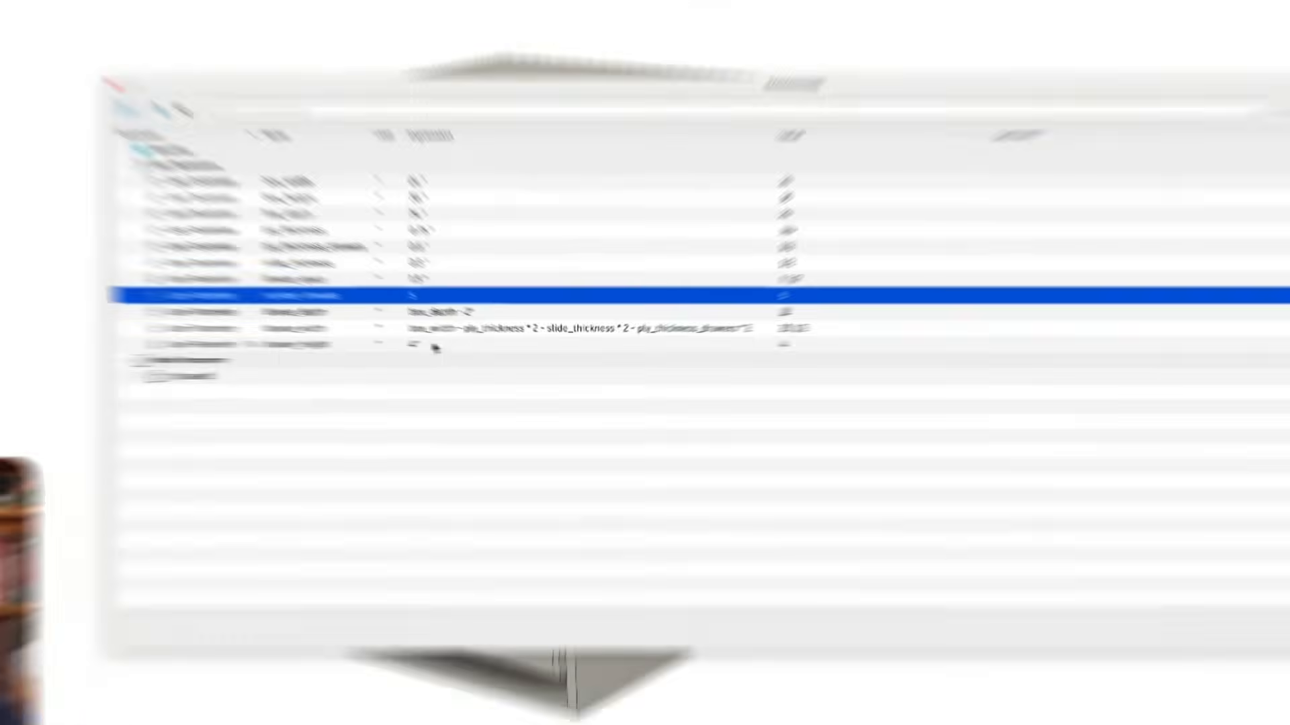
Replace the drawer_height expression with the opening part ((box_height-ply_thickness*2-drawer_space).
click(434, 345)
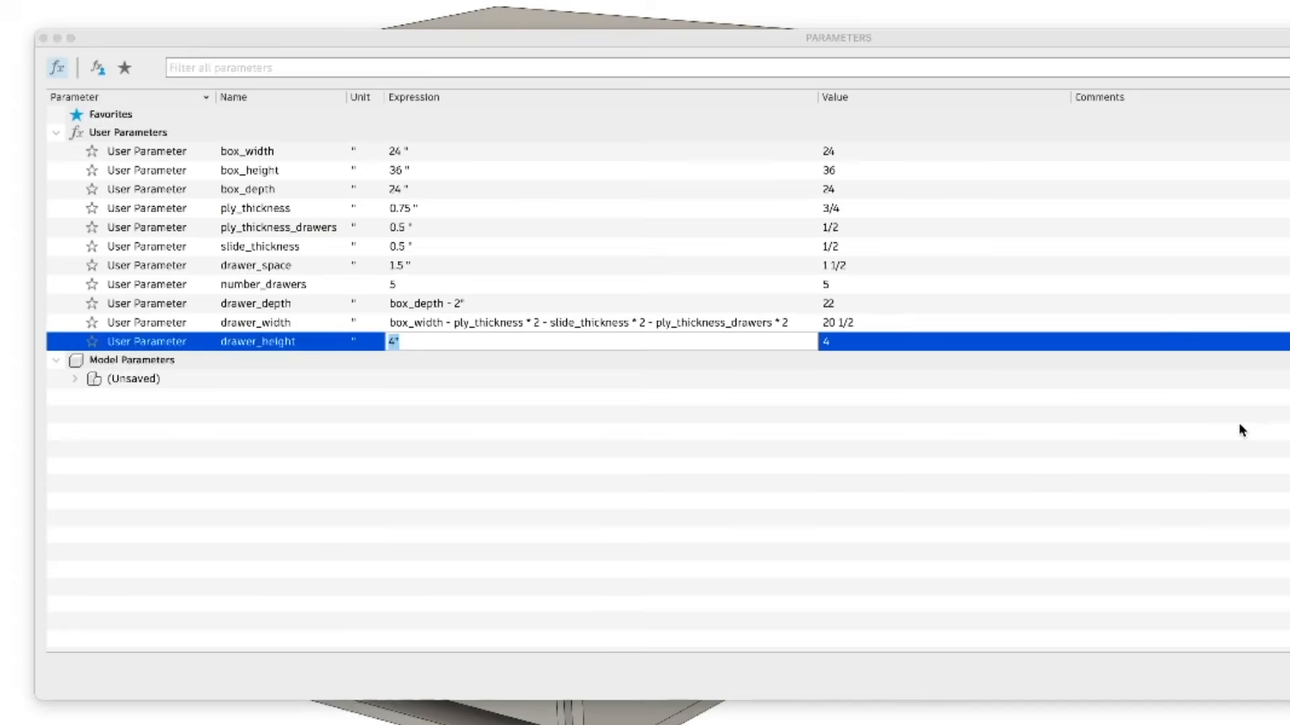
click(716, 392)
click(484, 350)
click(475, 344)
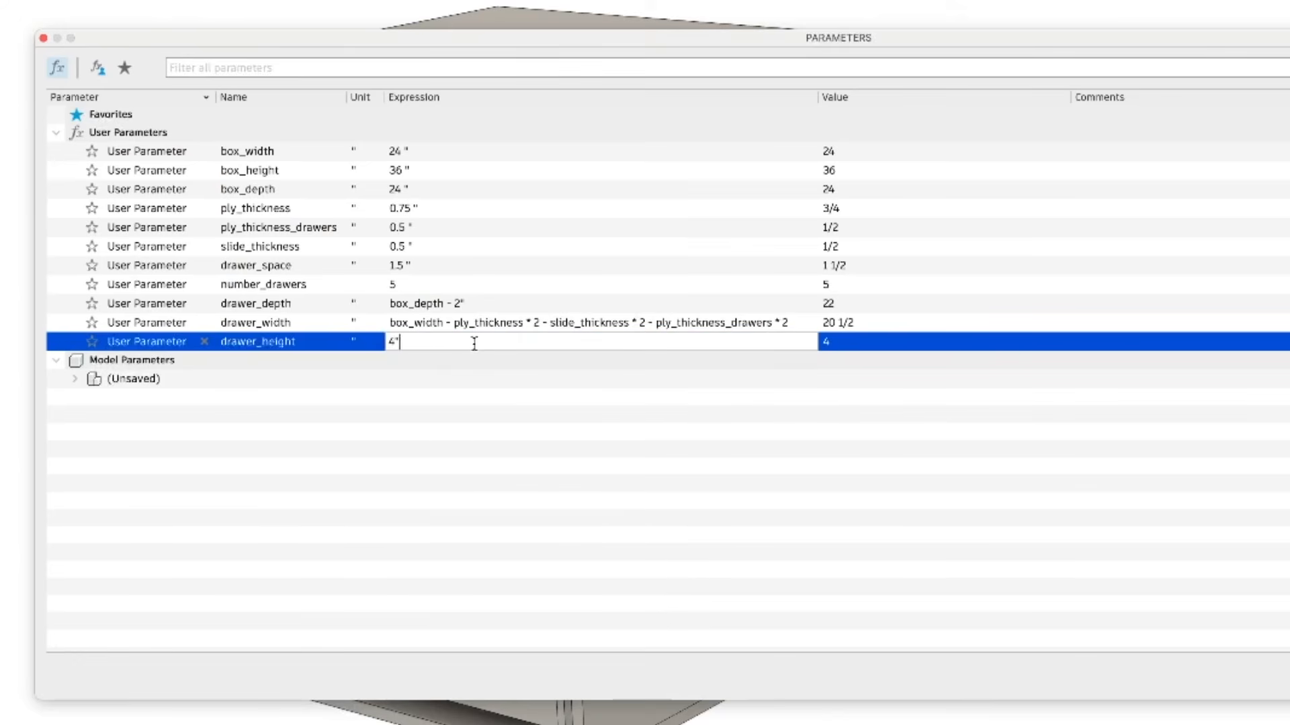
key(BackSpace)
key(BackSpace)
text((()
text(box)
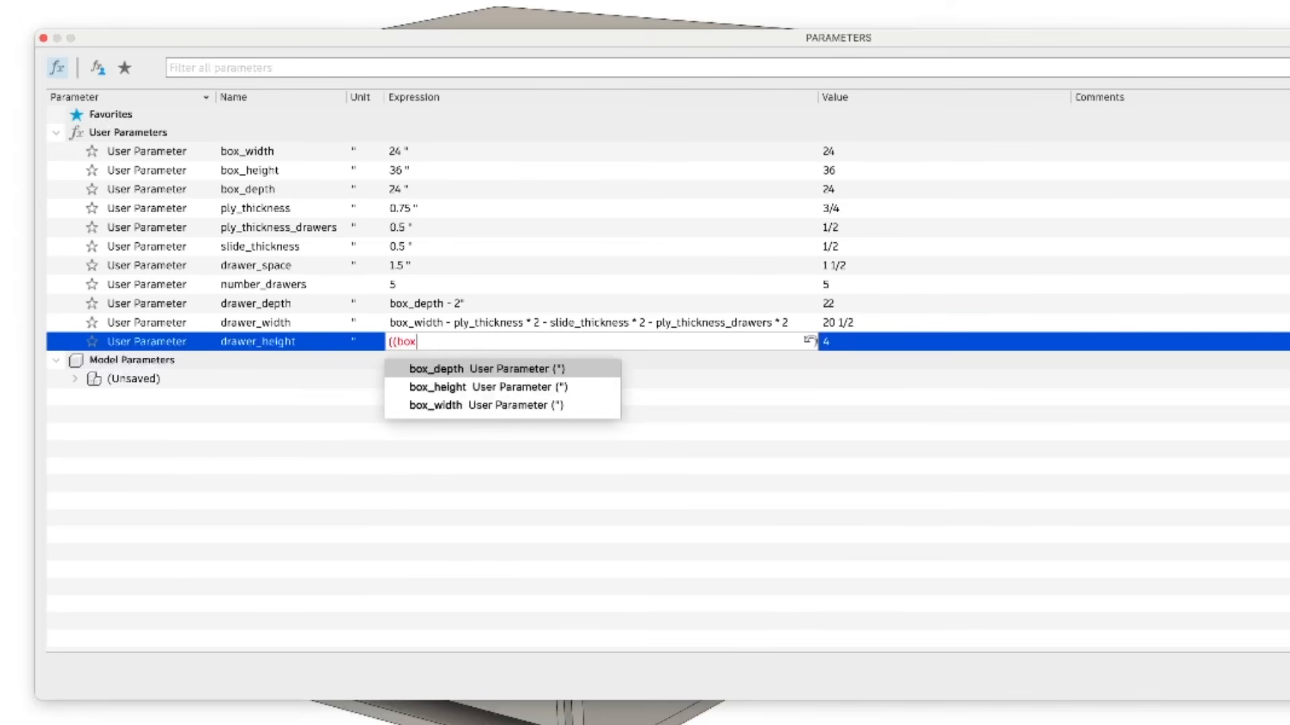
text(_height)
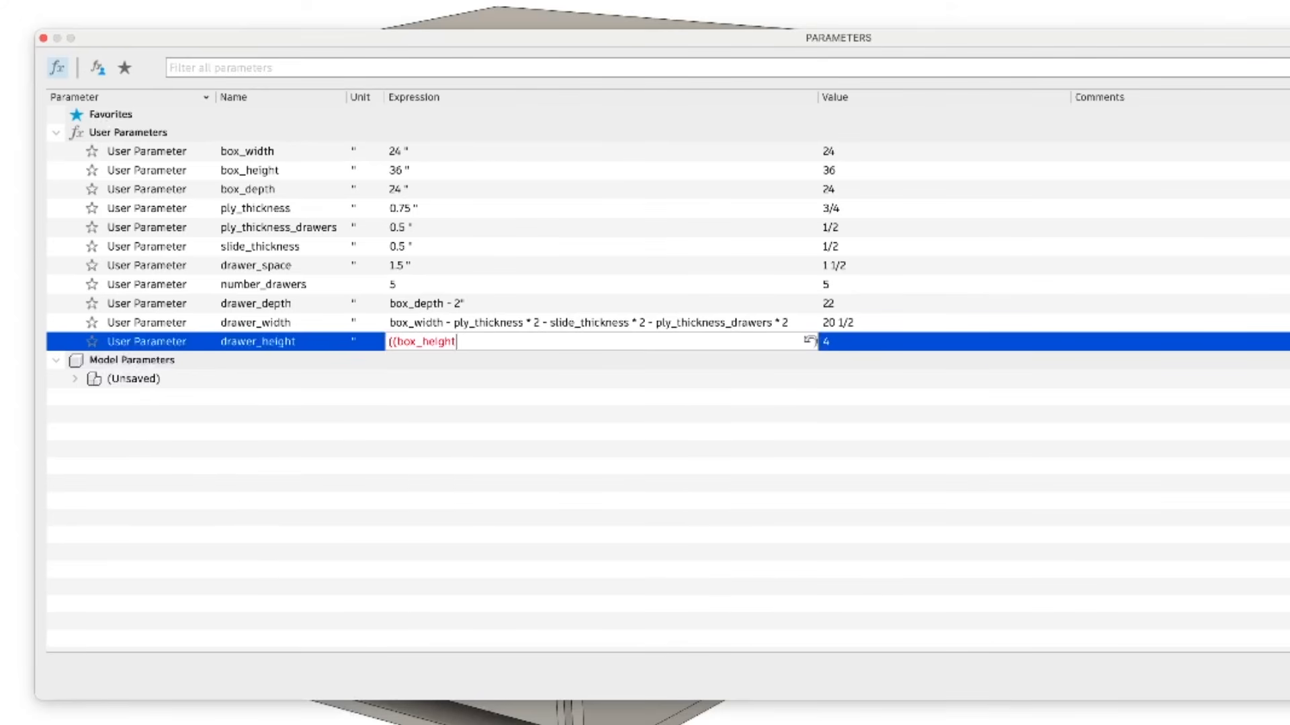
text(-ply)
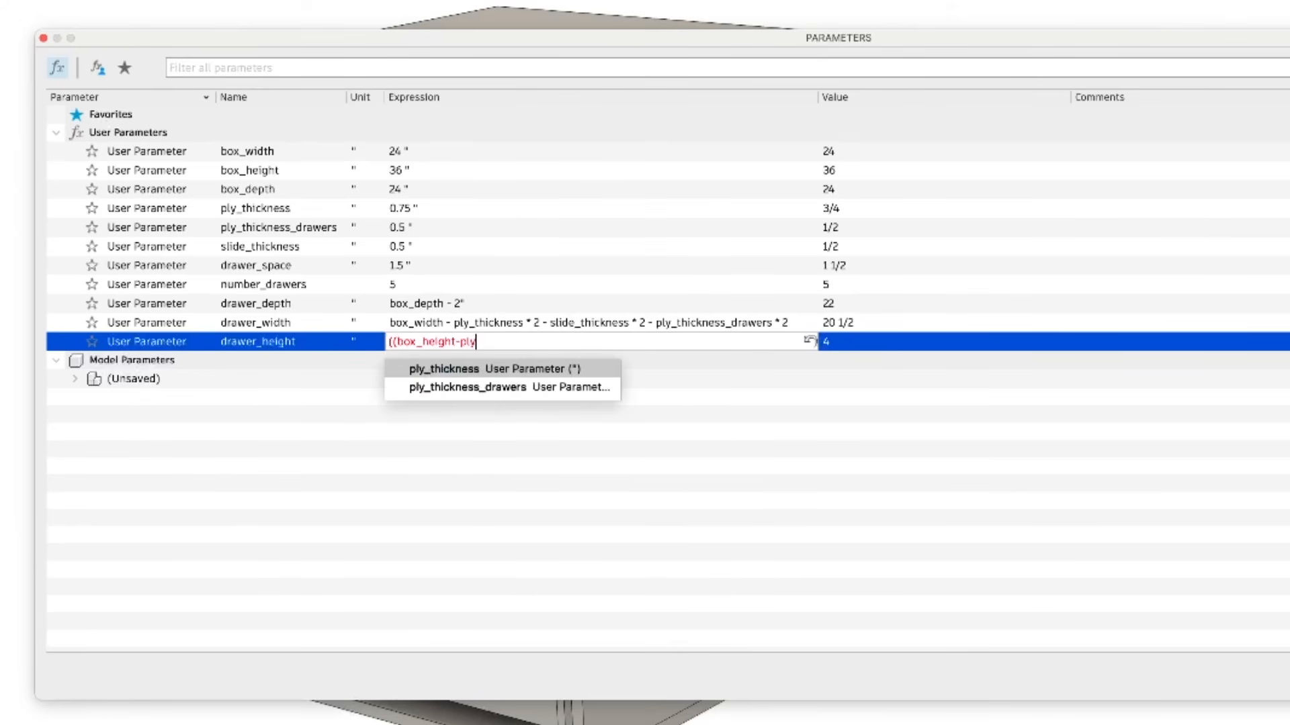
key(Return)
text(*)
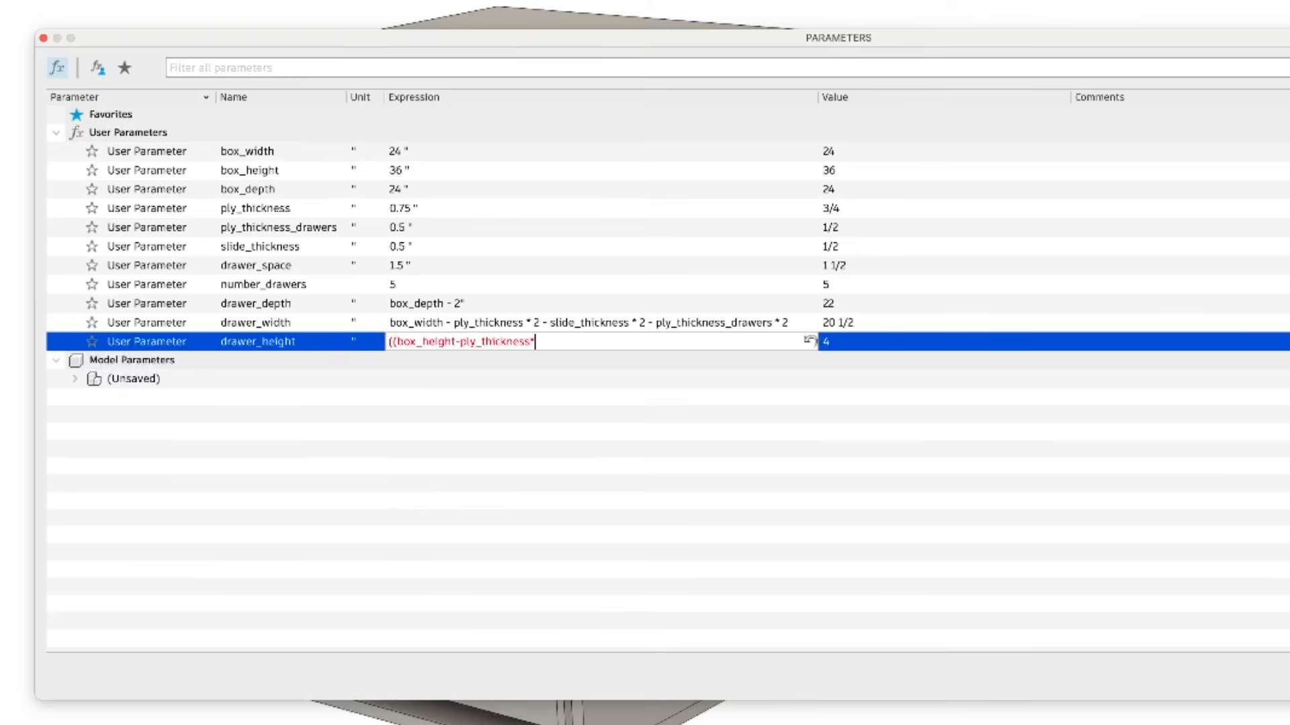
text(2-draw)
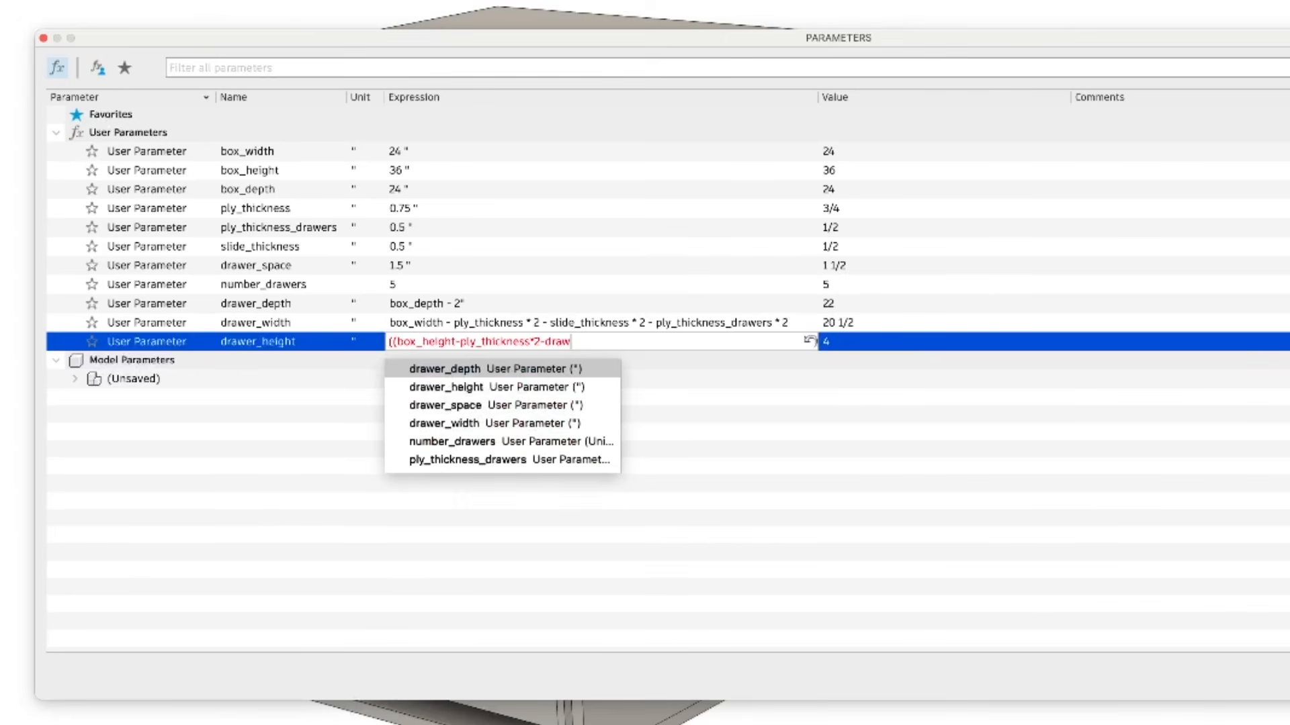
key(Down)
key(Down)
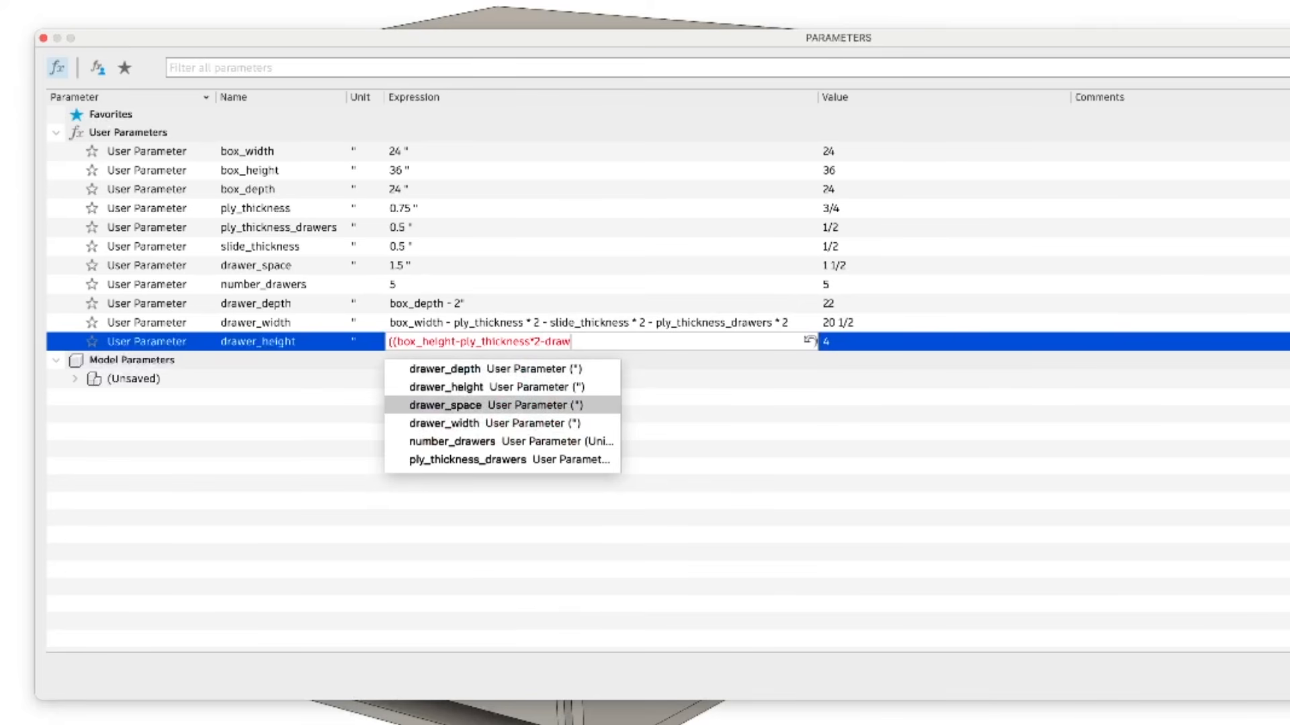
key(Return)
text())
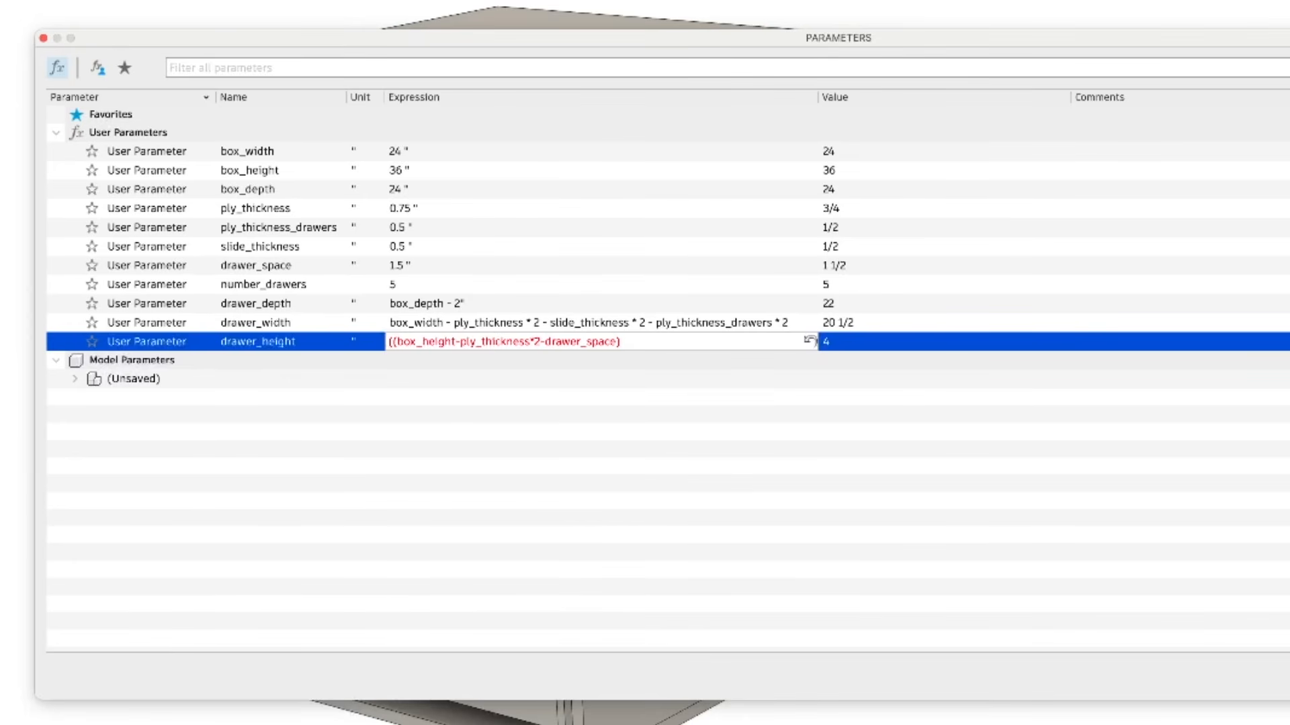
Complete the drawer_height expression by appending -drawer_space*number_drawers)/(number_drawers) and apply it.
text(-draw)
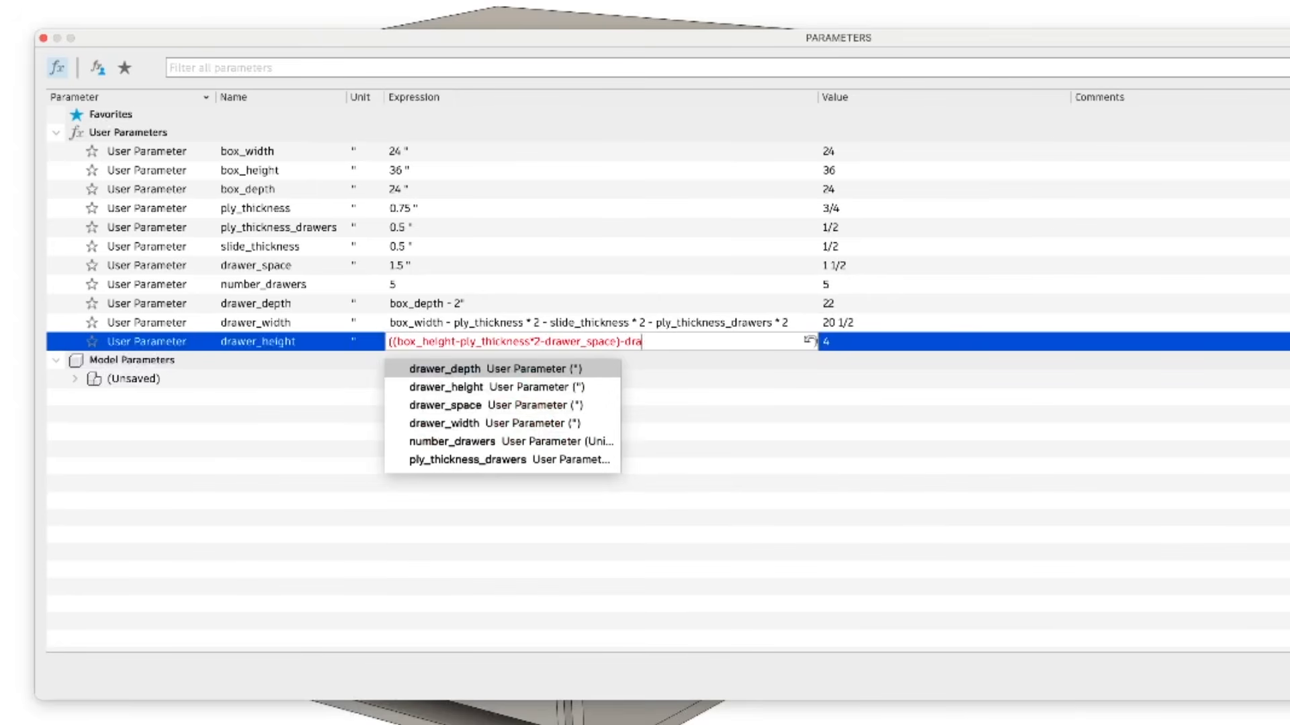
key(Down)
key(Down)
key(Return)
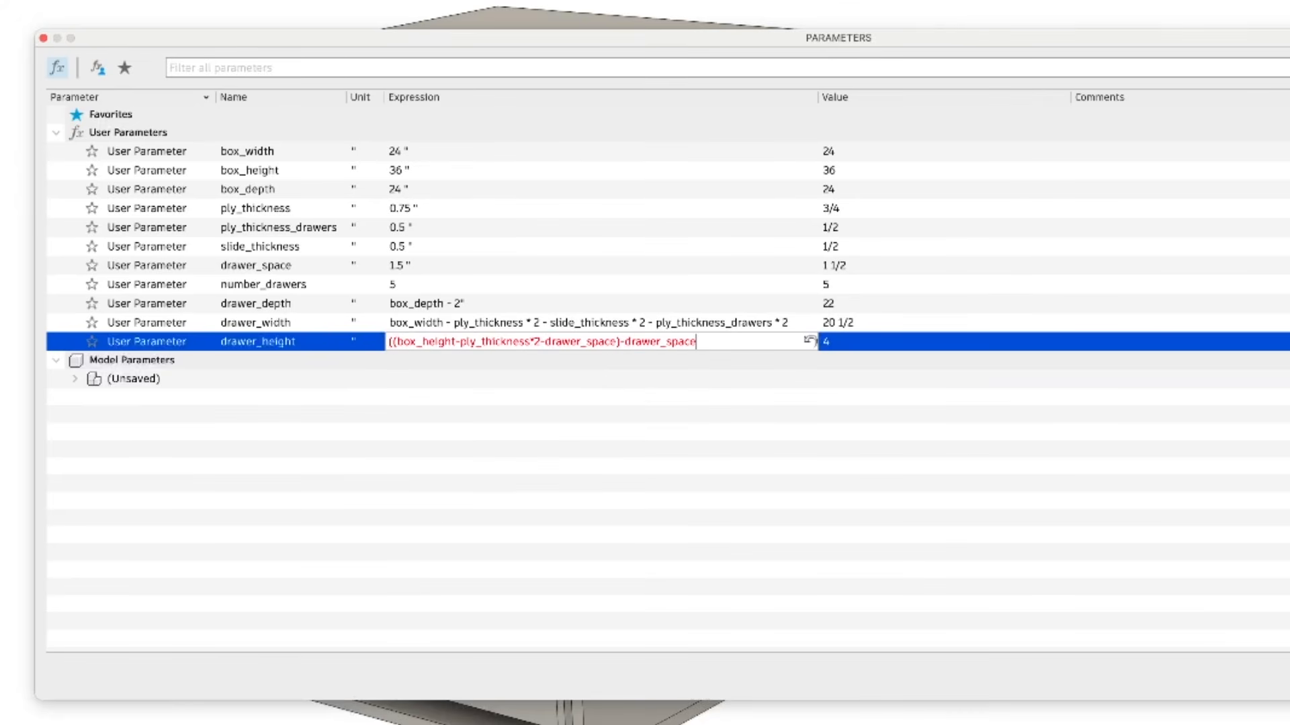
text(*nu)
key(Return)
text()/)
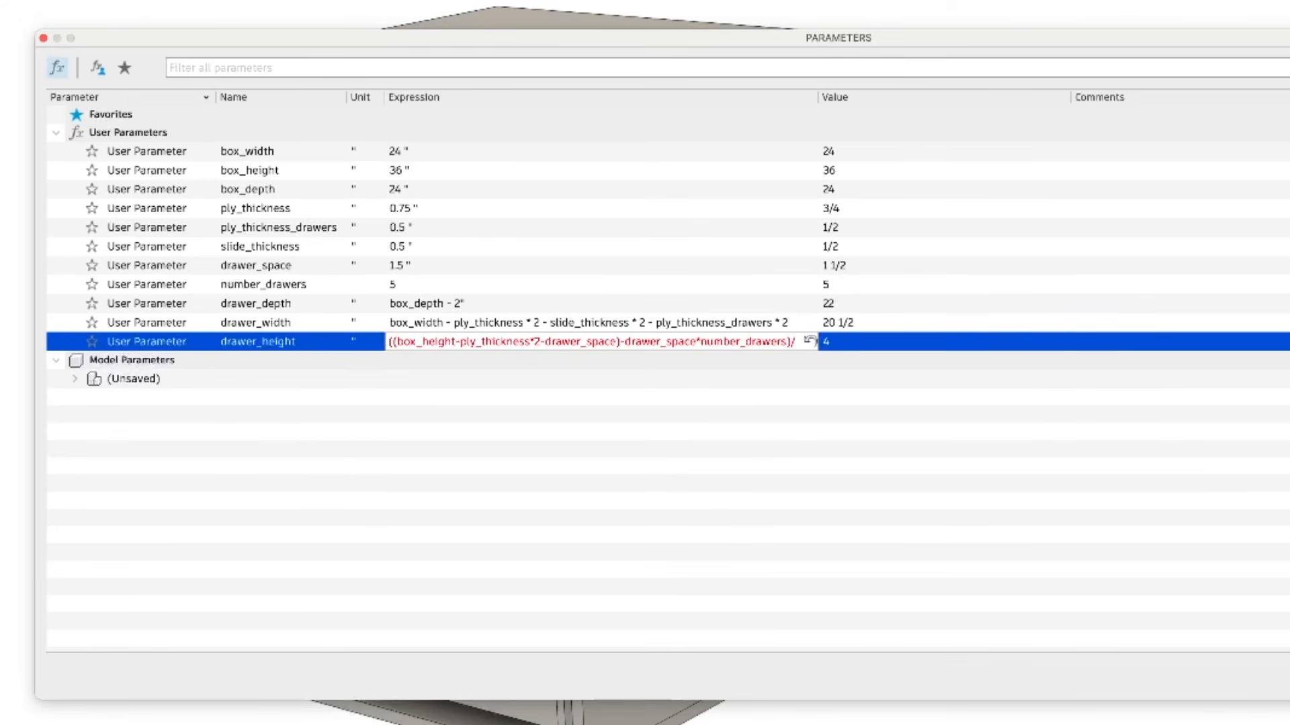
text((number_drawers)
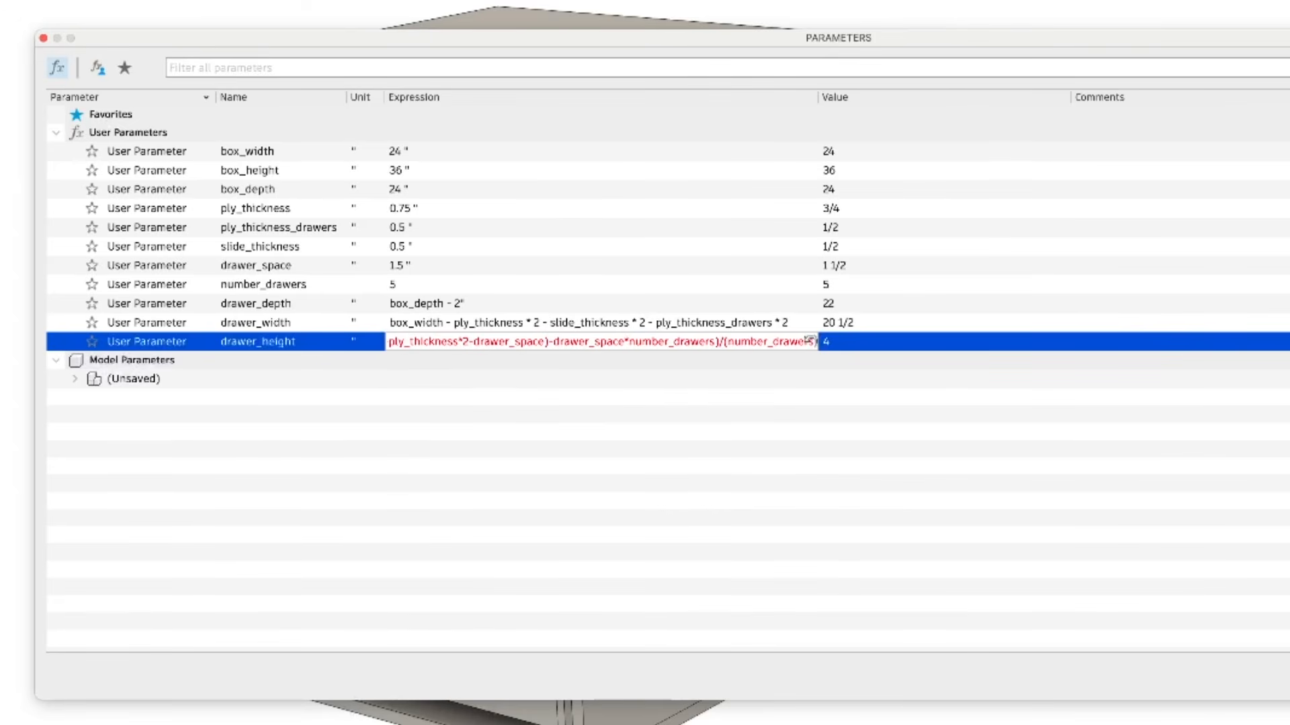
text())
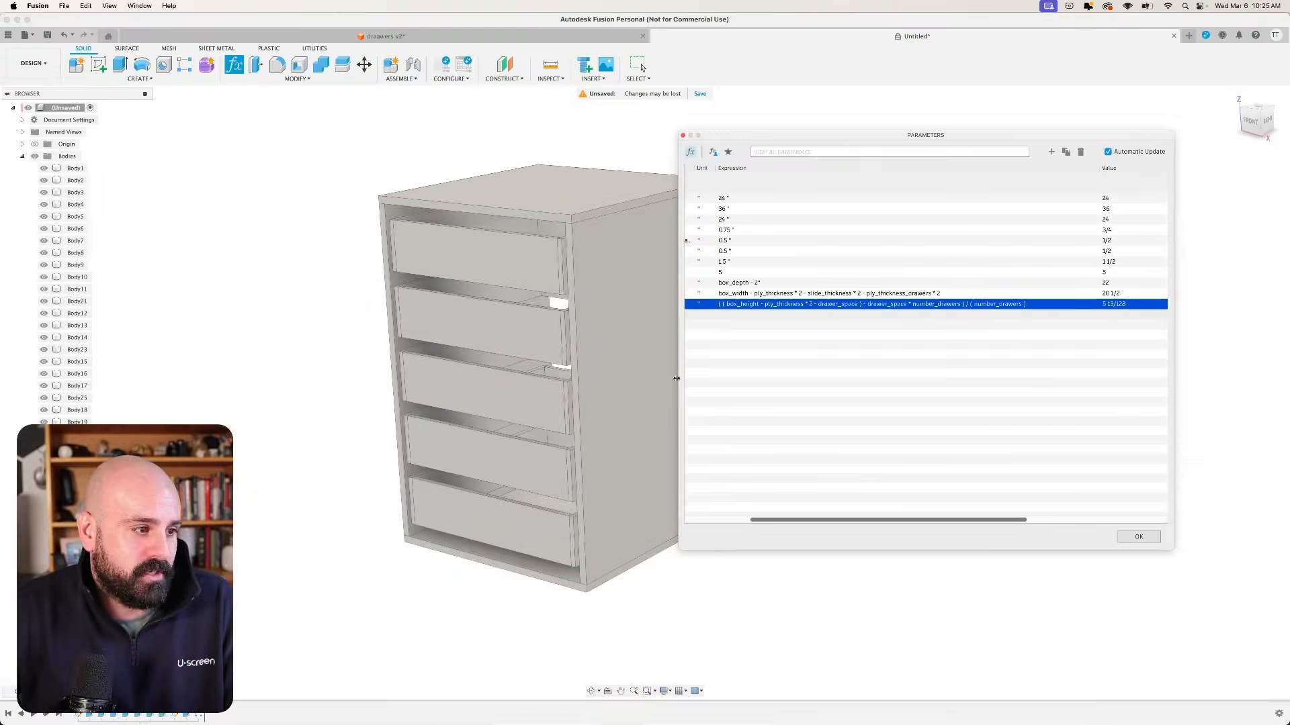
Resize the Parameters dialog to sit beside the cabinet and narrow its Expression column so names, expressions and values show together.
drag(682, 377, 763, 377)
drag(885, 521, 830, 522)
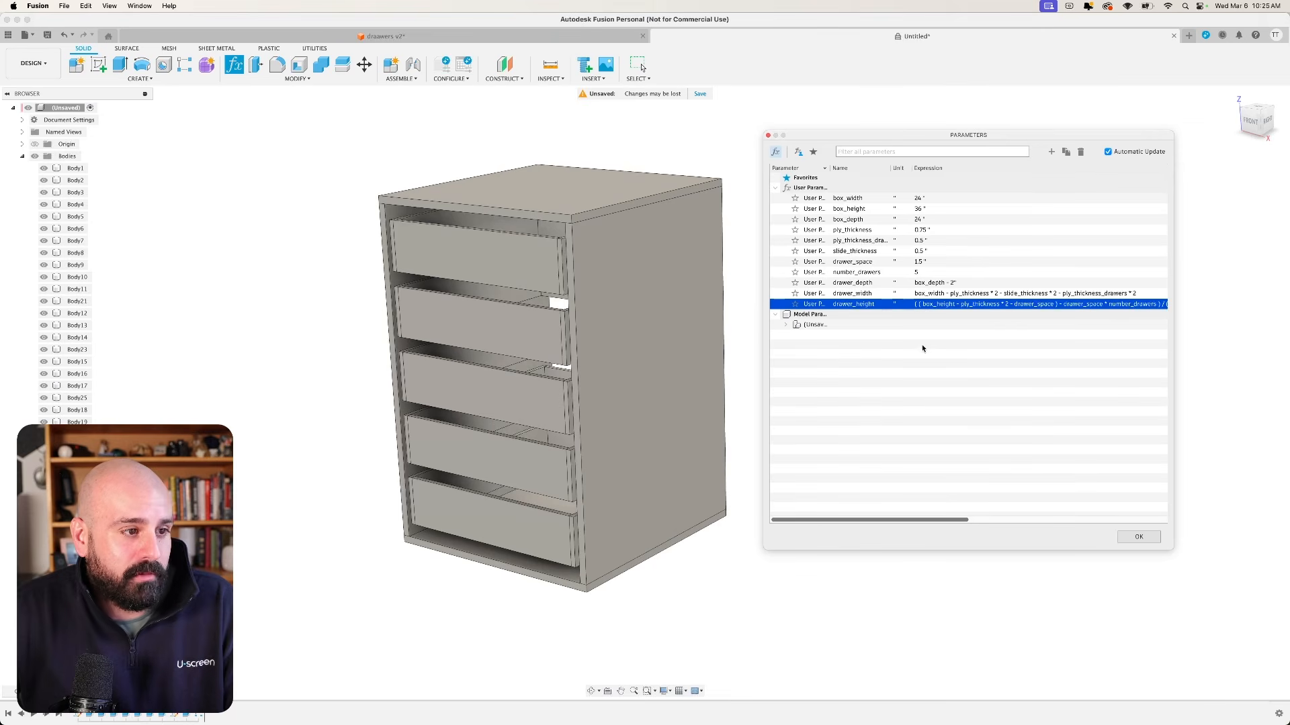
double_click(926, 272)
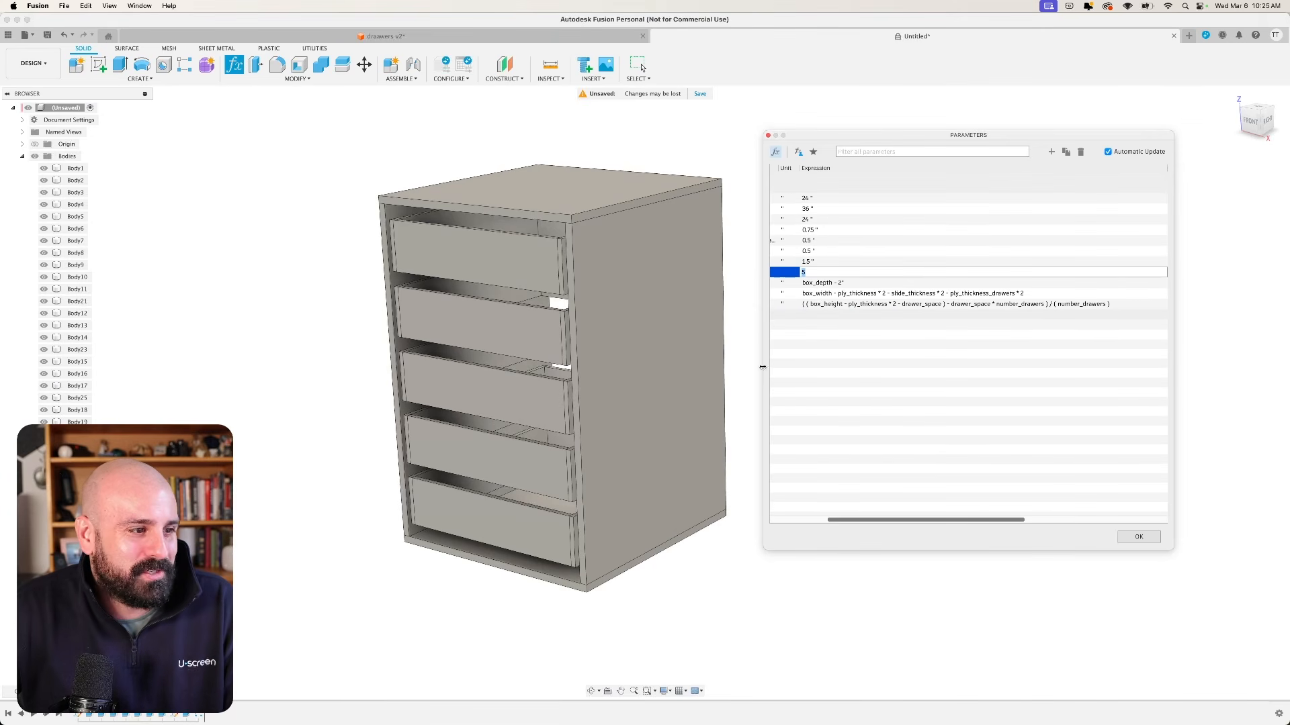
drag(763, 366, 691, 365)
drag(1126, 170, 876, 170)
drag(879, 518, 789, 519)
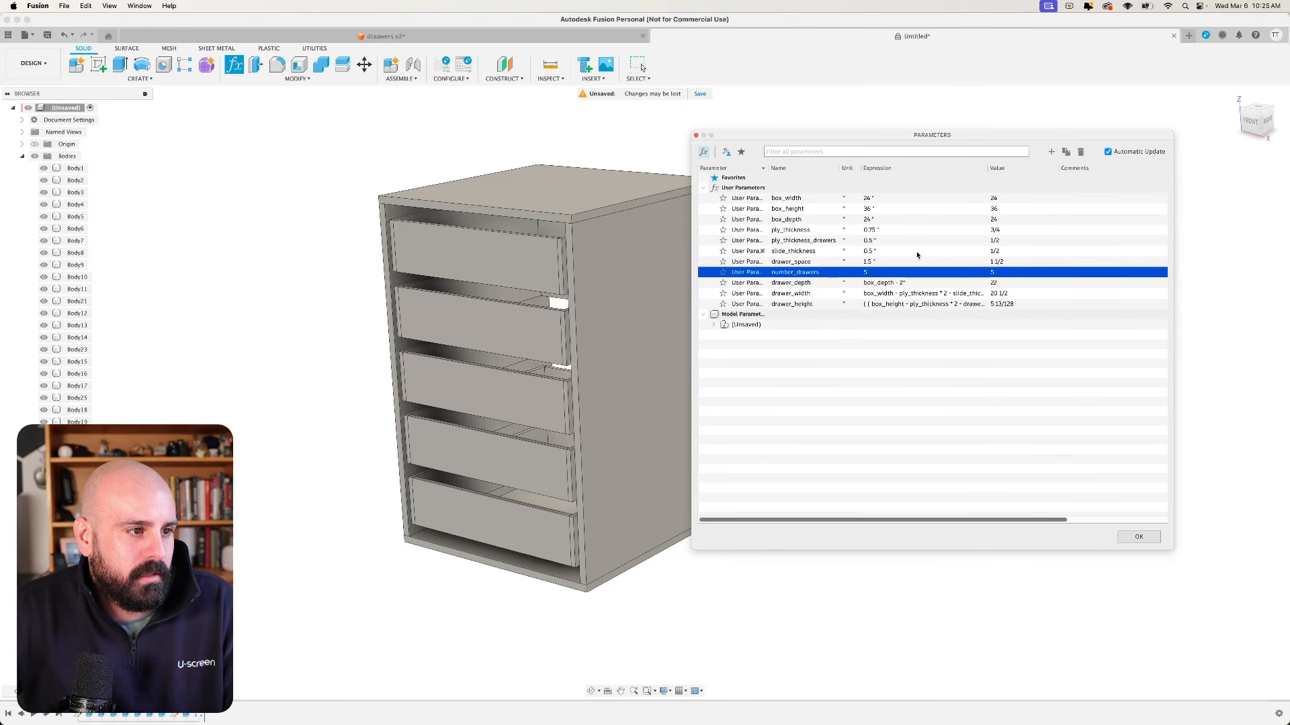
Set the number_drawers parameter to 10.
click(876, 274)
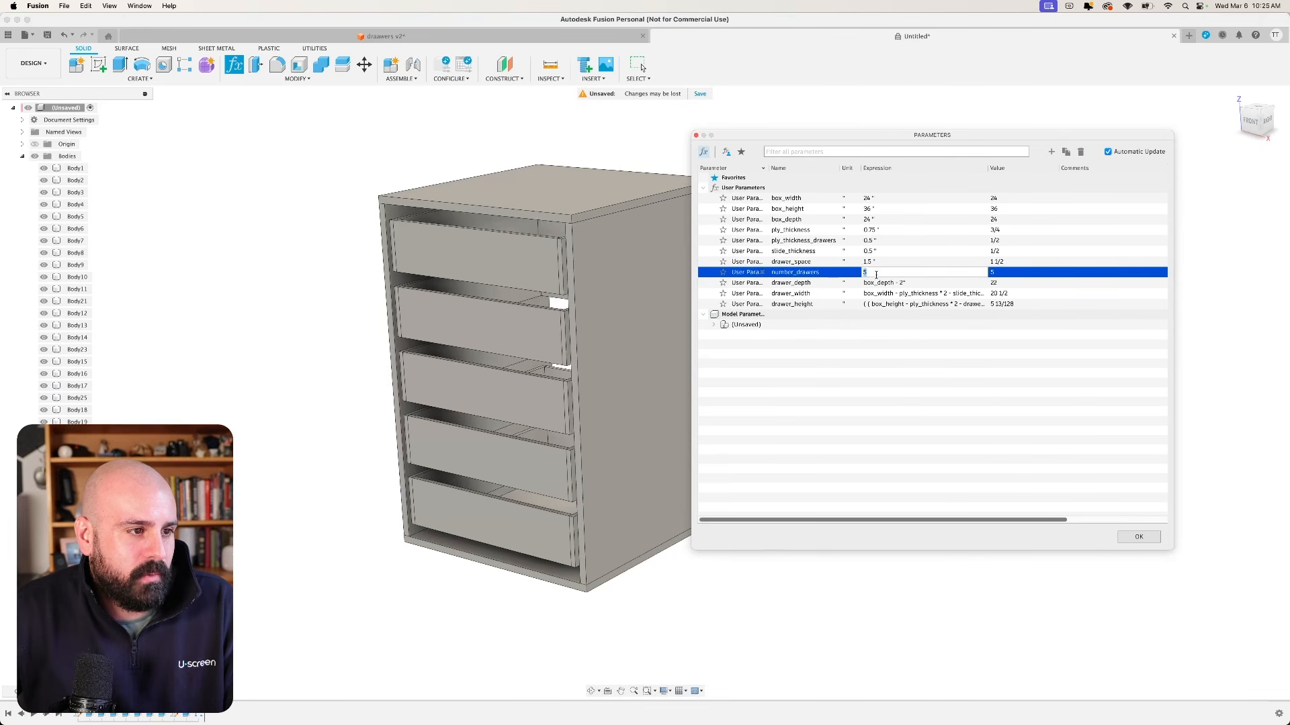
text(10)
key(Return)
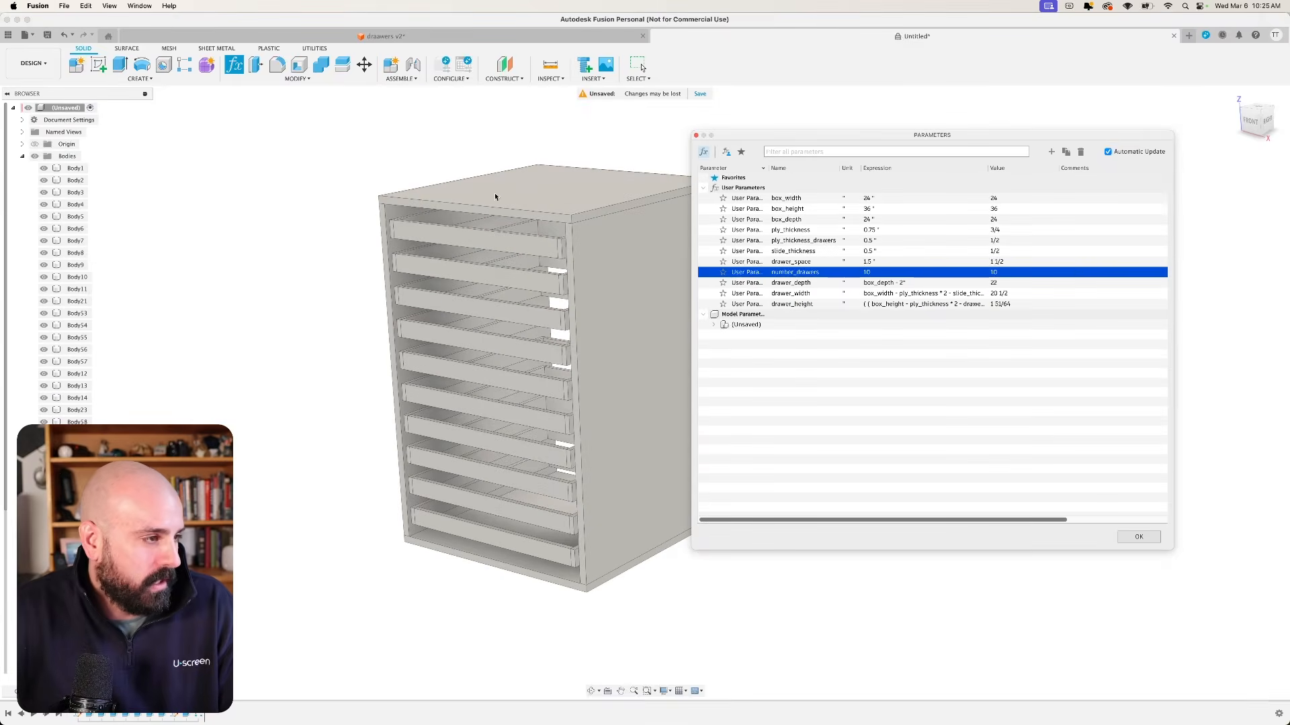
Set both the box_height and box_width parameters to 50 inches.
scroll(545, 282, down, 5)
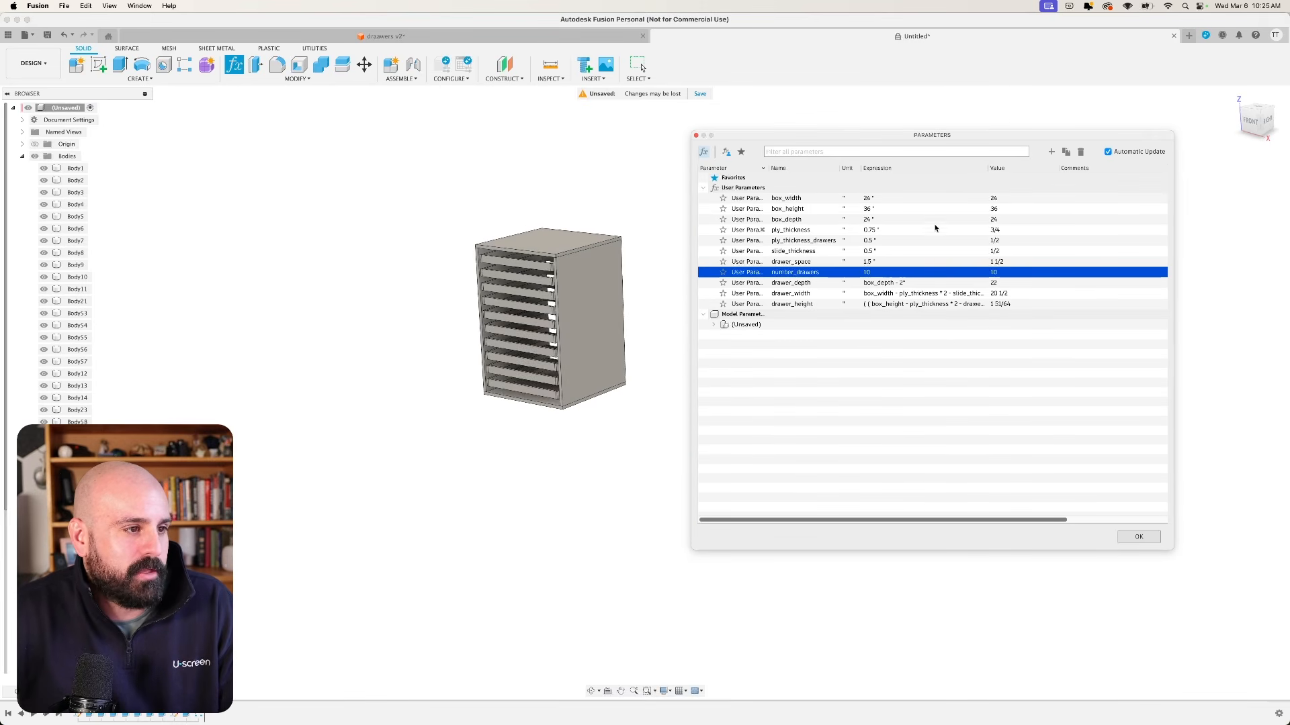
double_click(877, 208)
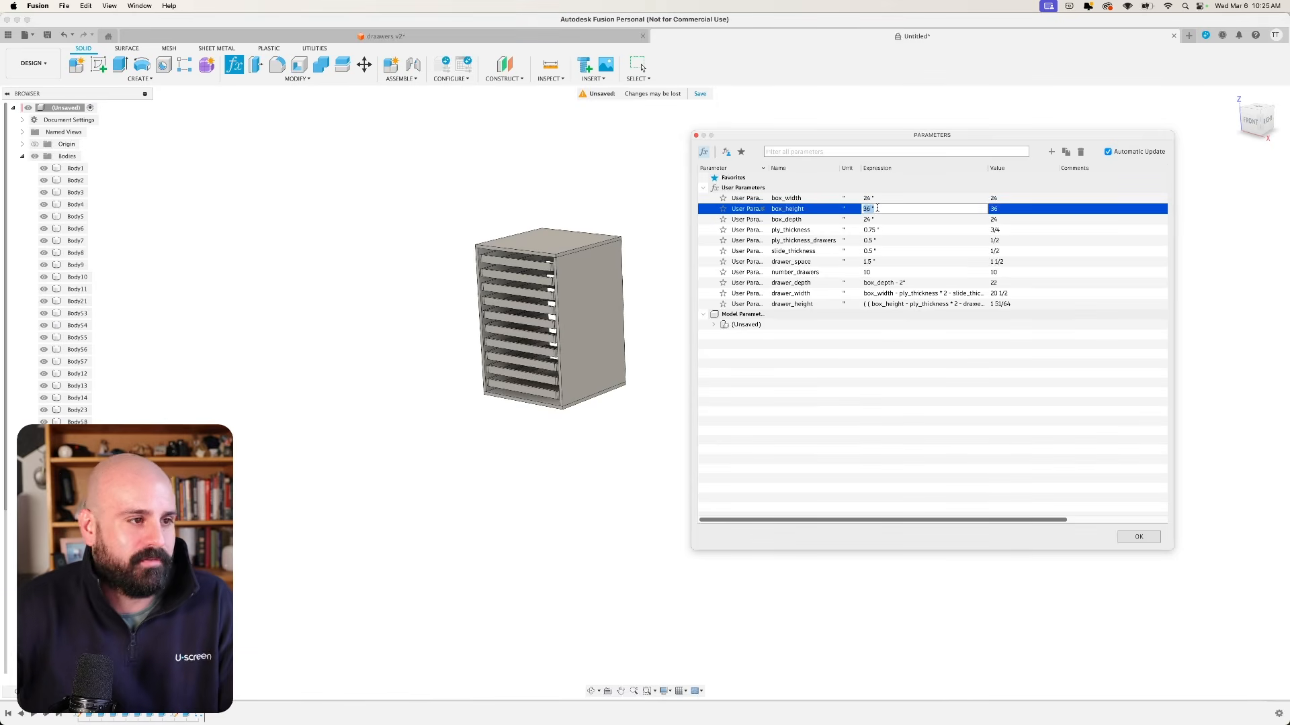
text(50)
key(Return)
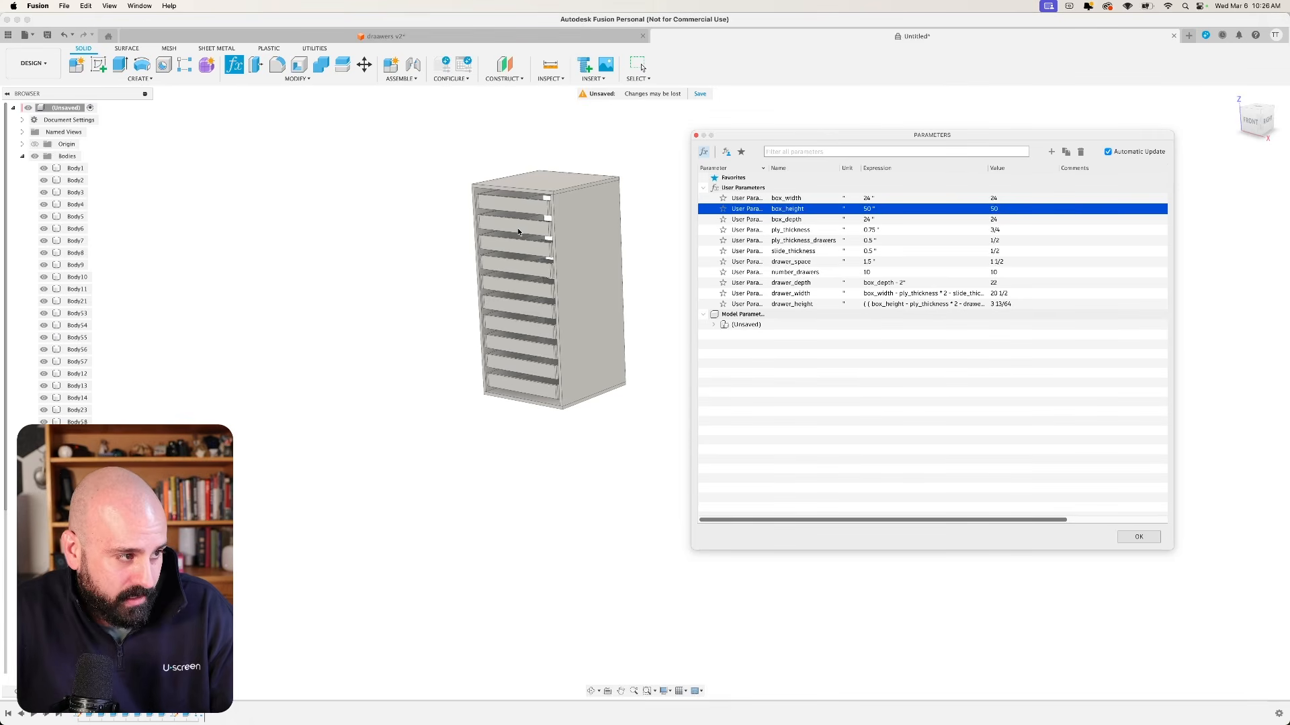
click(878, 199)
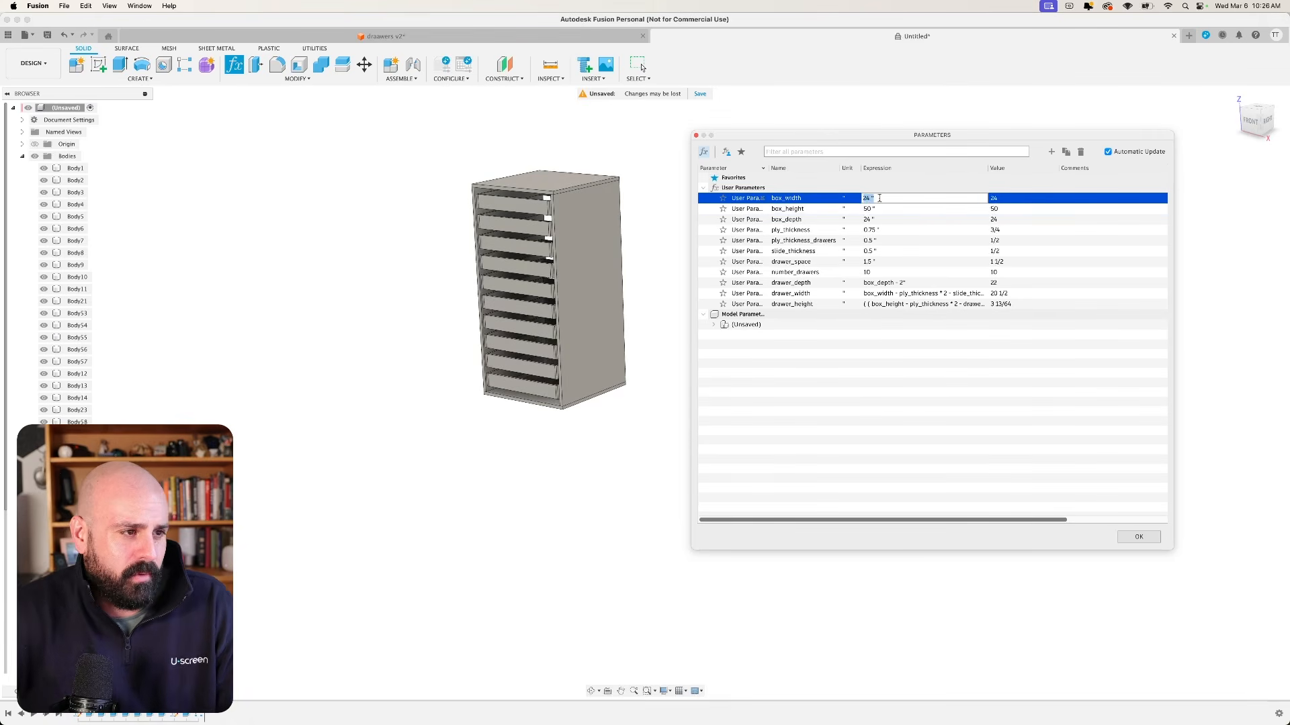
text(50)
key(Return)
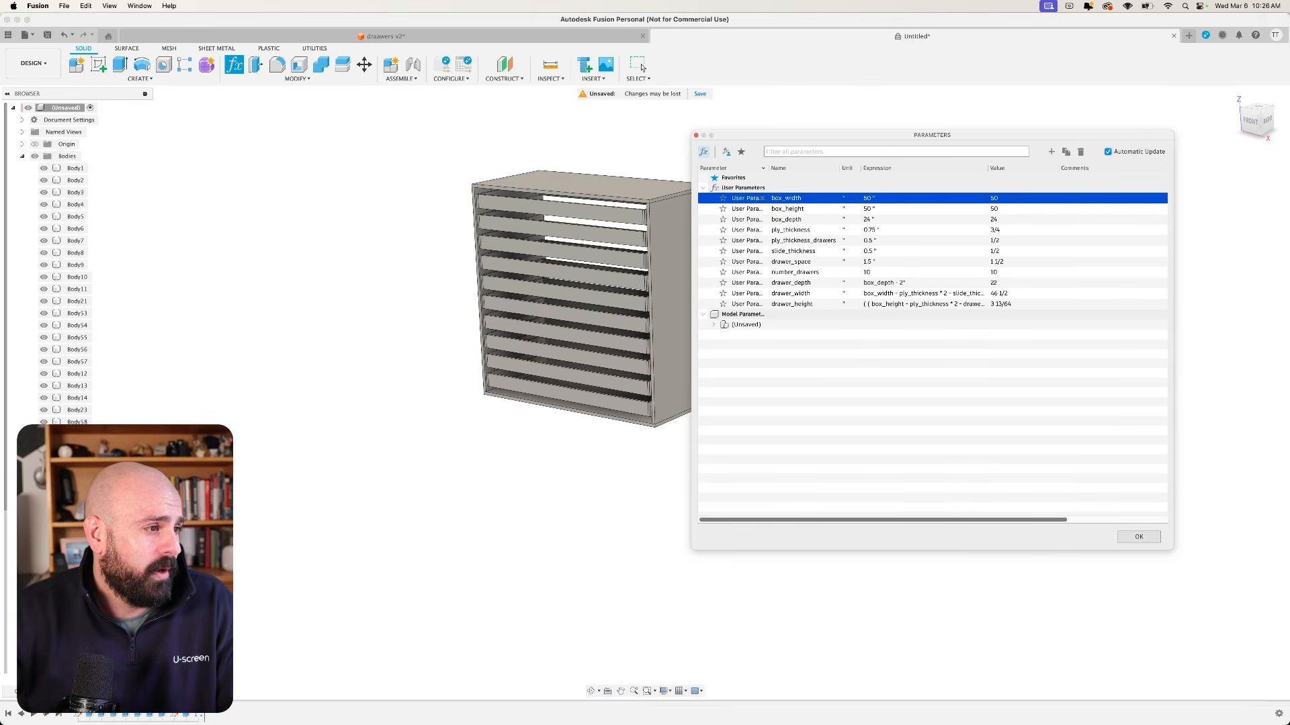